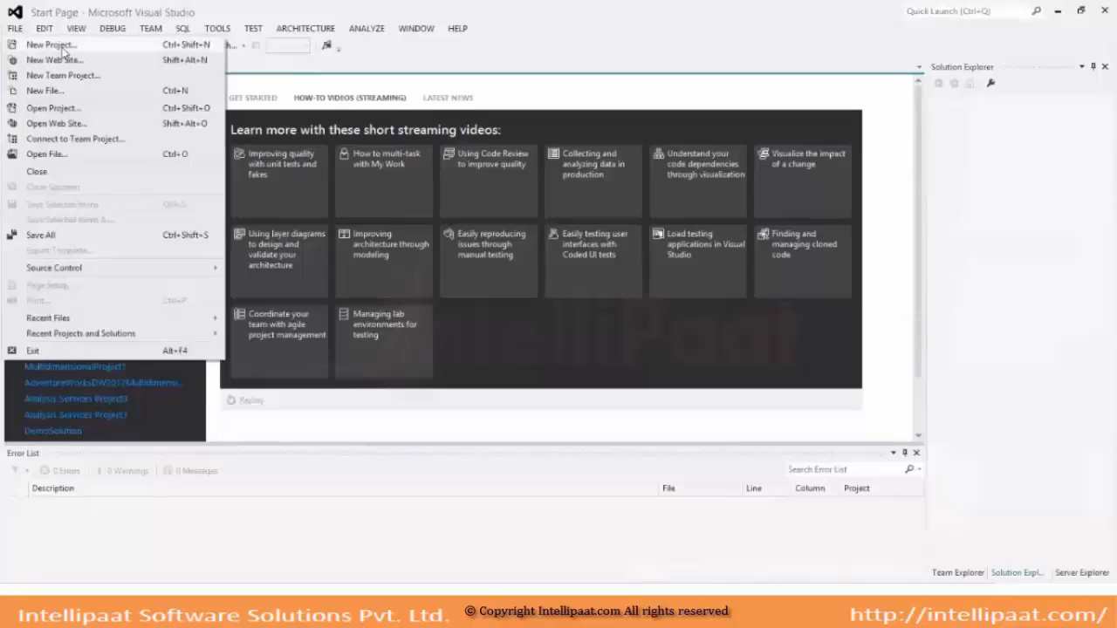
{"action": "left_click", "coordinate": [50, 45]}
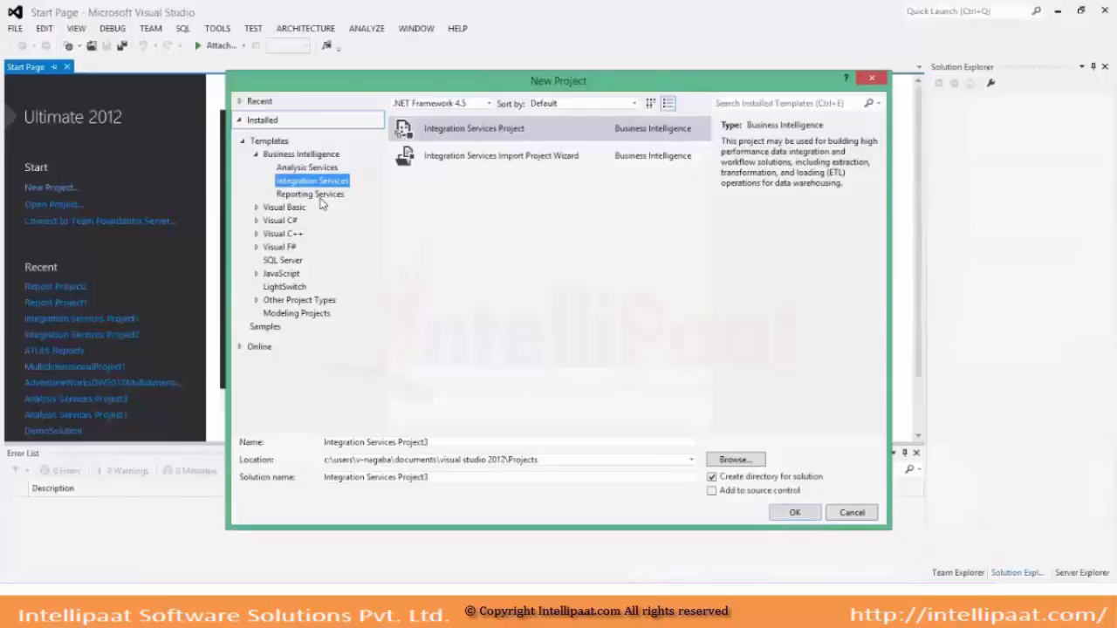
{"action": "left_click", "coordinate": [320, 195]}
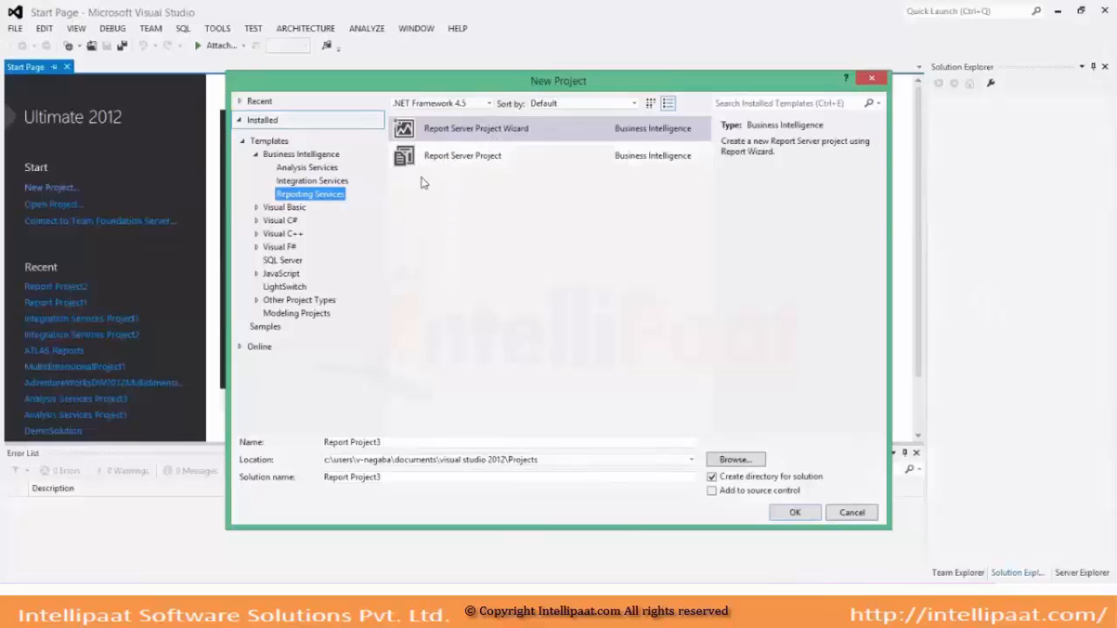
{"action": "left_click", "coordinate": [454, 157]}
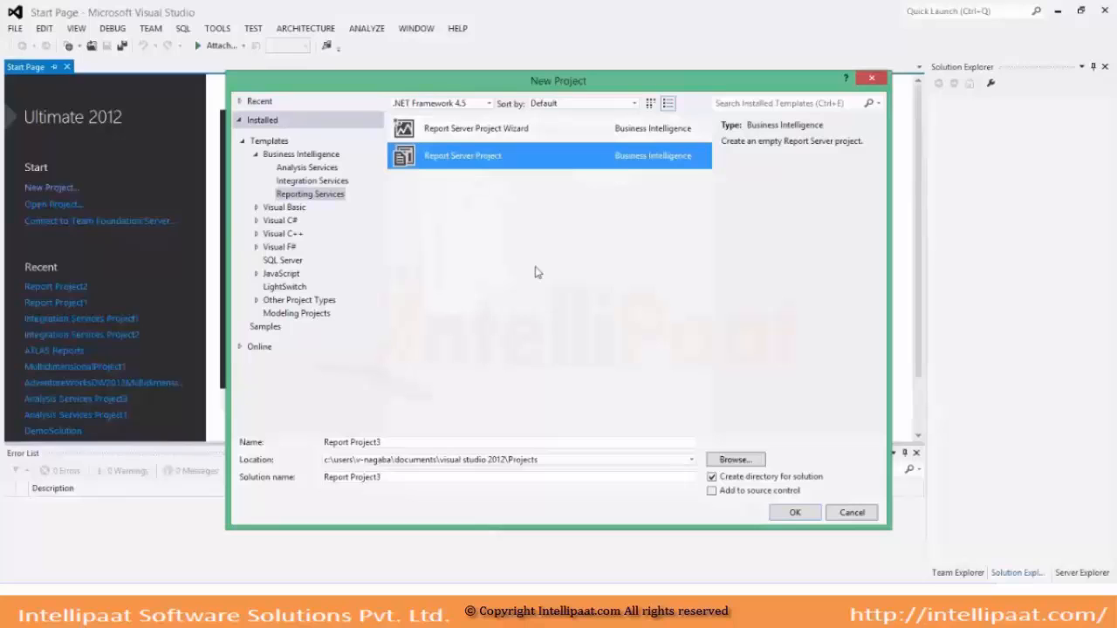
{"action": "left_click", "coordinate": [835, 515]}
Open the recent project Report Project2.
{"action": "left_click", "coordinate": [55, 286]}
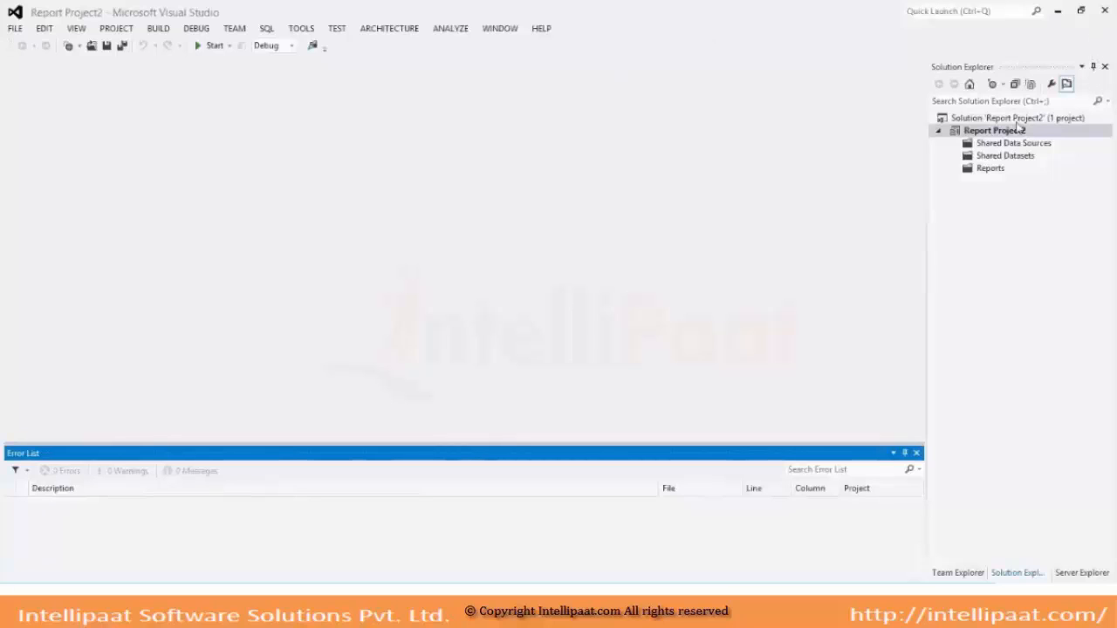
{"action": "left_click", "coordinate": [992, 288]}
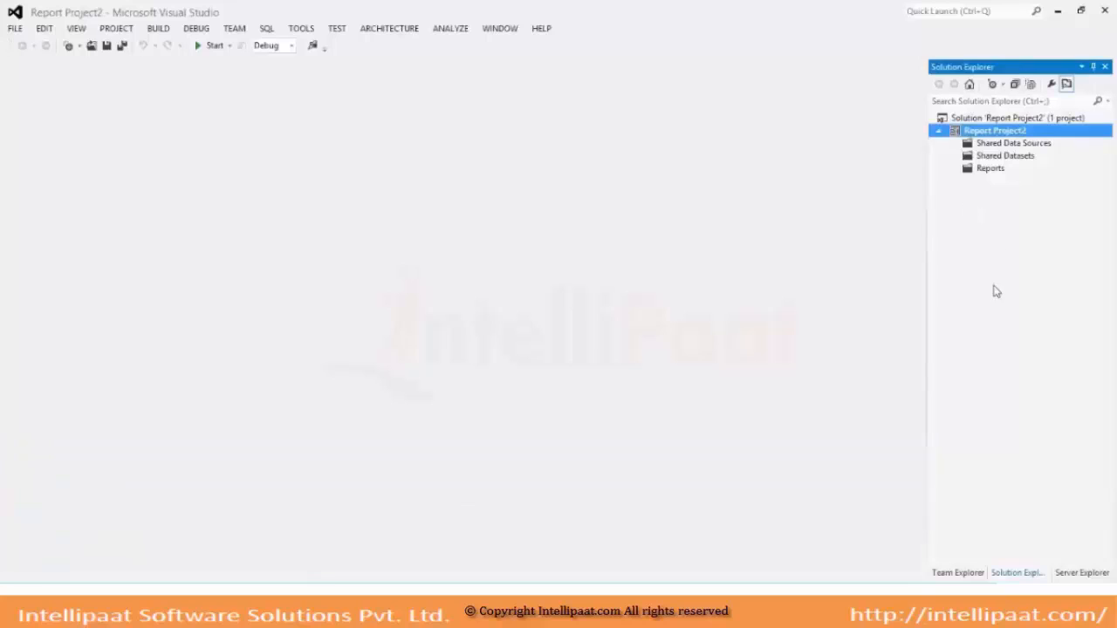
Examine the Shared Data Sources, Shared Datasets and Reports folders of the report project in turn.
{"action": "left_click", "coordinate": [986, 148]}
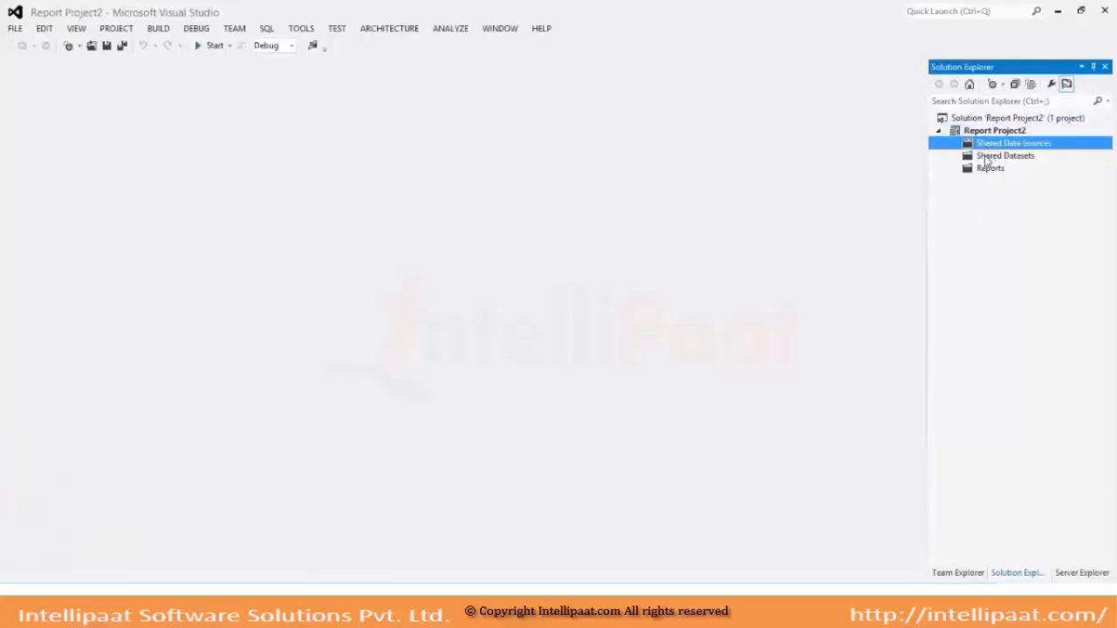
{"action": "left_click", "coordinate": [986, 155]}
{"action": "left_click", "coordinate": [987, 169]}
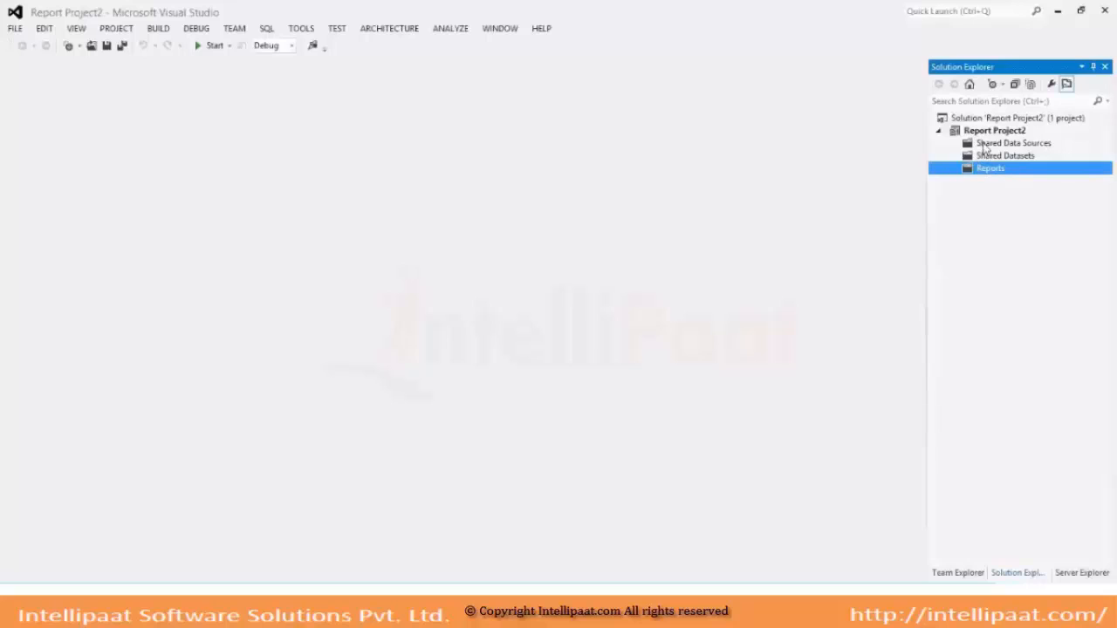
{"action": "left_click", "coordinate": [988, 145]}
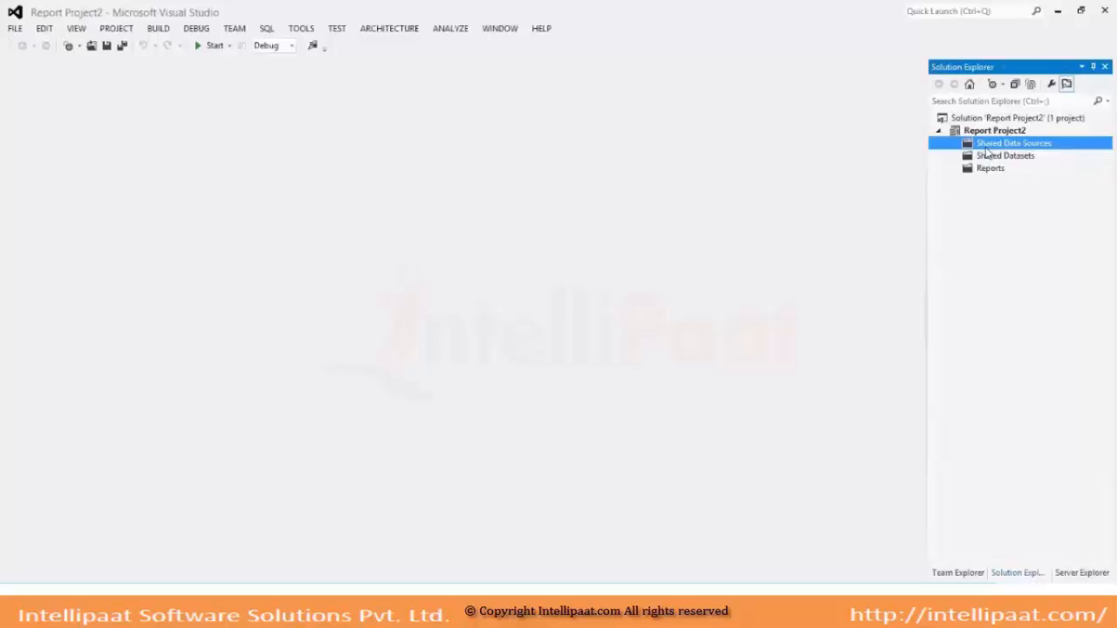
{"action": "left_click", "coordinate": [989, 157]}
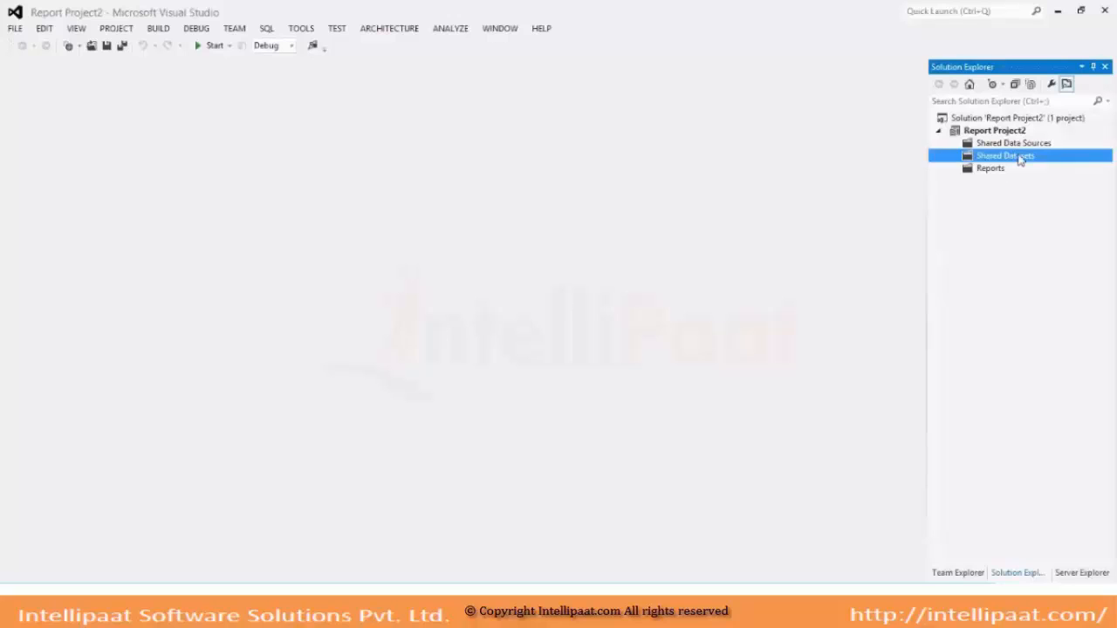
{"action": "left_click", "coordinate": [1013, 145]}
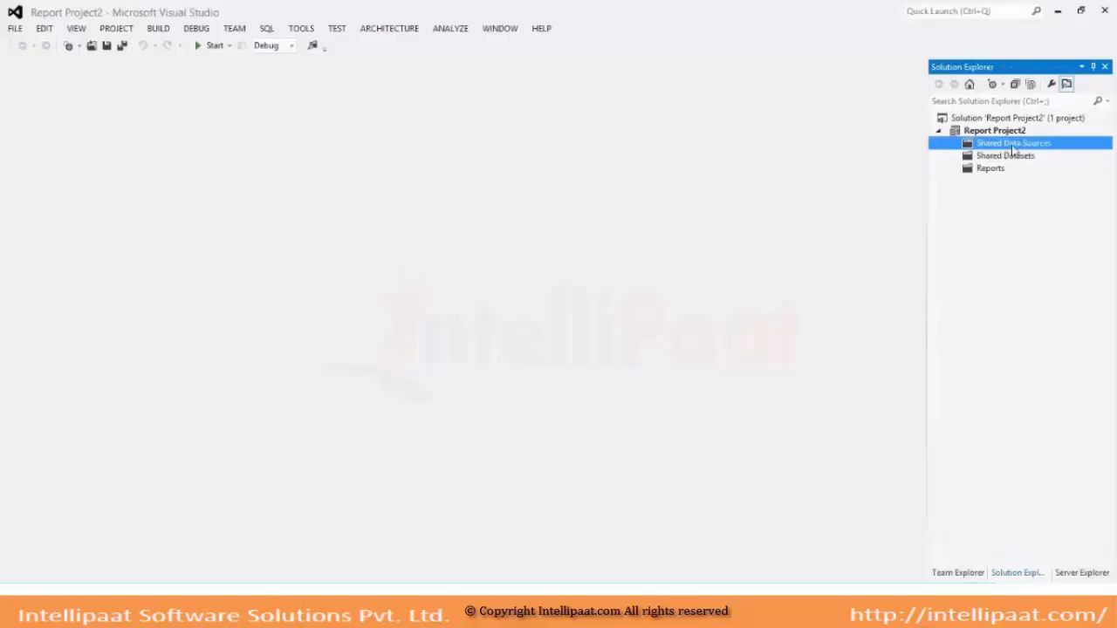
{"action": "left_click", "coordinate": [1011, 160]}
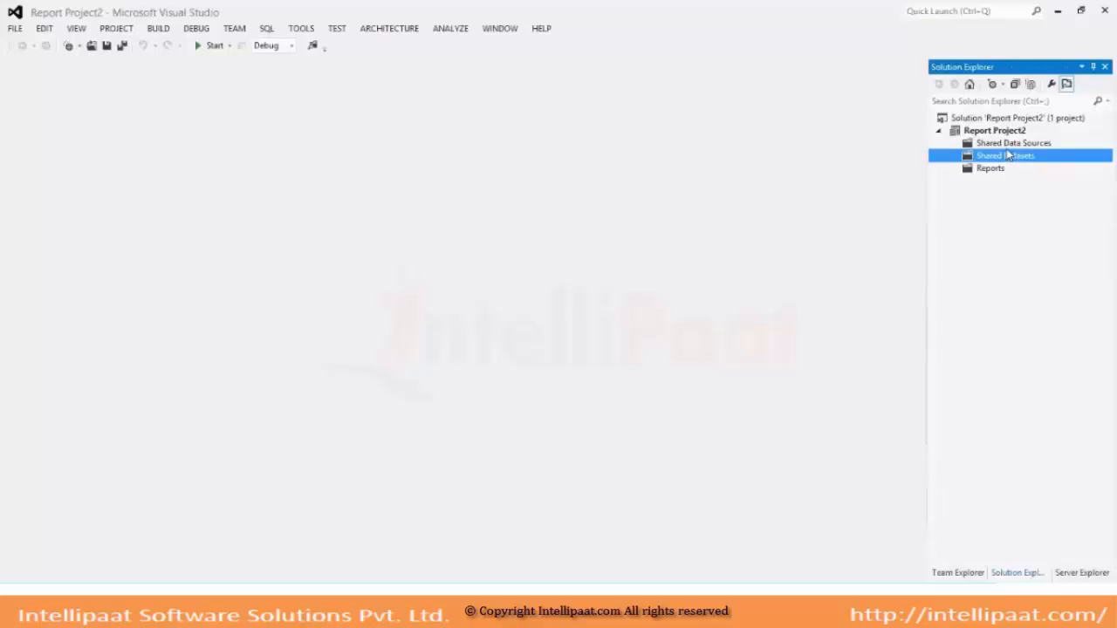
{"action": "left_click", "coordinate": [995, 175]}
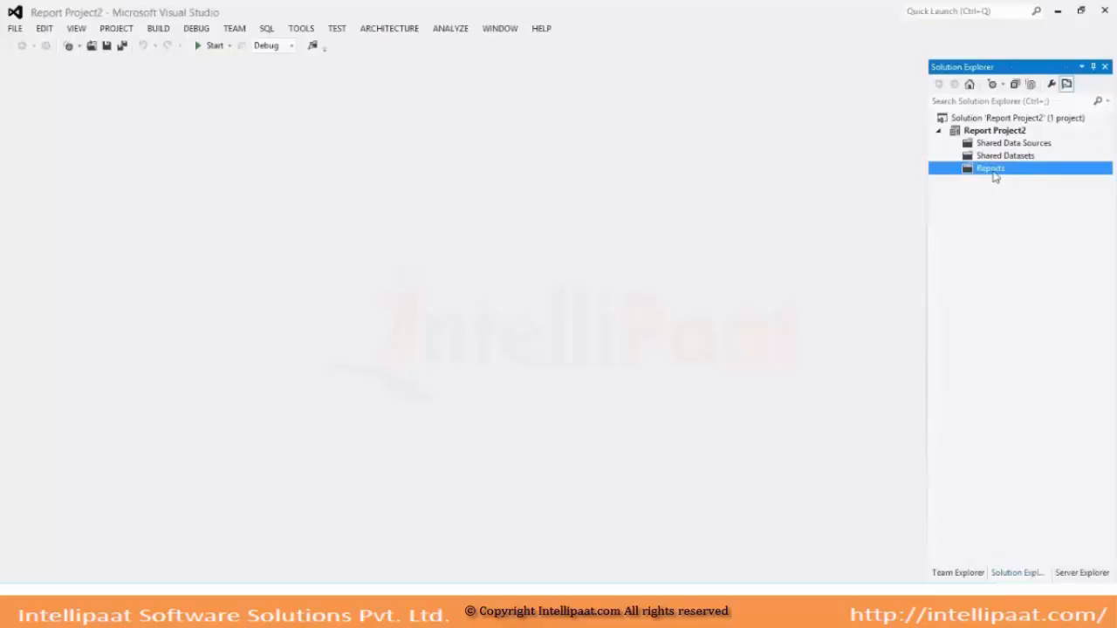
{"action": "left_click", "coordinate": [993, 161]}
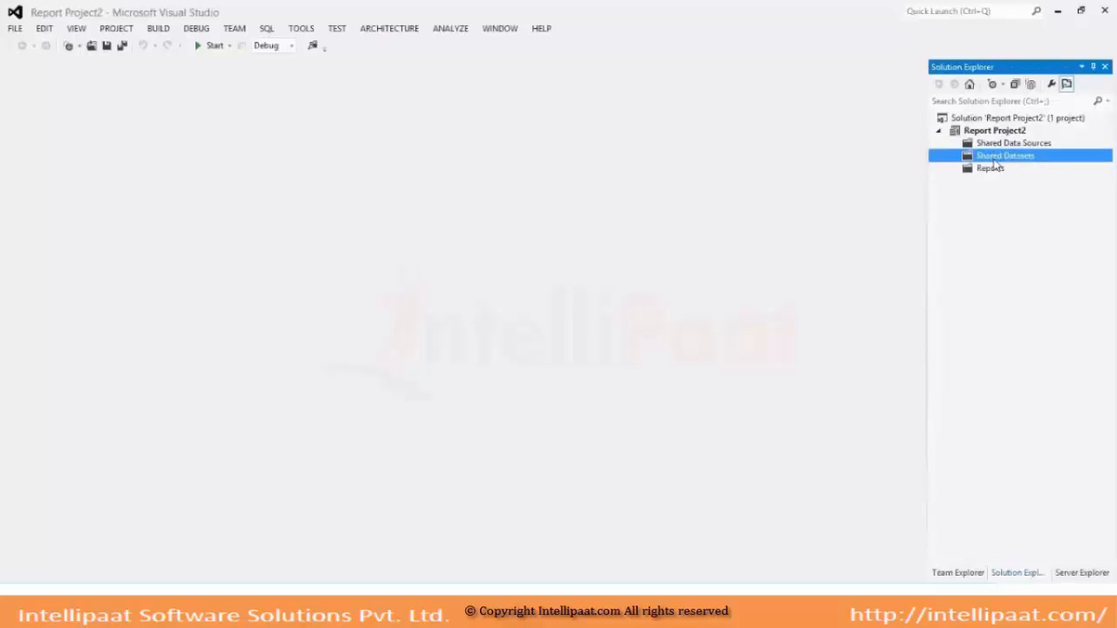
{"action": "left_click", "coordinate": [991, 171]}
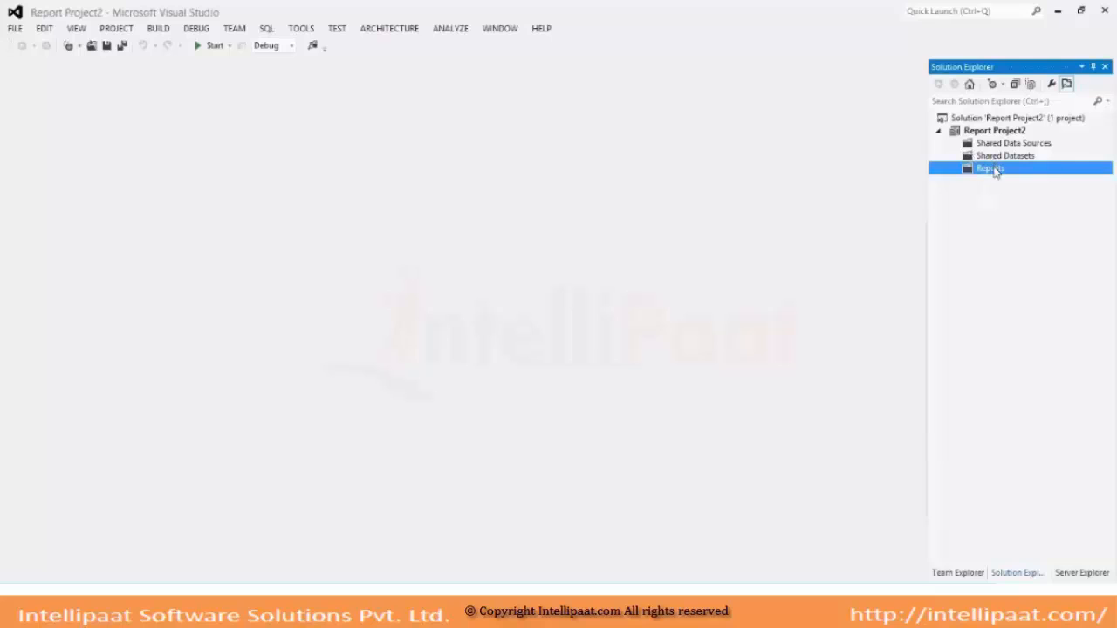
{"action": "left_click", "coordinate": [997, 146]}
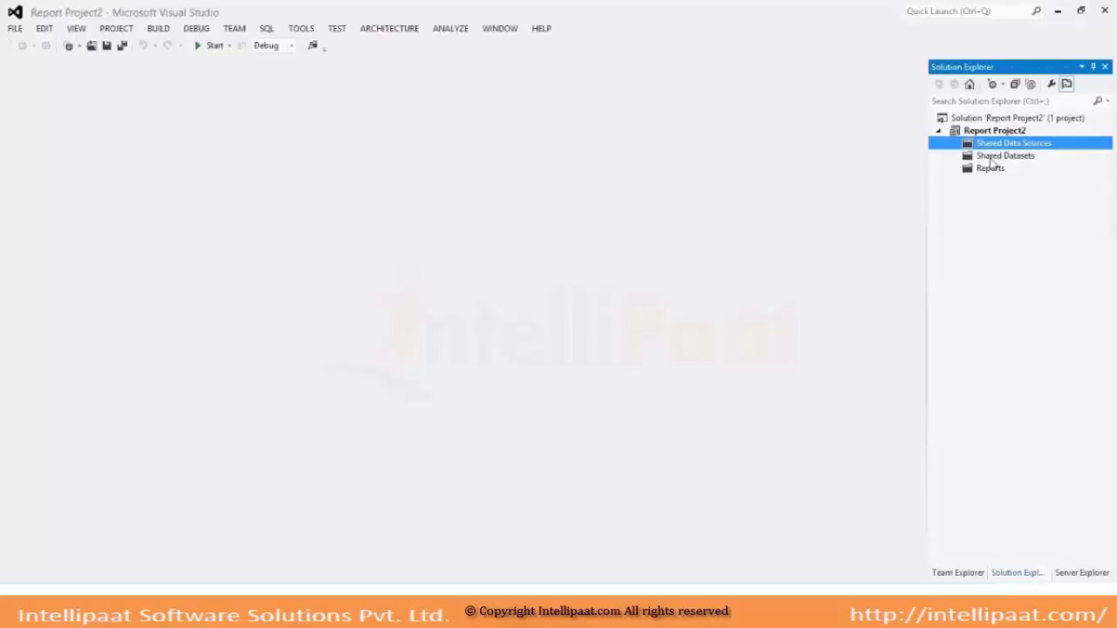
{"action": "left_click", "coordinate": [992, 157]}
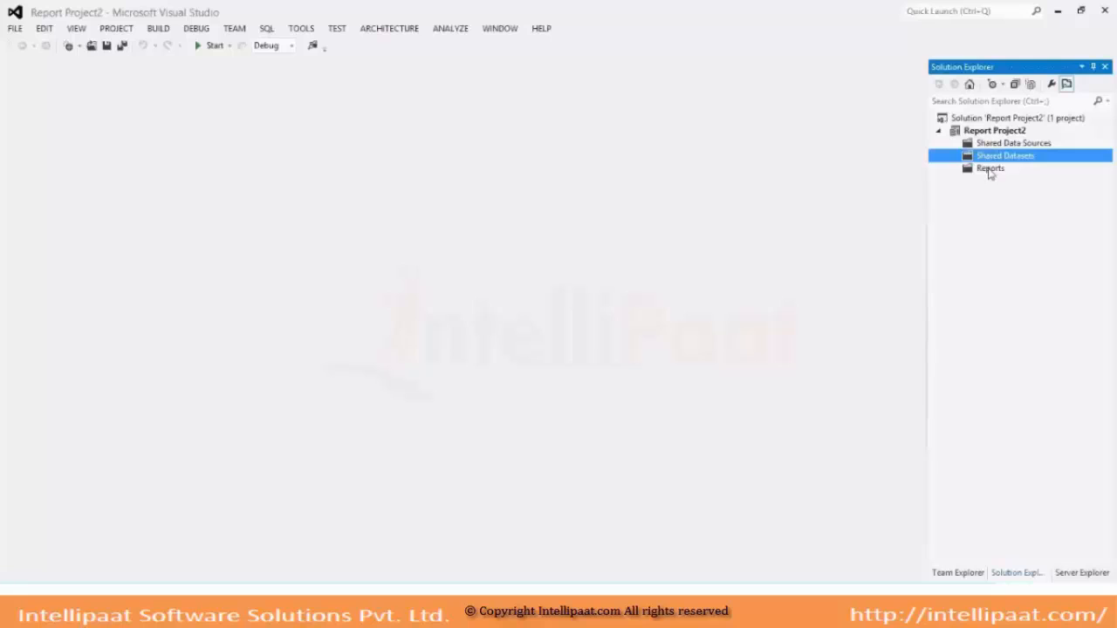
{"action": "left_click", "coordinate": [991, 170]}
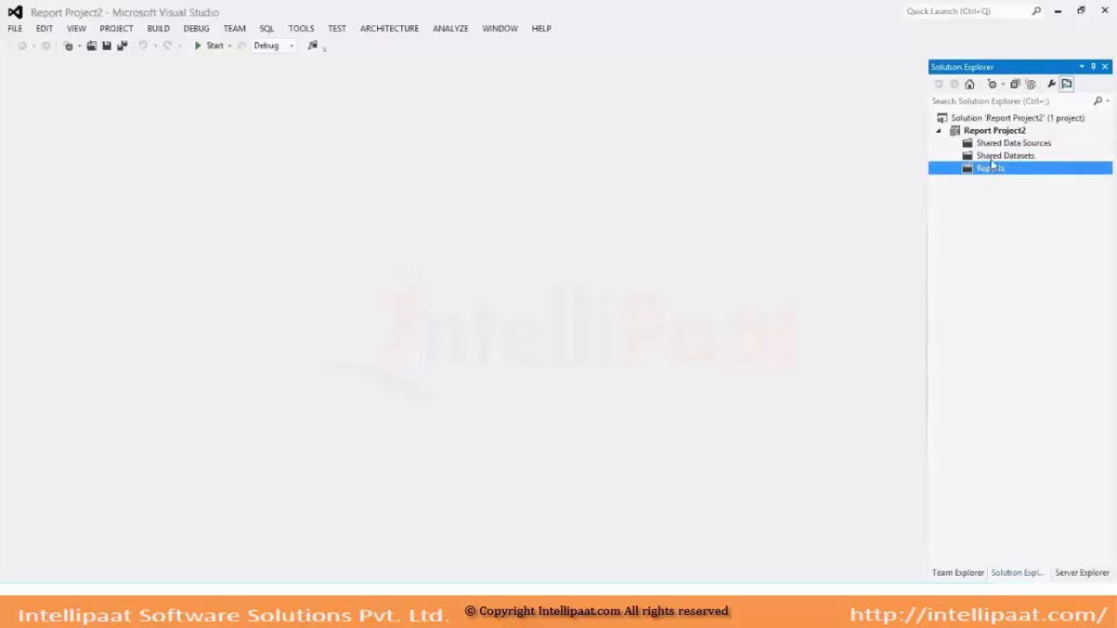
{"action": "left_click", "coordinate": [991, 159]}
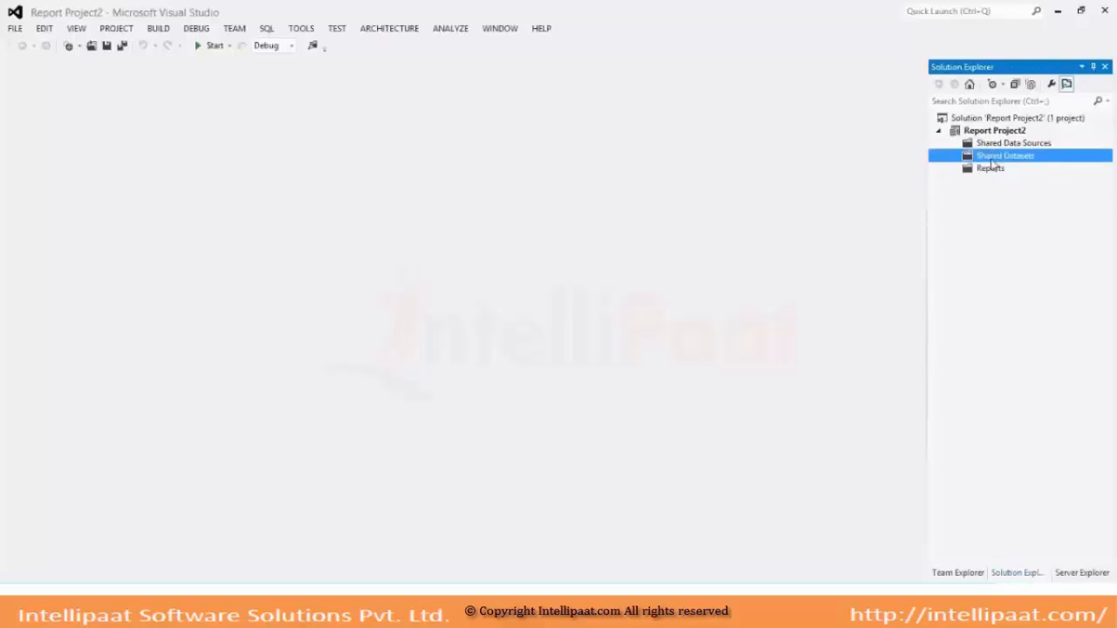
{"action": "key", "text": "Up"}
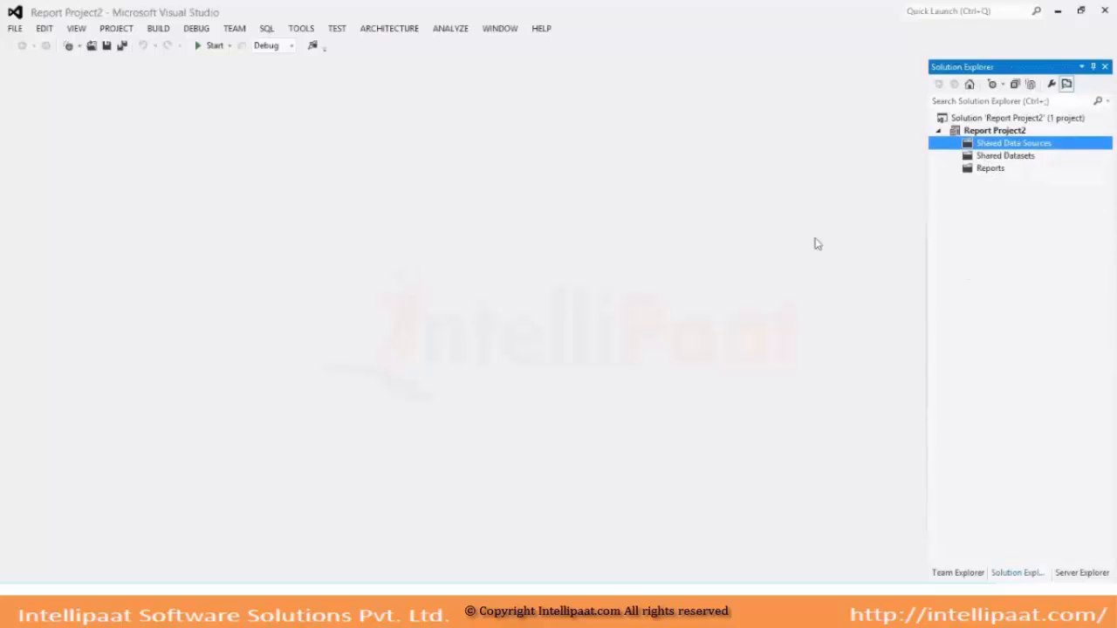
Look through the available tool windows, display the Toolbox and close it again.
{"action": "left_click", "coordinate": [76, 29]}
{"action": "mouse_move", "coordinate": [172, 312]}
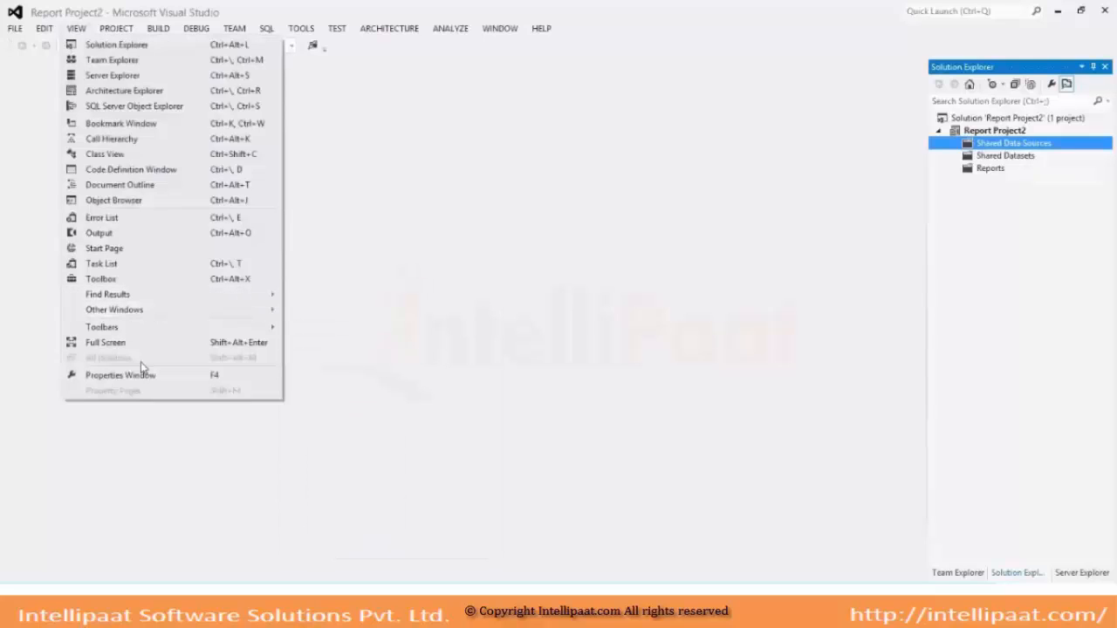
{"action": "mouse_move", "coordinate": [135, 318]}
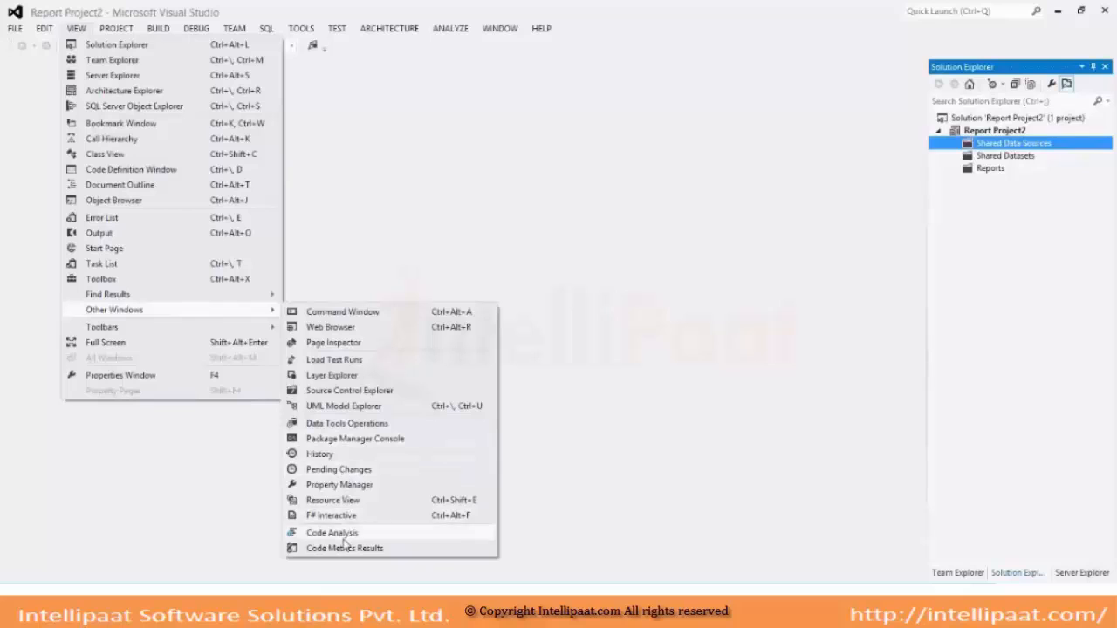
{"action": "left_click", "coordinate": [100, 279]}
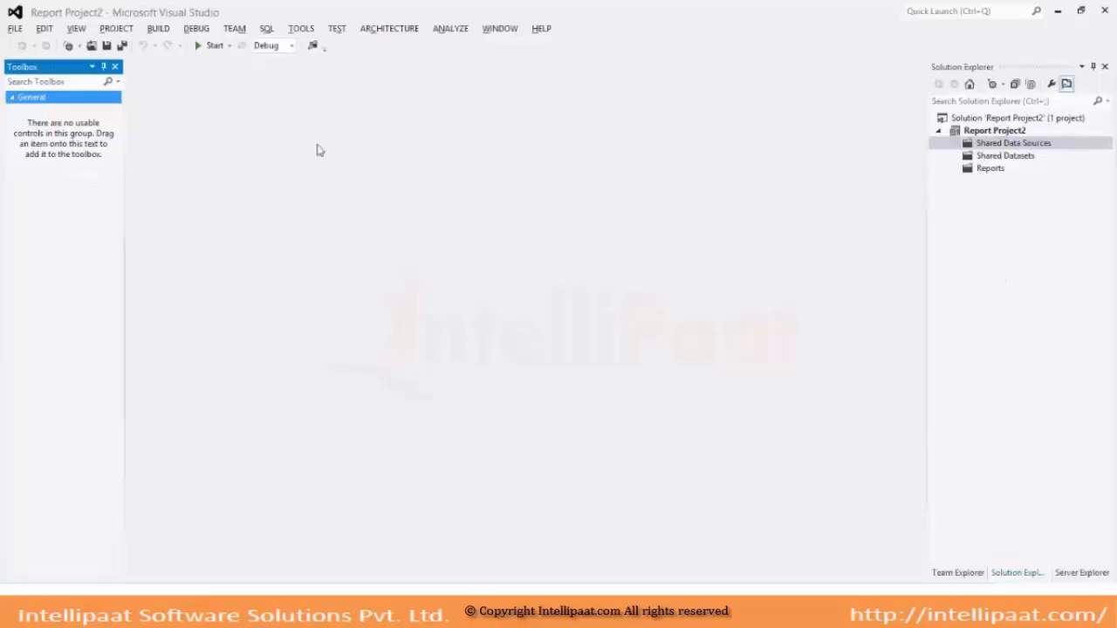
{"action": "left_click", "coordinate": [115, 68]}
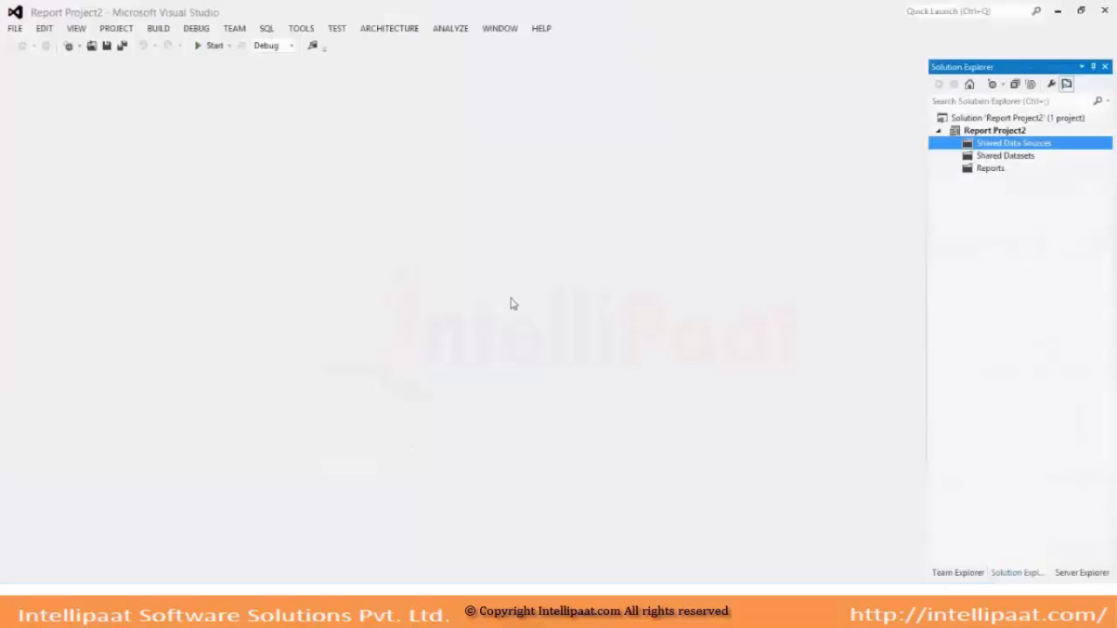
Launch Notepad with an empty document and maximize its window.
{"action": "key", "text": "super+r"}
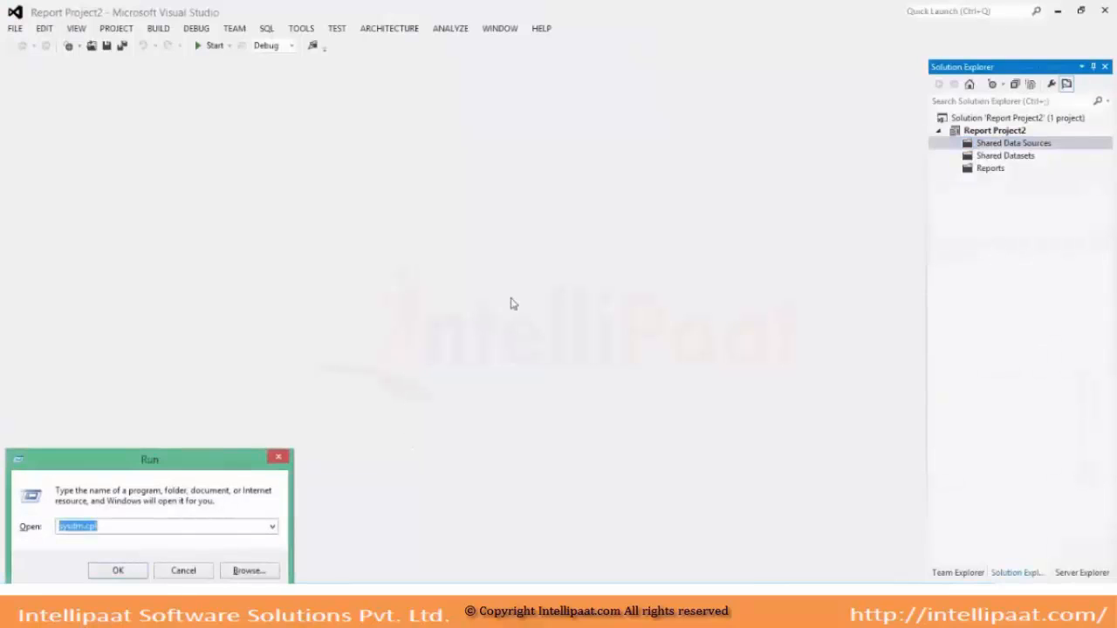
{"action": "type", "text": "notepad"}
{"action": "key", "text": "Return"}
{"action": "key", "text": "alt+space"}
{"action": "key", "text": "x"}
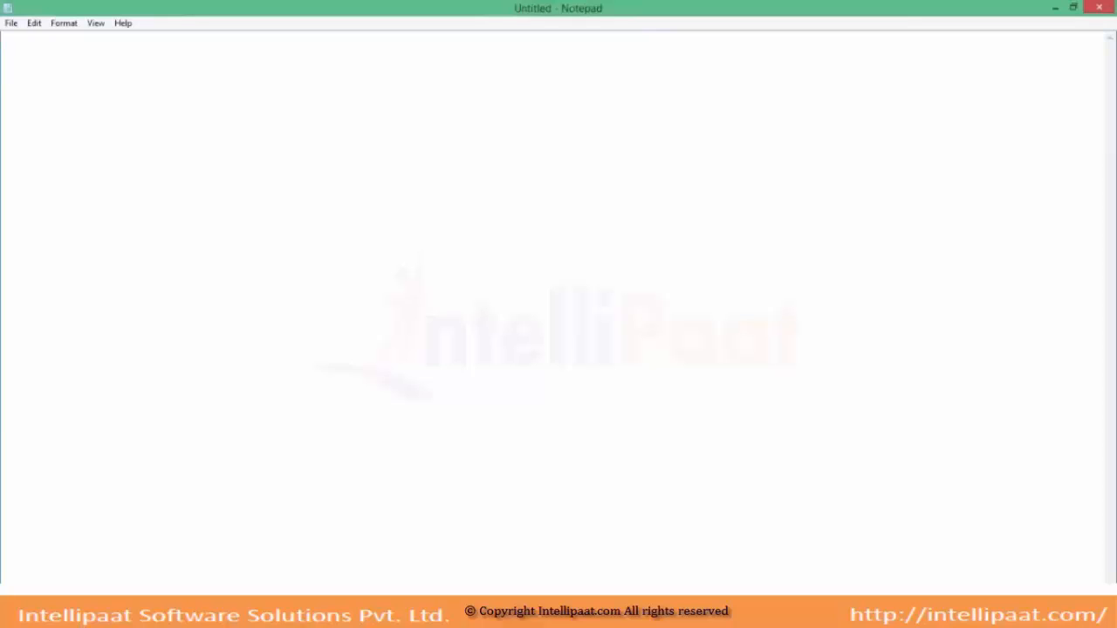
Write three separated entries: "Reporting Server DB (SQL Server)", "Reporting Services (Windows Service)" and "IIS Website", with each bracketed note on its own line.
{"action": "type", "text": "Reporting Server DB"}
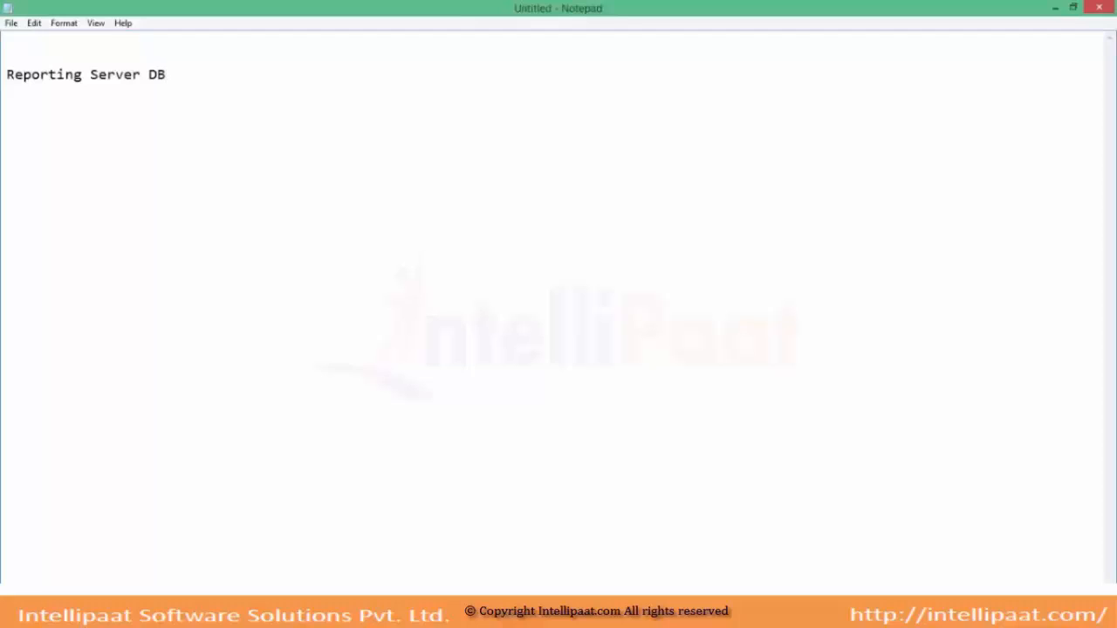
{"action": "key", "text": "Return"}
{"action": "type", "text": "(SQL Server)"}
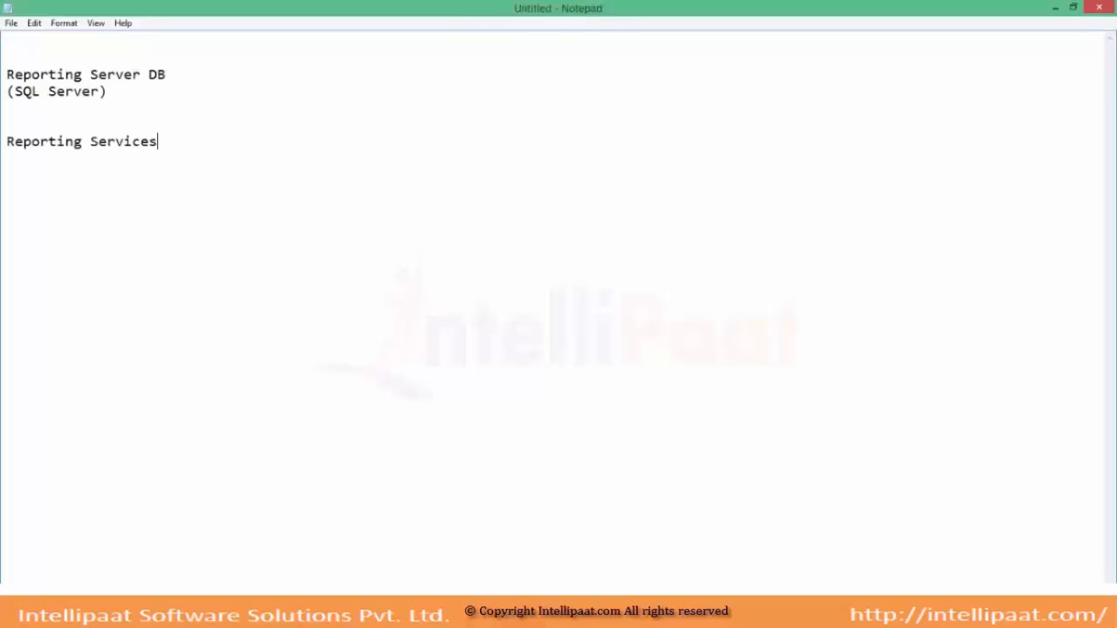
{"action": "key", "text": "Return"}
{"action": "type", "text": "Windows Service)"}
{"action": "key", "text": "Return"}
{"action": "key", "text": "Return"}
{"action": "key", "text": "Return"}
{"action": "type", "text": "IIS Website"}
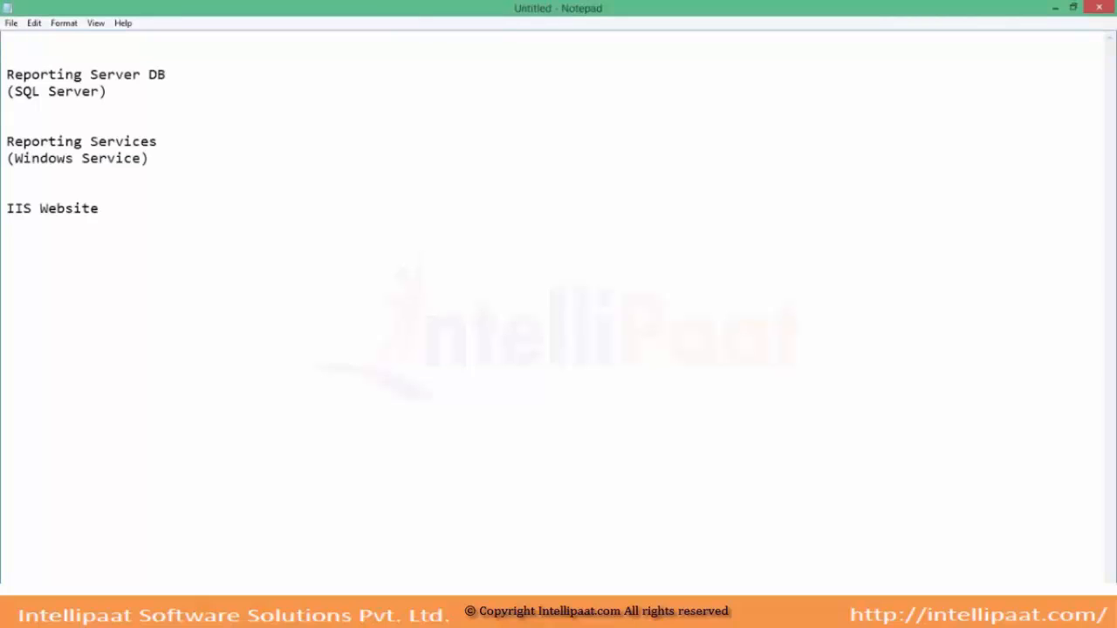
Add the indented text "Browser <--- rquest --- EndUser" between the Reporting Server DB and Reporting Services entries.
{"action": "key", "text": "Home"}
{"action": "left_click", "coordinate": [10, 58]}
{"action": "type", "text": "Browser <--- rquest --- End User"}
{"action": "key", "text": "BackSpace"}
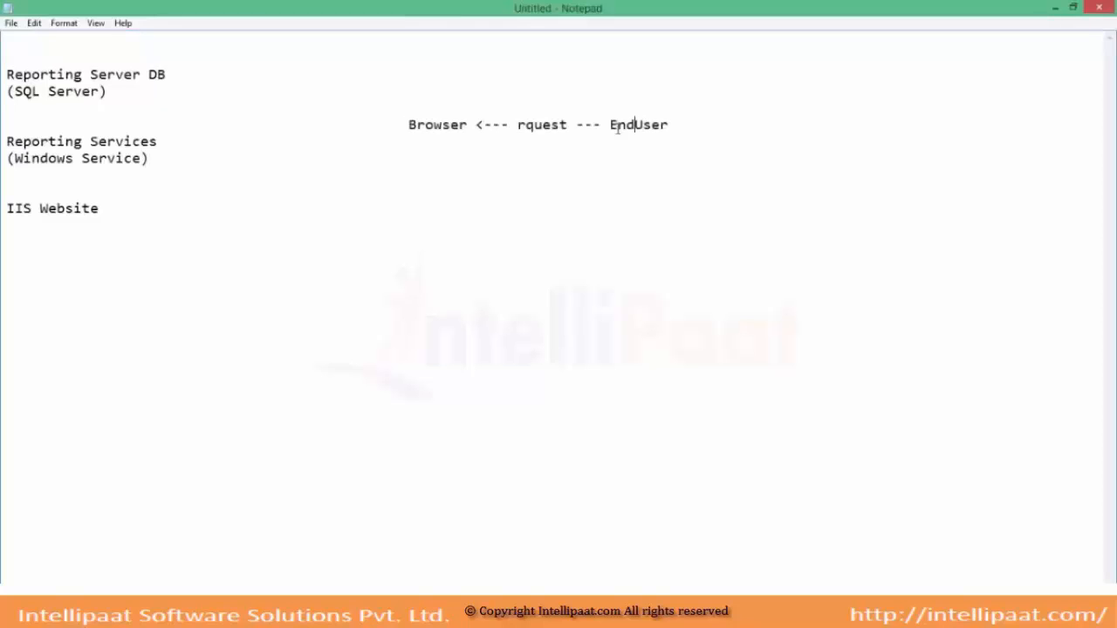
{"action": "key", "text": "End"}
{"action": "key", "text": "Return"}
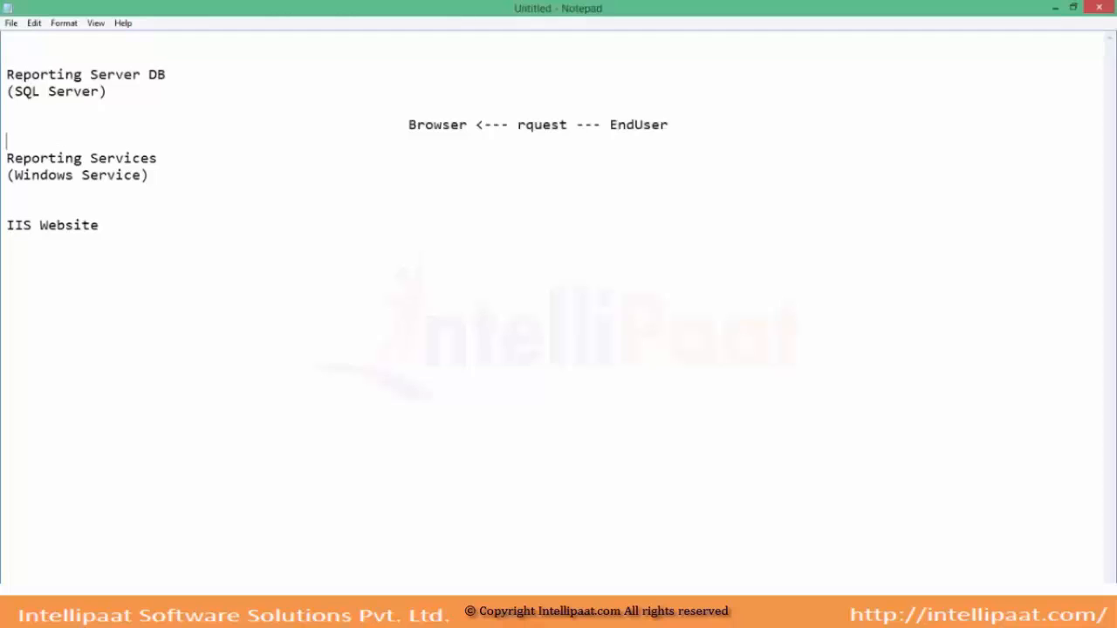
Place IIS Website before Browser with a "<--" arrow between them, and draw a dashed connector down to Reporting Services.
{"action": "left_click", "coordinate": [408, 127]}
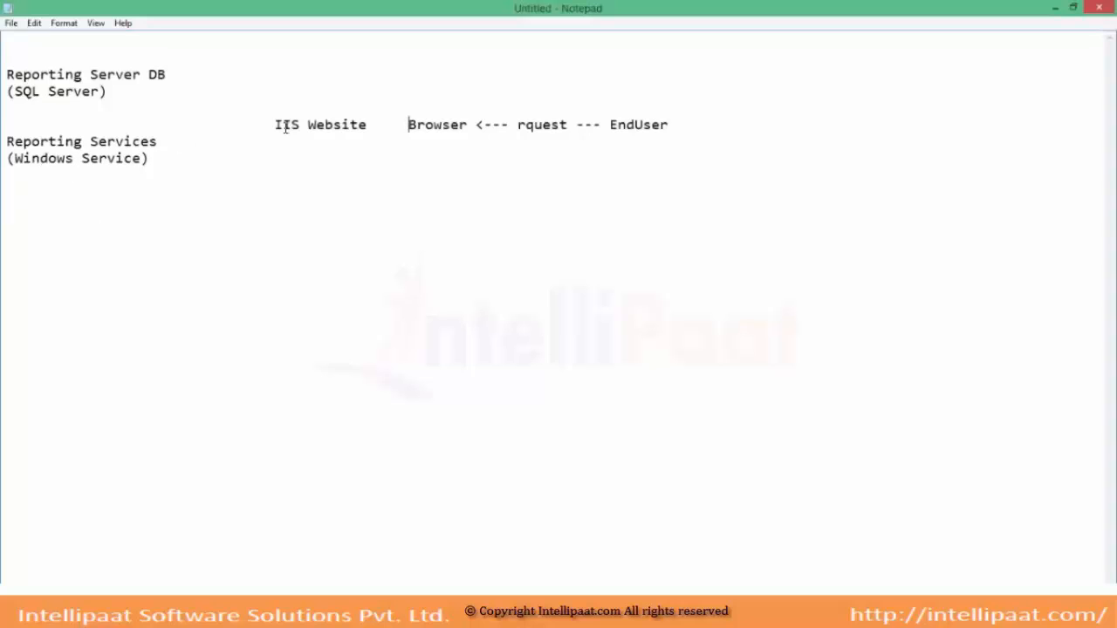
{"action": "key", "text": "BackSpace"}
{"action": "key", "text": "Left"}
{"action": "type", "text": "<--"}
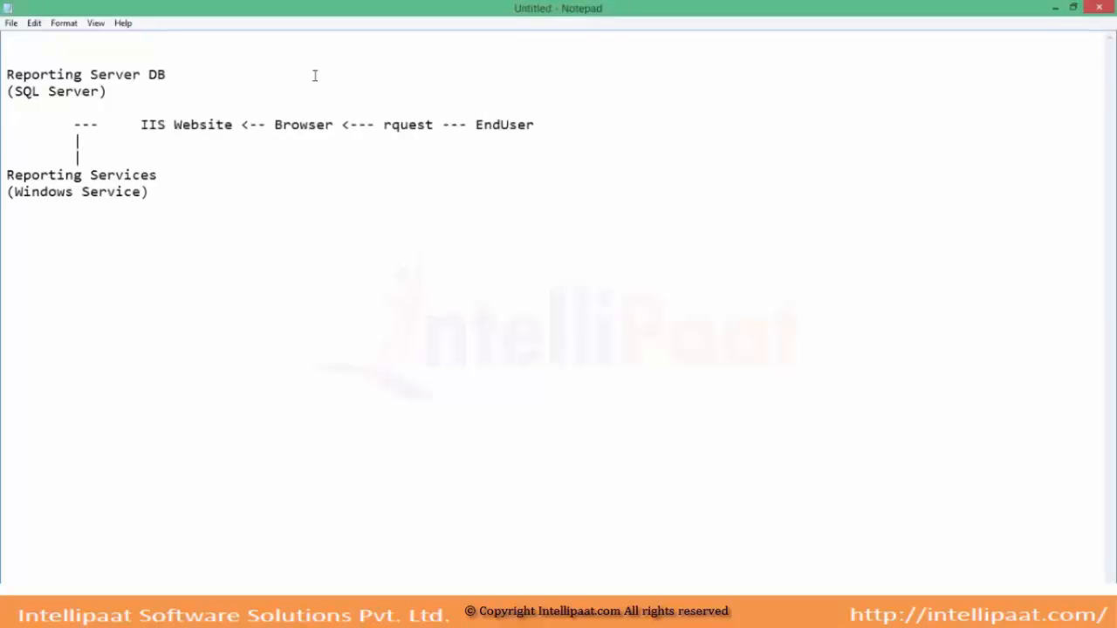
Move the two lines "Reporting Server DB" and "(SQL Server)" below the Reporting Services entry, separated by blank lines.
{"action": "left_click", "coordinate": [157, 96]}
{"action": "key", "text": "shift+Home"}
{"action": "key", "text": "shift+Up"}
{"action": "key", "text": "ctrl+c"}
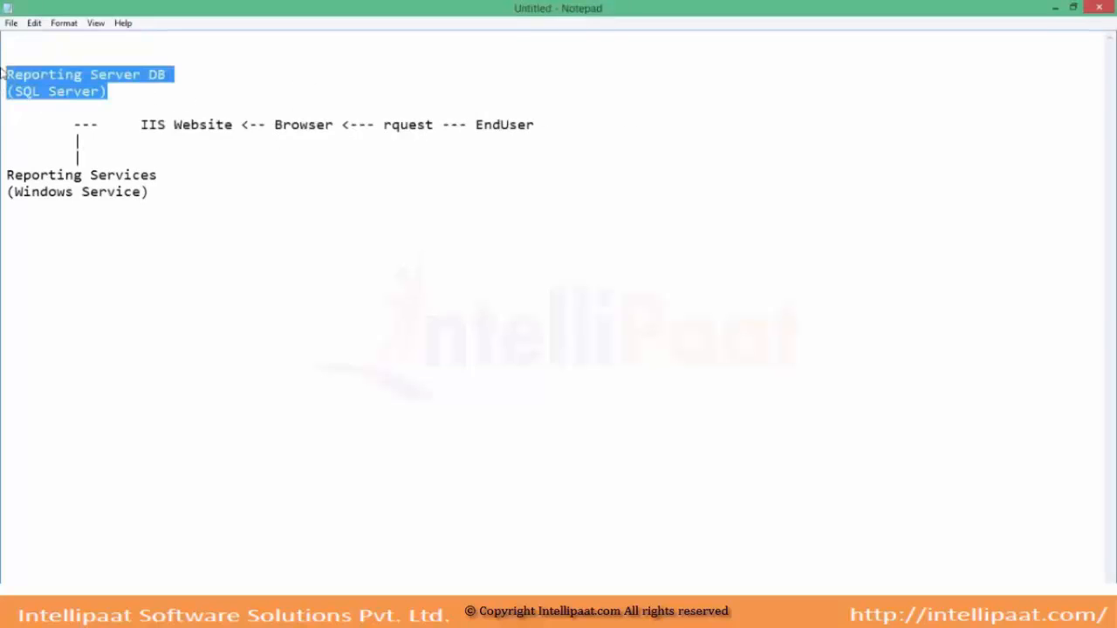
{"action": "key", "text": "BackSpace"}
{"action": "left_click", "coordinate": [187, 175]}
{"action": "key", "text": "Return"}
{"action": "key", "text": "Return"}
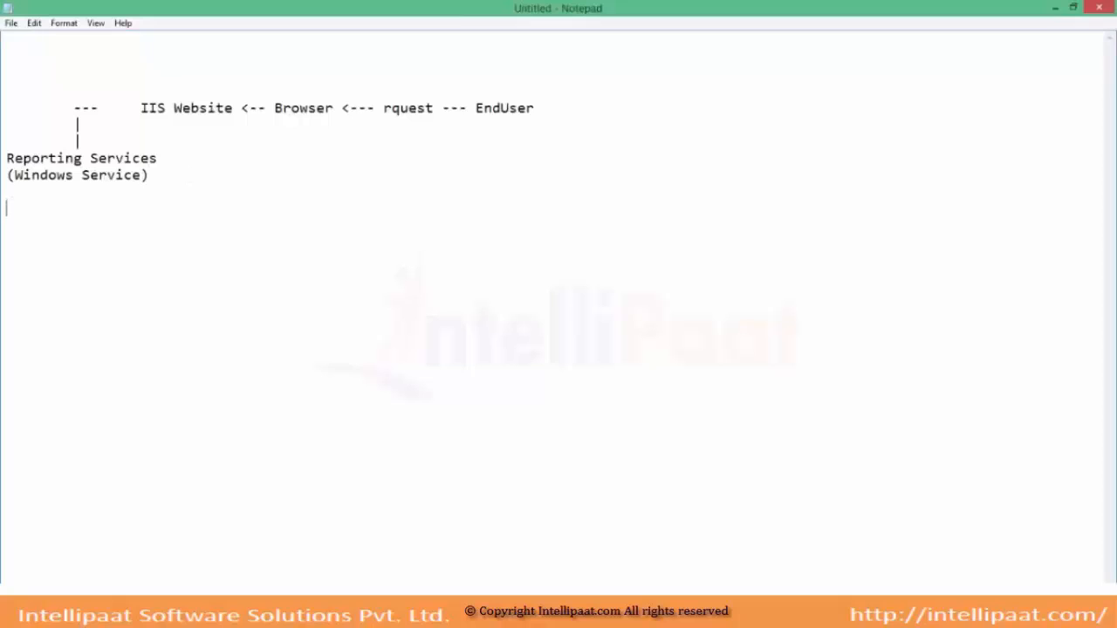
{"action": "key", "text": "Return"}
{"action": "key", "text": "ctrl+v"}
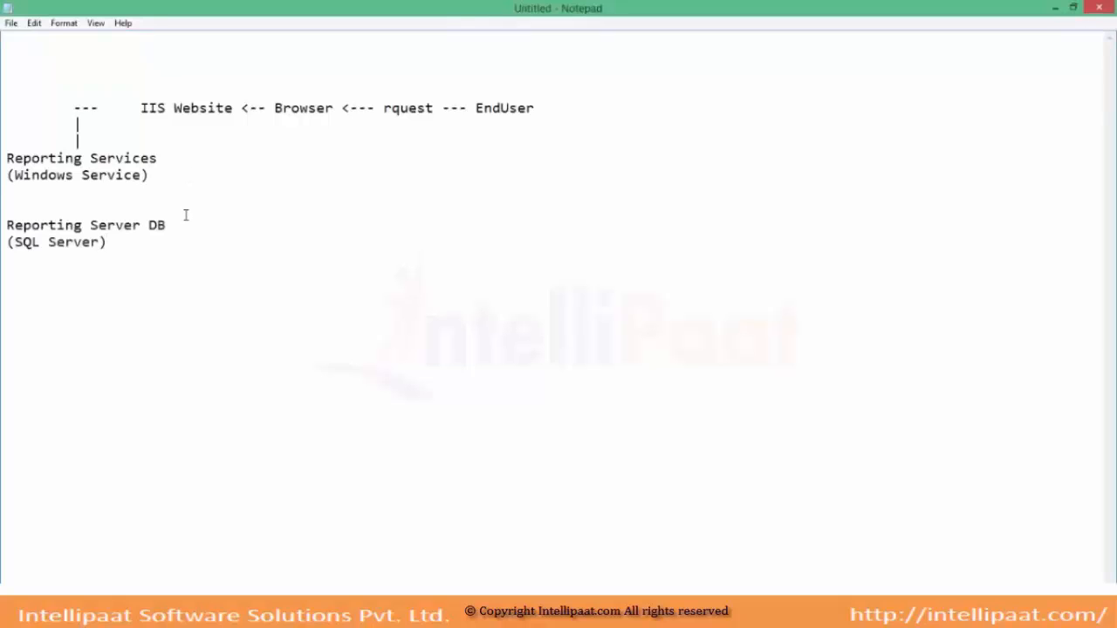
Draw a vertical connector of two "|" lines between "(Windows Service)" and "Reporting Server DB", leaving no blank lines around it.
{"action": "left_click", "coordinate": [87, 188]}
{"action": "key", "text": "Tab"}
{"action": "type", "text": "|"}
{"action": "key", "text": "Return"}
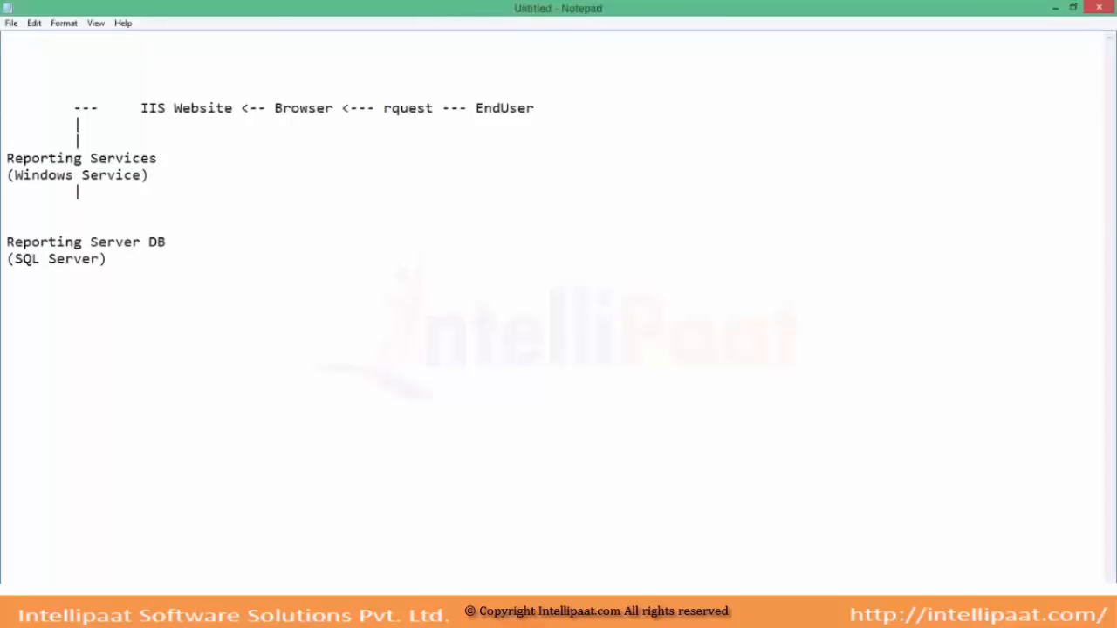
{"action": "key", "text": "Tab"}
{"action": "type", "text": "|"}
{"action": "key", "text": "Delete"}
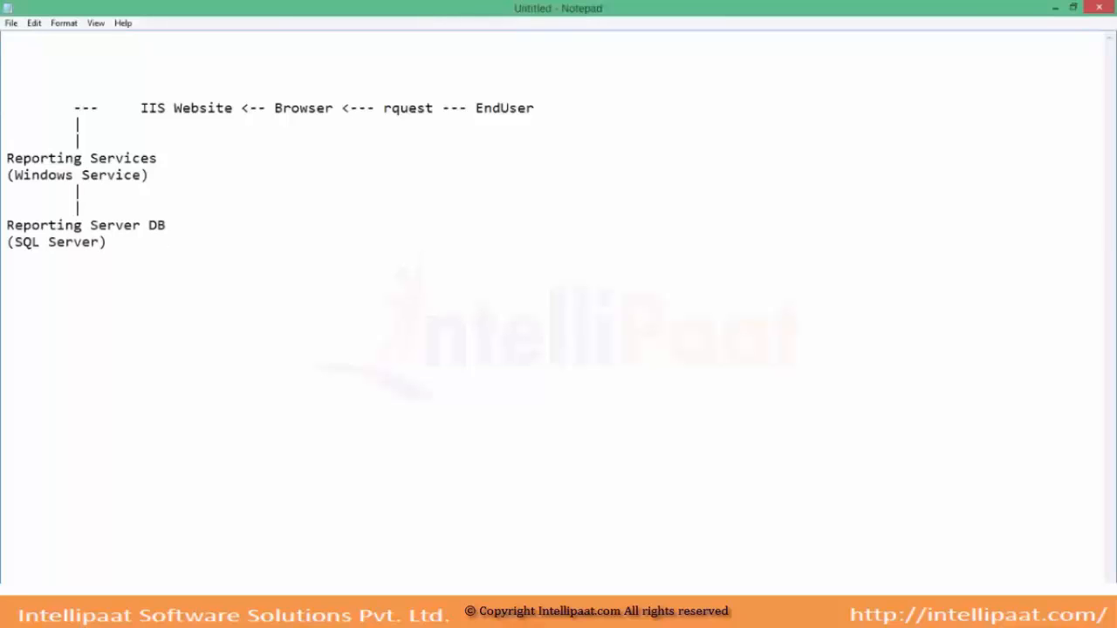
Add a return line below the request line with "-->" under the first arrow and "---> responce --- EndUser", and correct "rquest" to "request".
{"action": "left_click", "coordinate": [91, 142]}
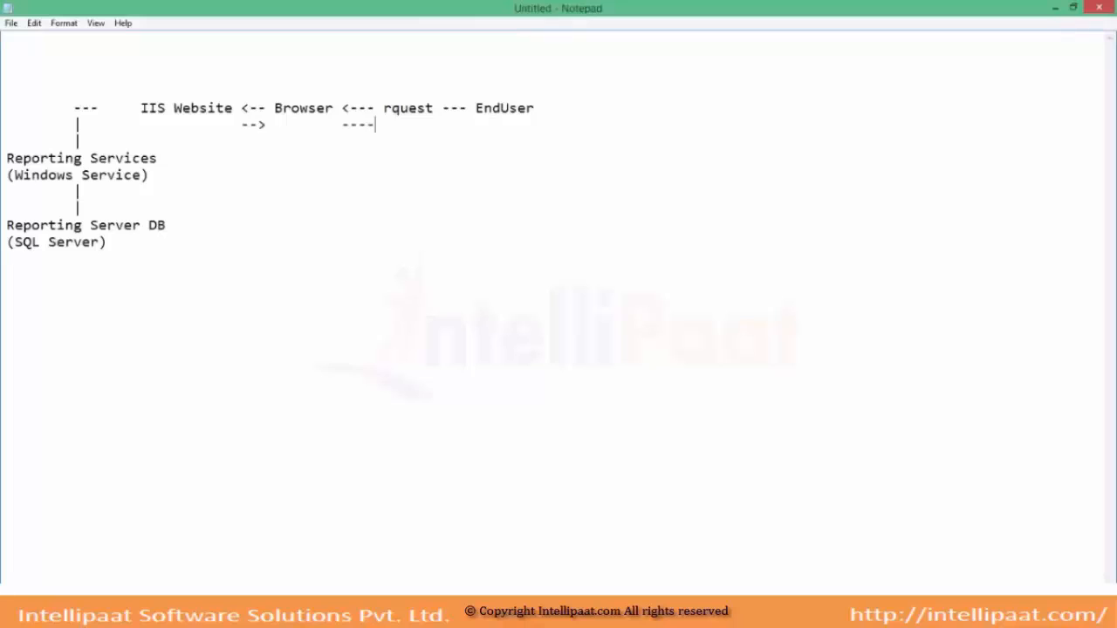
{"action": "key", "text": "BackSpace"}
{"action": "type", "text": ">"}
{"action": "type", "text": "---> responce -"}
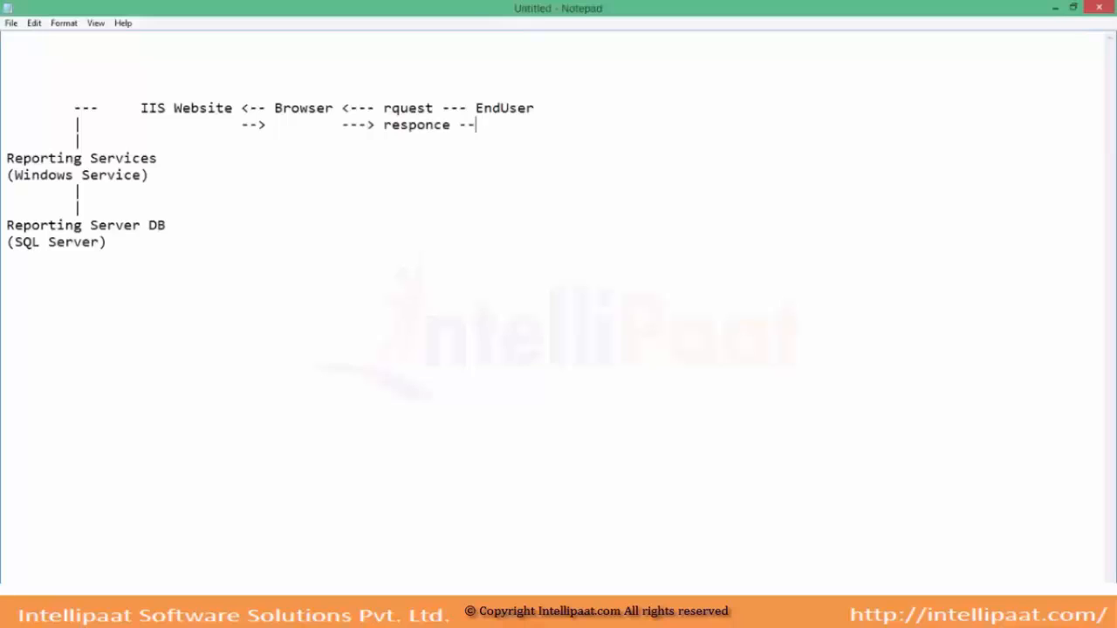
{"action": "type", "text": "-EndUser"}
Add the heading "SSRS request\responce model" at the start of the document and underline it with a row of dashes.
{"action": "left_click", "coordinate": [68, 50]}
{"action": "type", "text": "SSRS r"}
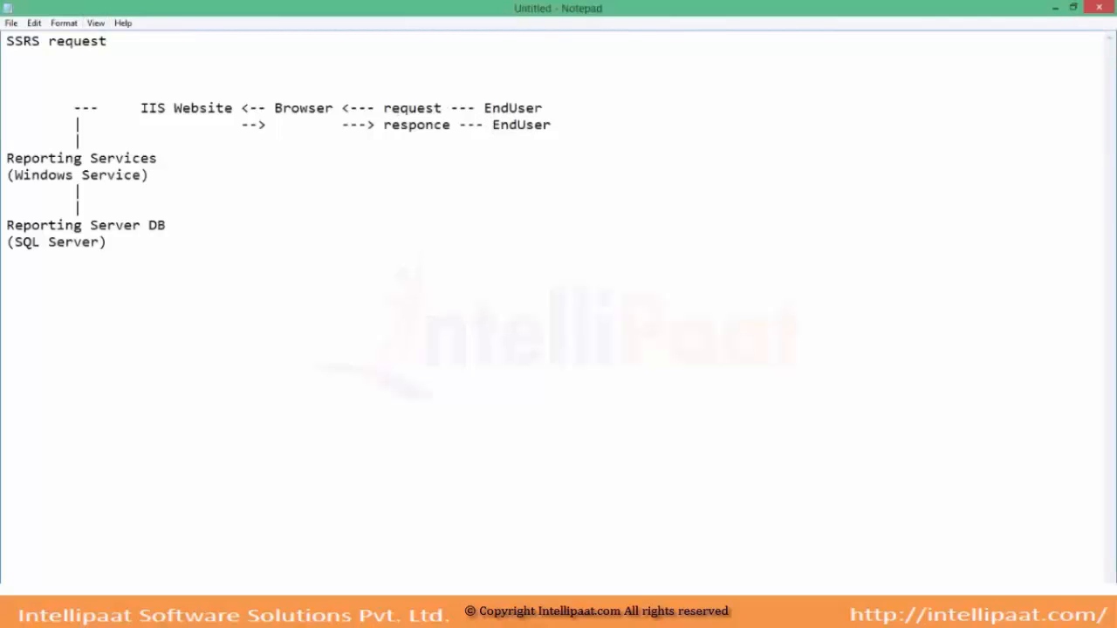
{"action": "type", "text": "\\responce model"}
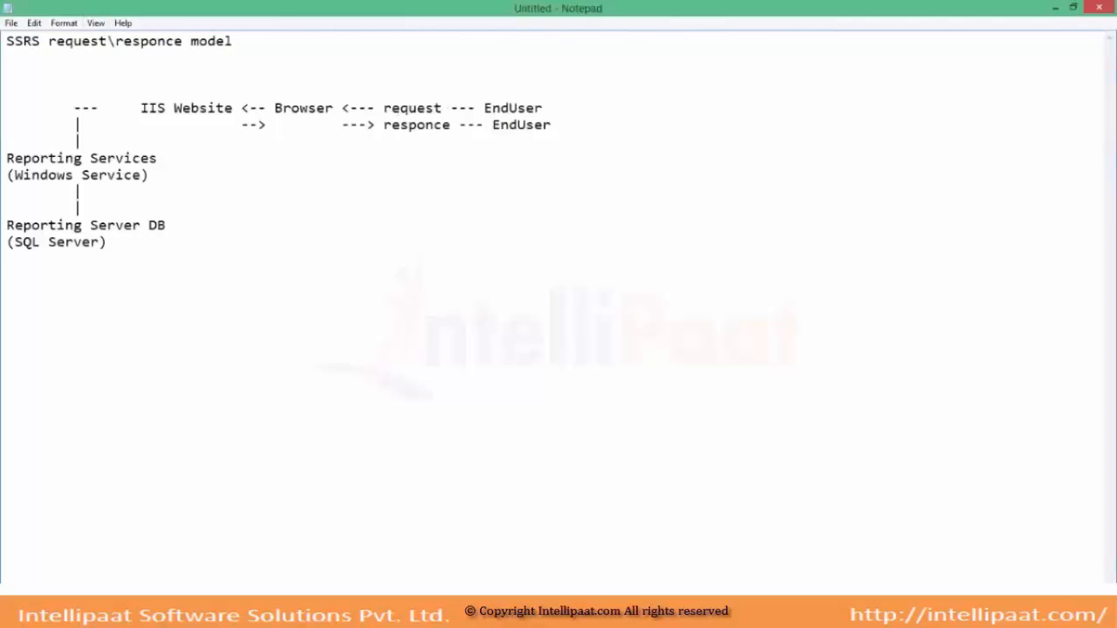
{"action": "key", "text": "Return"}
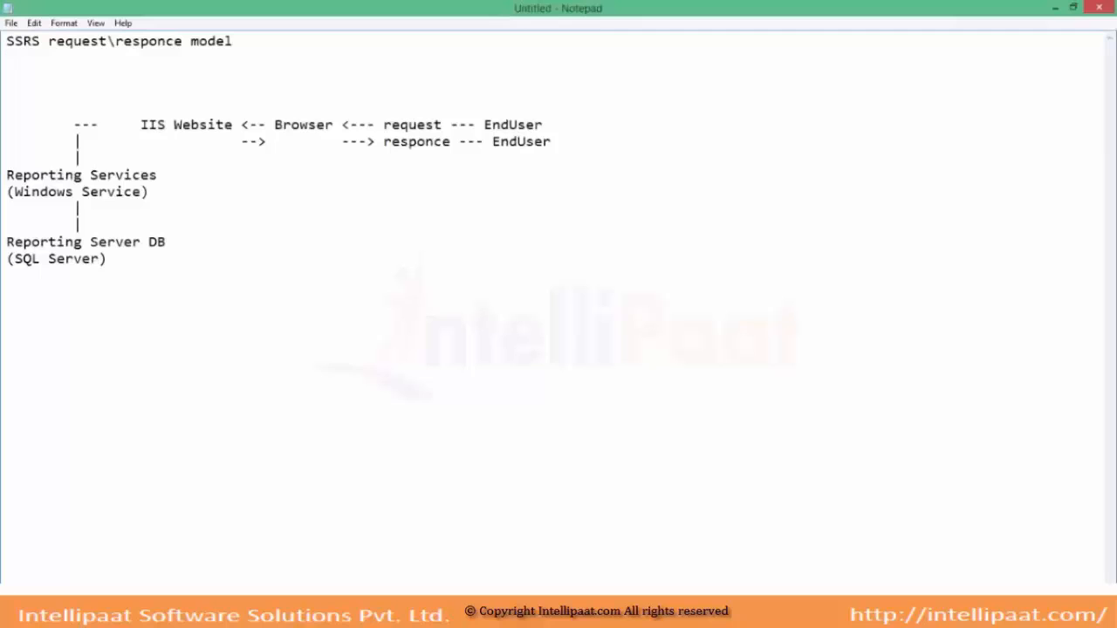
{"action": "type", "text": "---------------------------"}
Remove the word "Website" after IIS and lengthen the dashed connector before IIS to five dashes.
{"action": "left_click_drag", "start_coordinate": [7, 175], "coordinate": [150, 175]}
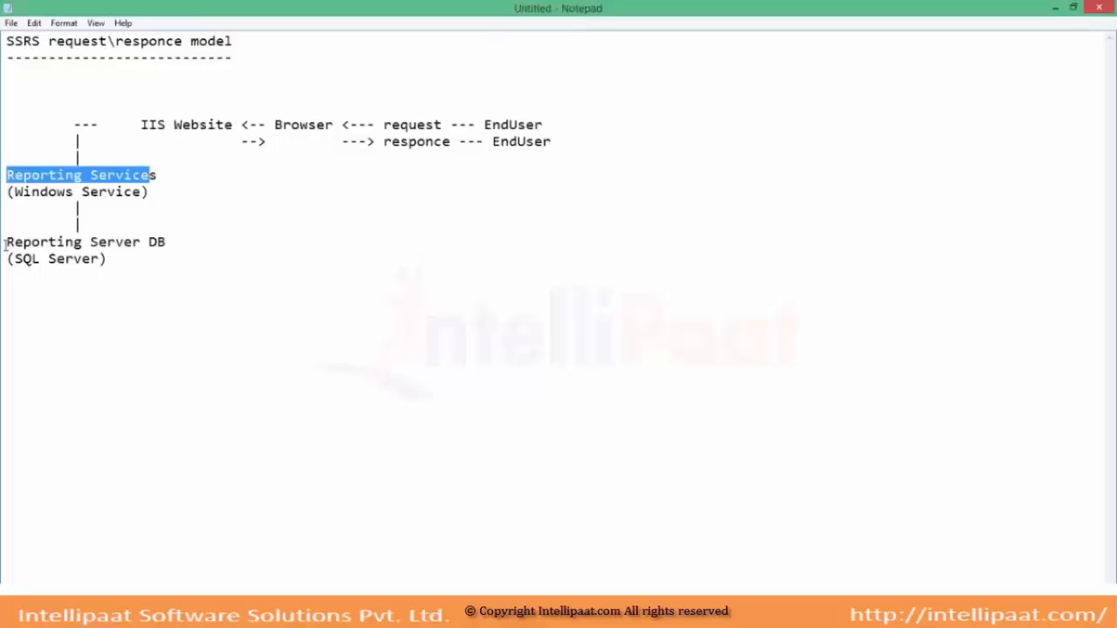
{"action": "left_click_drag", "start_coordinate": [5, 245], "coordinate": [172, 243]}
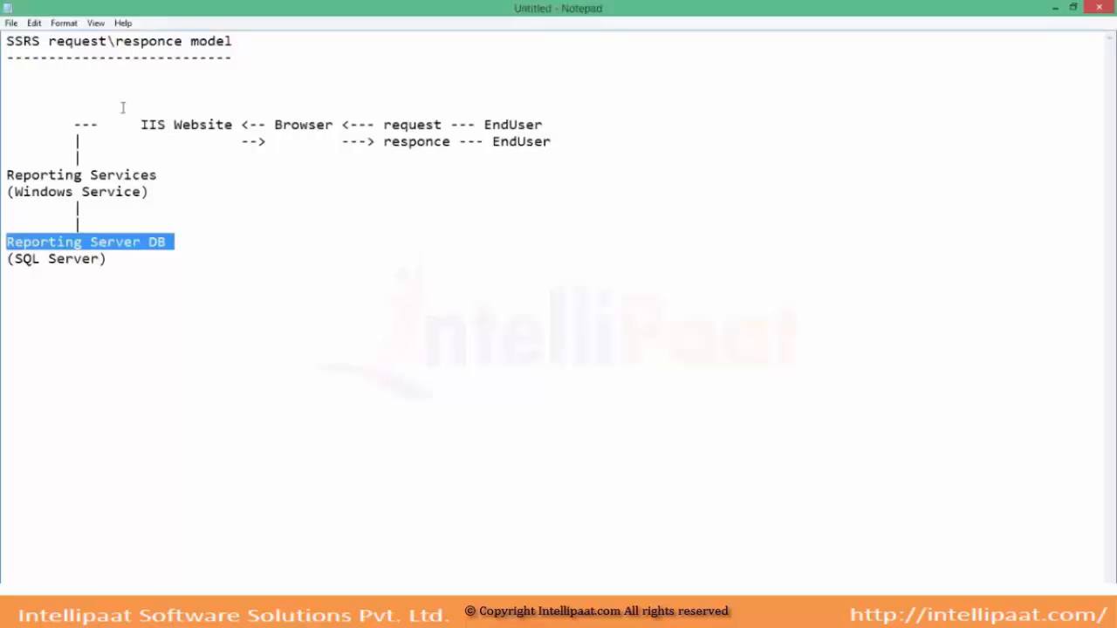
{"action": "double_click", "coordinate": [182, 123]}
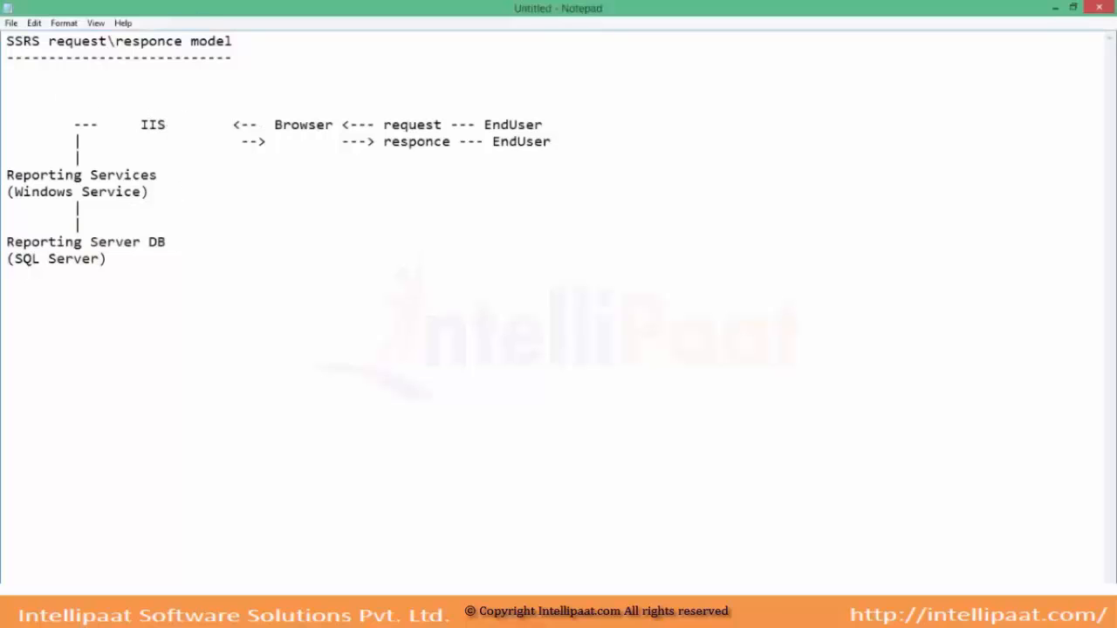
{"action": "left_click", "coordinate": [101, 124]}
{"action": "type", "text": "--"}
Copy the database names ReportServer and ReportServerTempDB from SQL Server Management Studio onto separate lines below "(SQL Server)" in Notepad.
{"action": "key", "text": "alt+Tab"}
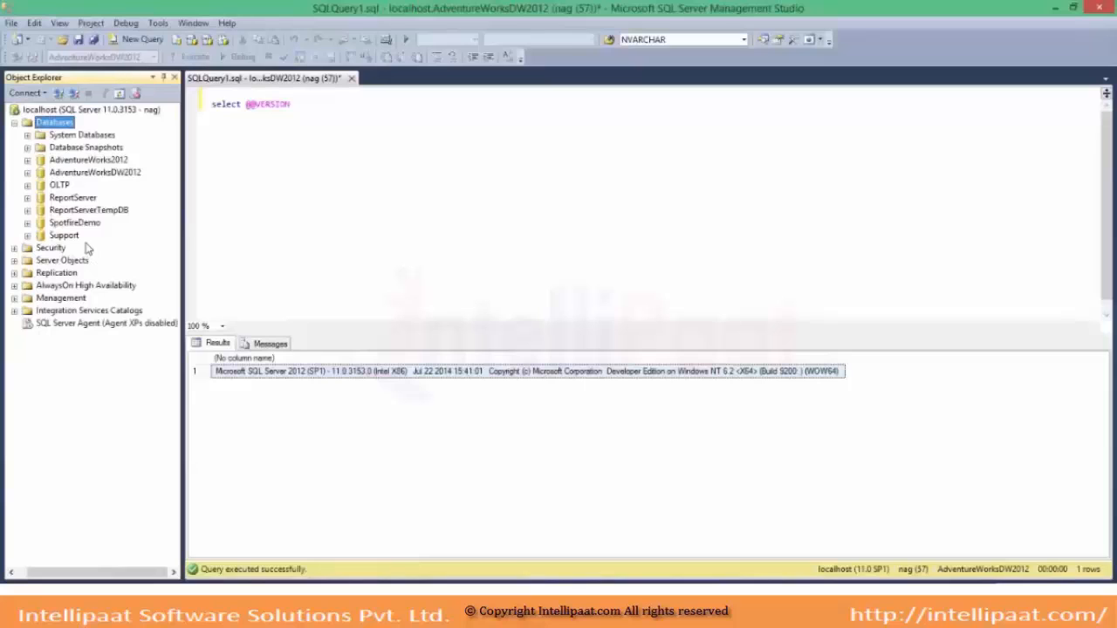
{"action": "left_click", "coordinate": [58, 202]}
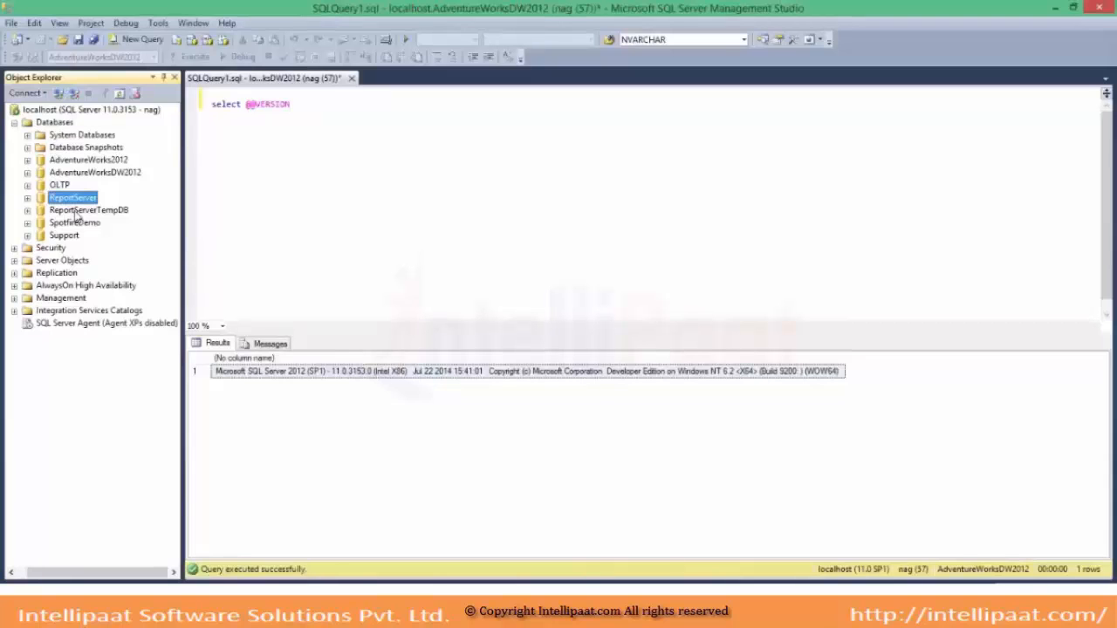
{"action": "key", "text": "F2"}
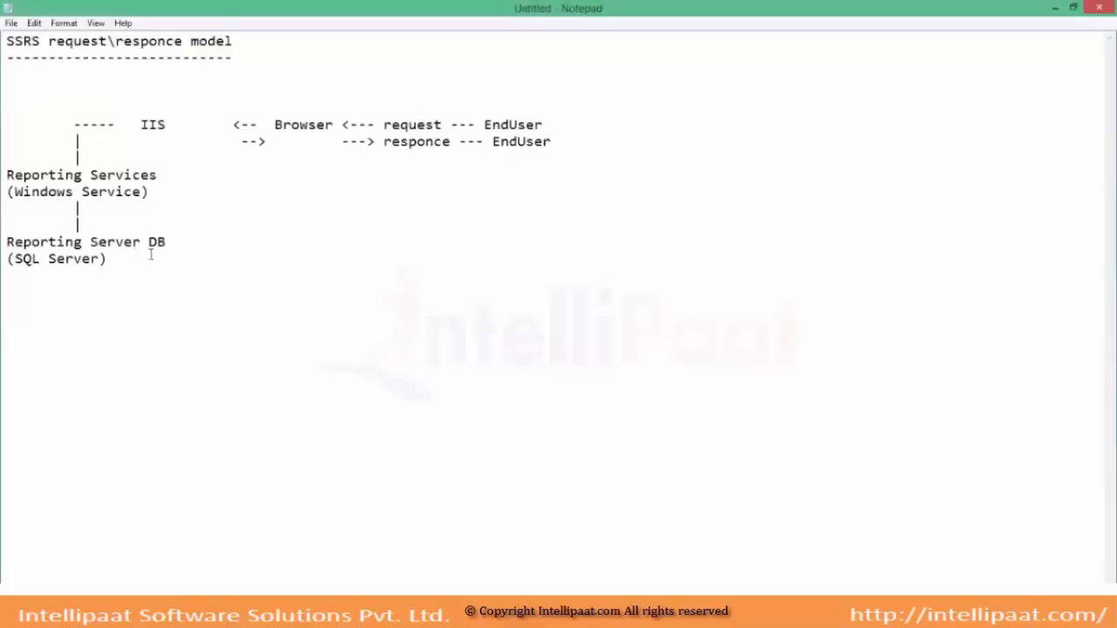
{"action": "key", "text": "Return"}
{"action": "type", "text": "ReportServer ReportServerTempDB"}
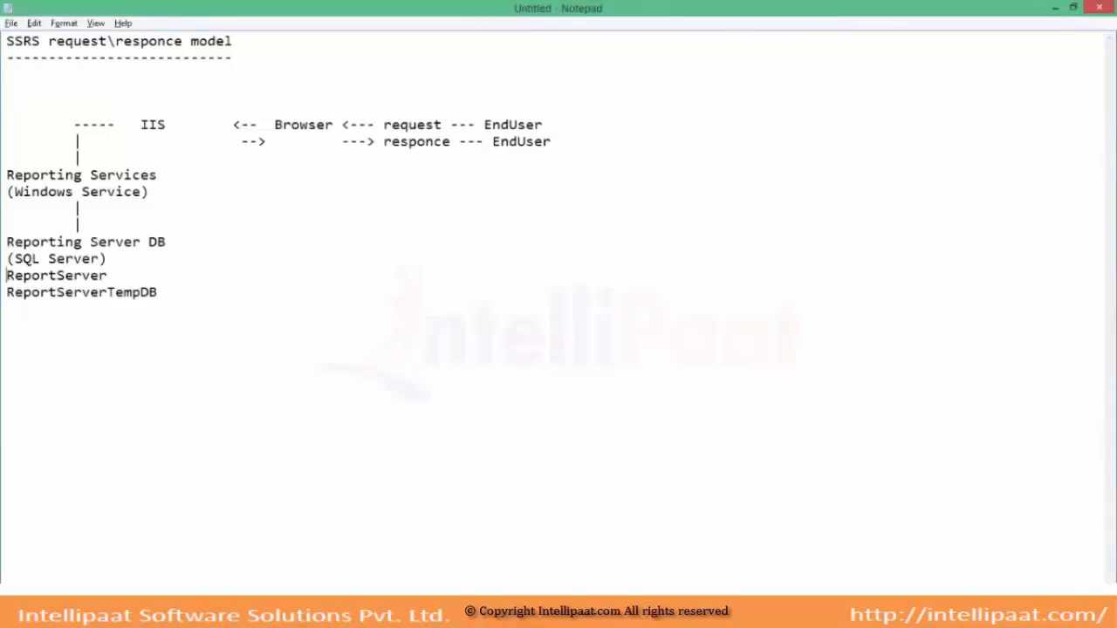
Prefix the ReportServer and ReportServerTempDB lines with "DB:".
{"action": "type", "text": "DB:"}
{"action": "key", "text": "Down"}
{"action": "key", "text": "Home"}
{"action": "type", "text": "DB:"}
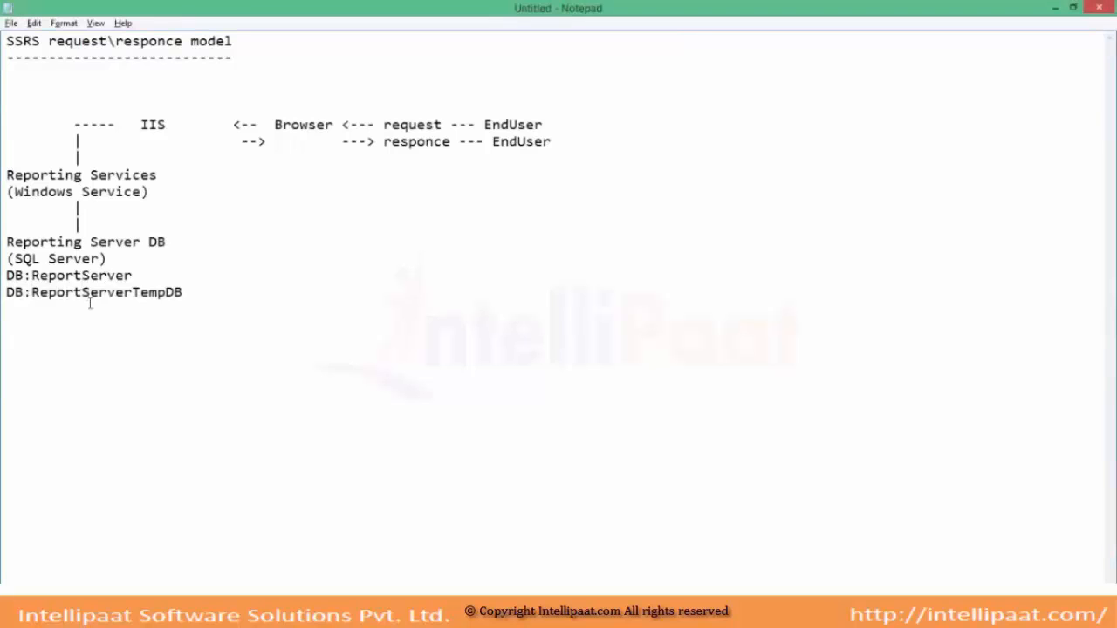
Switch to SQL Server Management Studio and examine the tables of the ReportServer database, collapsing its tree when done.
{"action": "key", "text": "alt+Tab"}
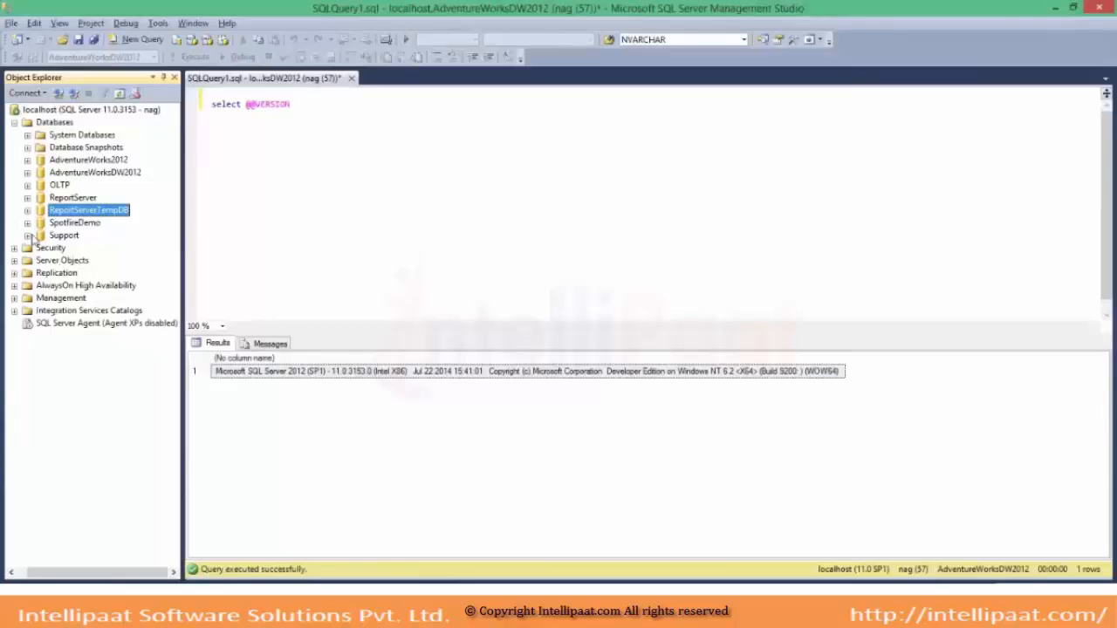
{"action": "left_click", "coordinate": [27, 198]}
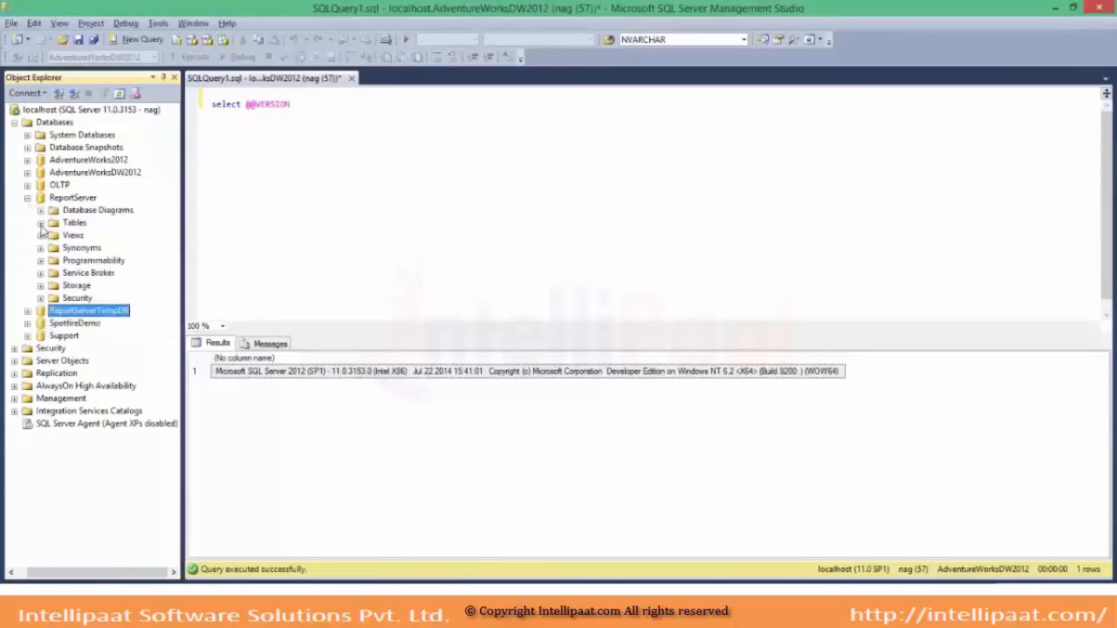
{"action": "left_click", "coordinate": [40, 223]}
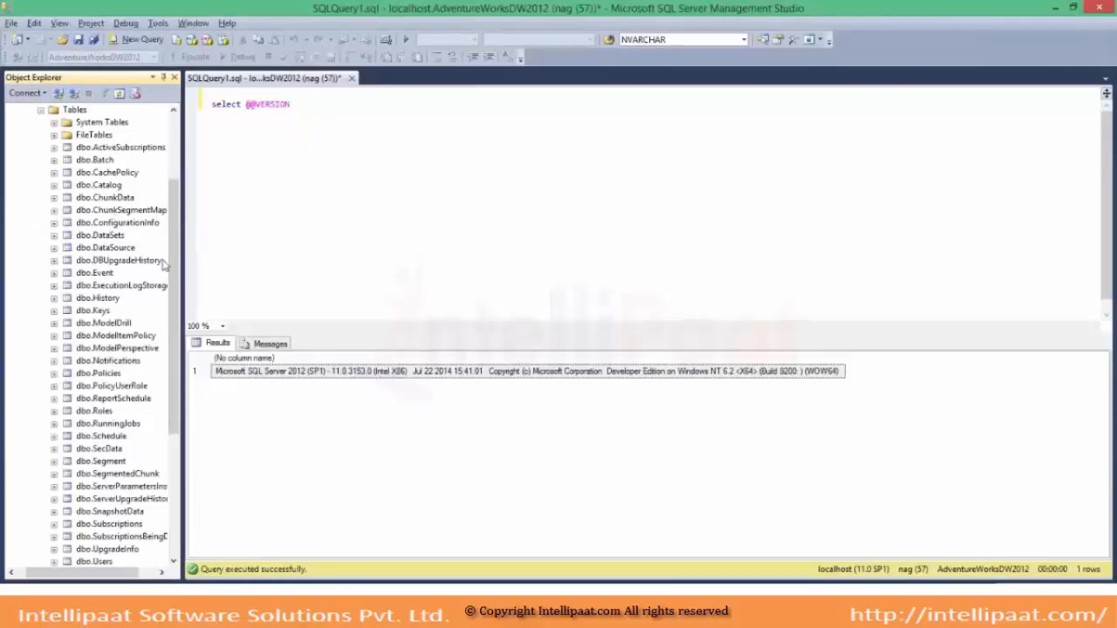
{"action": "scroll", "coordinate": [169, 265], "scroll_direction": "up", "scroll_amount": 1}
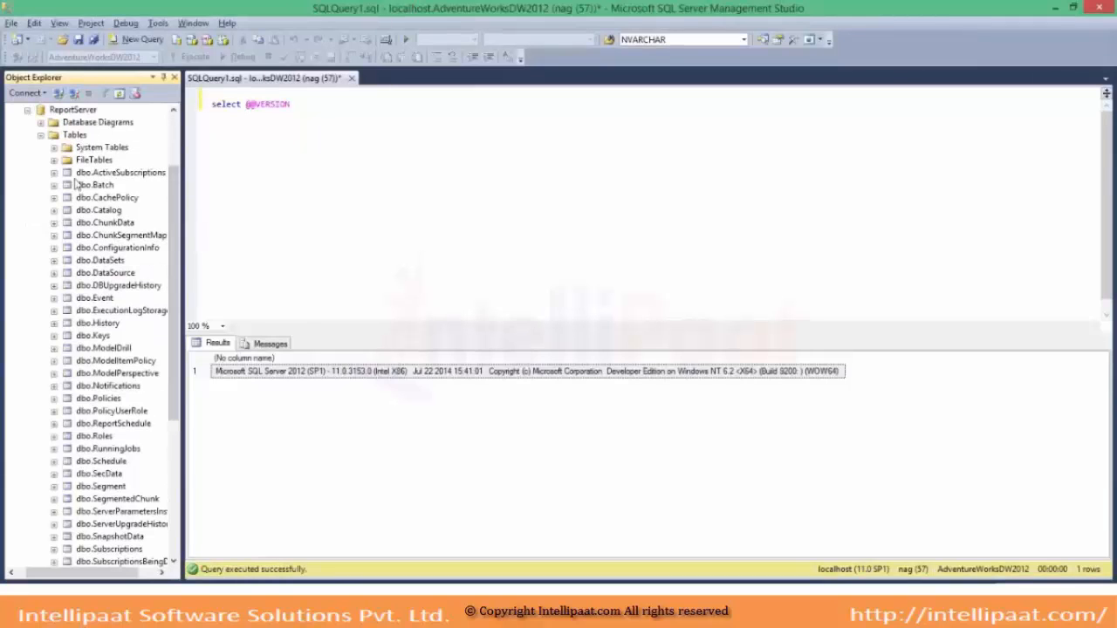
{"action": "left_click", "coordinate": [40, 136]}
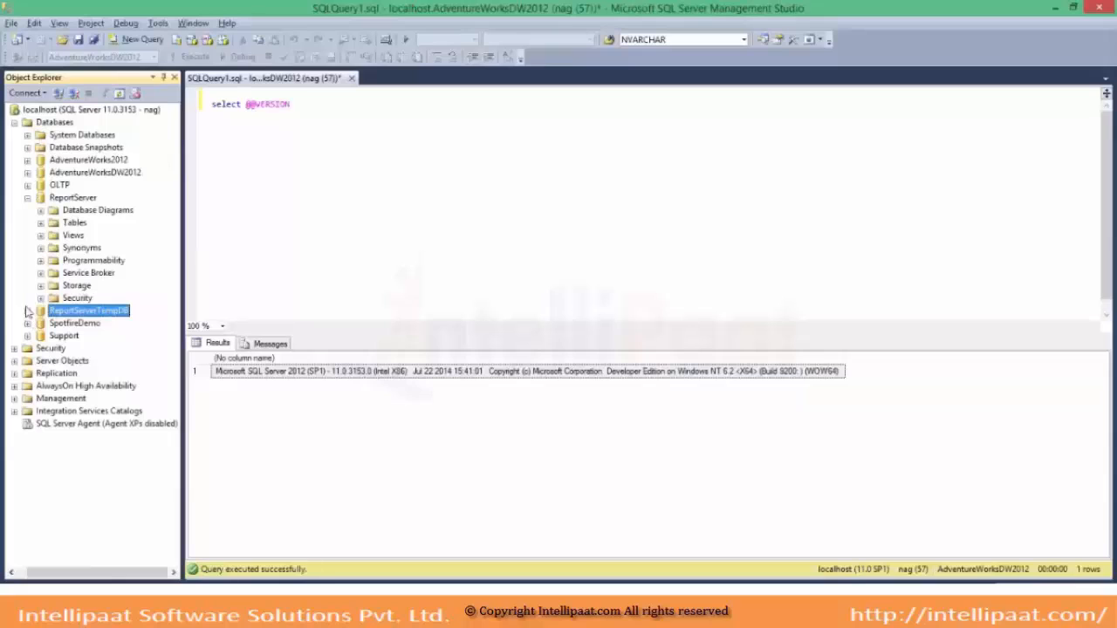
{"action": "left_click", "coordinate": [27, 198]}
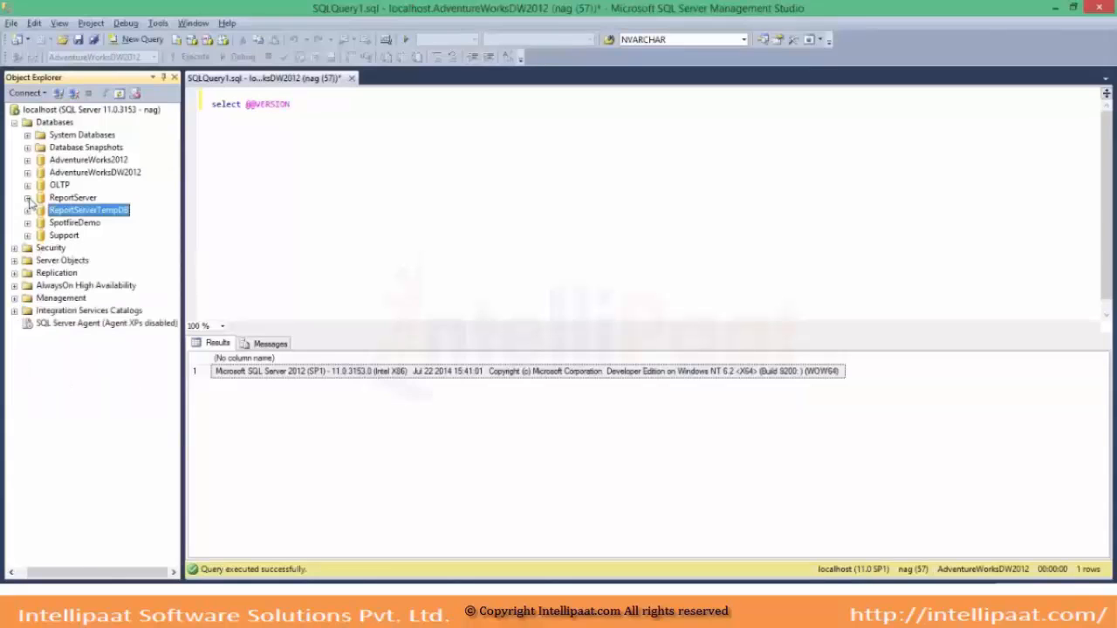
Select the AdventureWorks2012, AdventureWorksDW2012, OLTP and ReportServer databases in turn to compare them.
{"action": "key", "text": "alt+Tab"}
{"action": "left_click", "coordinate": [65, 162]}
{"action": "left_click", "coordinate": [67, 174]}
{"action": "left_click", "coordinate": [62, 186]}
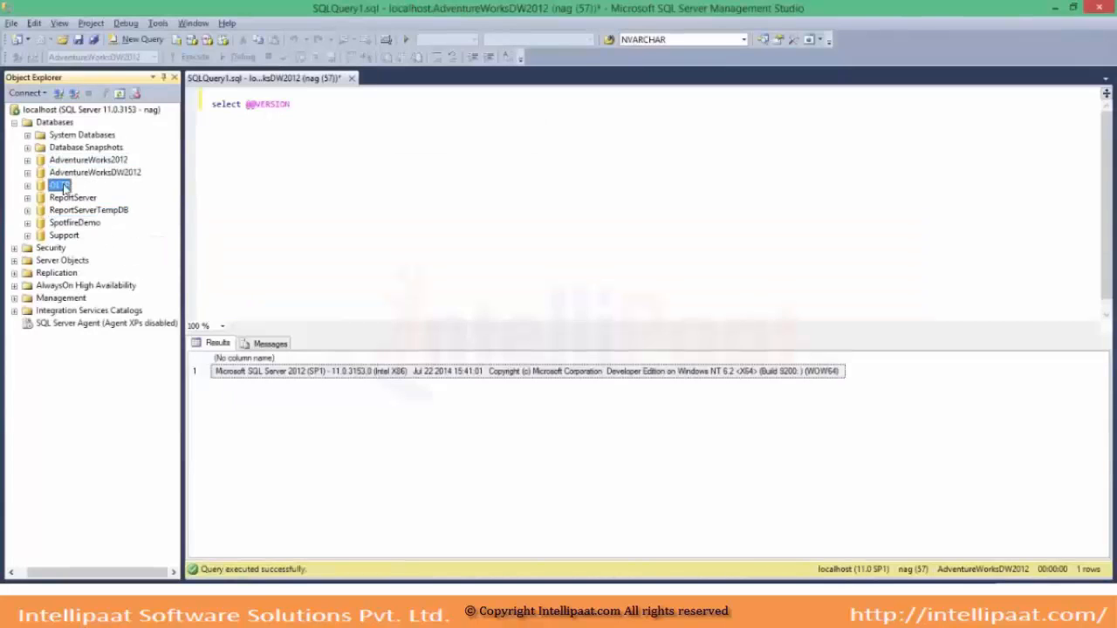
{"action": "left_click", "coordinate": [67, 199]}
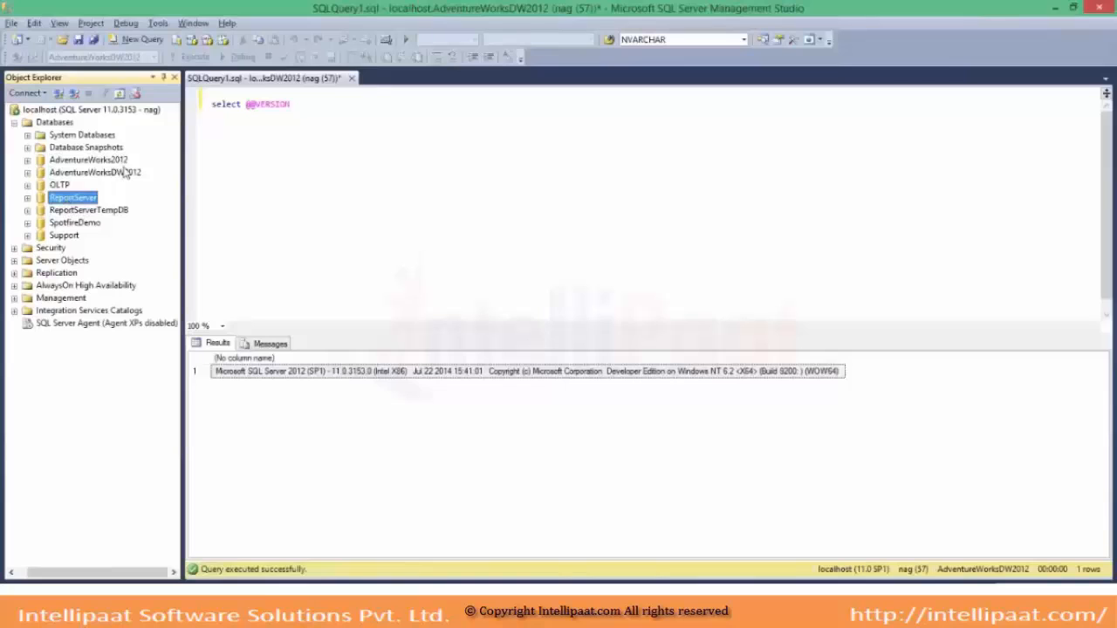
Return to Notepad and highlight the Reporting Server DB block through the "DB:ReportServerTempDB" line.
{"action": "key", "text": "alt+Tab"}
{"action": "key", "text": "alt+Tab"}
{"action": "key", "text": "alt+Tab"}
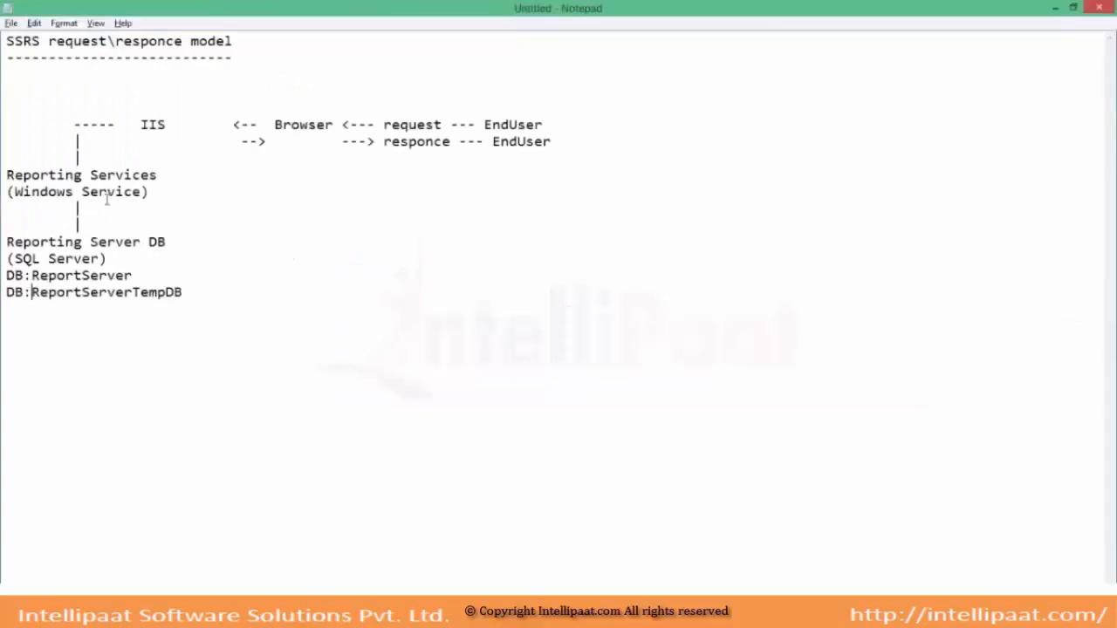
{"action": "left_click", "coordinate": [191, 291]}
{"action": "left_click_drag", "start_coordinate": [191, 291], "coordinate": [3, 244]}
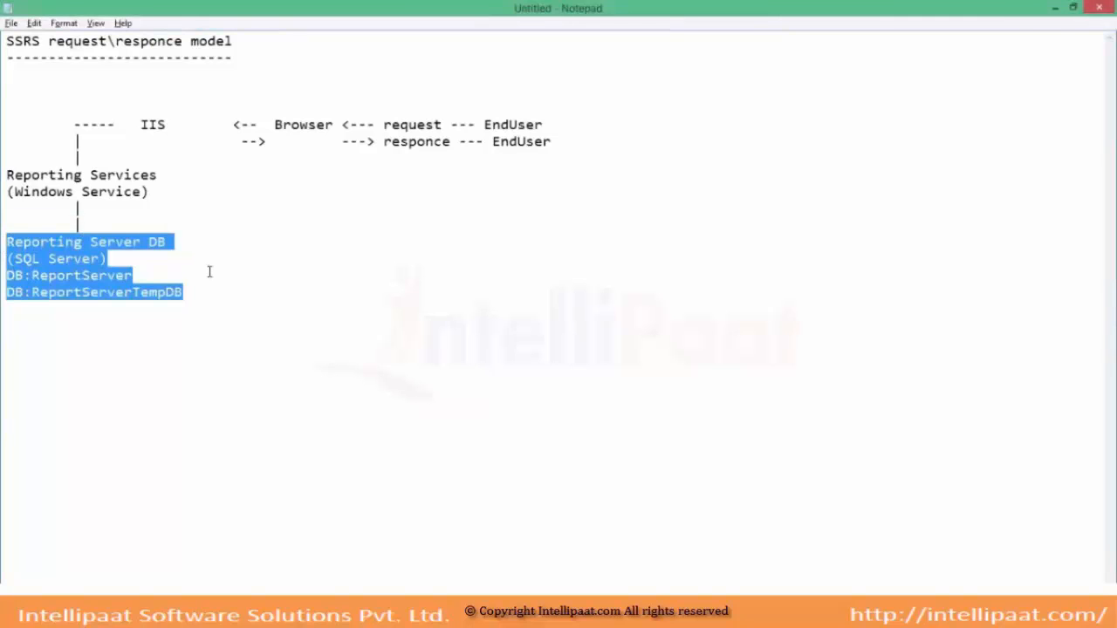
Open the Windows Services console with services.msc, widen its Name column slightly and jump to the services beginning with "sql".
{"action": "key", "text": "alt+Tab"}
{"action": "key", "text": "alt+Tab"}
{"action": "key", "text": "alt+Tab"}
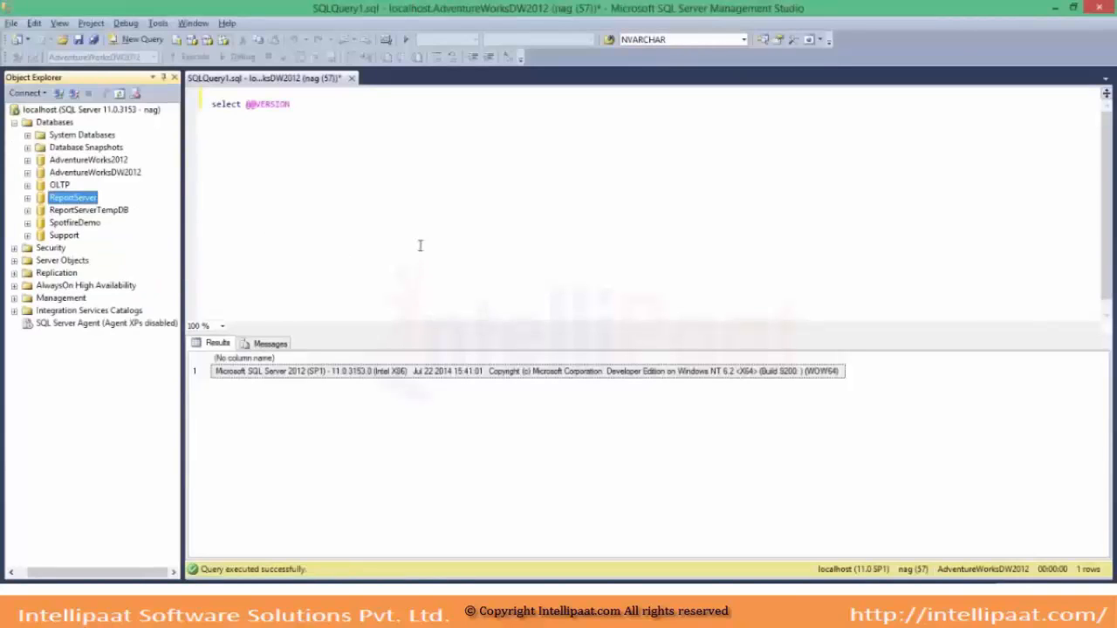
{"action": "key", "text": "super+r"}
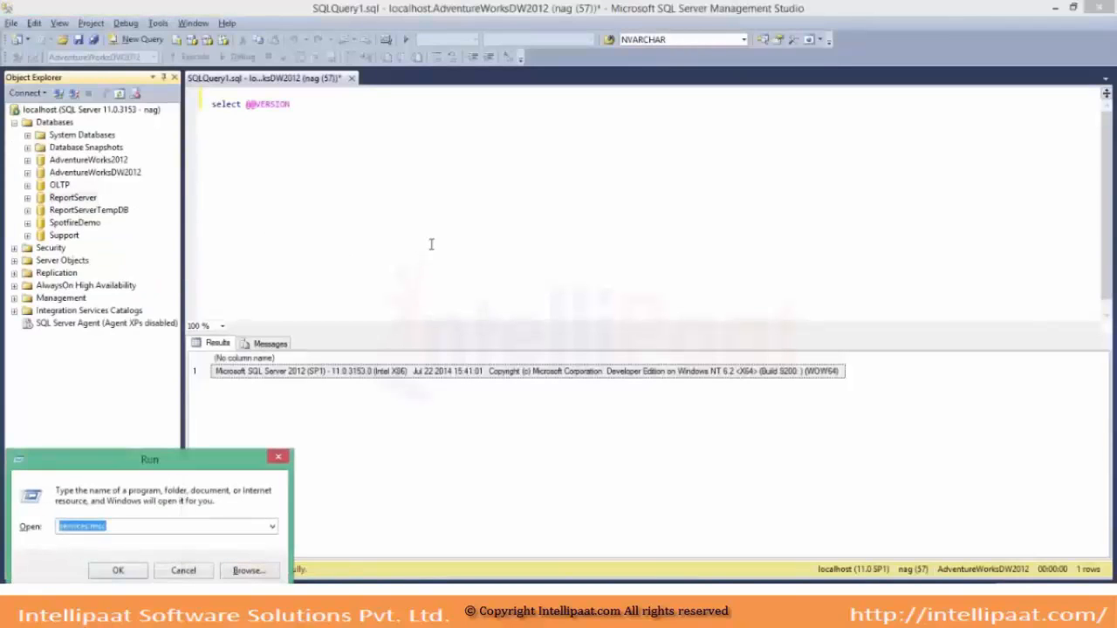
{"action": "key", "text": "Return"}
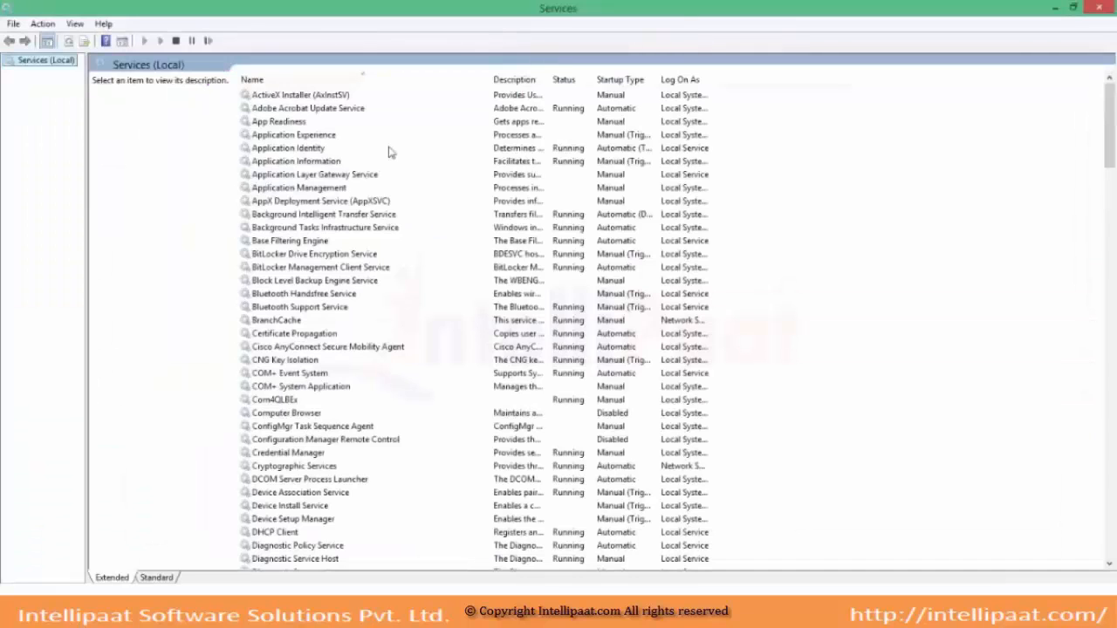
{"action": "left_click_drag", "start_coordinate": [492, 78], "coordinate": [501, 79]}
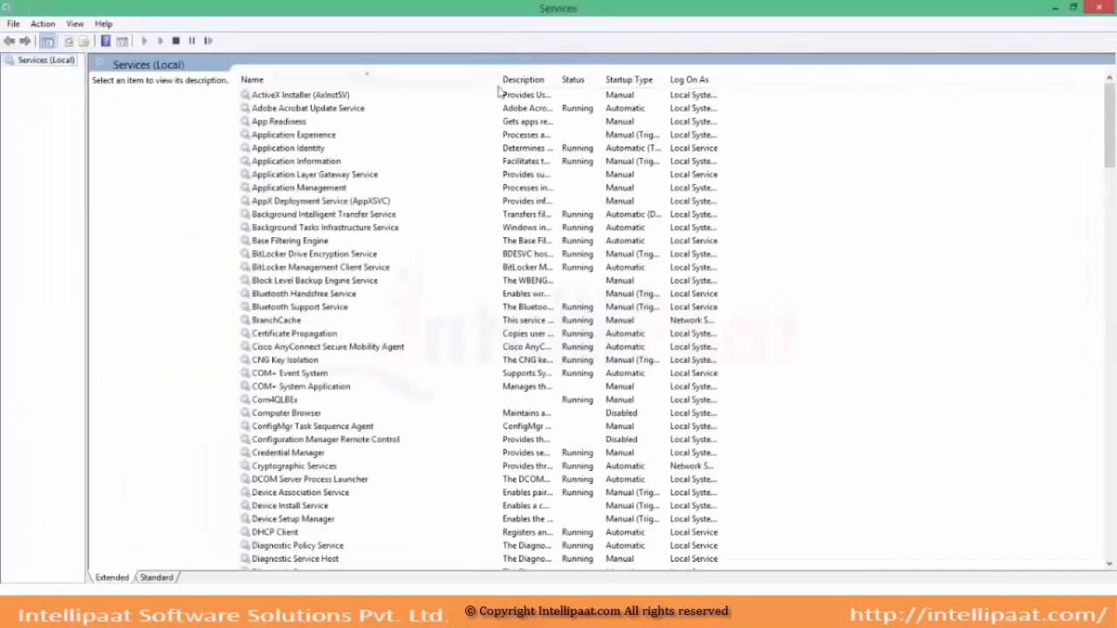
{"action": "left_click", "coordinate": [333, 309]}
{"action": "type", "text": "sql"}
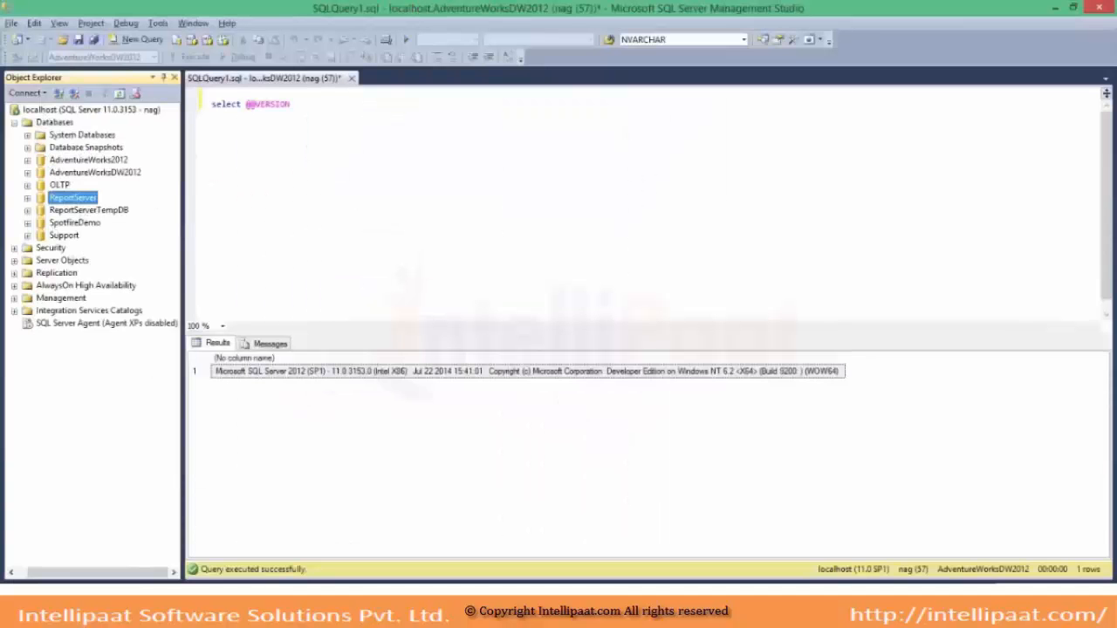
Review the SQL Server Agent, Analysis Services, Browser and Reporting Services entries in the Services console.
{"action": "left_click", "coordinate": [297, 606]}
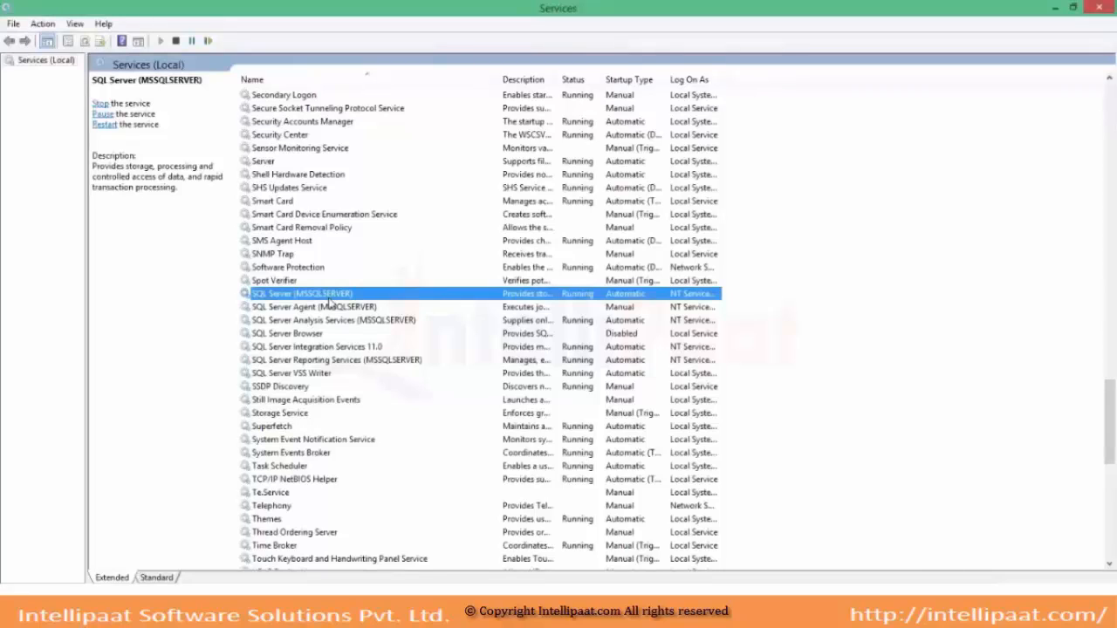
{"action": "left_click", "coordinate": [299, 311]}
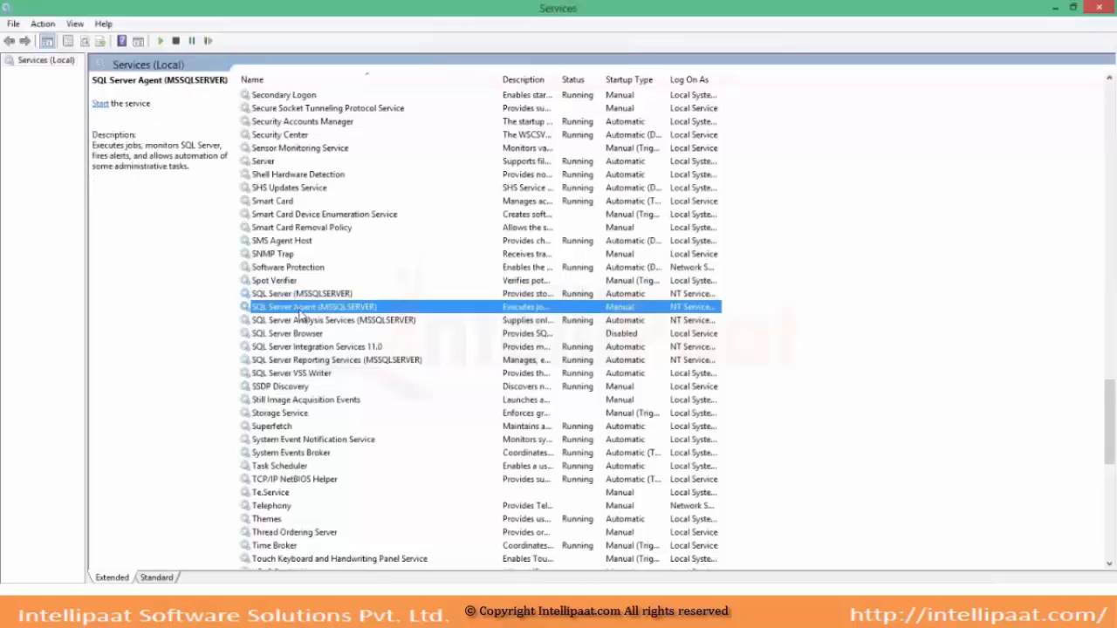
{"action": "left_click", "coordinate": [297, 323]}
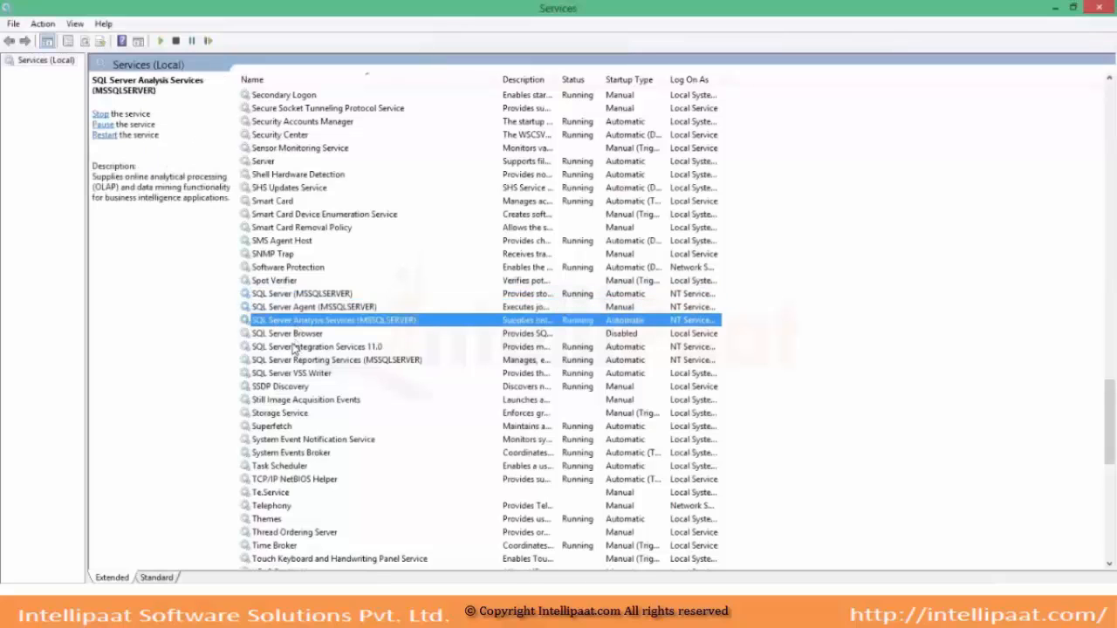
{"action": "left_click", "coordinate": [291, 338]}
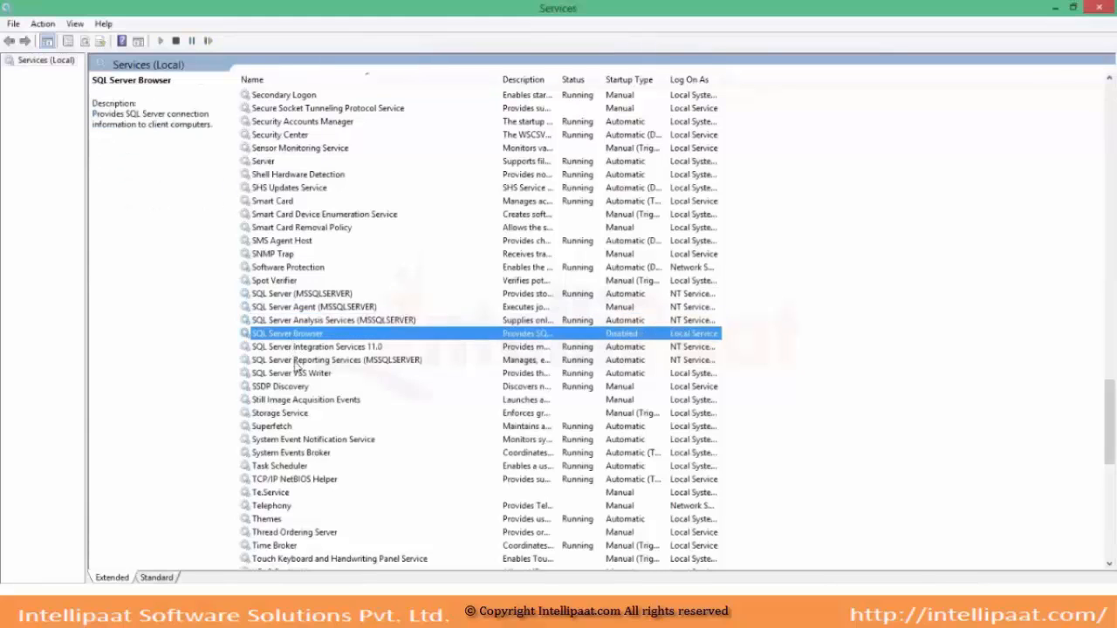
{"action": "left_click", "coordinate": [301, 360]}
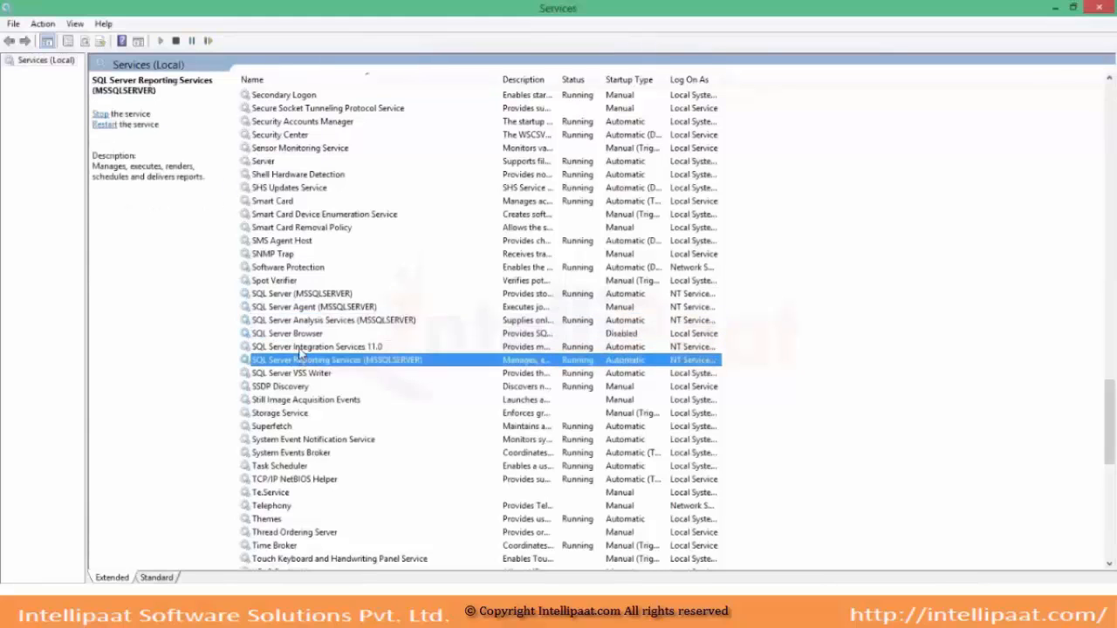
Select the SQL Server Integration Services 11.0 and Reporting Services entries in turn, and return to Notepad.
{"action": "left_click", "coordinate": [299, 349]}
{"action": "left_click", "coordinate": [301, 363]}
{"action": "key", "text": "alt+Tab"}
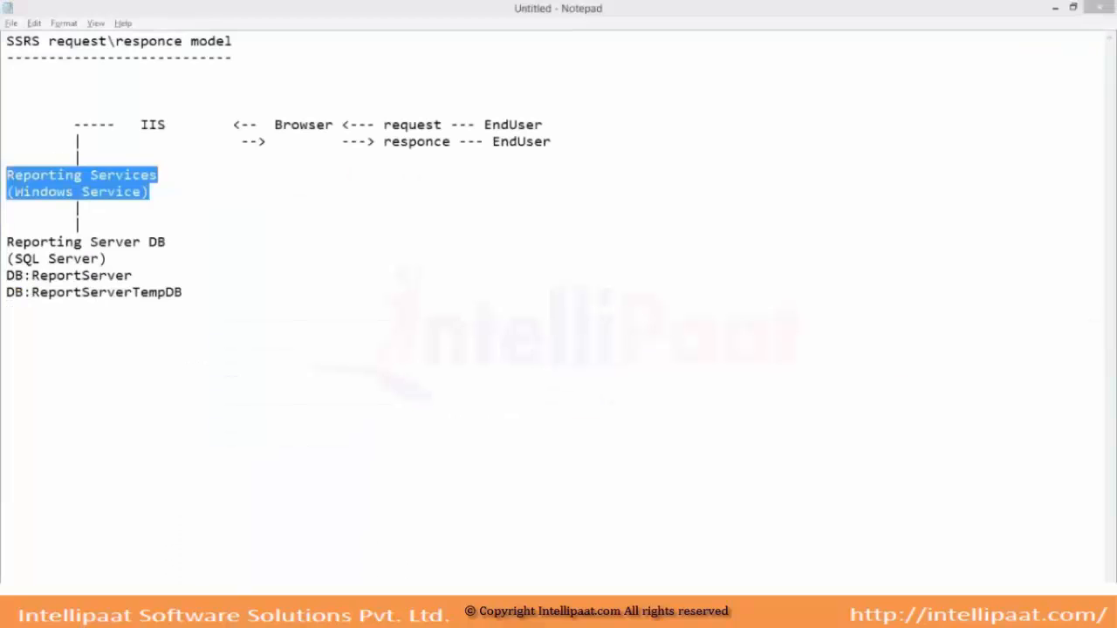
Add "Site1:Report Server" and "Site2:Report Manager" below "(Windows Service)", and number the two database lines DB1 and DB2.
{"action": "left_click", "coordinate": [172, 193]}
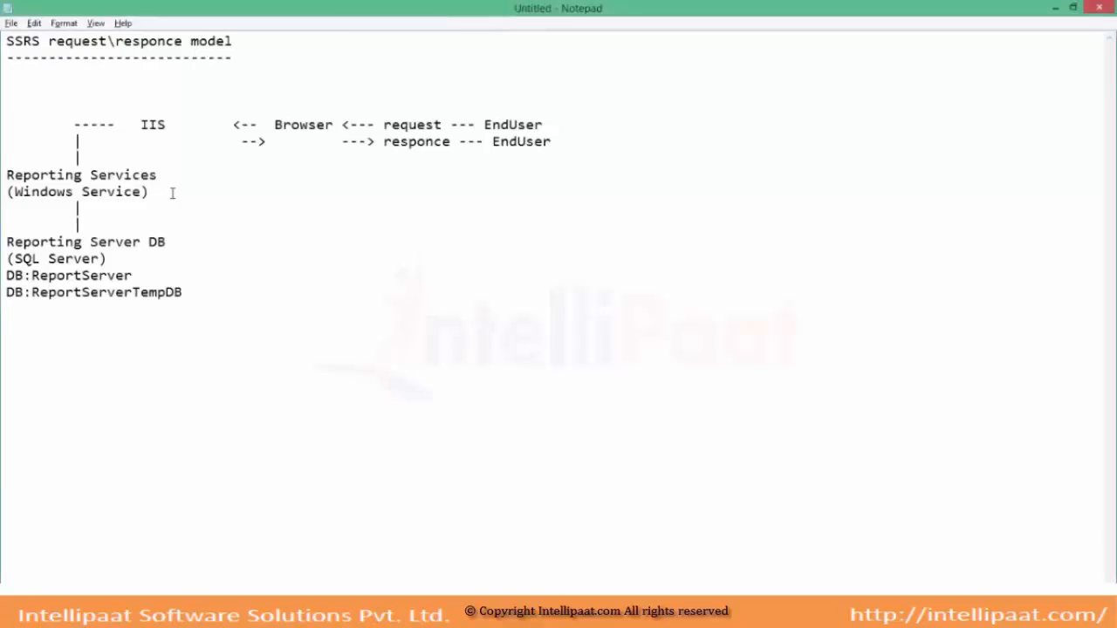
{"action": "key", "text": "Return"}
{"action": "type", "text": "Report Server"}
{"action": "key", "text": "Return"}
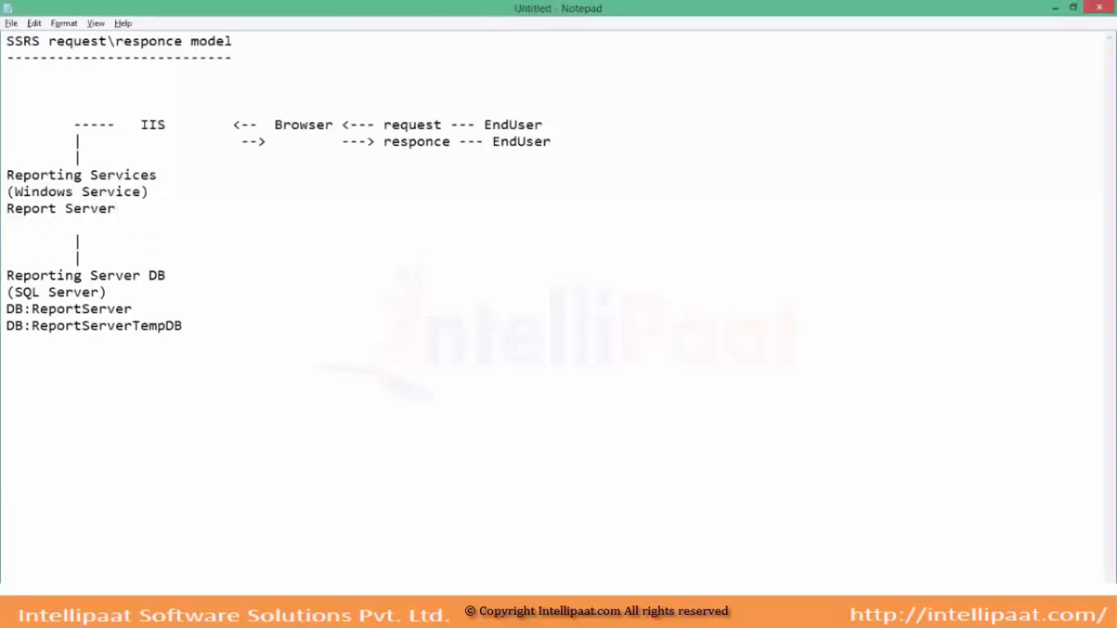
{"action": "type", "text": "P"}
{"action": "type", "text": "eport Manager"}
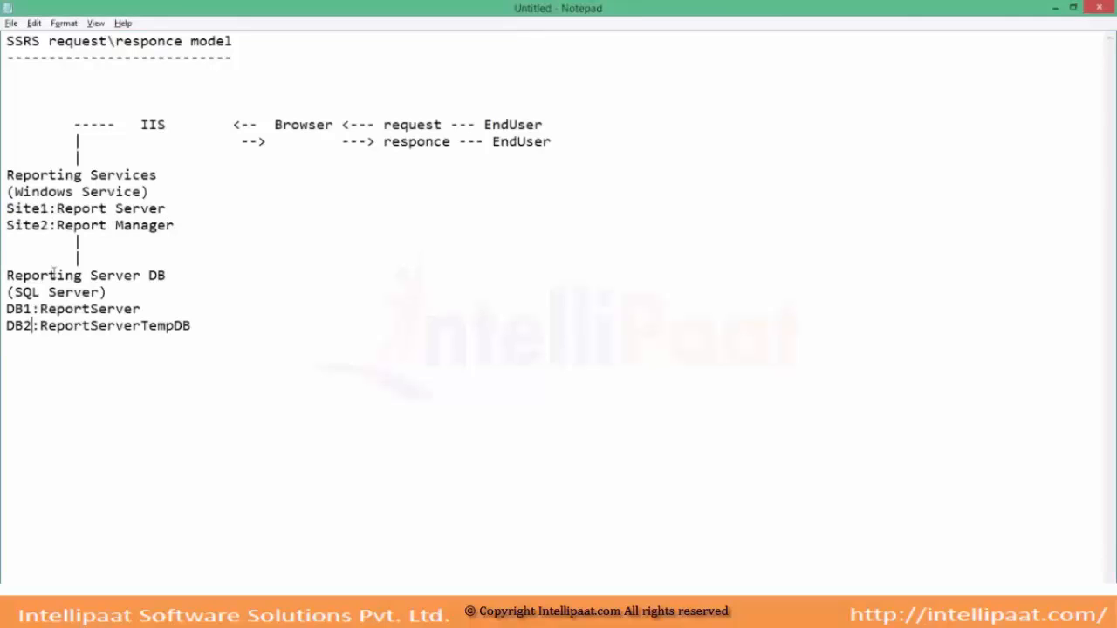
Append "(list of reports for end users)" to the Site1 line and "(for admin activities)" to the Site2 line.
{"action": "left_click", "coordinate": [171, 209]}
{"action": "type", "text": "(li"}
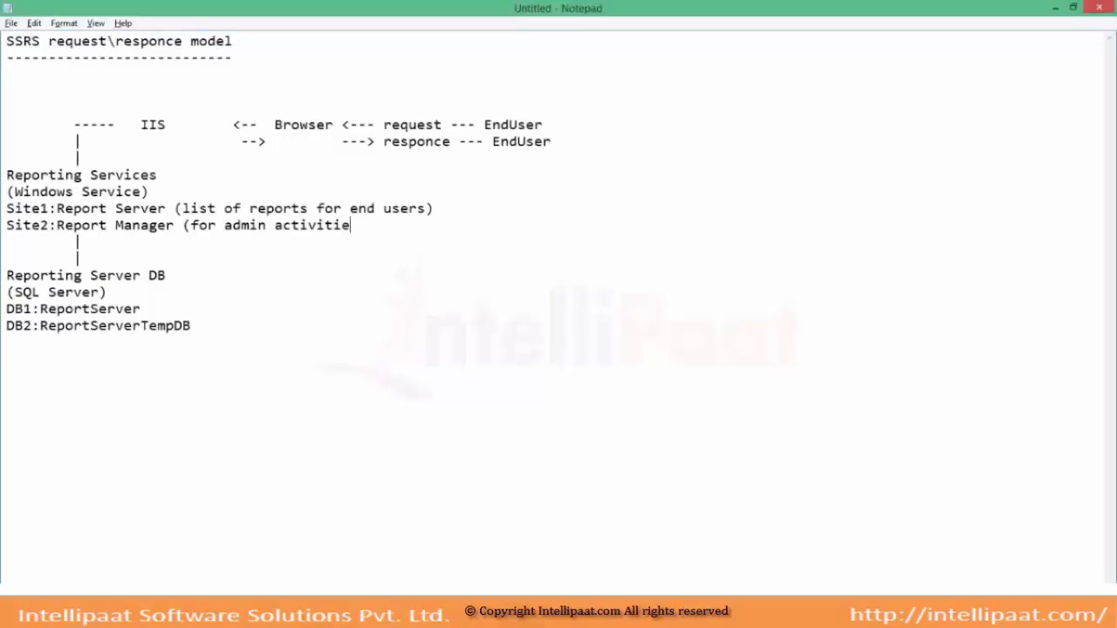
{"action": "type", "text": "s)"}
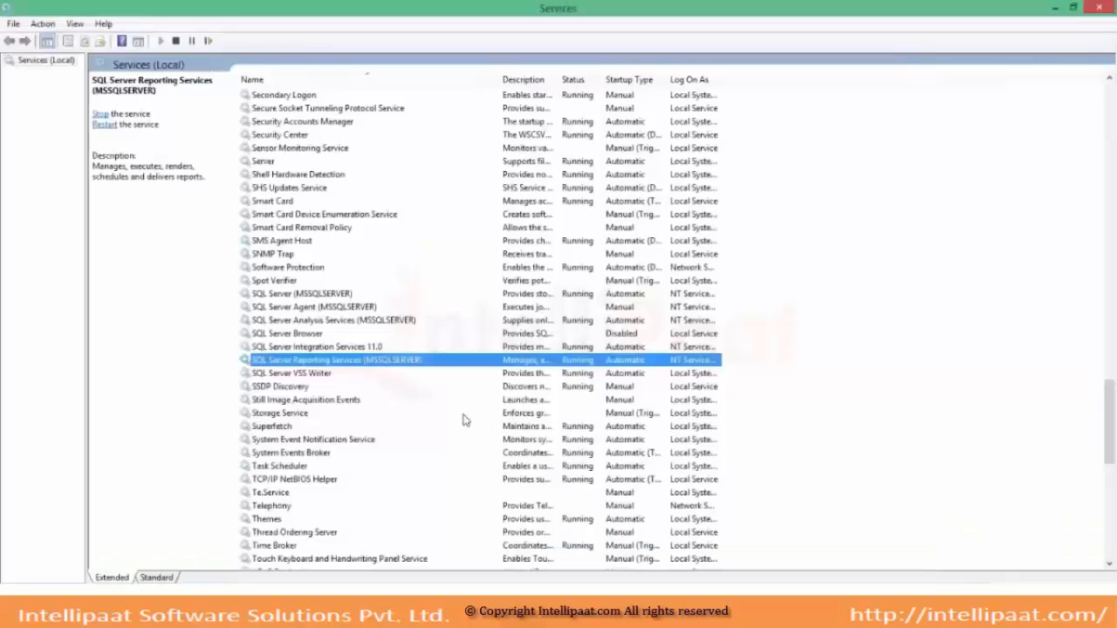
Minimize the Services console and open the local Report Manager site at localhost/Reports in a new browser tab.
{"action": "left_click", "coordinate": [1055, 8]}
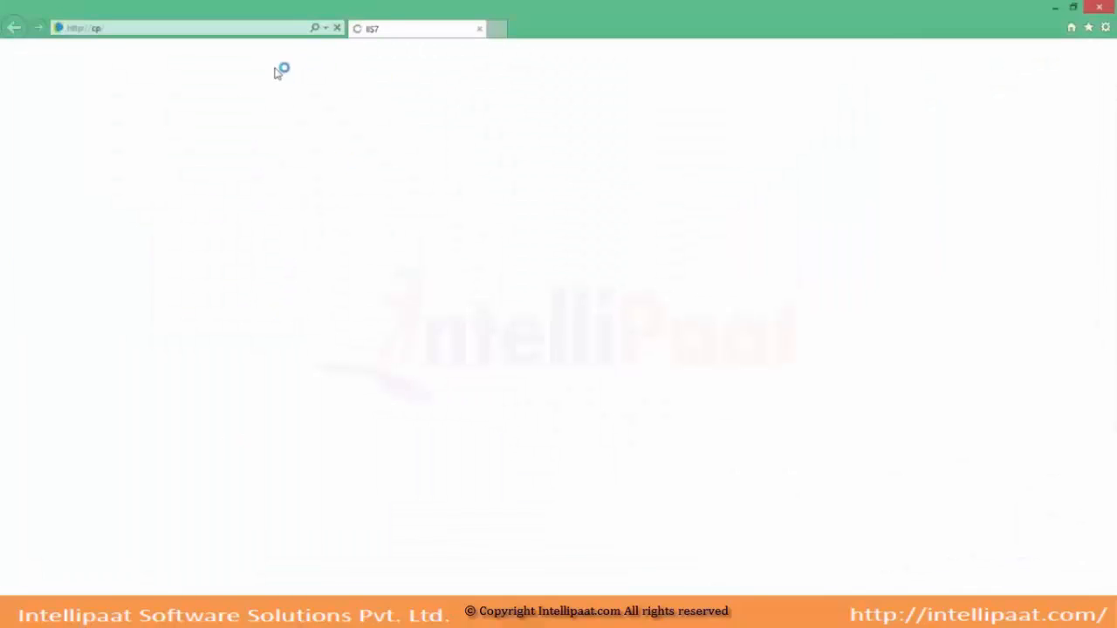
{"action": "left_click", "coordinate": [496, 28]}
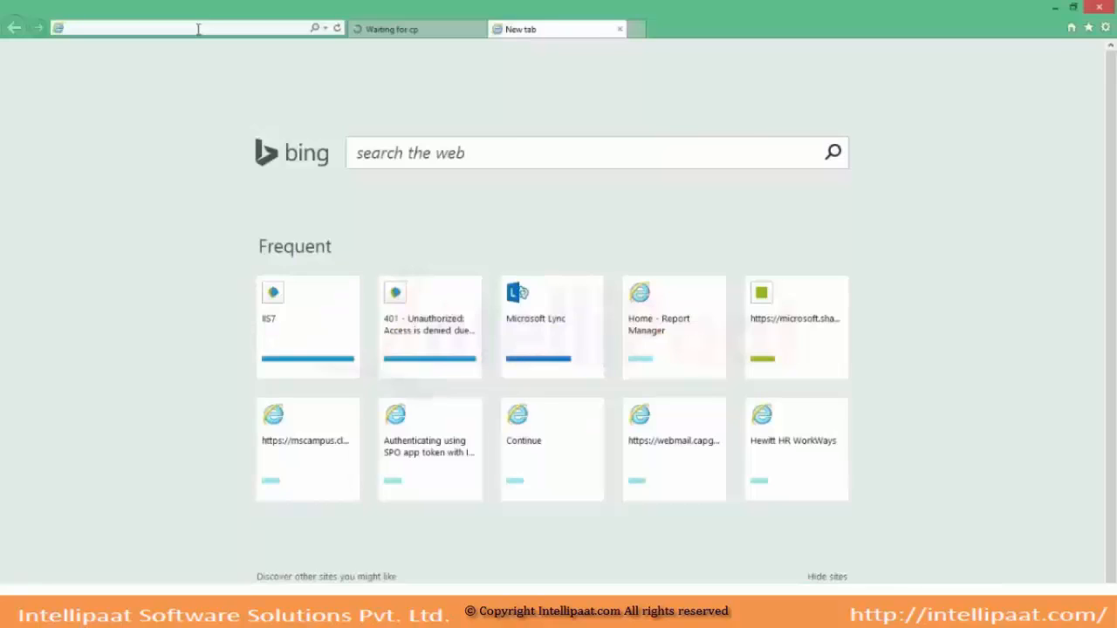
{"action": "key", "text": "alt+Tab"}
{"action": "key", "text": "alt+Tab"}
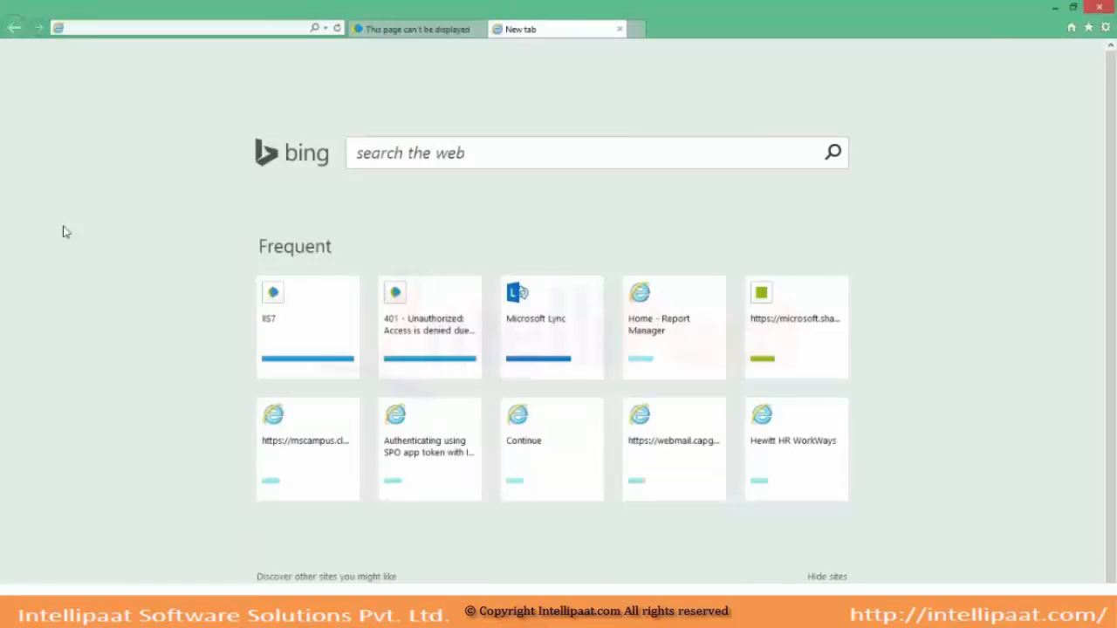
{"action": "left_click", "coordinate": [106, 29]}
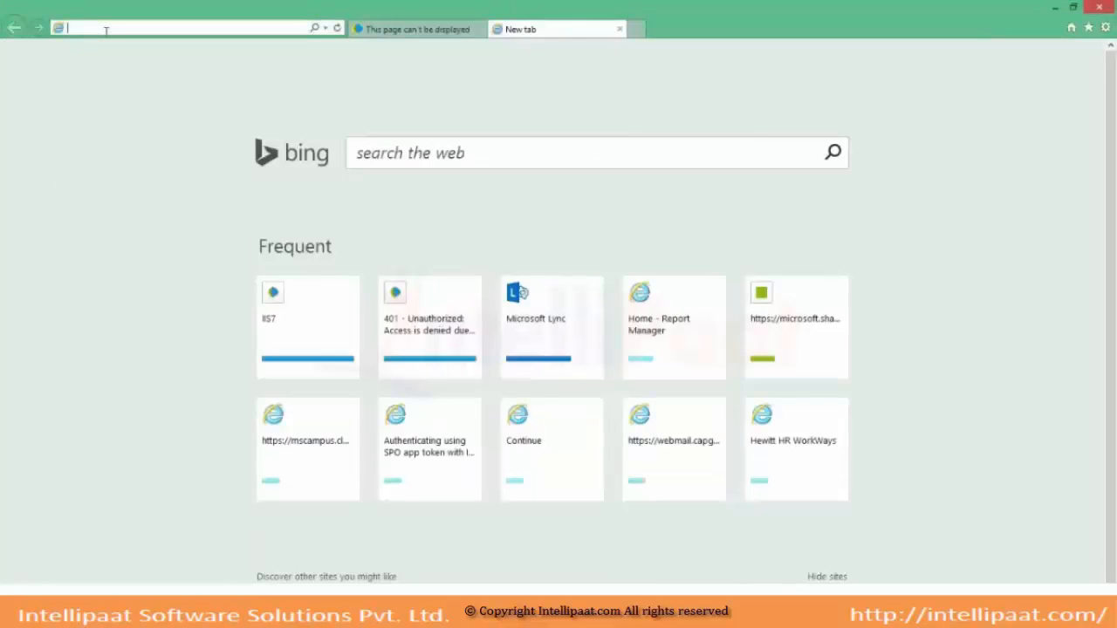
{"action": "type", "text": "localhost/"}
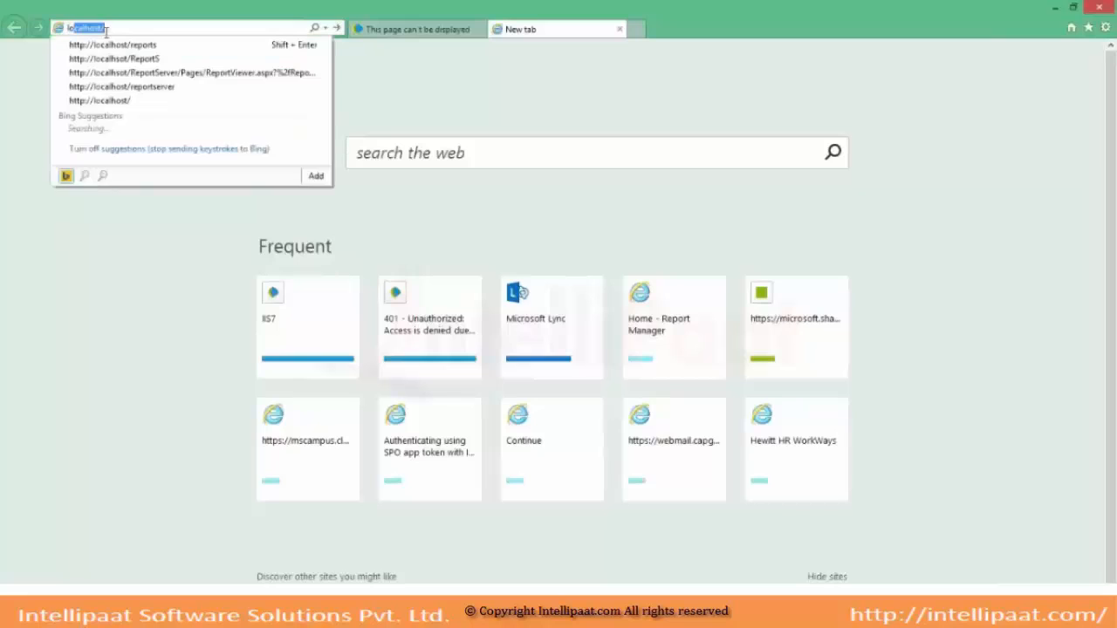
{"action": "left_click", "coordinate": [192, 63]}
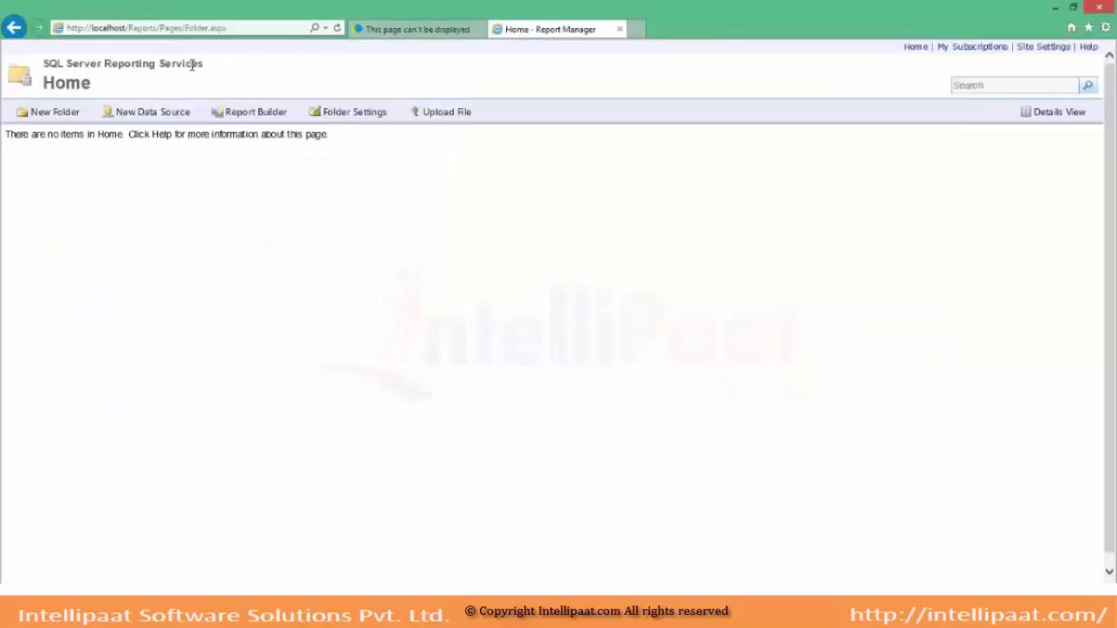
{"action": "left_click", "coordinate": [154, 30]}
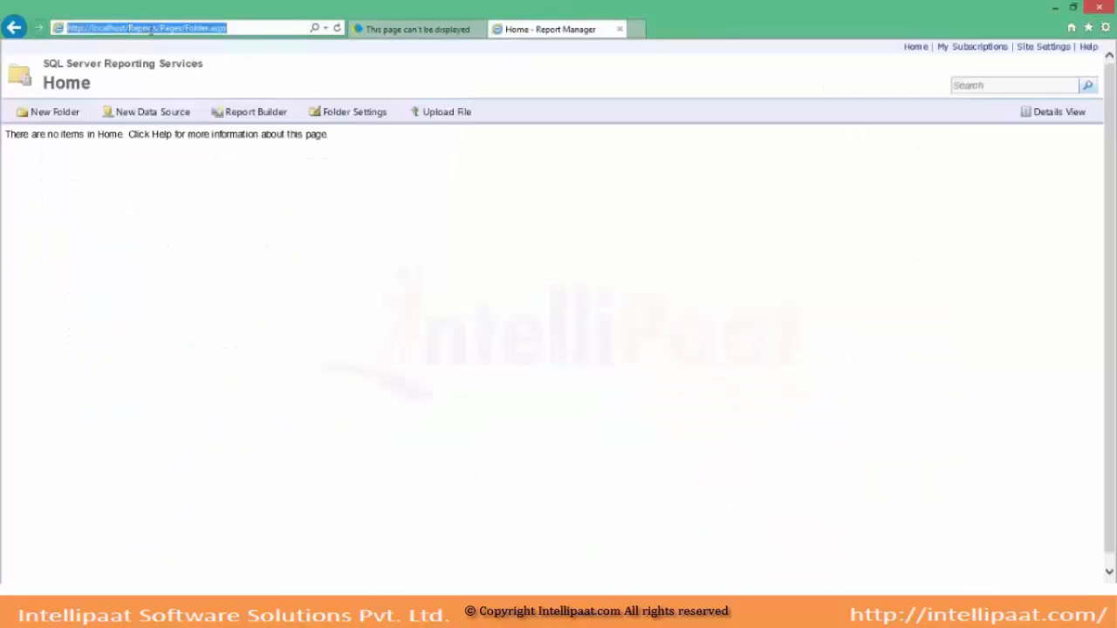
{"action": "left_click_drag", "start_coordinate": [154, 29], "coordinate": [37, 32]}
{"action": "key", "text": "ctrl+c"}
{"action": "key", "text": "ctrl+t"}
{"action": "key", "text": "ctrl+v"}
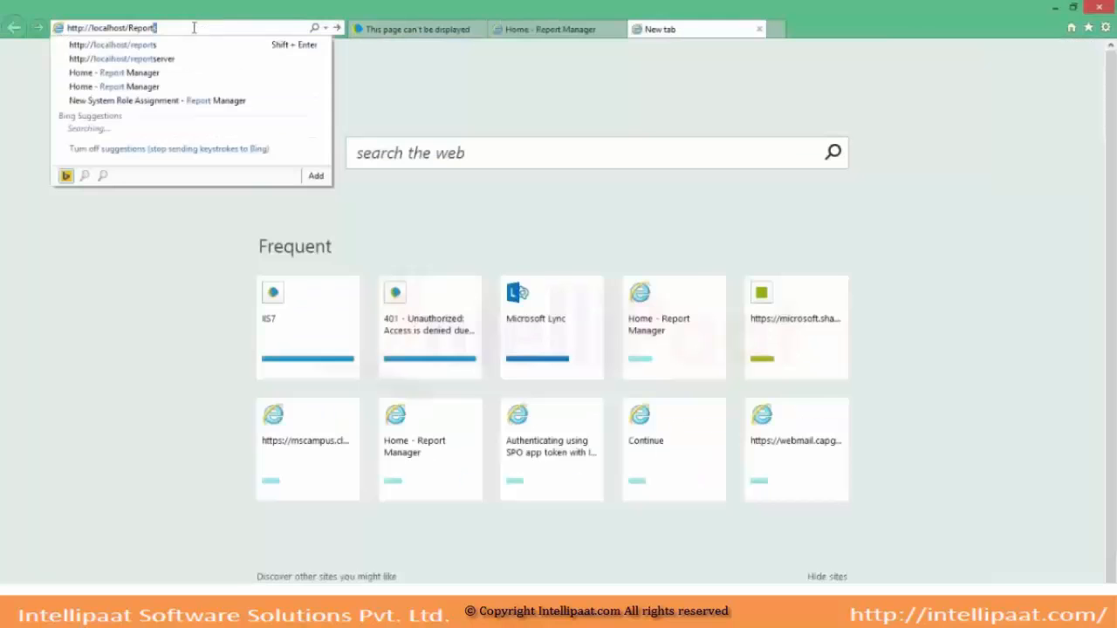
{"action": "type", "text": "se"}
{"action": "key", "text": "Return"}
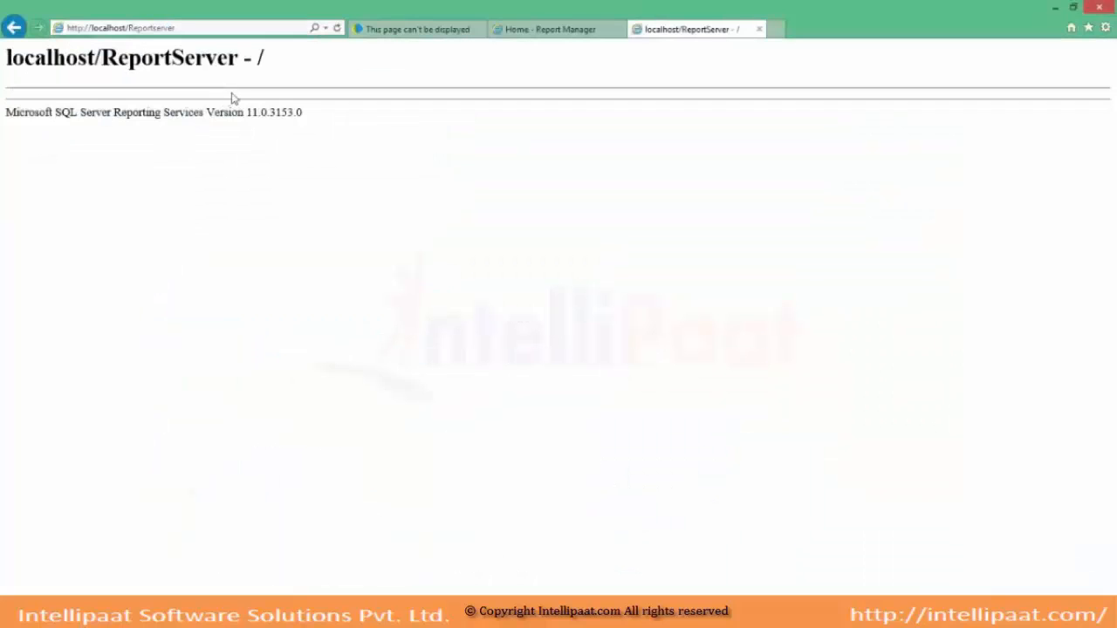
Copy the Report Manager address from the browser and paste it in Notepad on a new line beneath the Site2 entry.
{"action": "left_click", "coordinate": [550, 29]}
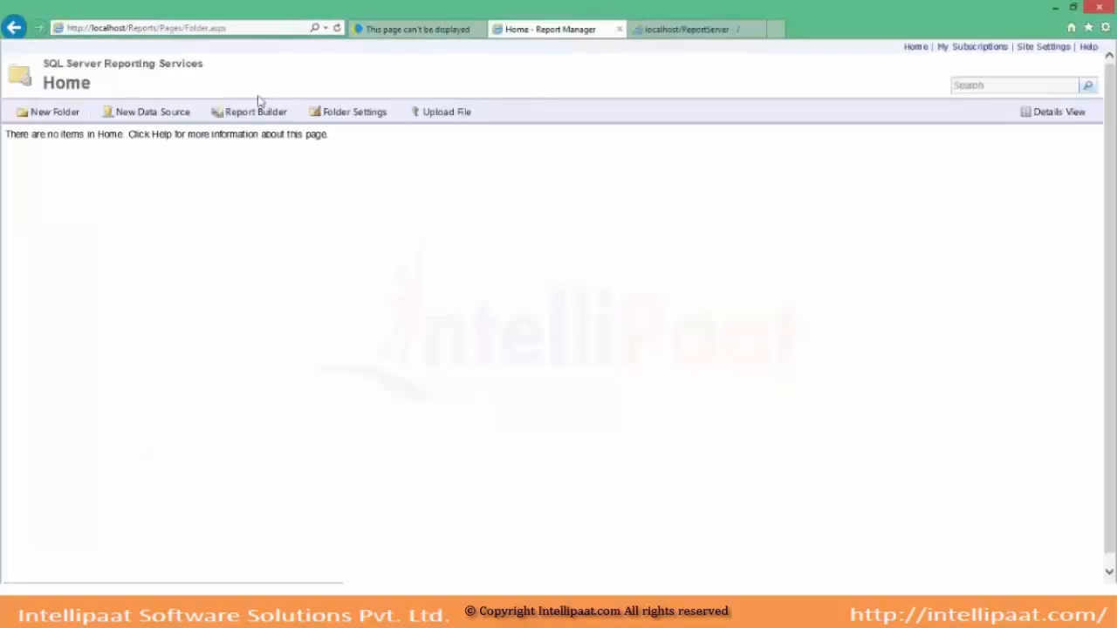
{"action": "left_click", "coordinate": [177, 28]}
{"action": "key", "text": "alt+Tab"}
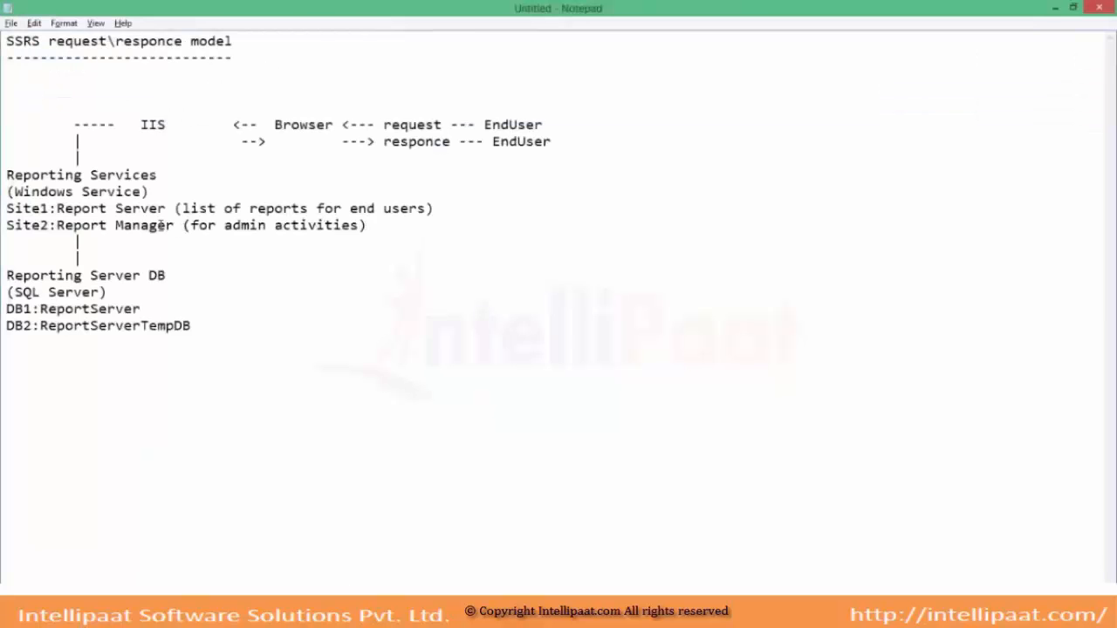
{"action": "left_click", "coordinate": [365, 229]}
{"action": "key", "text": "Return"}
{"action": "key", "text": "ctrl+v"}
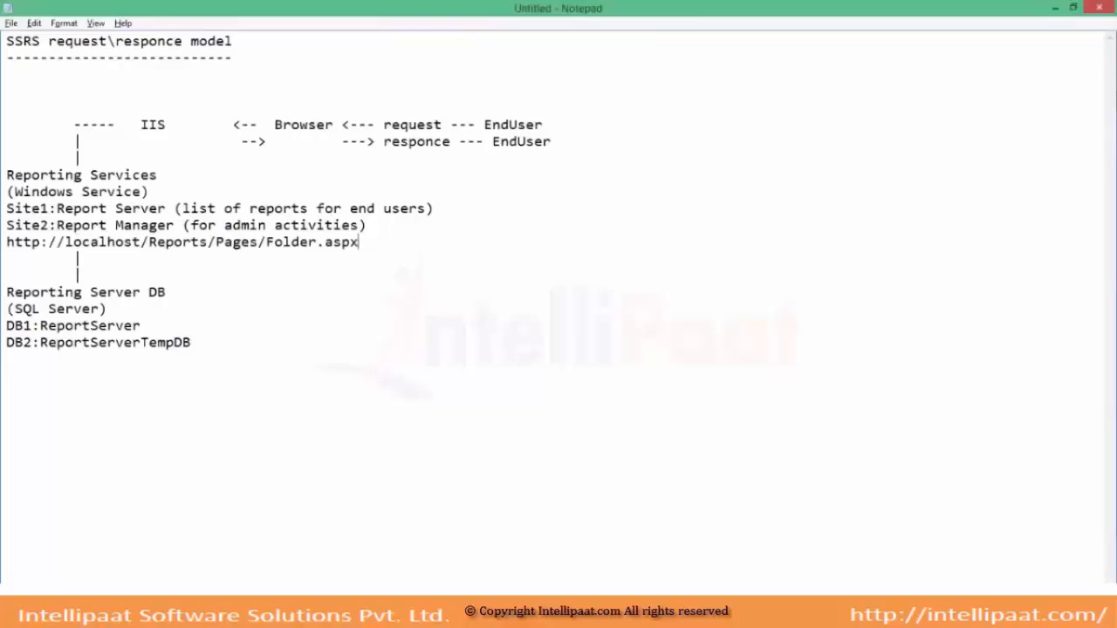
Paste the ReportServer page address on a new line beneath Site1 in Notepad, and shorten the Site1 note to "(reports for end users)".
{"action": "key", "text": "alt+Tab"}
{"action": "left_click", "coordinate": [705, 29]}
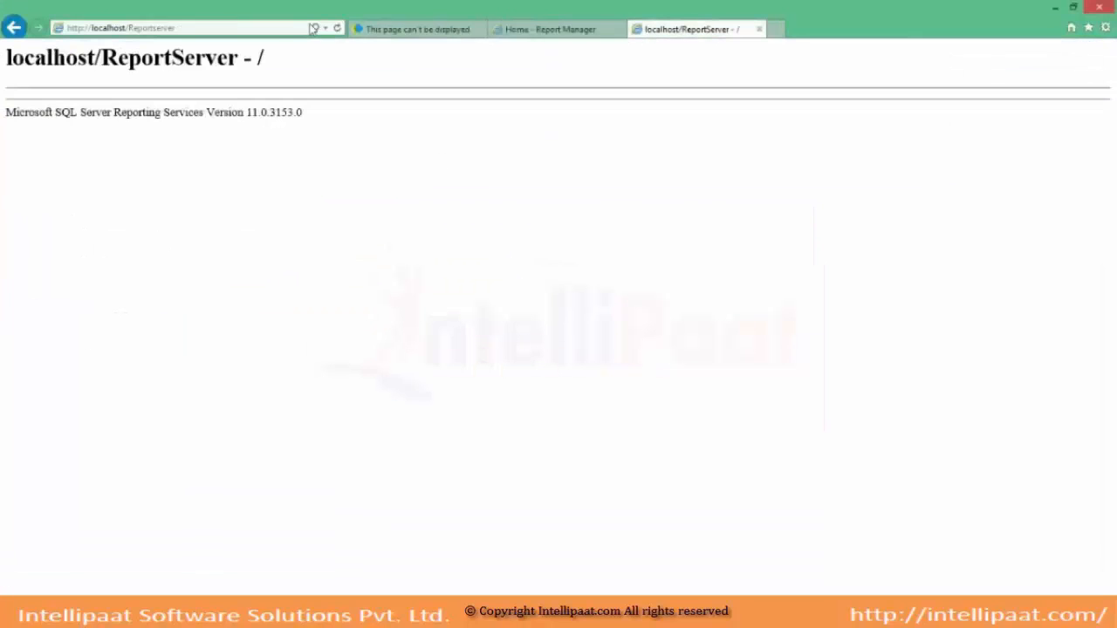
{"action": "left_click", "coordinate": [245, 29]}
{"action": "key", "text": "alt+Tab"}
{"action": "key", "text": "Up"}
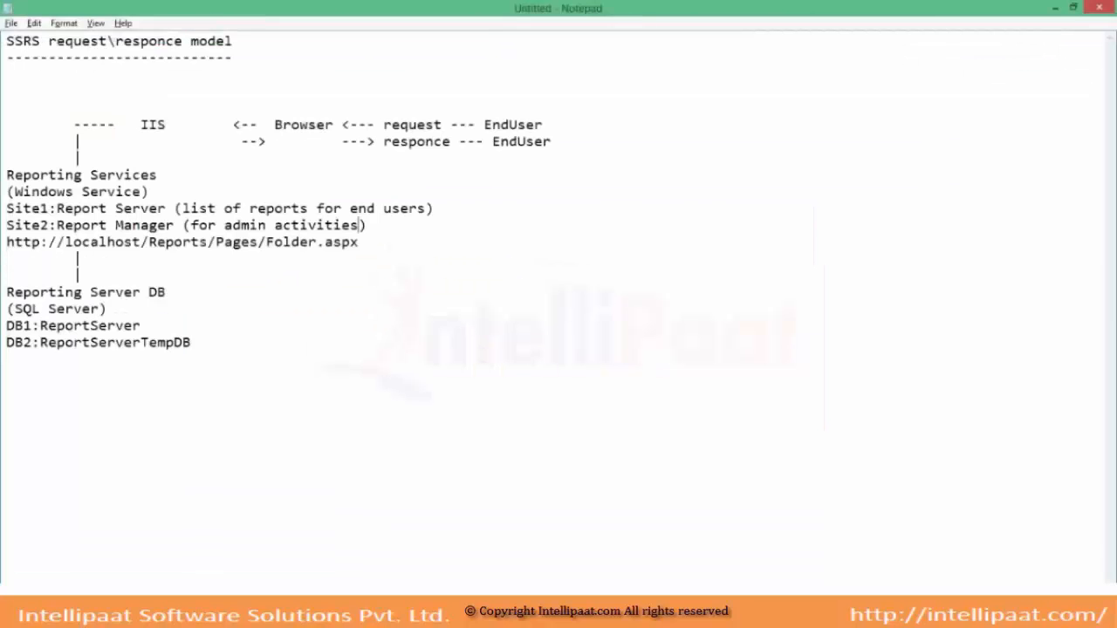
{"action": "key", "text": "Up"}
{"action": "key", "text": "End"}
{"action": "key", "text": "Return"}
{"action": "key", "text": "ctrl+v"}
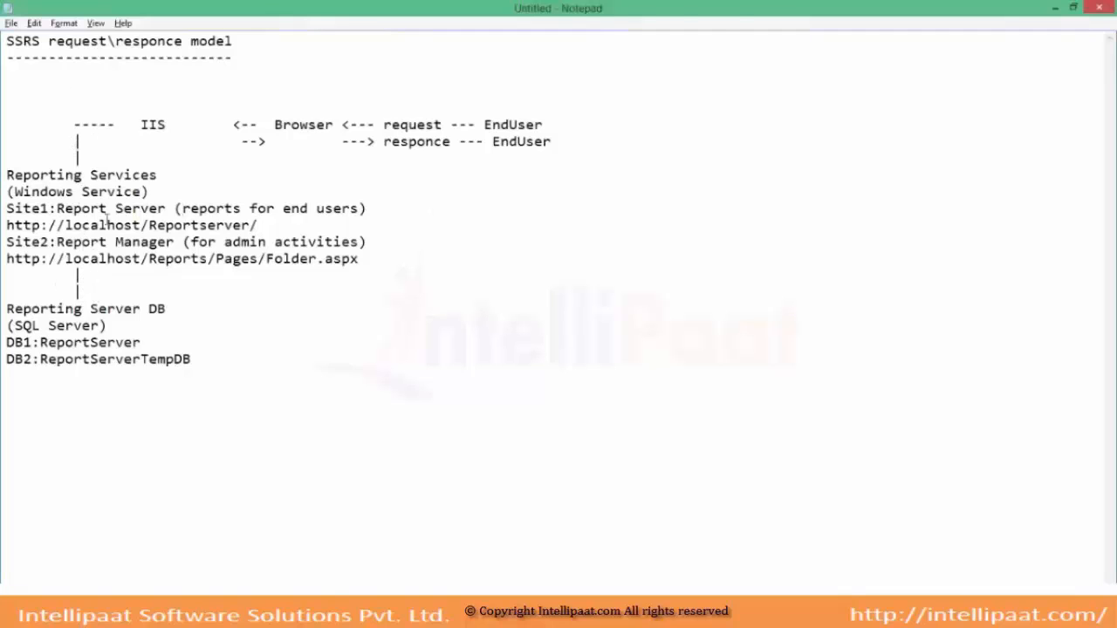
Review the ReportServer page in the browser, and highlight the Reporting Server DB block back in Notepad.
{"action": "left_click", "coordinate": [602, 544]}
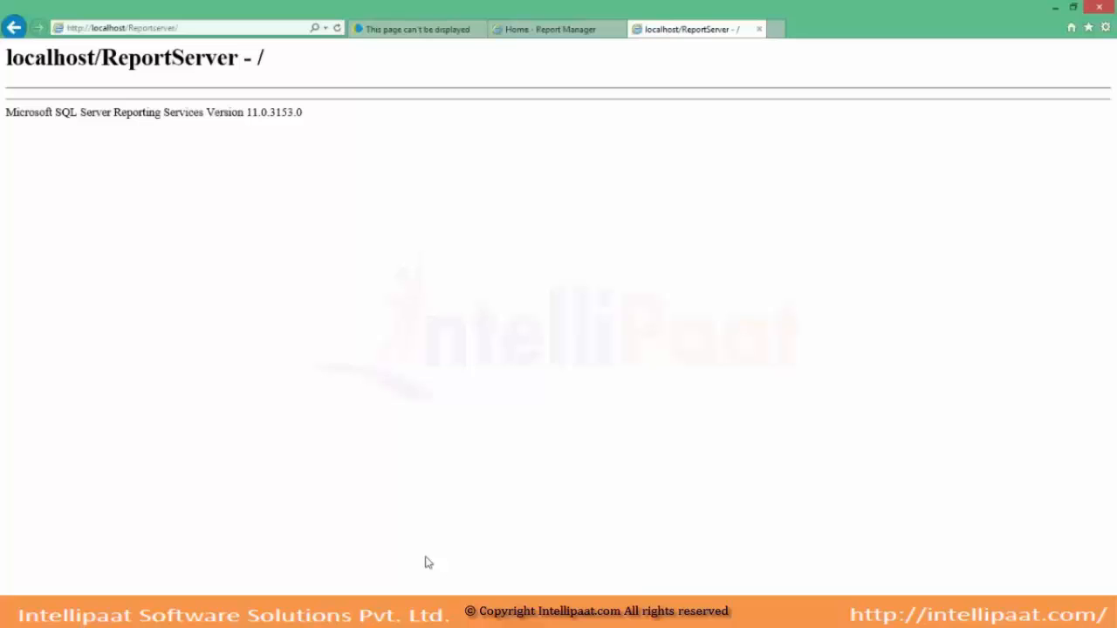
{"action": "left_click", "coordinate": [428, 610]}
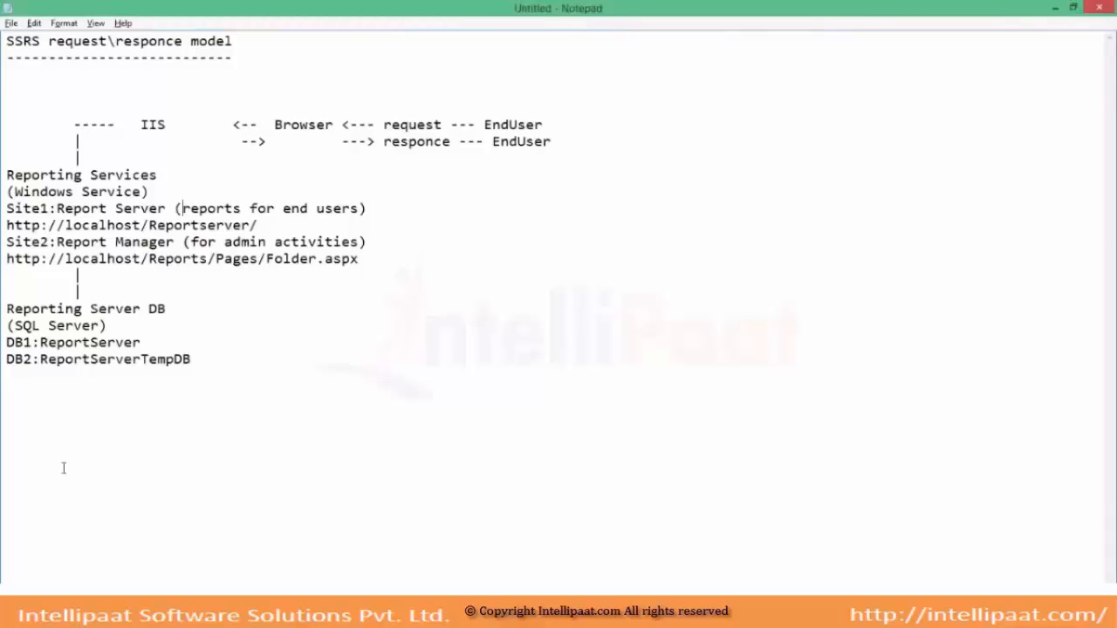
{"action": "left_click_drag", "start_coordinate": [7, 309], "coordinate": [228, 362]}
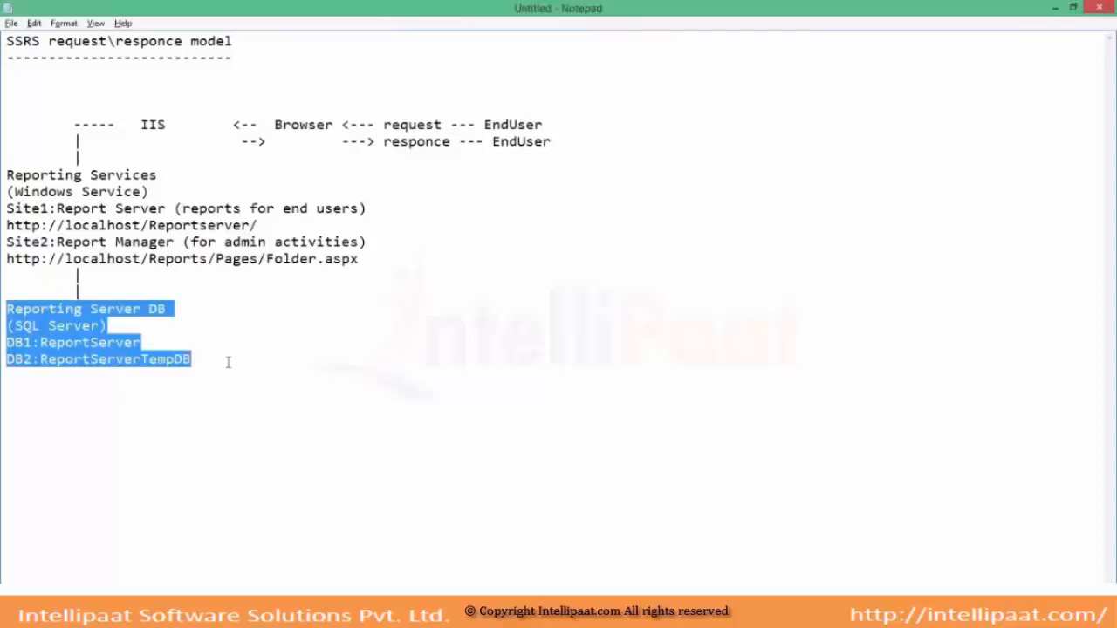
Highlight the Reporting Services block, the Reportserver address and the EndUser label on the request line in turn.
{"action": "left_click_drag", "start_coordinate": [384, 276], "coordinate": [3, 174]}
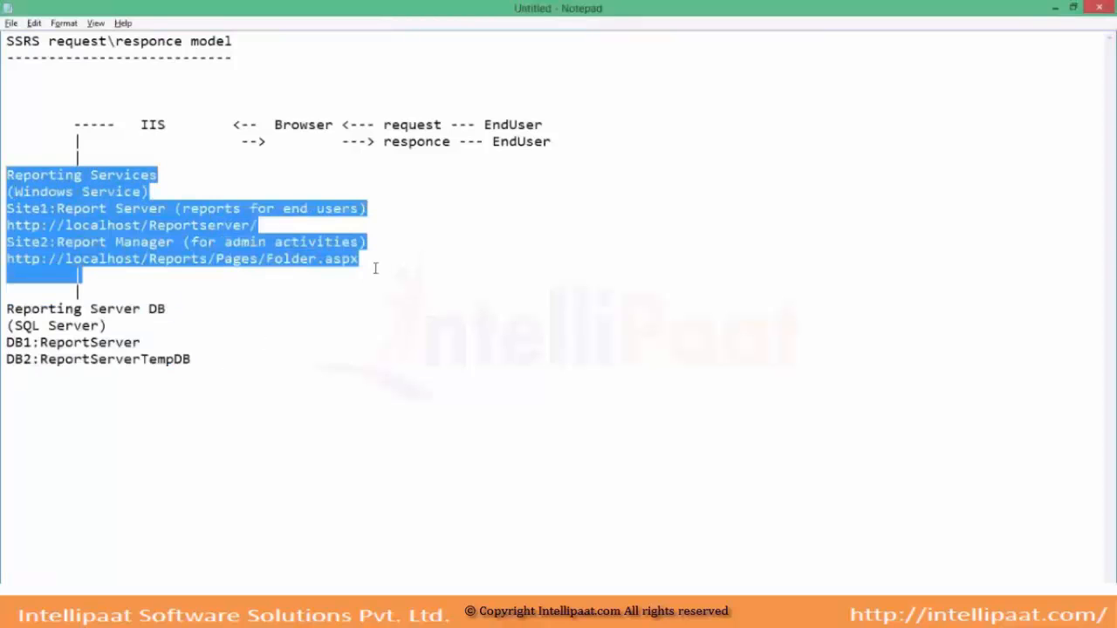
{"action": "left_click_drag", "start_coordinate": [375, 265], "coordinate": [22, 176]}
{"action": "left_click_drag", "start_coordinate": [84, 196], "coordinate": [368, 262]}
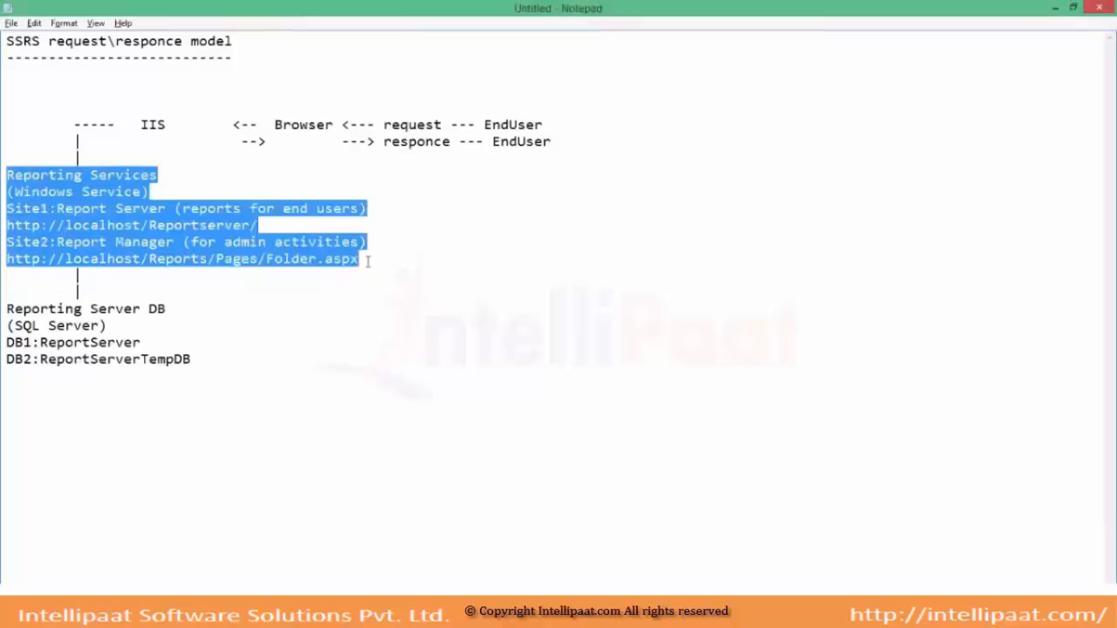
{"action": "left_click_drag", "start_coordinate": [258, 225], "coordinate": [3, 226]}
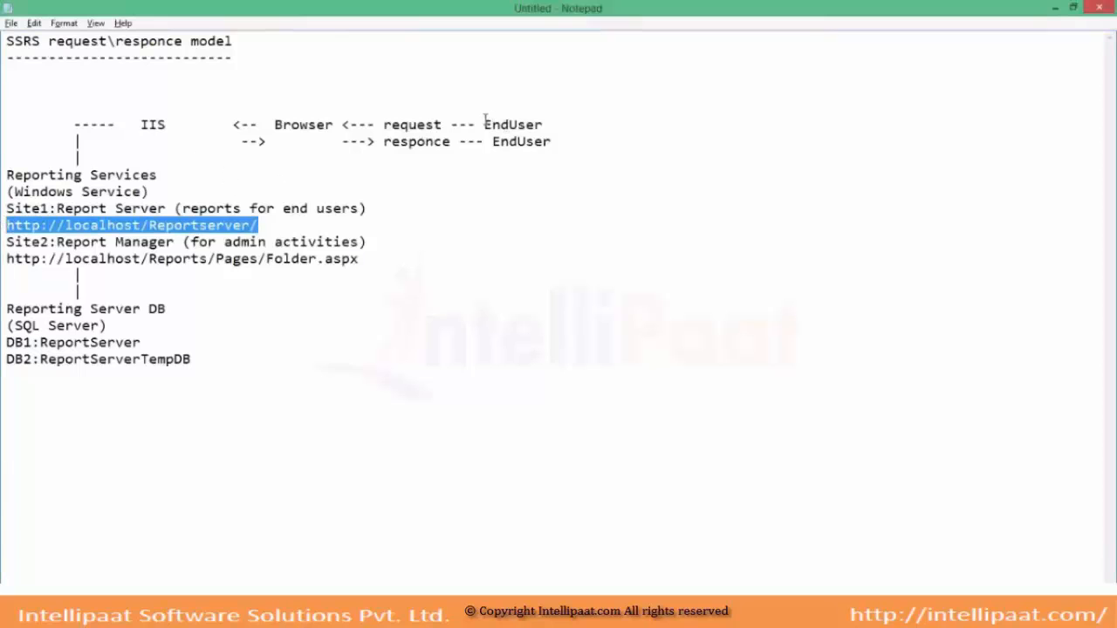
{"action": "left_click_drag", "start_coordinate": [485, 125], "coordinate": [553, 136]}
{"action": "left_click_drag", "start_coordinate": [484, 125], "coordinate": [545, 125]}
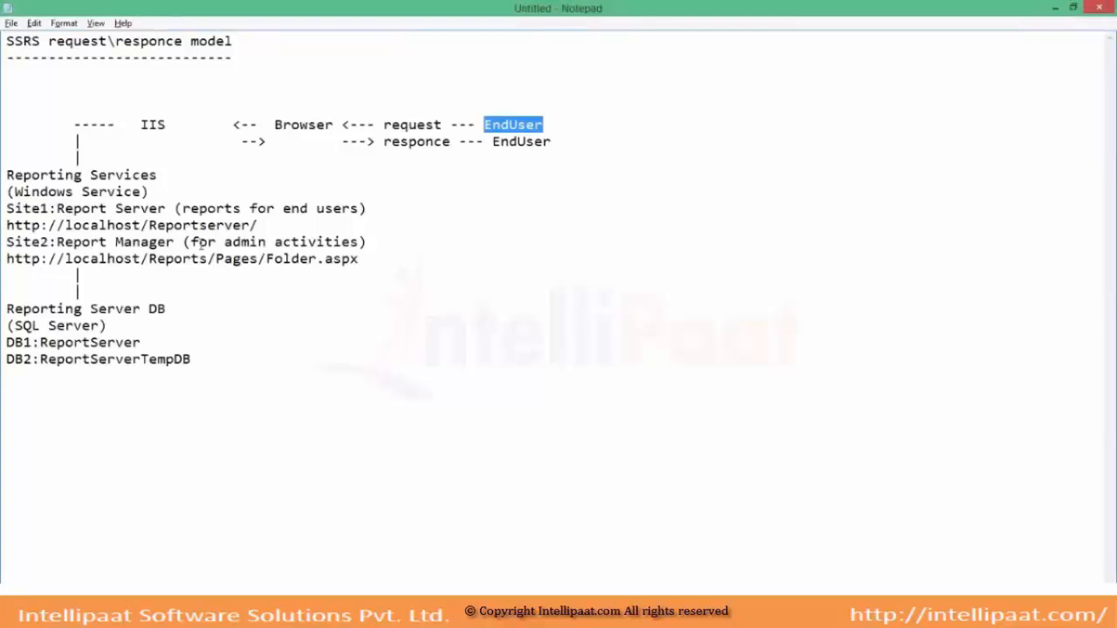
Switch to SQL Server Management Studio and expand the Tables folder of the AdventureWorksDW2012 database.
{"action": "mouse_move", "coordinate": [358, 611]}
{"action": "left_click", "coordinate": [359, 610]}
{"action": "left_click", "coordinate": [314, 611]}
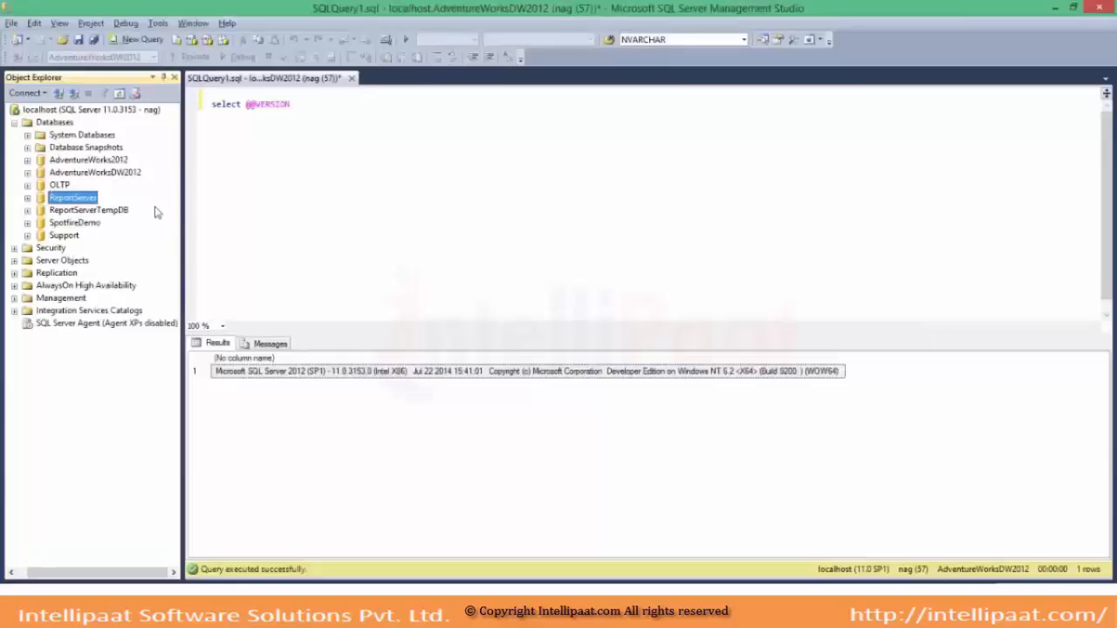
{"action": "left_click", "coordinate": [27, 172]}
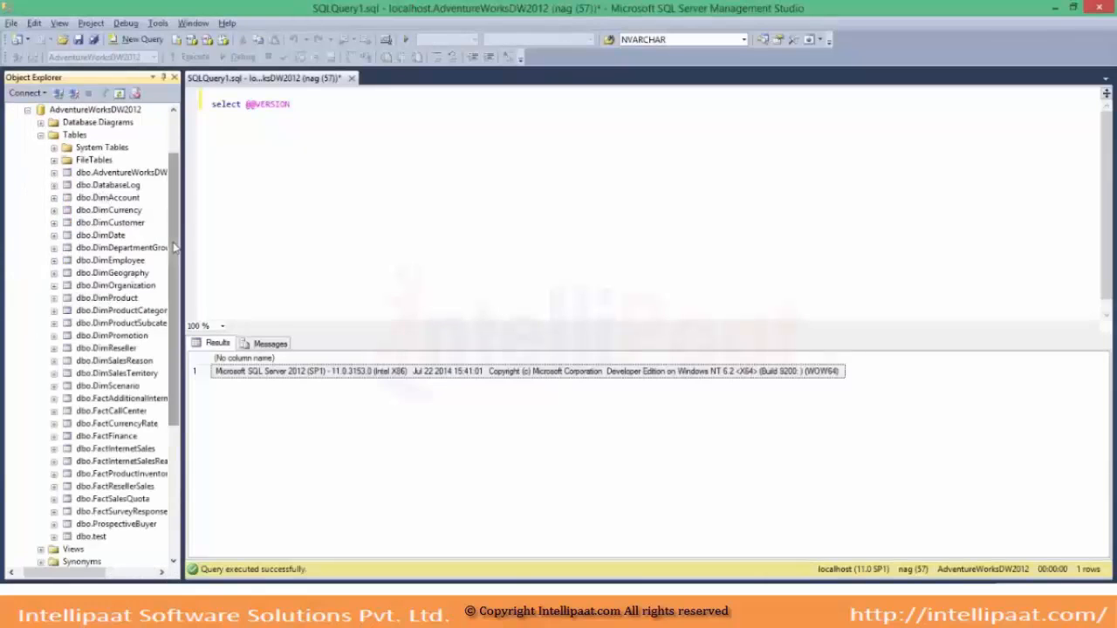
{"action": "left_click_drag", "start_coordinate": [174, 251], "coordinate": [173, 274]}
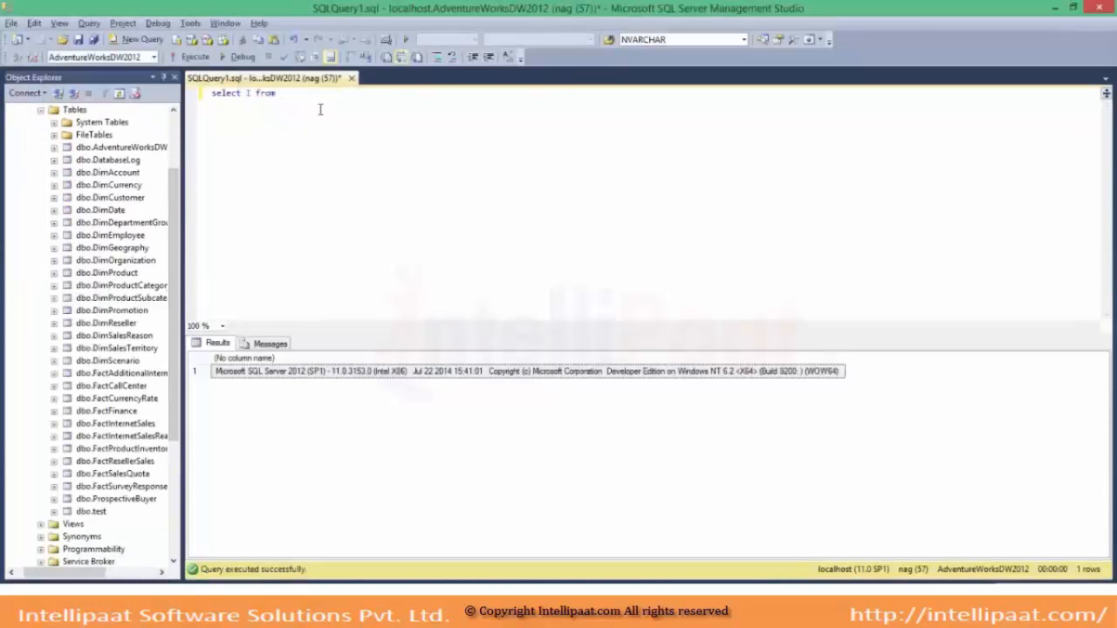
Replace the version query with "select * from DimProduct" and execute it.
{"action": "key", "text": "BackSpace"}
{"action": "key", "text": "BackSpace"}
{"action": "key", "text": "BackSpace"}
{"action": "key", "text": "BackSpace"}
{"action": "key", "text": "BackSpace"}
{"action": "key", "text": "BackSpace"}
{"action": "key", "text": "BackSpace"}
{"action": "type", "text": "' from"}
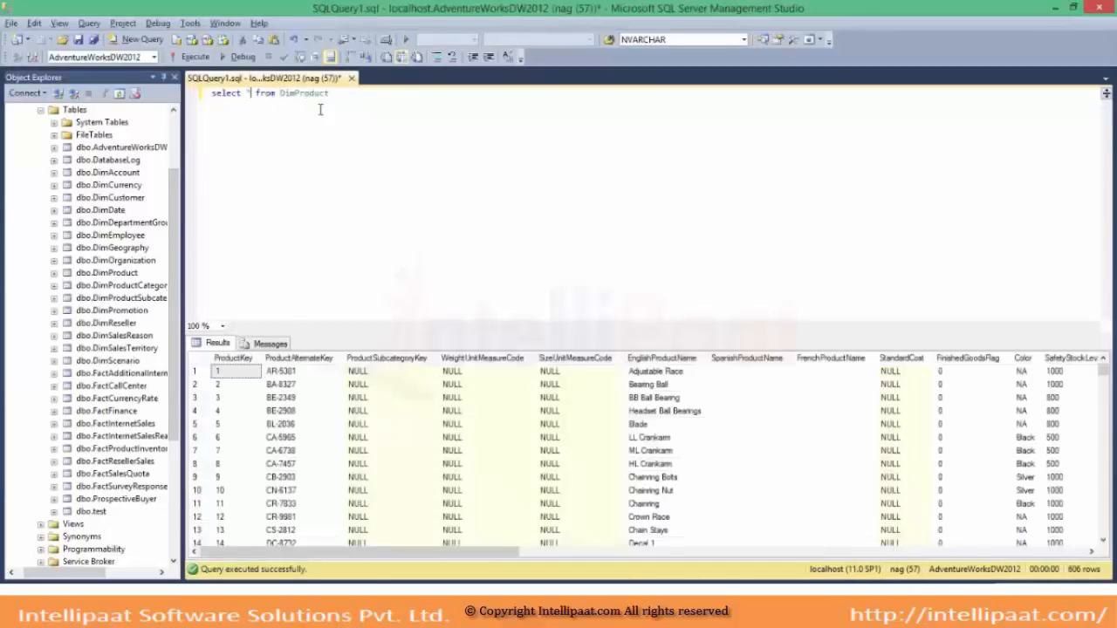
Replace the asterisk in the DimProduct query with the columns ProductKey, ProductAlternateKey and EnglishProductName.
{"action": "key", "text": "BackSpace"}
{"action": "type", "text": "ProductKey,ProductAlternateKey,English"}
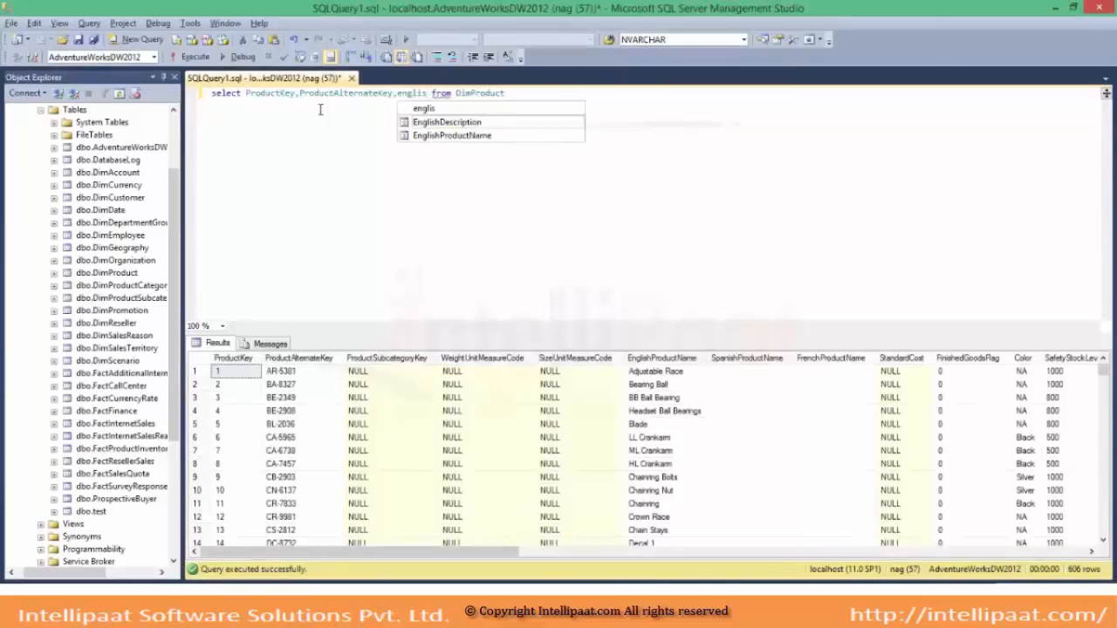
{"action": "key", "text": "Down"}
{"action": "key", "text": "Down"}
{"action": "key", "text": "Tab"}
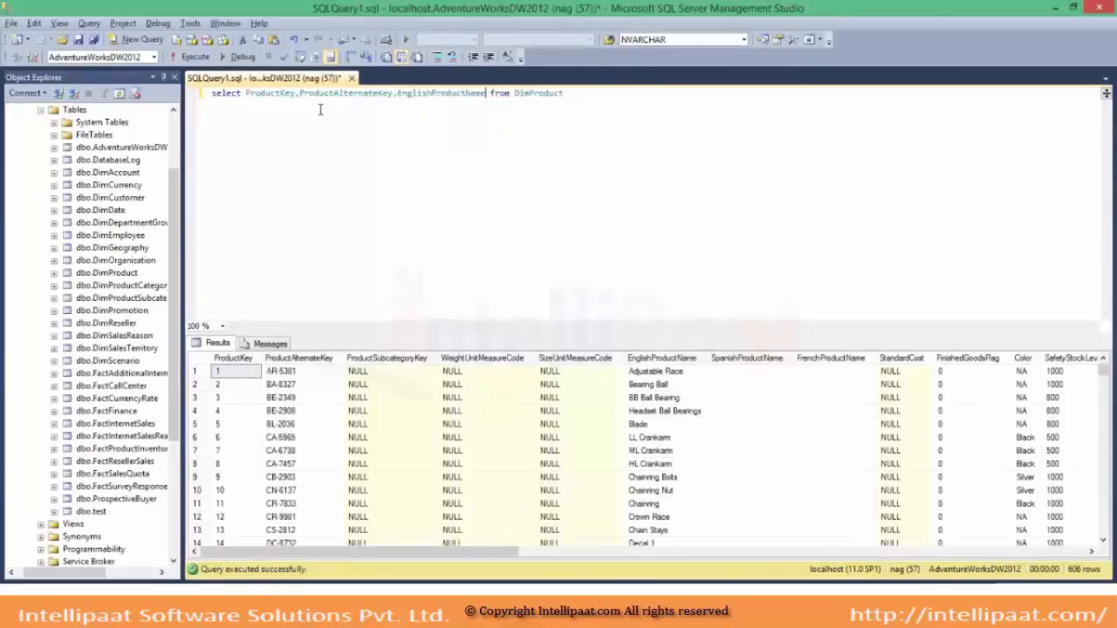
Add the columns Color, SafetyStockLevel, ReorderPoint and StartDate to the DimProduct query and execute it.
{"action": "type", "text": ","}
{"action": "left_click_drag", "start_coordinate": [436, 557], "coordinate": [558, 565]}
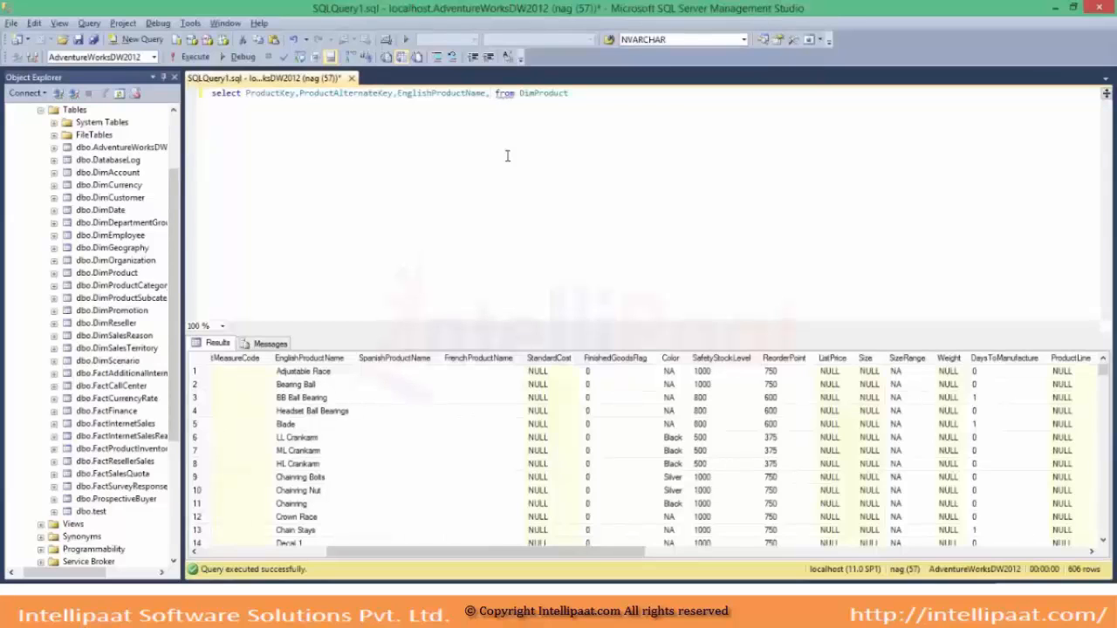
{"action": "type", "text": "Color,SafetyStockLevel,ReorderPoint,StartDate"}
{"action": "key", "text": "F5"}
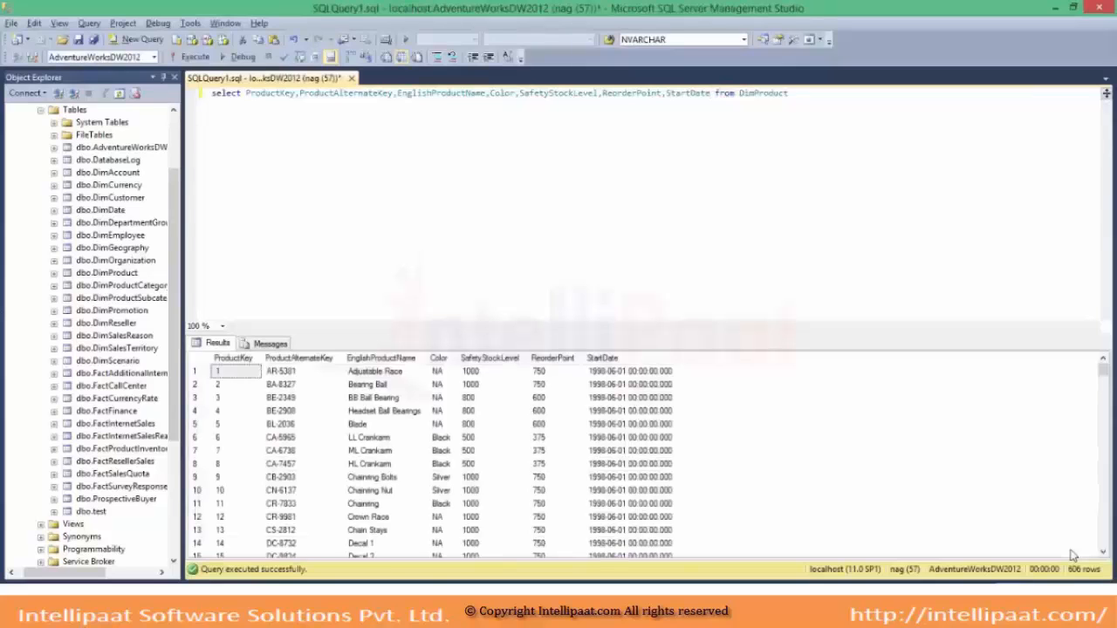
Select the whole DimProduct query line and switch to Report Project2 in Visual Studio.
{"action": "key", "text": "End"}
{"action": "key", "text": "shift+Home"}
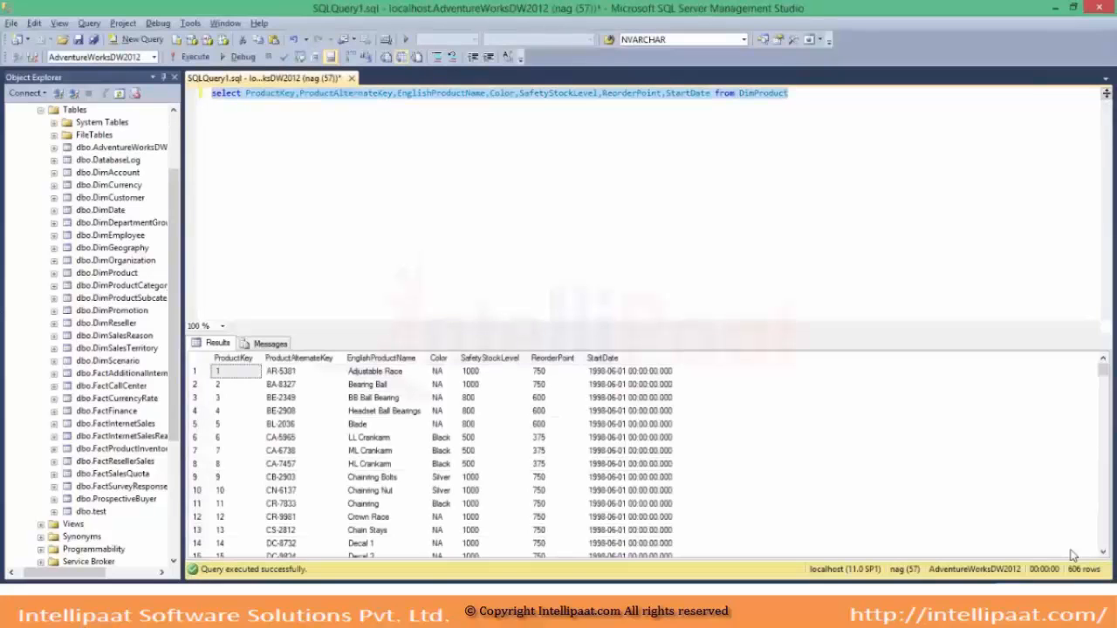
{"action": "key", "text": "alt+Tab"}
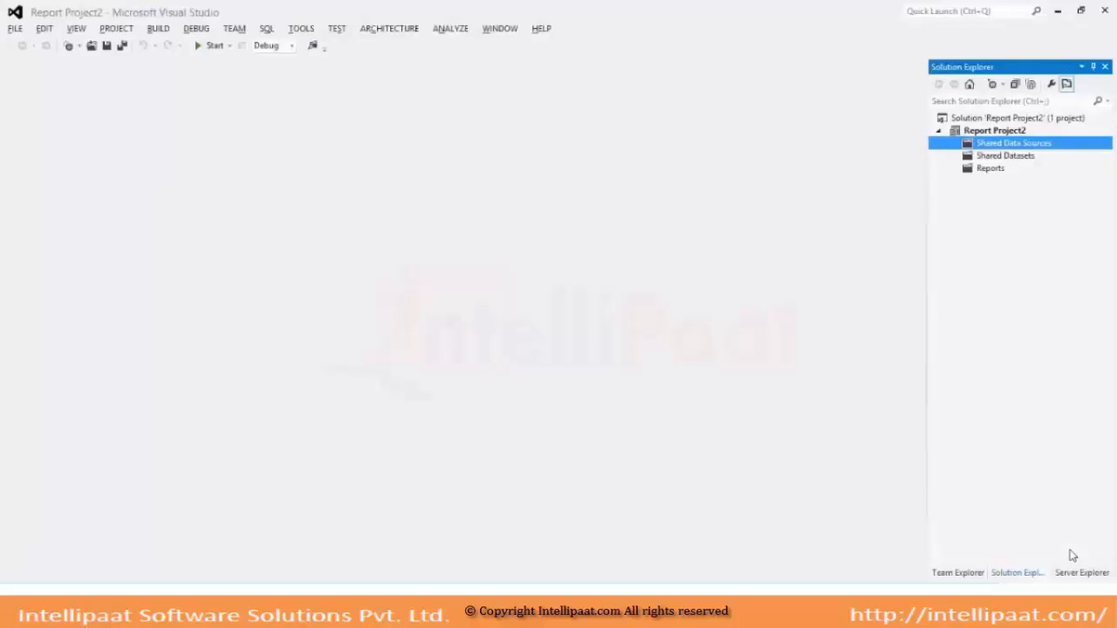
{"action": "key", "text": "alt+Tab"}
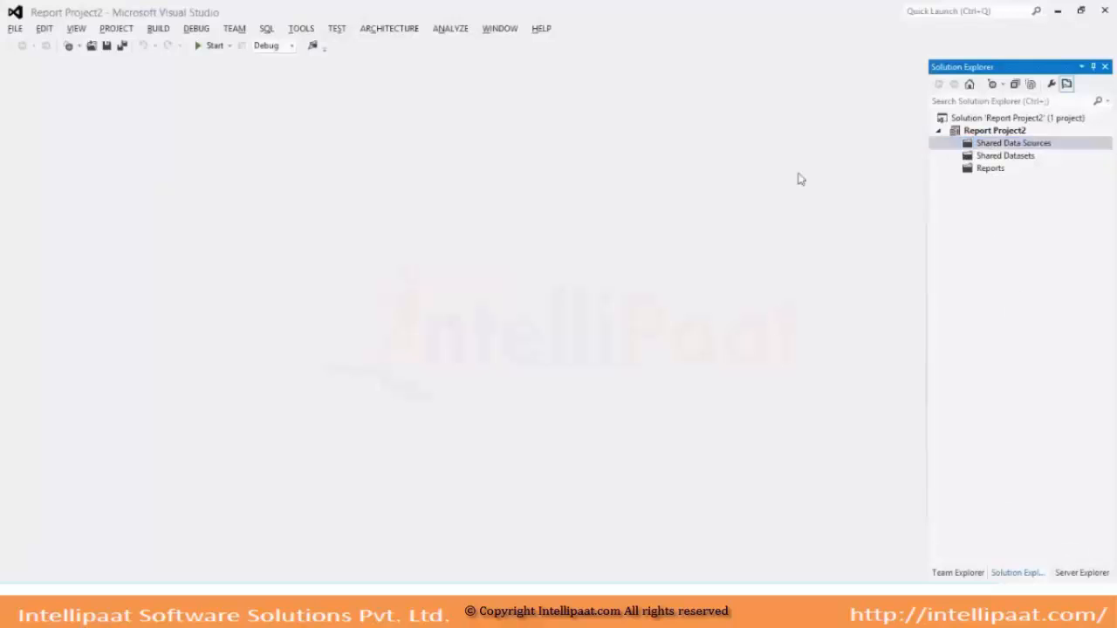
{"action": "key", "text": "alt+Tab"}
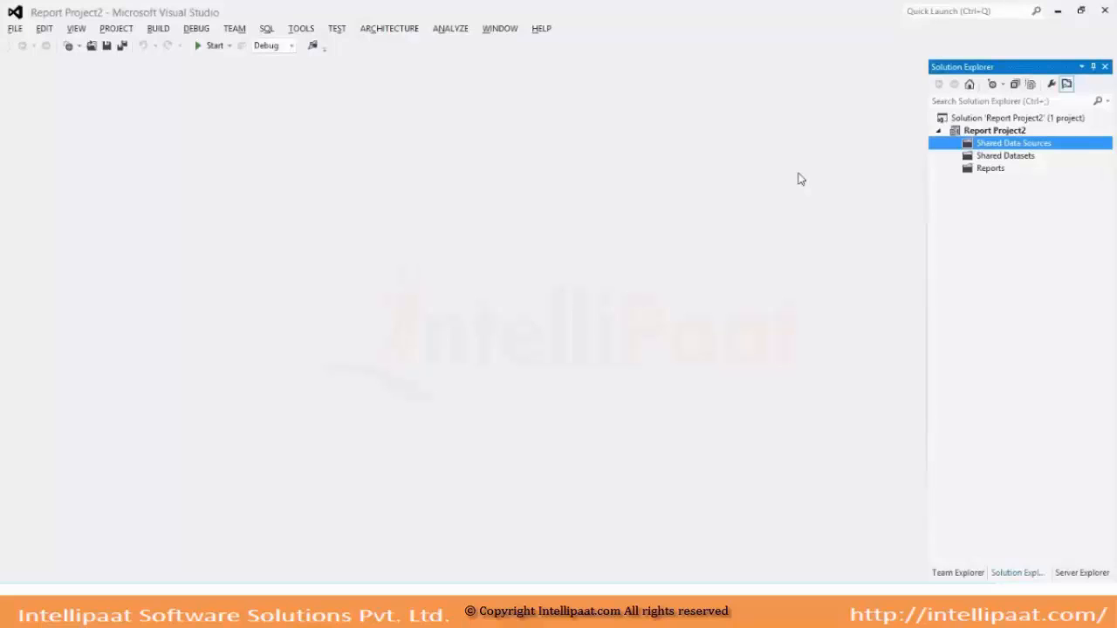
Create a shared data source named AdventureWorksDW2012, taking the name from the database in Management Studio, and open its connection properties.
{"action": "right_click", "coordinate": [1013, 148]}
{"action": "mouse_move", "coordinate": [980, 169]}
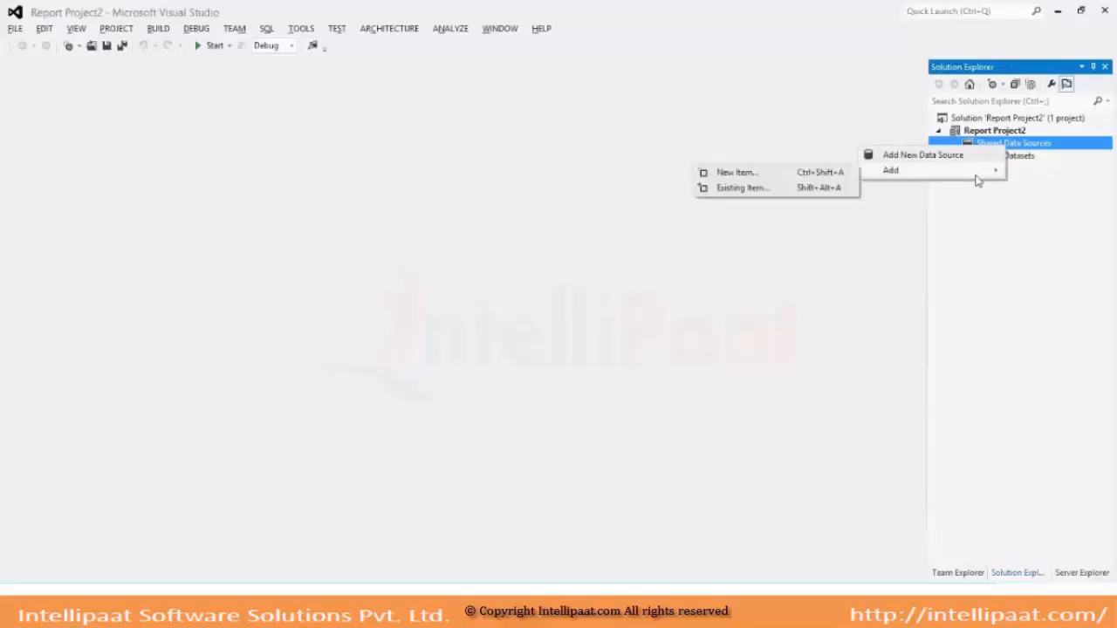
{"action": "key", "text": "Escape"}
{"action": "key", "text": "Escape"}
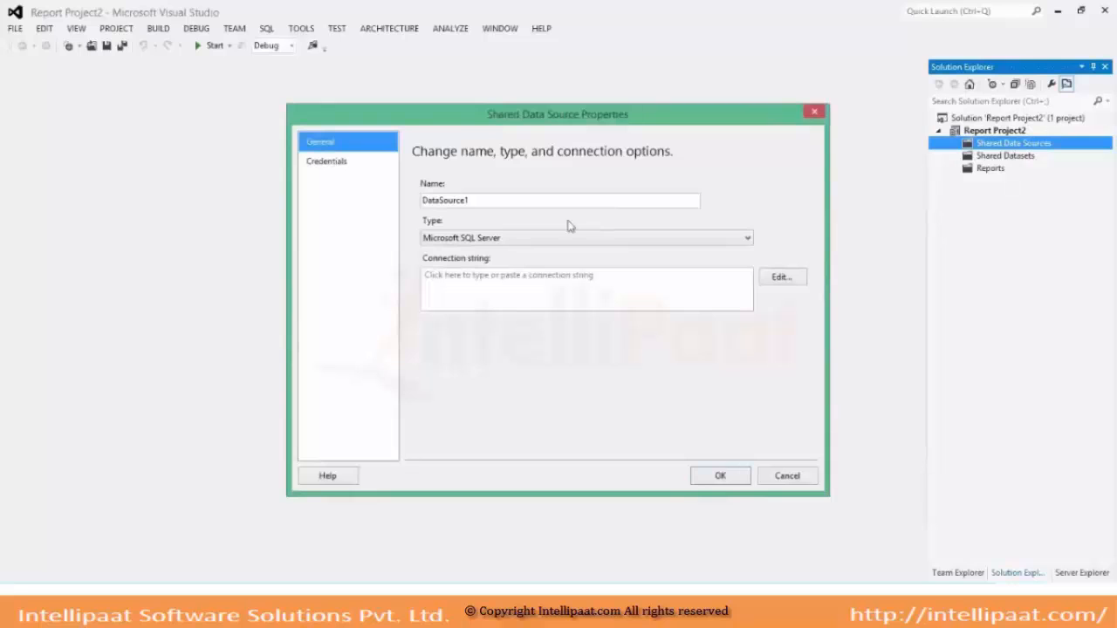
{"action": "left_click", "coordinate": [488, 204]}
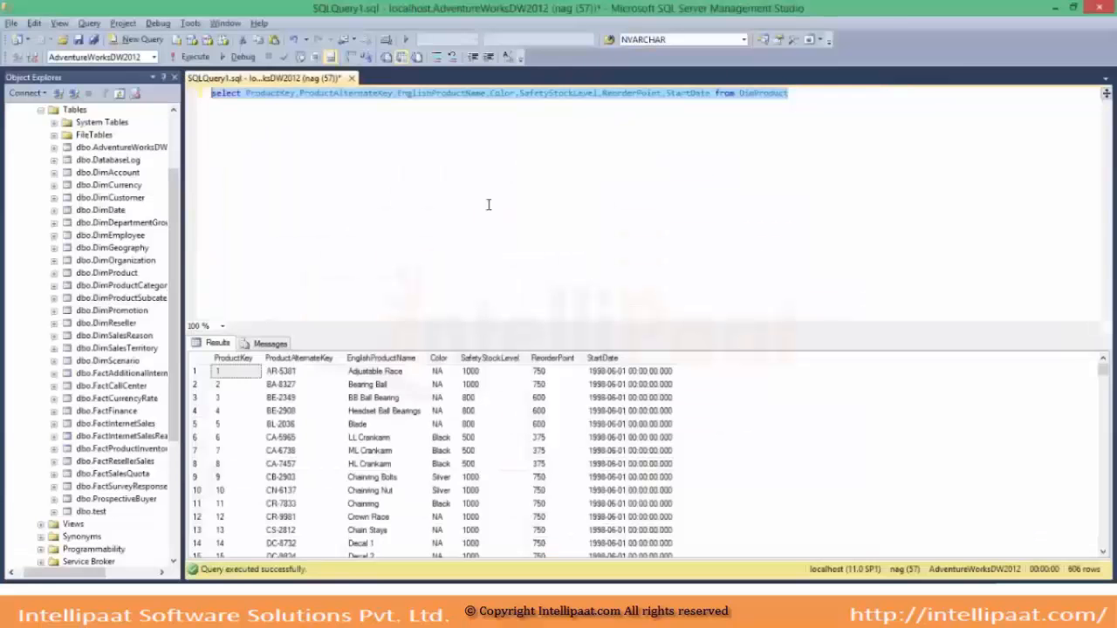
{"action": "left_click_drag", "start_coordinate": [174, 212], "coordinate": [178, 181]}
{"action": "left_click", "coordinate": [105, 138]}
{"action": "left_click", "coordinate": [104, 137]}
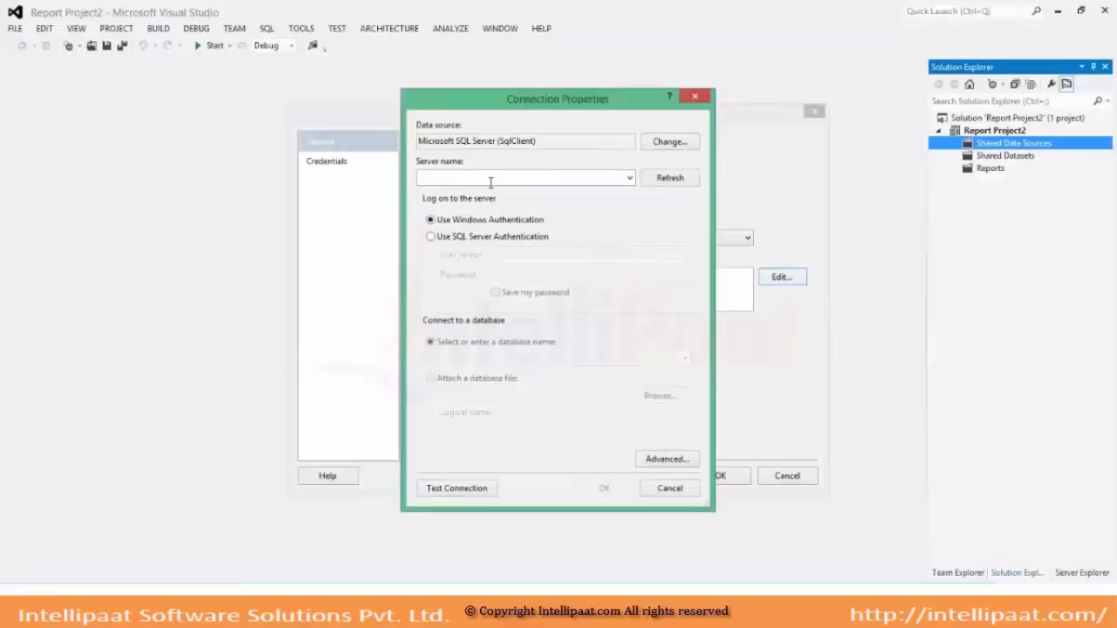
Set the server to ".", choose SQL Server Authentication, enter the user name and password, and save the password.
{"action": "type", "text": "."}
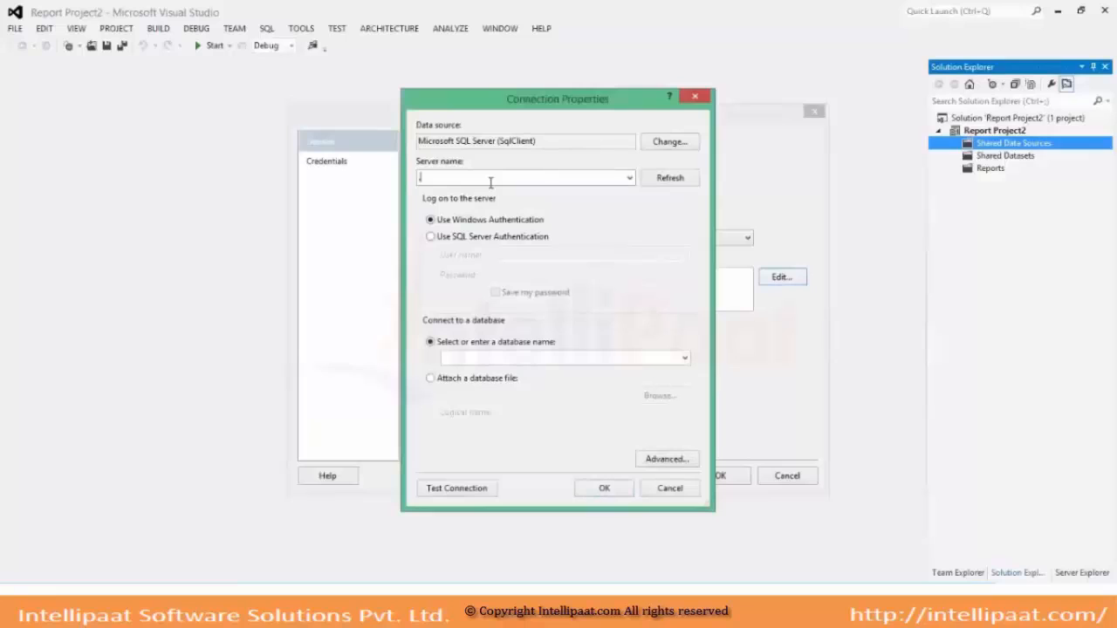
{"action": "left_click", "coordinate": [464, 242]}
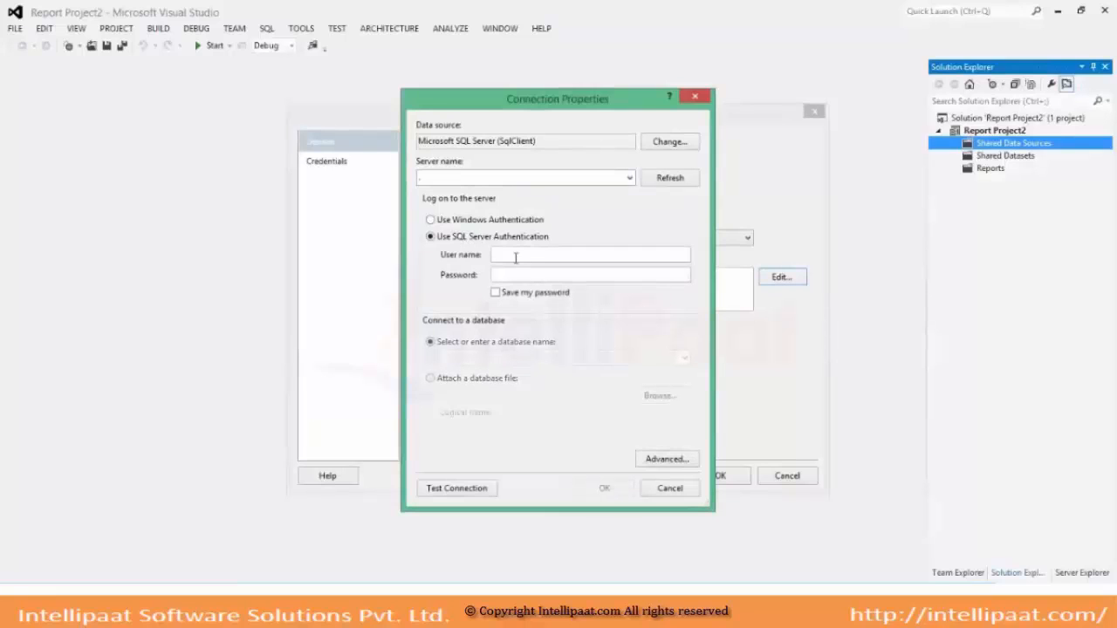
{"action": "left_click", "coordinate": [516, 254]}
{"action": "type", "text": "nag"}
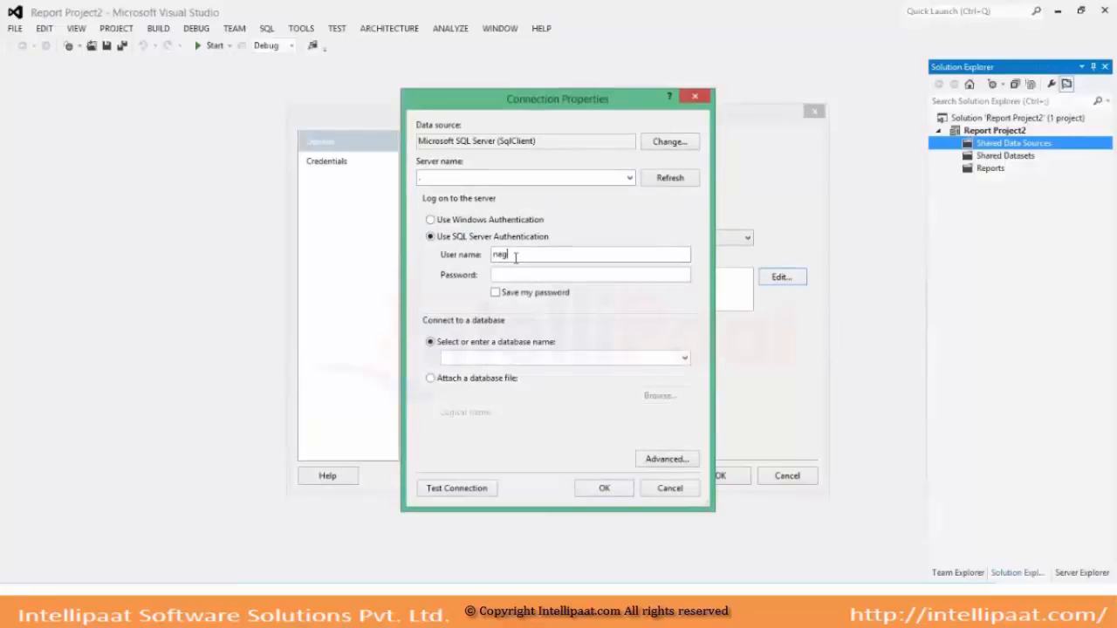
{"action": "key", "text": "Tab"}
{"action": "type", "text": "•"}
{"action": "left_click", "coordinate": [494, 294]}
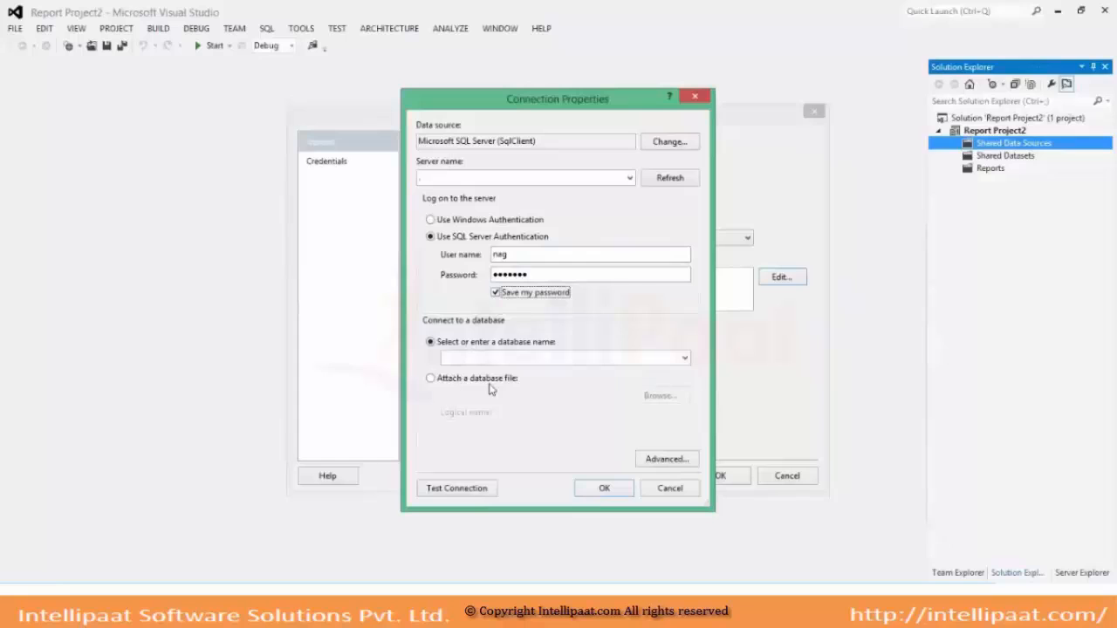
Select the AdventureWorksDW2012 database for the connection and test the connection.
{"action": "left_click", "coordinate": [686, 365]}
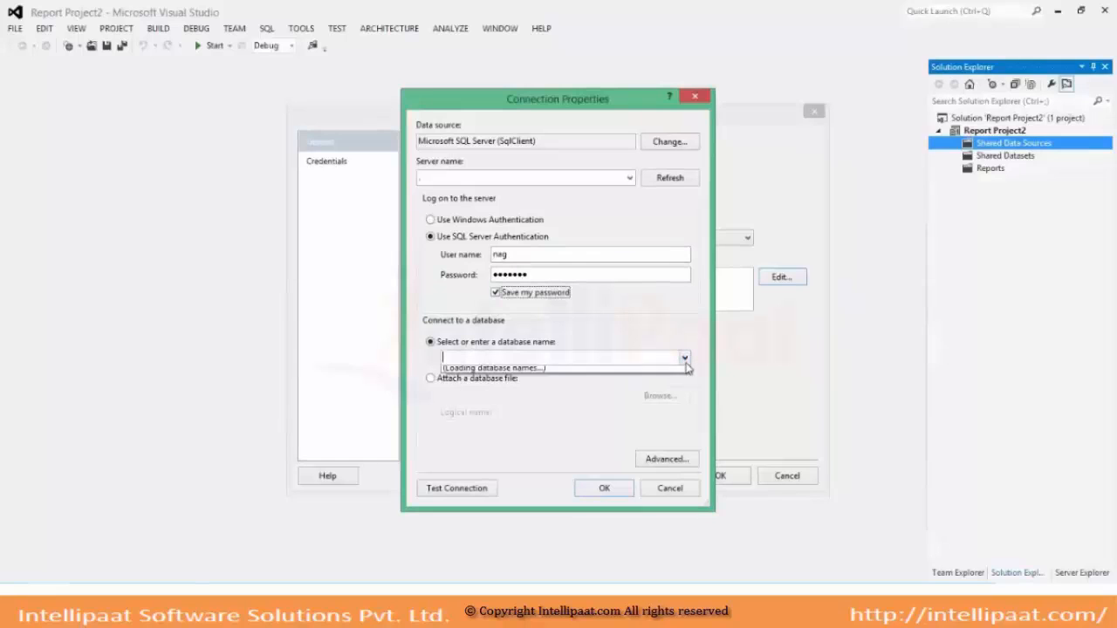
{"action": "left_click", "coordinate": [509, 384]}
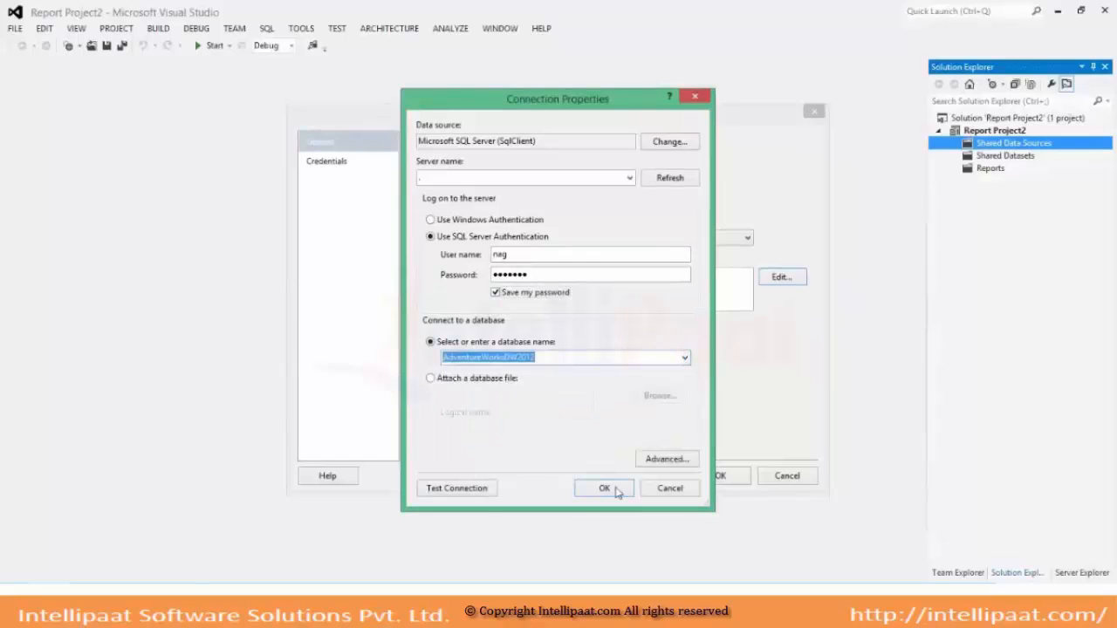
{"action": "left_click", "coordinate": [660, 462]}
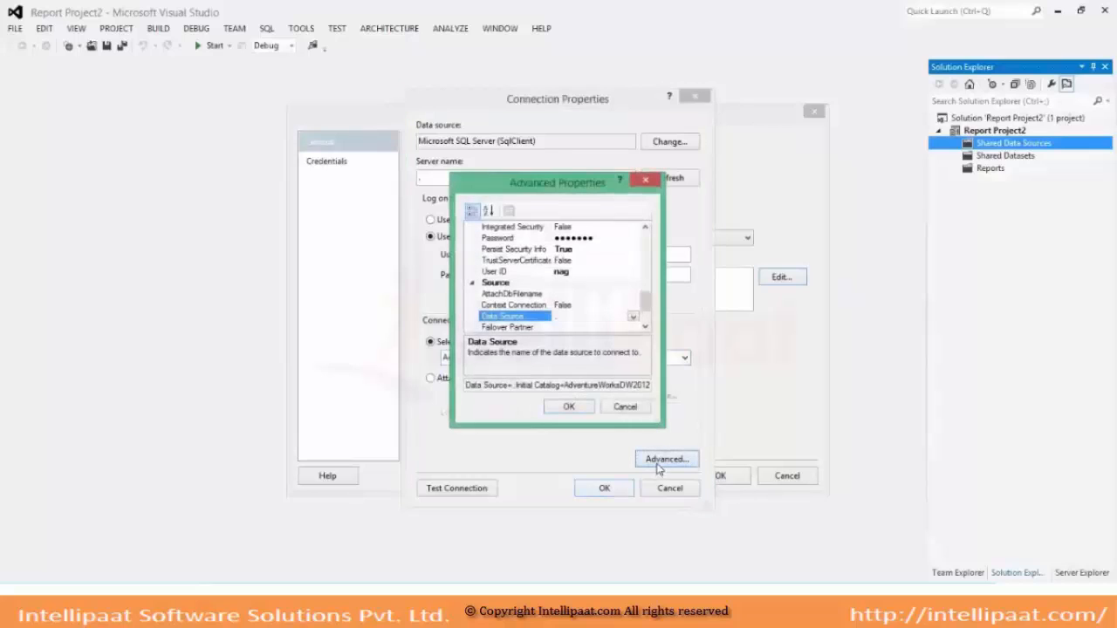
{"action": "key", "text": "Escape"}
{"action": "left_click", "coordinate": [472, 489]}
{"action": "key", "text": "Return"}
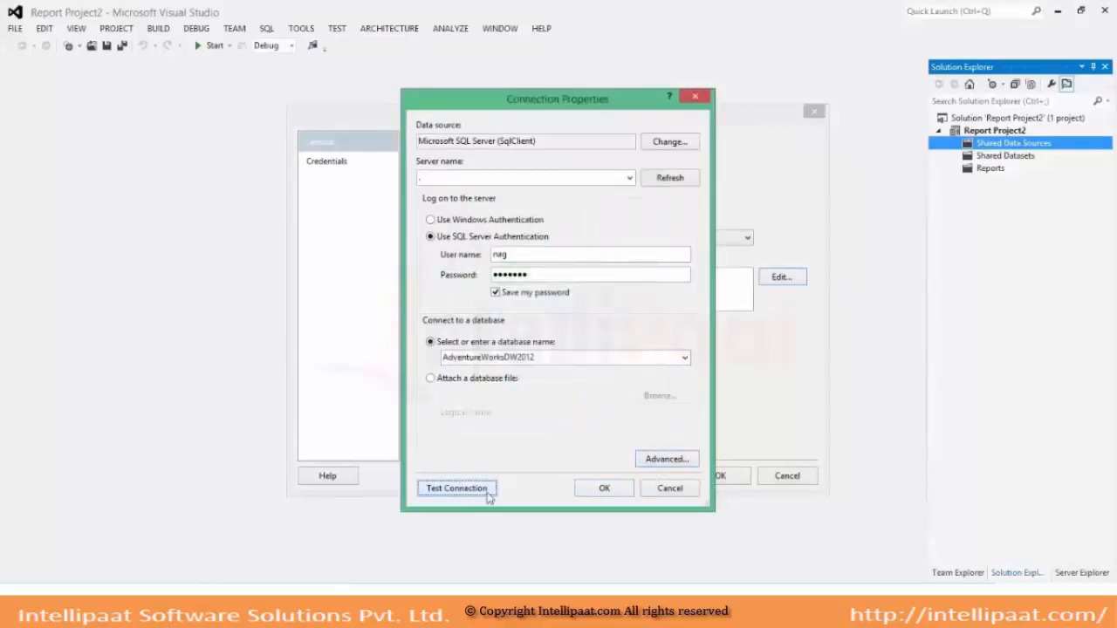
Accept the connection, save the shared data source, and expand the Shared Data Sources folder.
{"action": "left_click", "coordinate": [597, 494]}
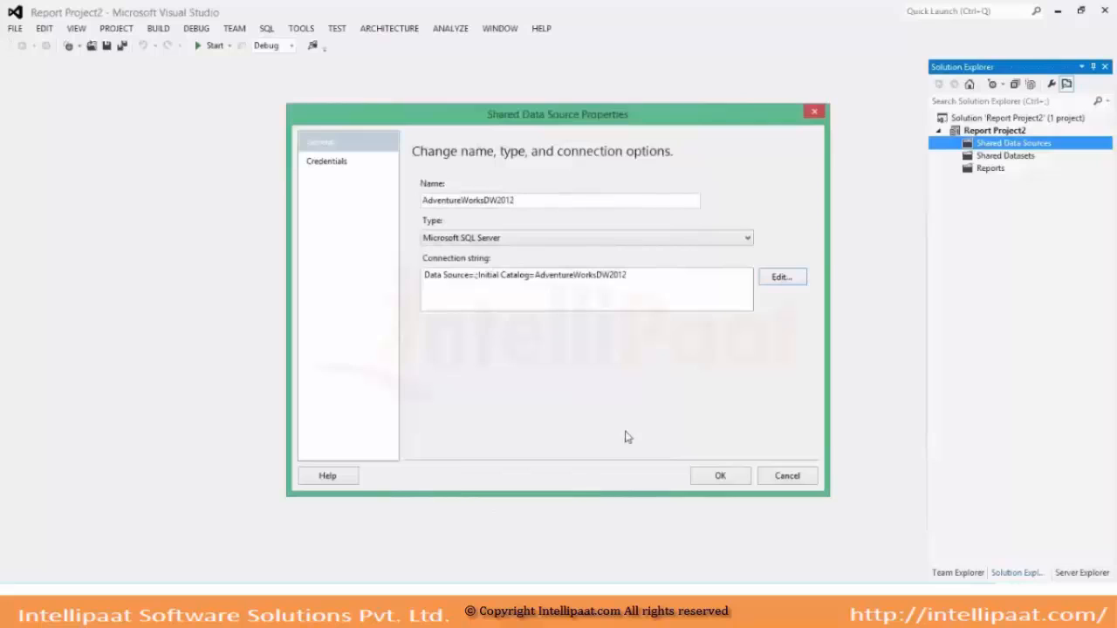
{"action": "left_click", "coordinate": [714, 474]}
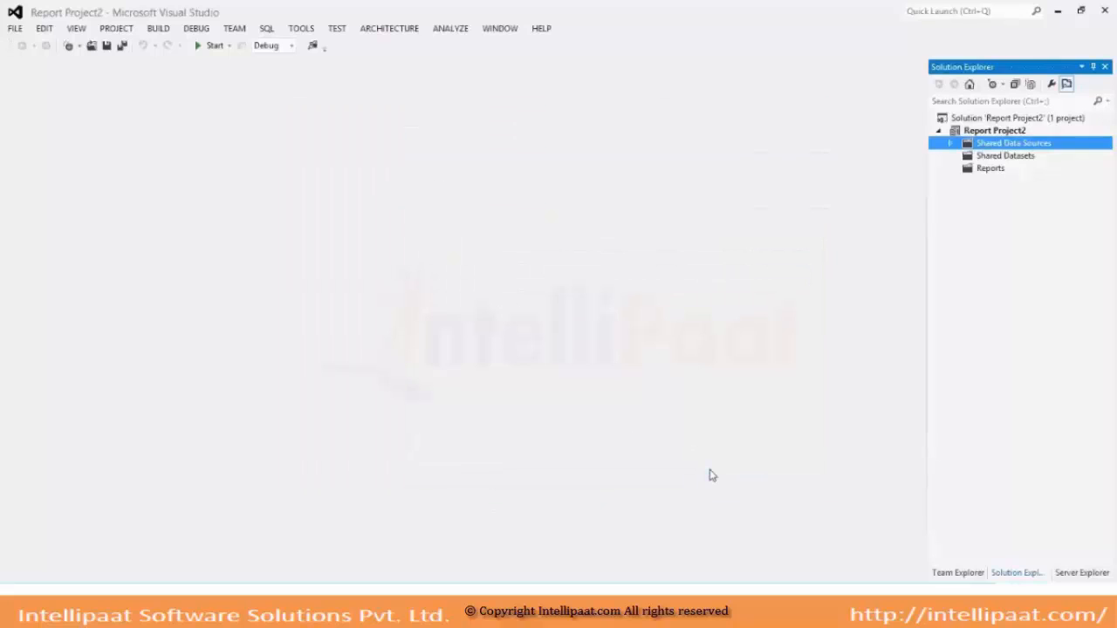
{"action": "left_click", "coordinate": [949, 144]}
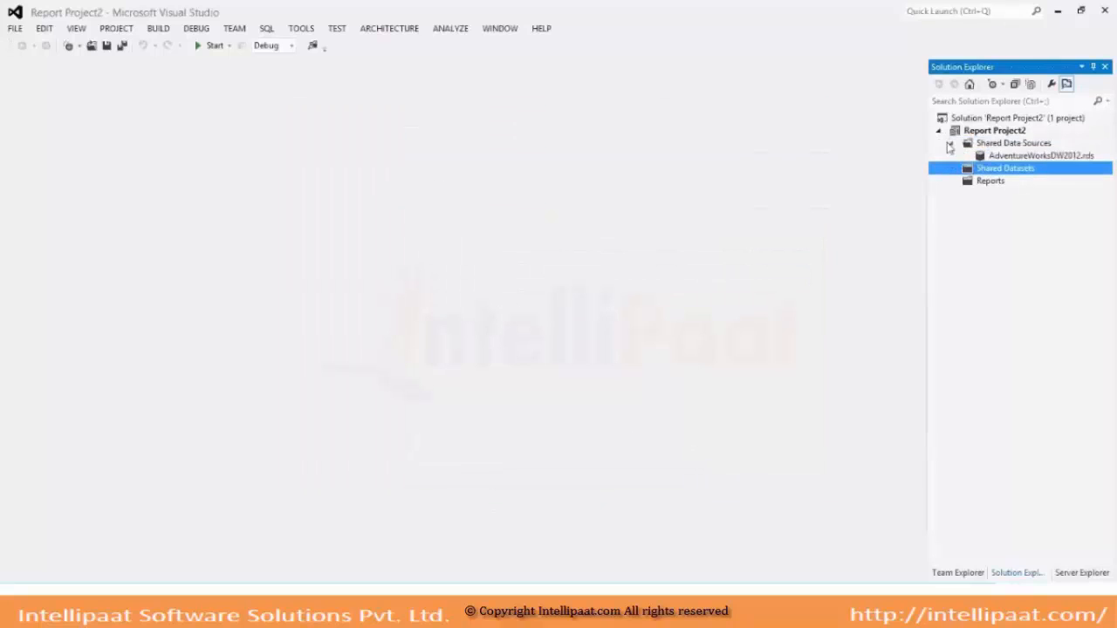
{"action": "left_click", "coordinate": [991, 181]}
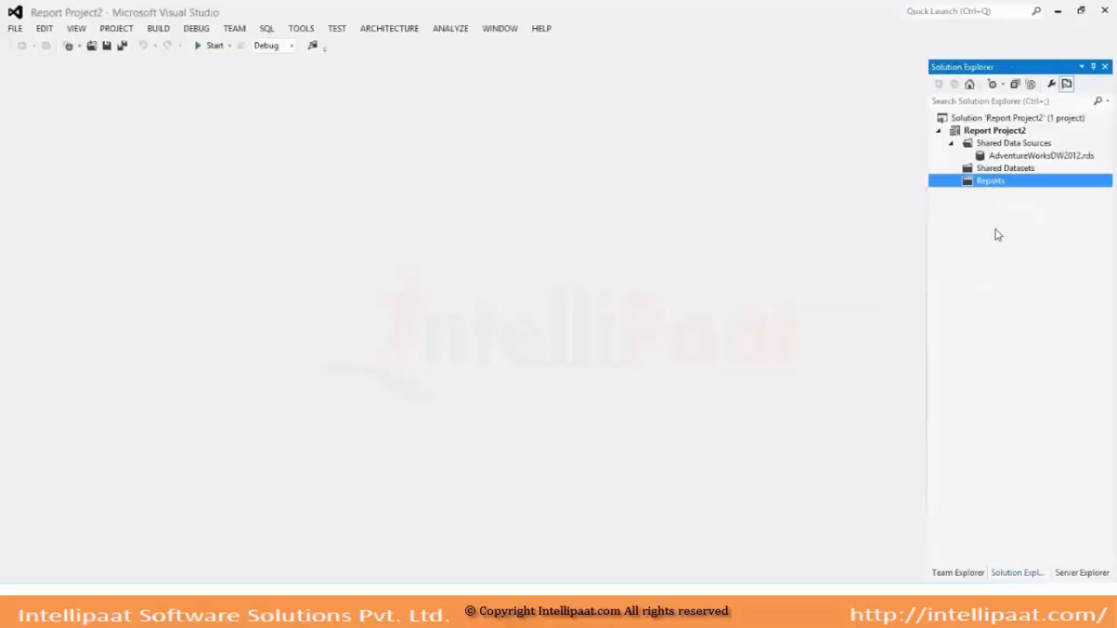
{"action": "right_click", "coordinate": [983, 183]}
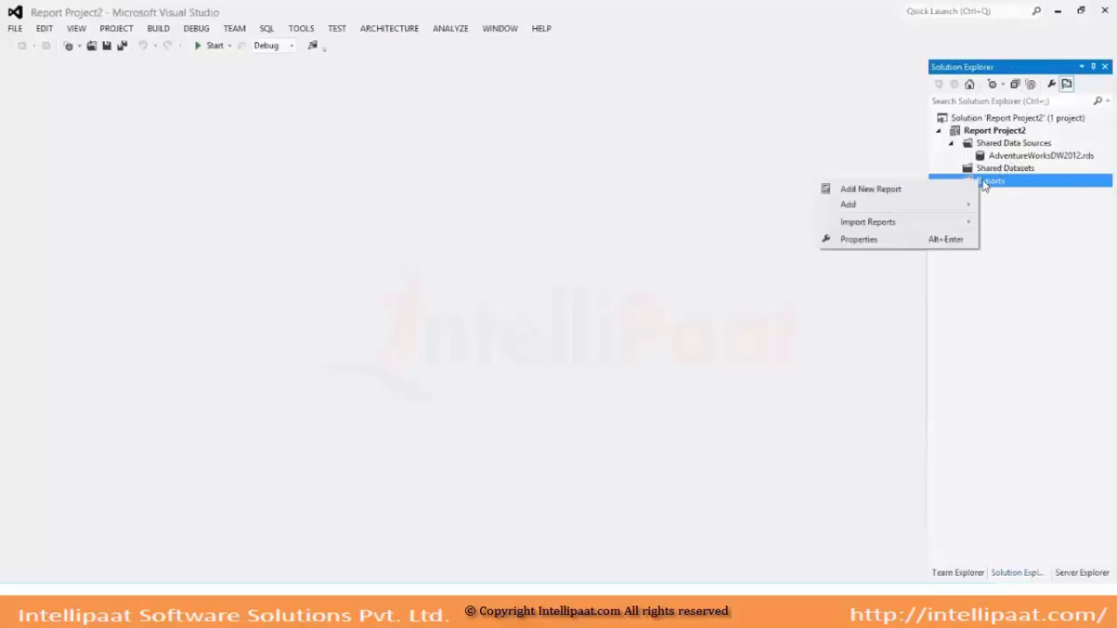
{"action": "left_click", "coordinate": [935, 191]}
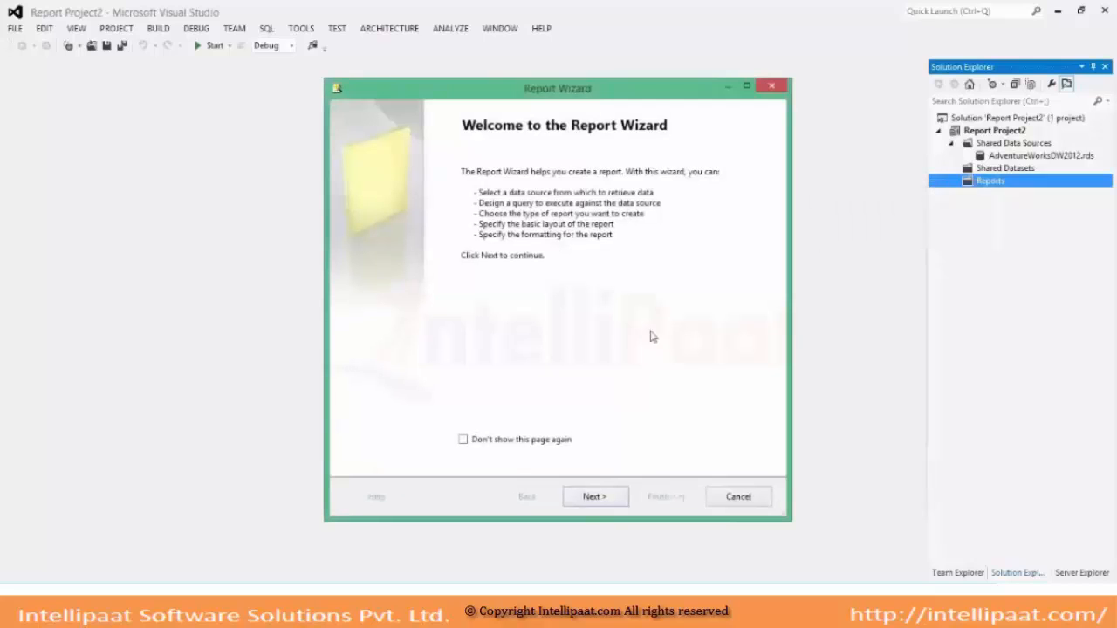
{"action": "key", "text": "Escape"}
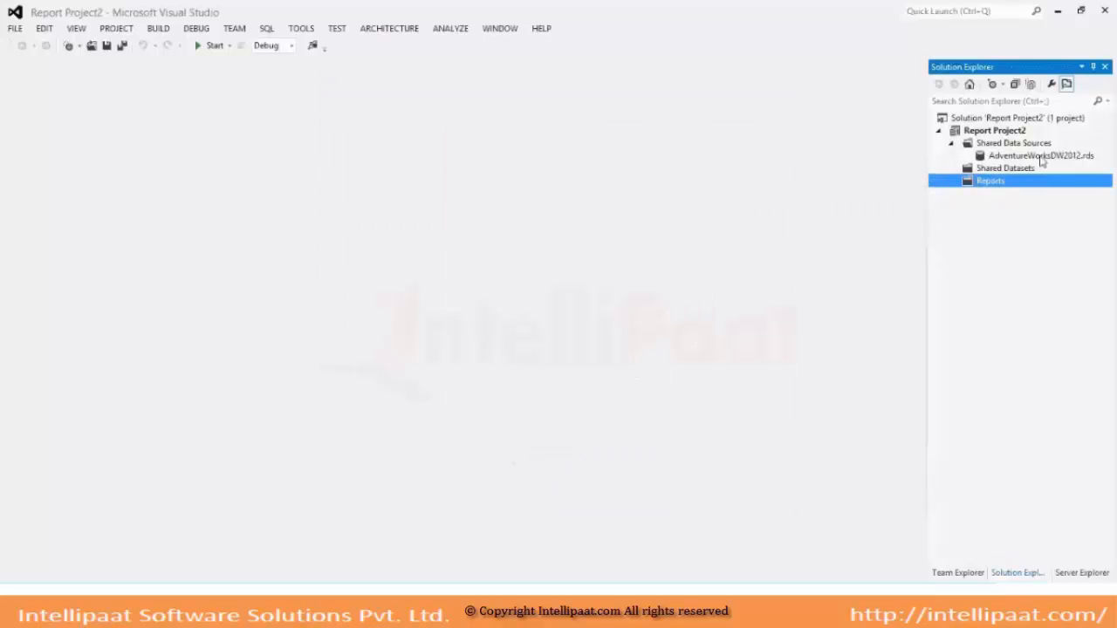
Add a new report to the Reports folder with the Report Wizard and go to the data source selection.
{"action": "right_click", "coordinate": [983, 187]}
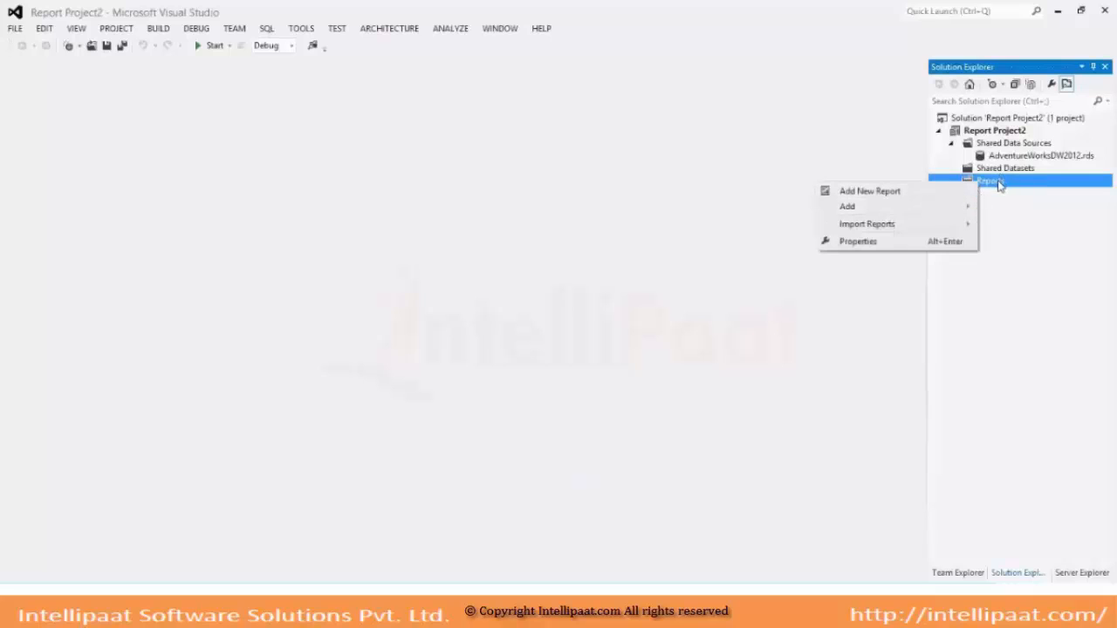
{"action": "right_click", "coordinate": [999, 184]}
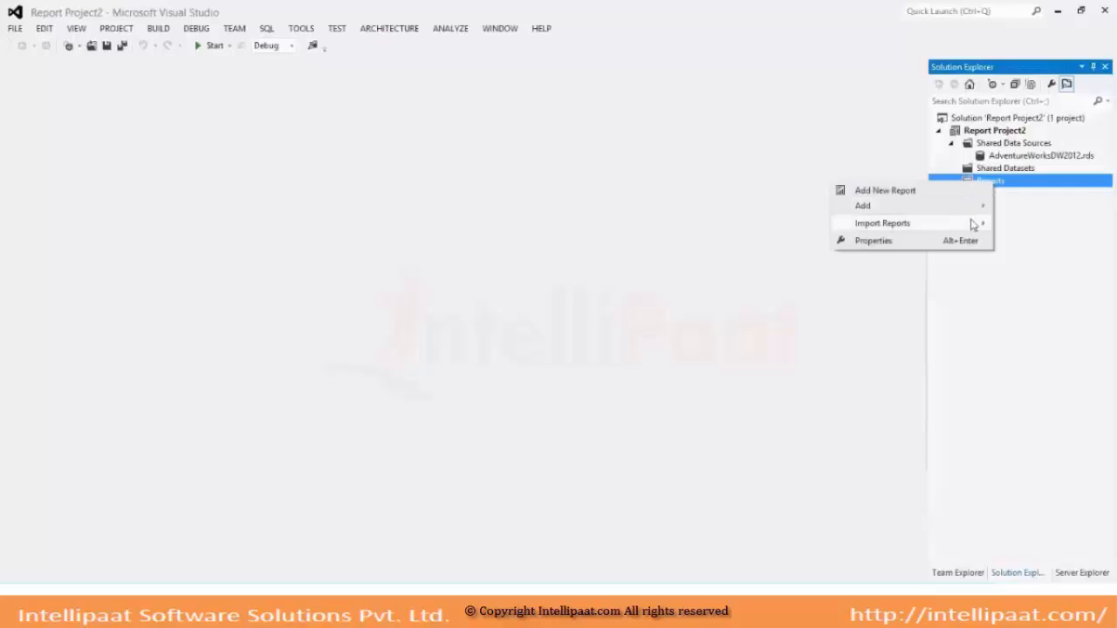
{"action": "mouse_move", "coordinate": [960, 218]}
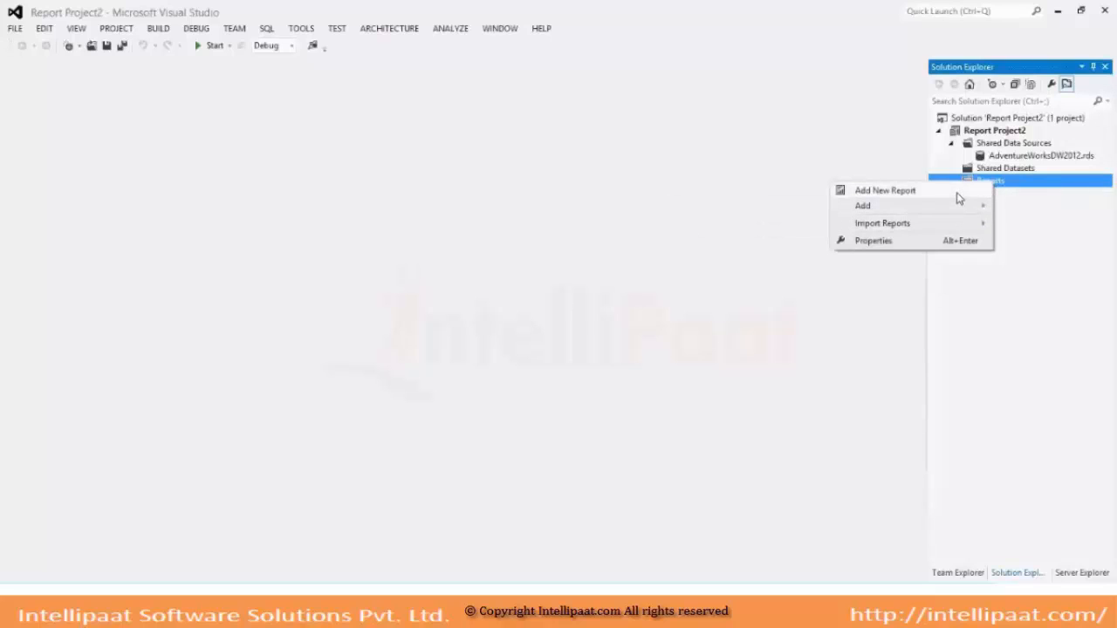
{"action": "left_click", "coordinate": [957, 191]}
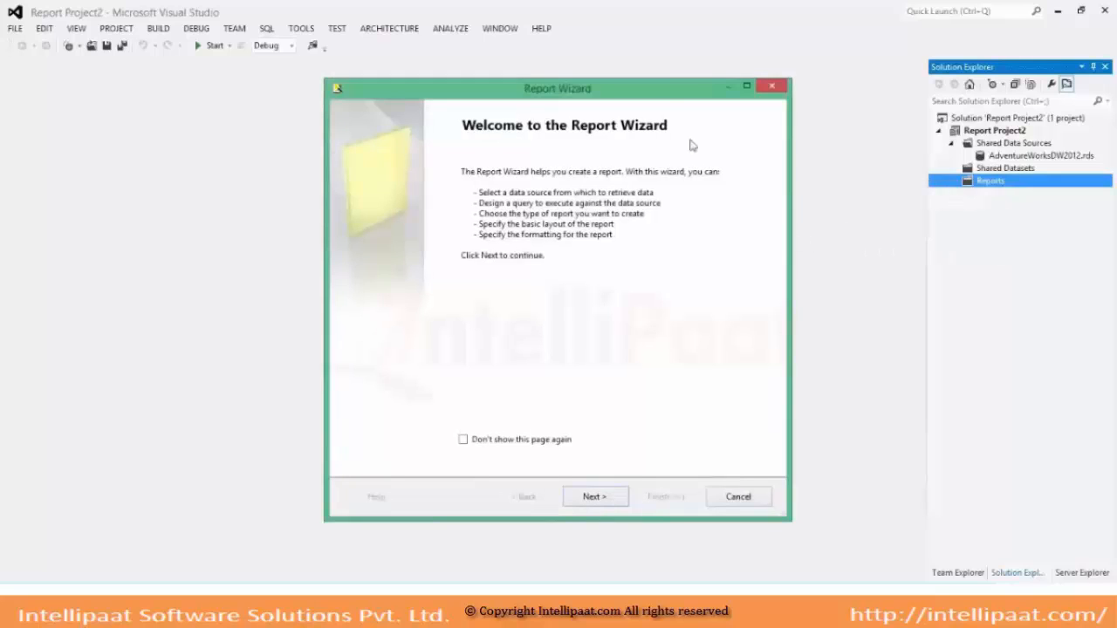
{"action": "left_click_drag", "start_coordinate": [654, 98], "coordinate": [775, 52]}
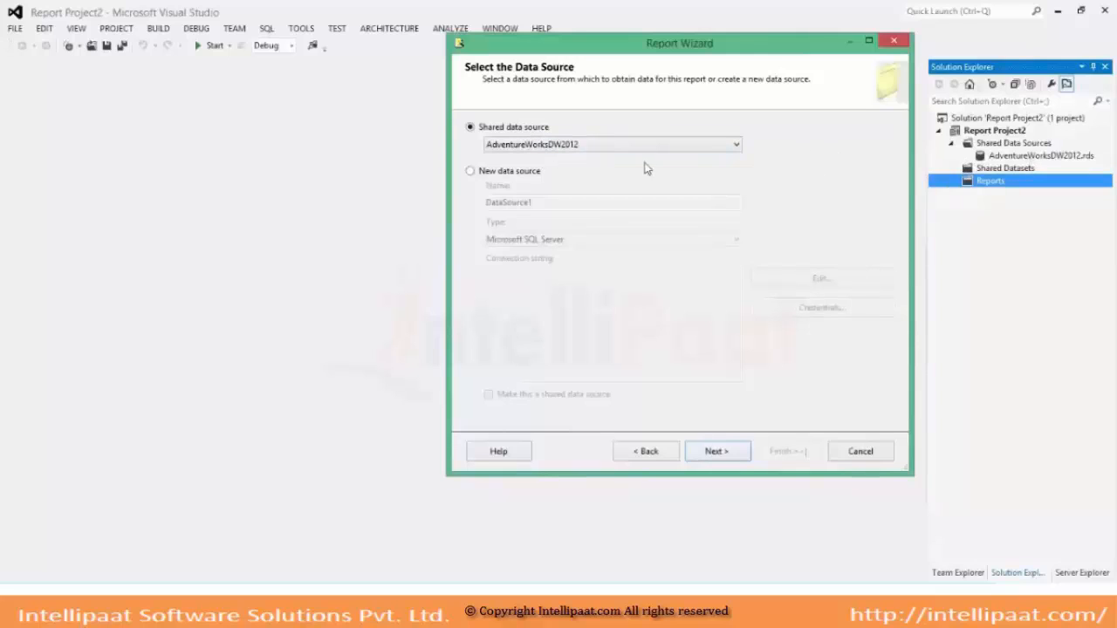
Look at the new data source option, choose the shared data source AdventureWorksDW2012 instead, and continue to the query design.
{"action": "left_click", "coordinate": [484, 174]}
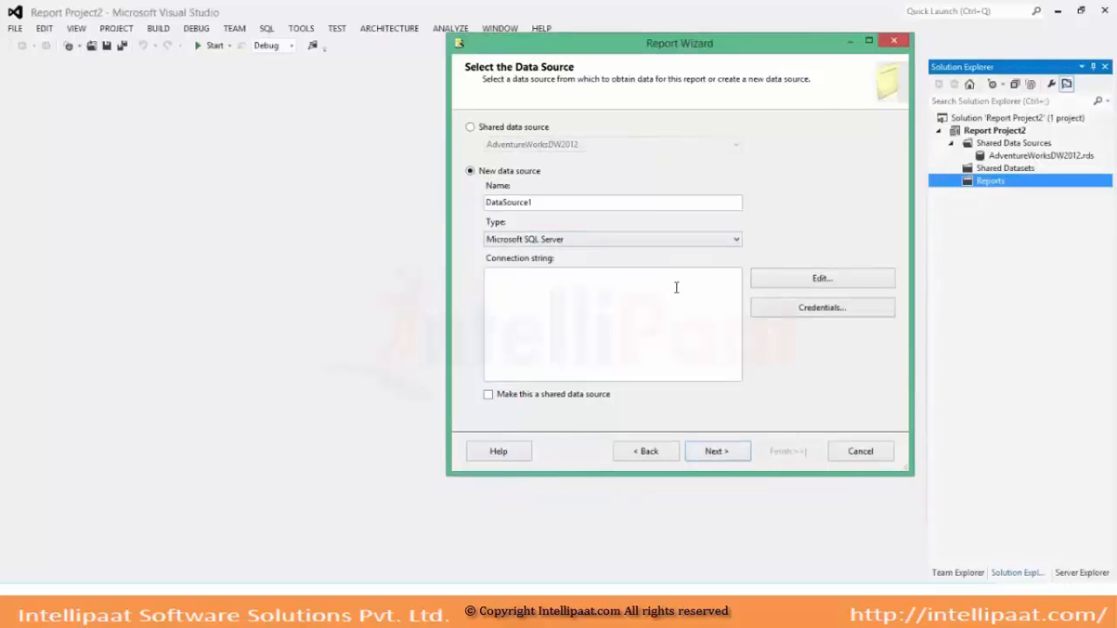
{"action": "left_click", "coordinate": [502, 128]}
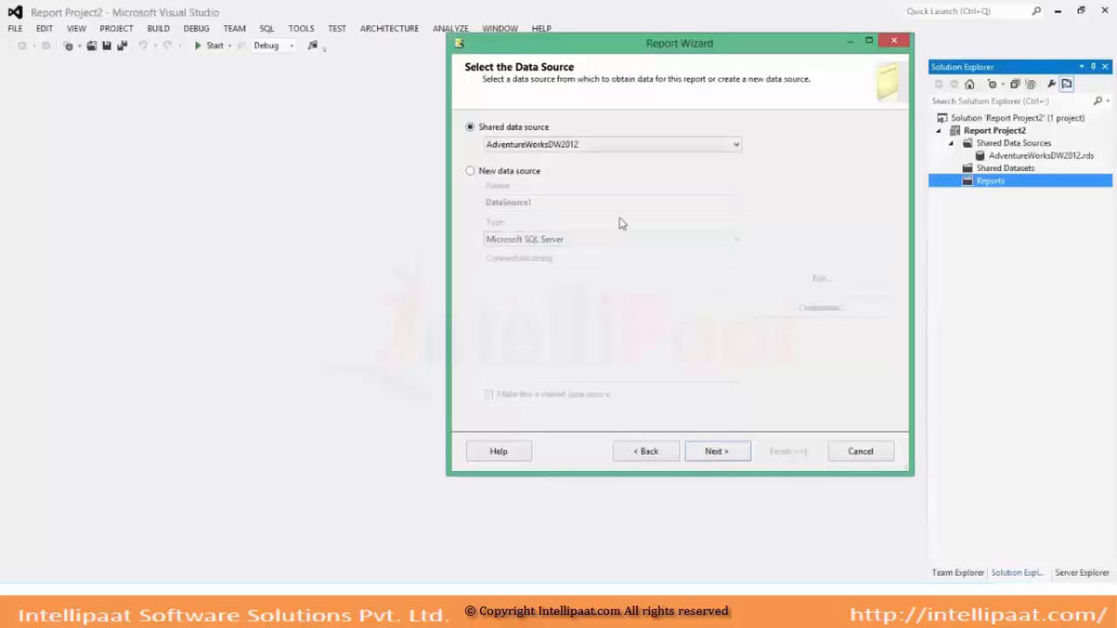
{"action": "left_click", "coordinate": [738, 455]}
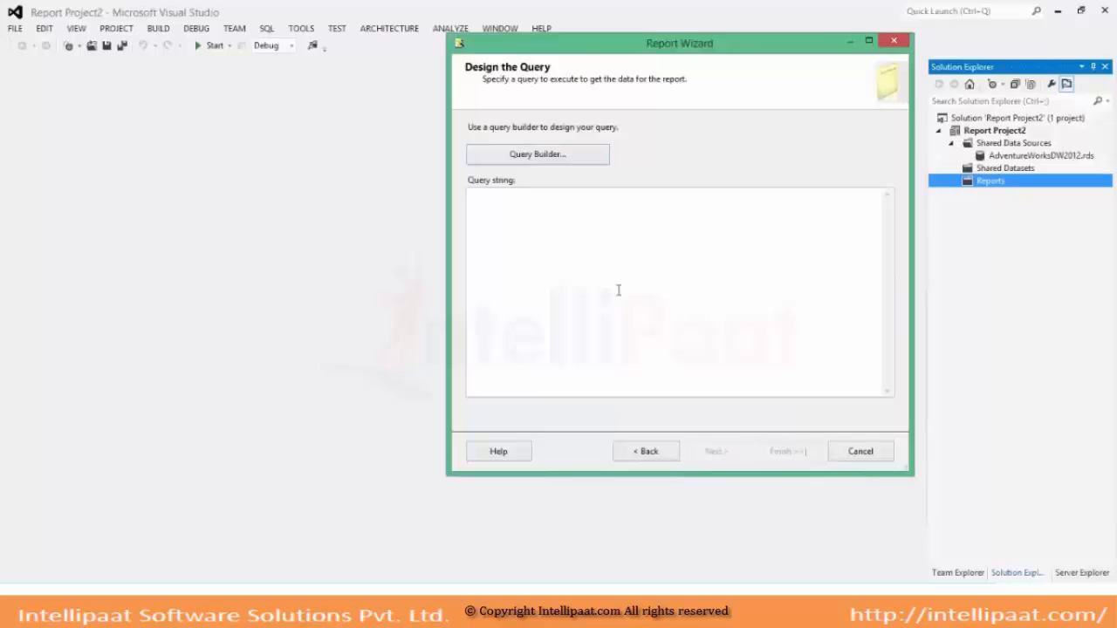
Replace the default statement in the Query Designer with the DimProduct SELECT query copied from SQL Server Management Studio, and accept it.
{"action": "left_click", "coordinate": [529, 157]}
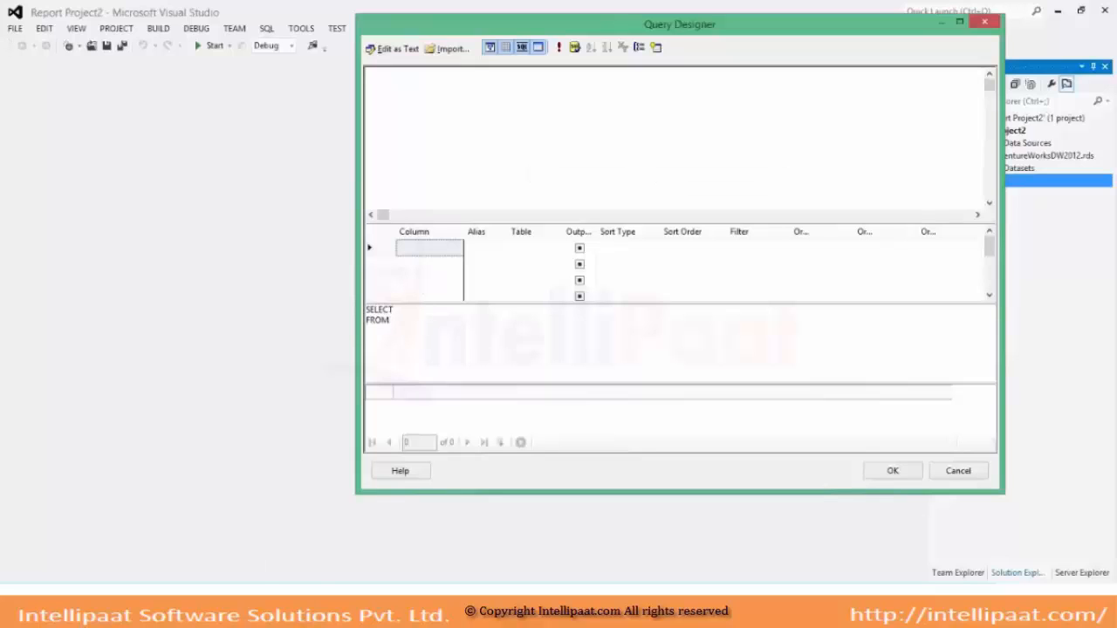
{"action": "left_click", "coordinate": [229, 609]}
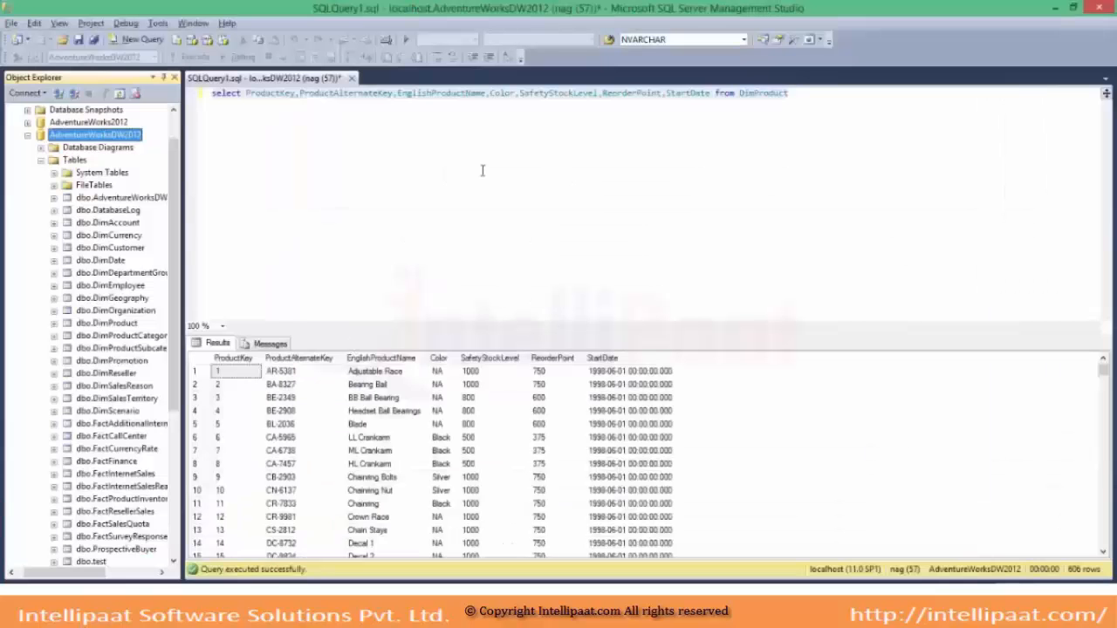
{"action": "key", "text": "alt+Tab"}
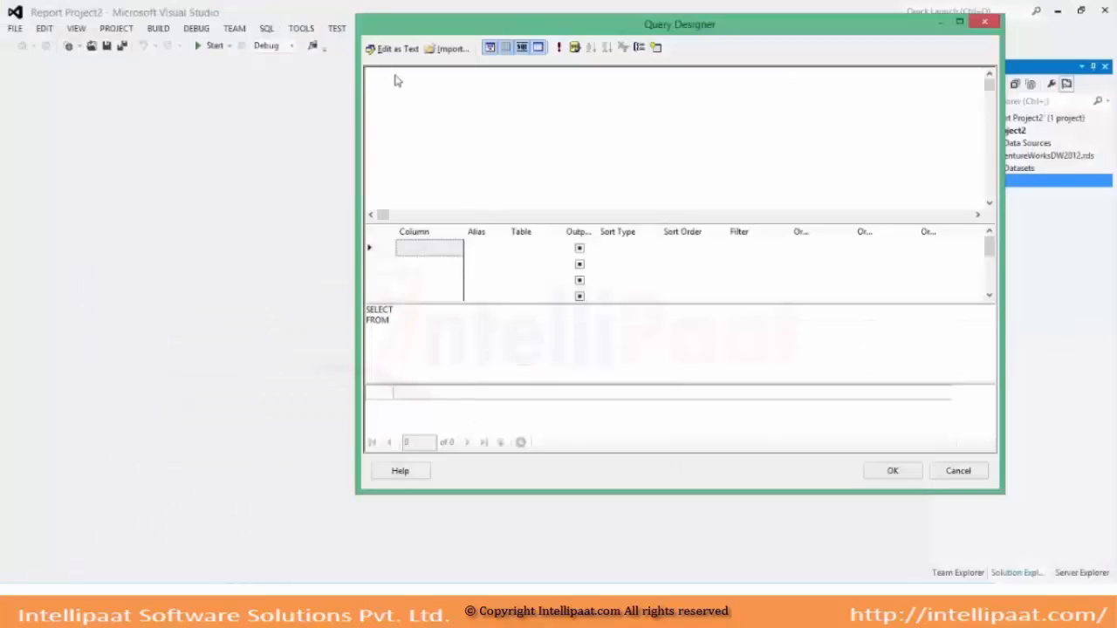
{"action": "left_click_drag", "start_coordinate": [419, 334], "coordinate": [330, 303]}
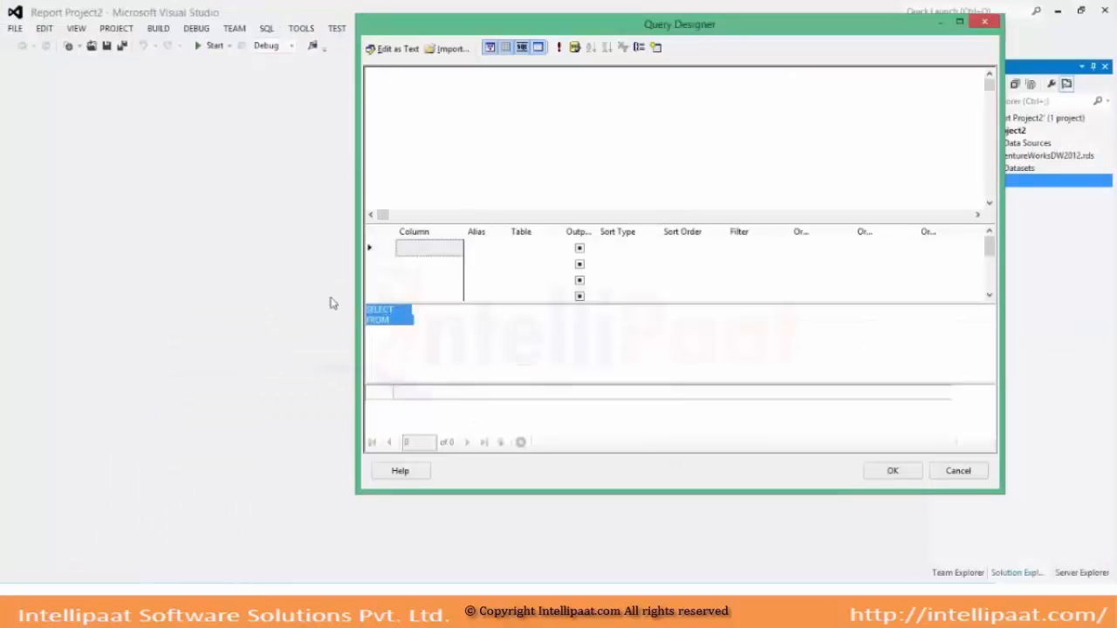
{"action": "key", "text": "alt+Tab"}
{"action": "left_click", "coordinate": [438, 144]}
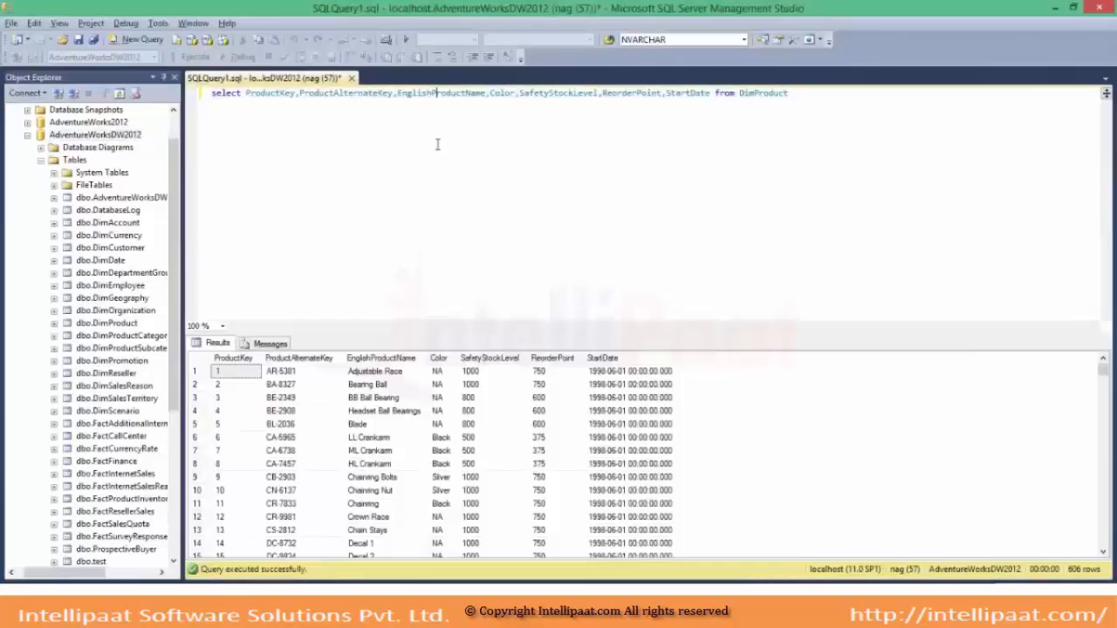
{"action": "key", "text": "ctrl+a"}
{"action": "key", "text": "ctrl+c"}
{"action": "key", "text": "alt+Tab"}
{"action": "key", "text": "ctrl+v"}
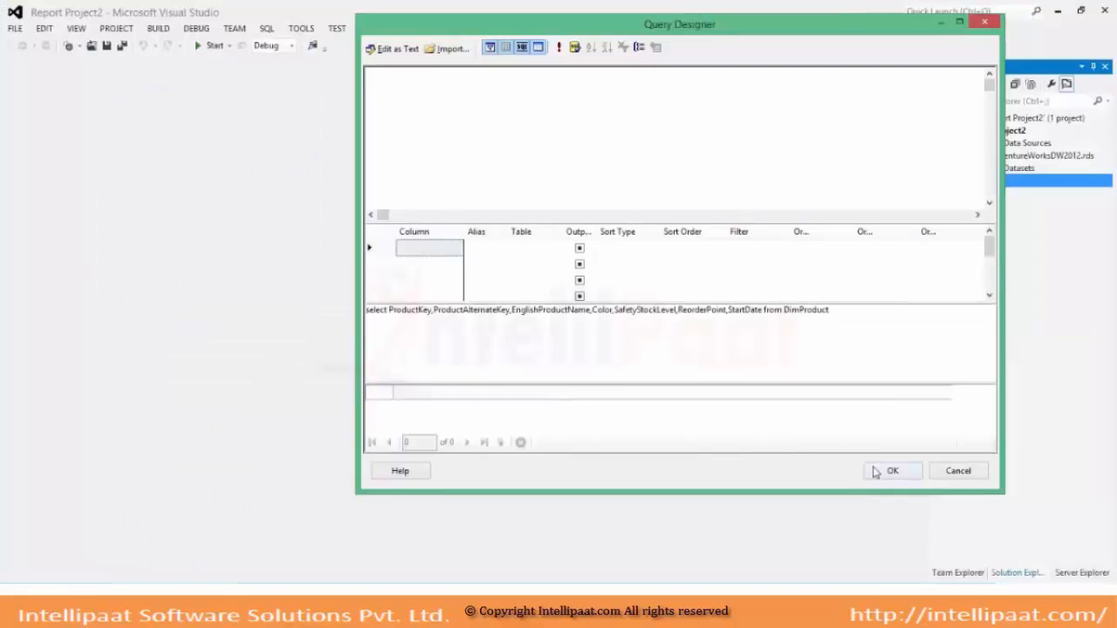
{"action": "left_click", "coordinate": [876, 471]}
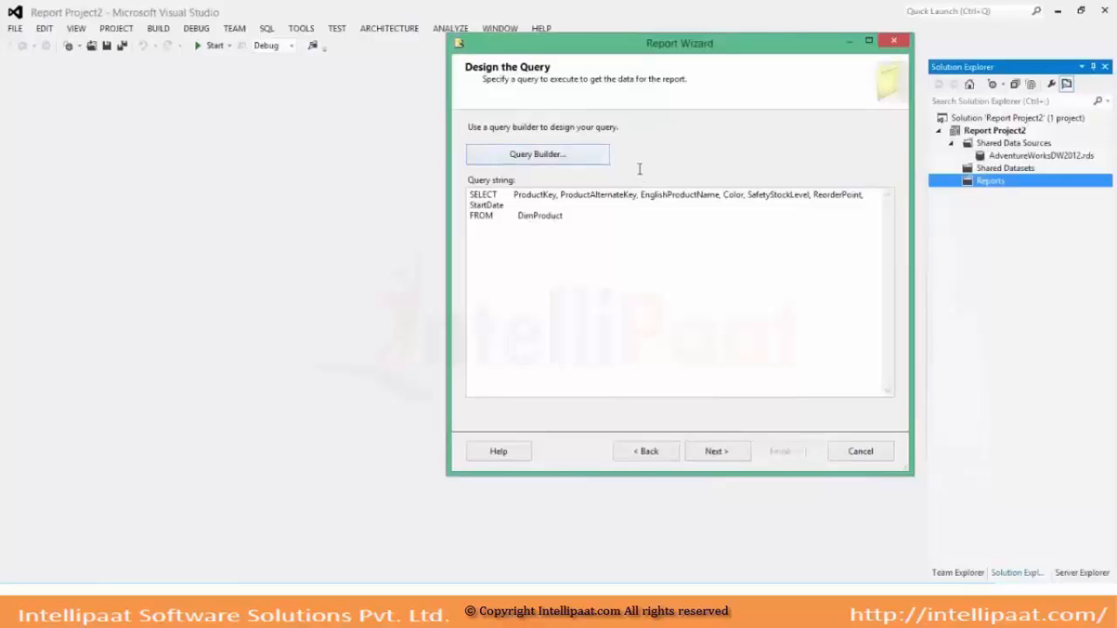
Continue to the report type, preview the Matrix type, choose Tabular instead, and go on to the table design.
{"action": "left_click", "coordinate": [716, 459]}
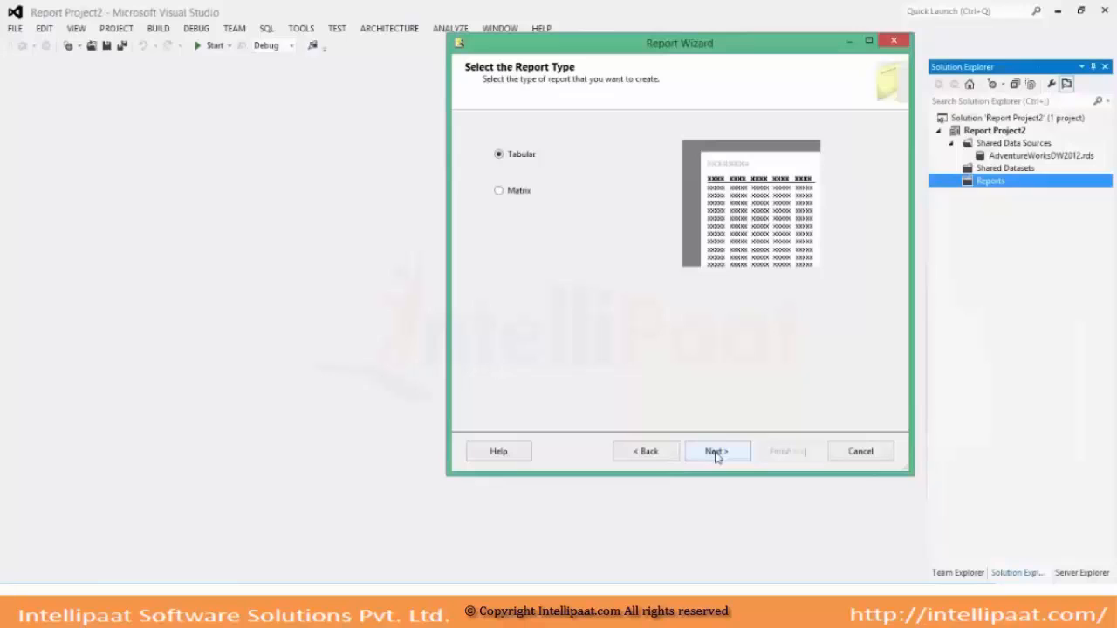
{"action": "left_click", "coordinate": [514, 194]}
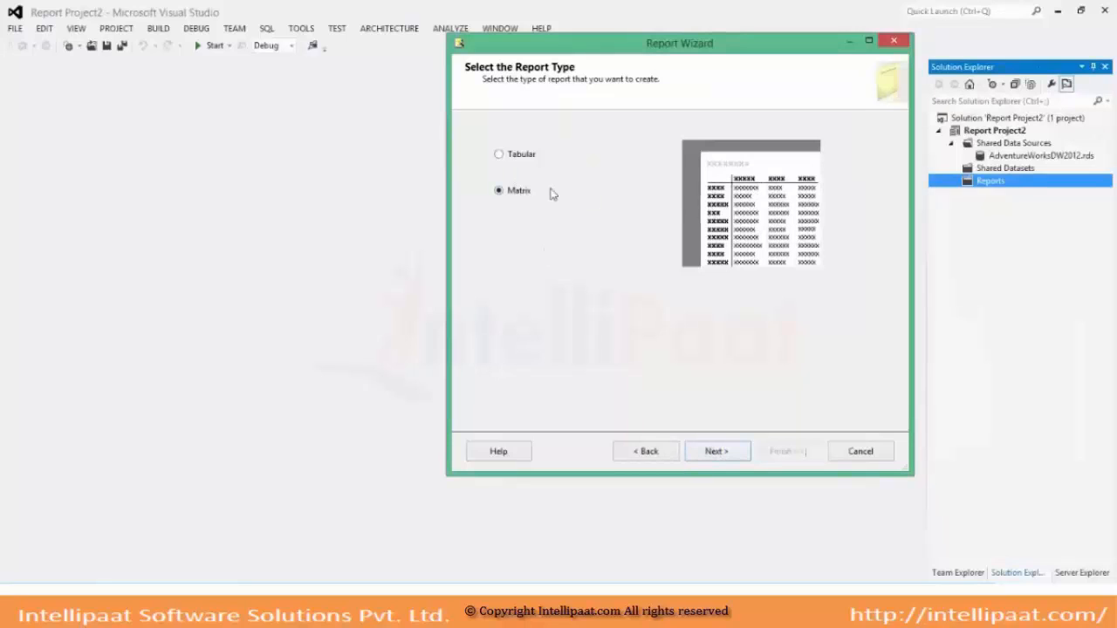
{"action": "left_click", "coordinate": [514, 154]}
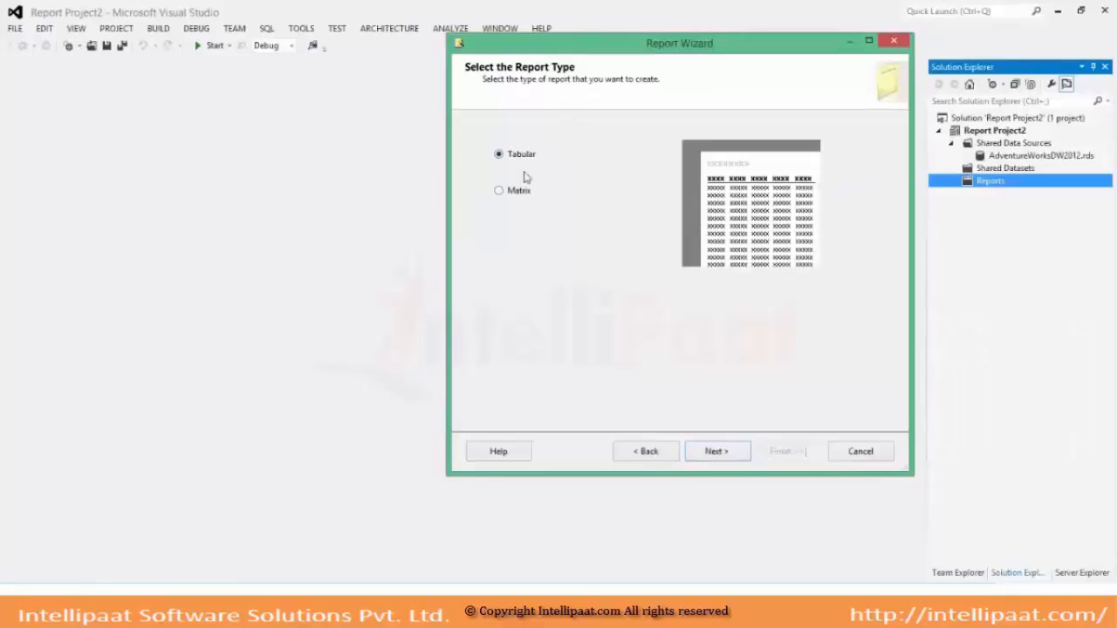
{"action": "left_click", "coordinate": [723, 451]}
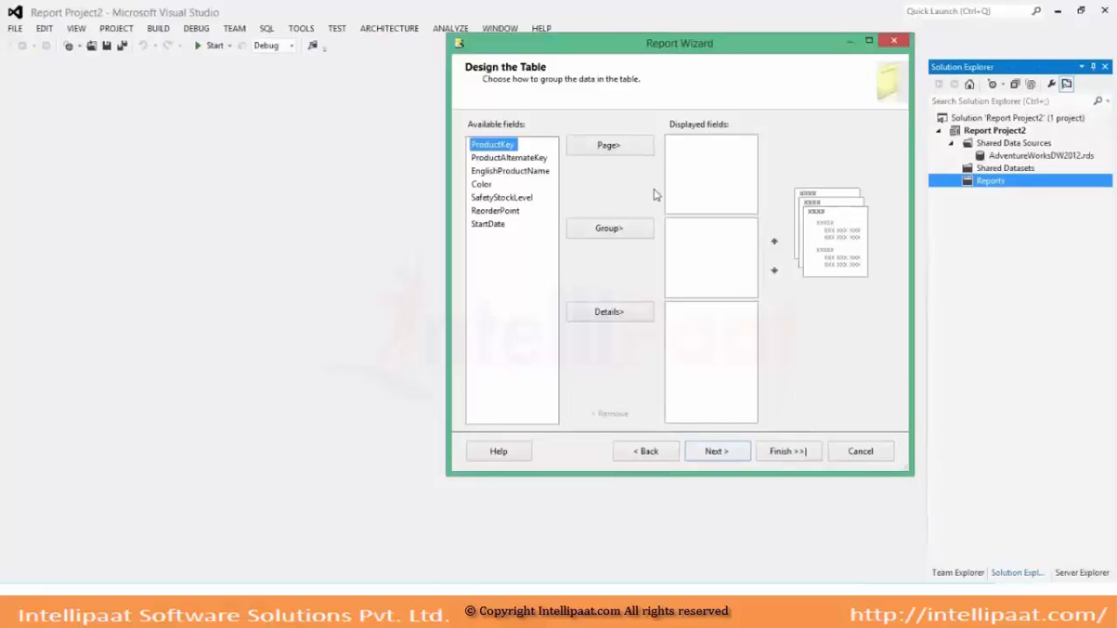
Group the table by Color and add all remaining available fields to the details.
{"action": "left_click", "coordinate": [485, 185]}
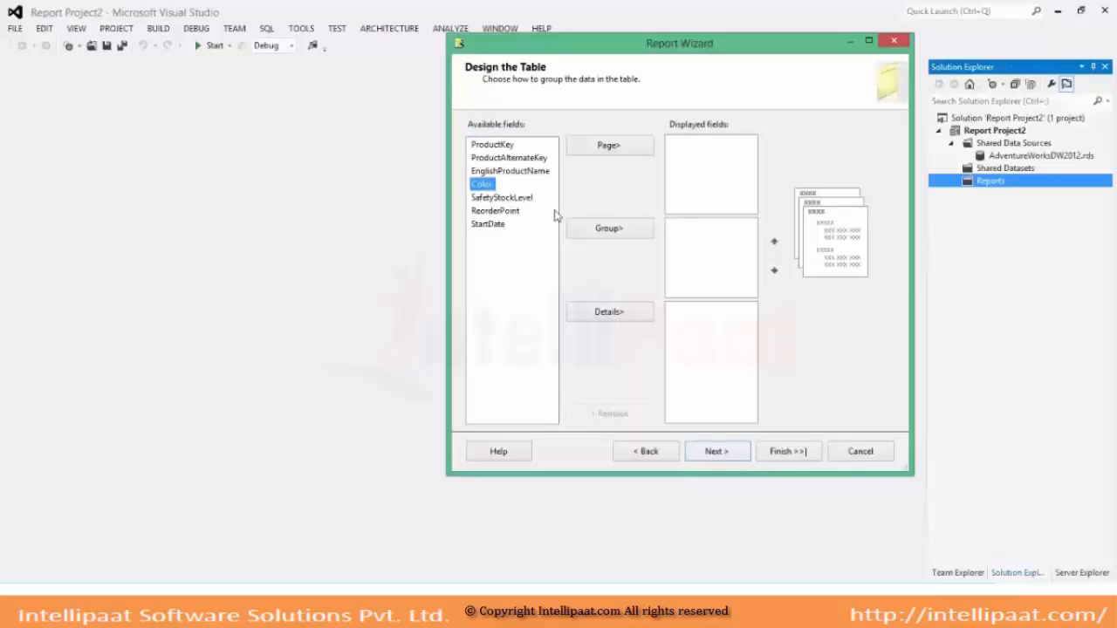
{"action": "left_click", "coordinate": [609, 230]}
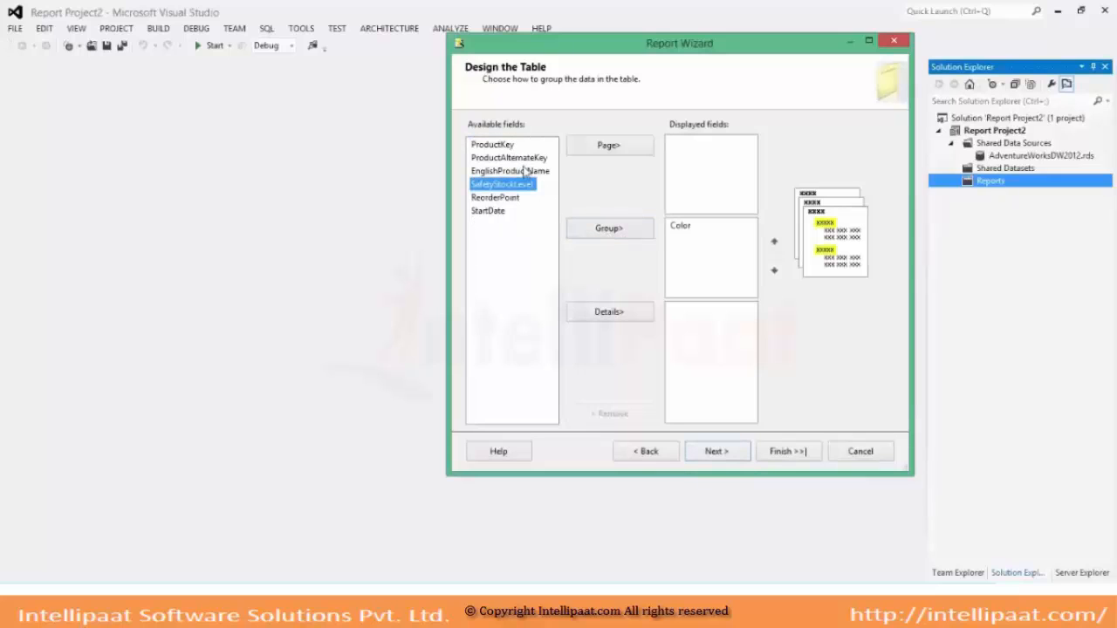
{"action": "left_click", "coordinate": [602, 318]}
{"action": "left_click", "coordinate": [602, 317]}
{"action": "left_click", "coordinate": [602, 317]}
{"action": "left_click", "coordinate": [602, 317]}
{"action": "left_click", "coordinate": [600, 319]}
{"action": "left_click", "coordinate": [601, 319]}
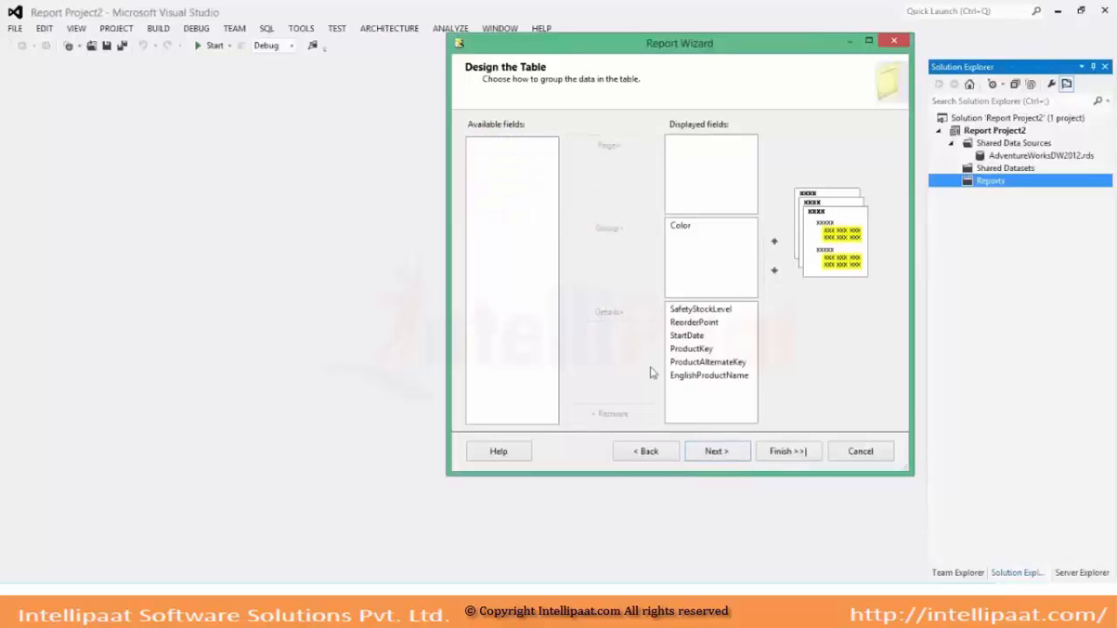
Reorder the detail fields so ProductKey, EnglishProductName and ProductAlternateKey come first, and continue to the table layout.
{"action": "left_click", "coordinate": [692, 382]}
{"action": "left_click_drag", "start_coordinate": [692, 382], "coordinate": [681, 309]}
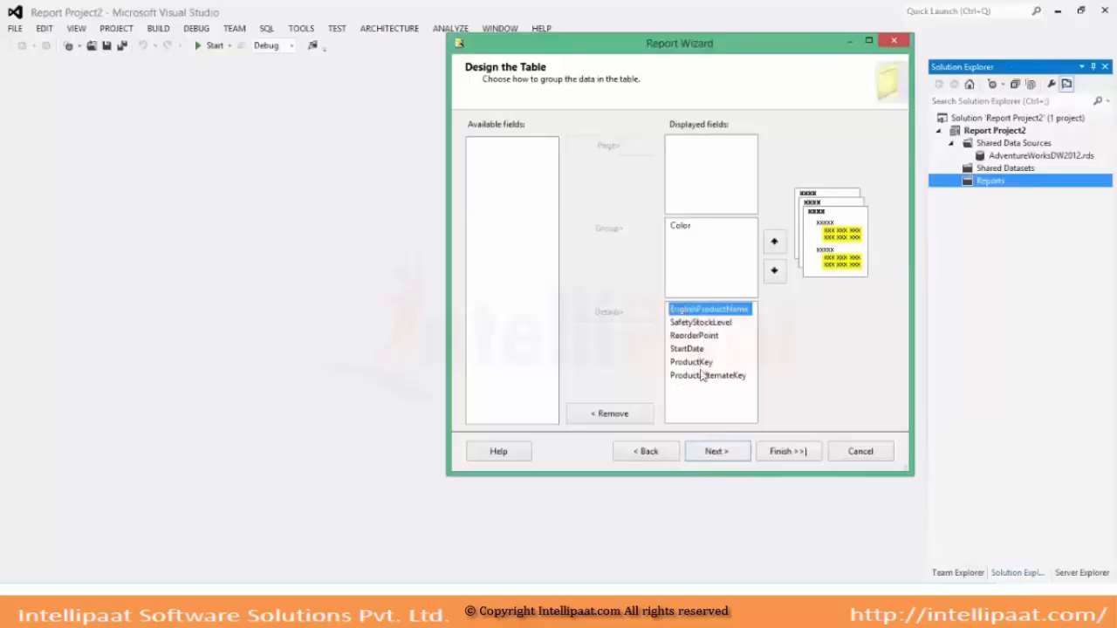
{"action": "left_click_drag", "start_coordinate": [703, 381], "coordinate": [694, 314]}
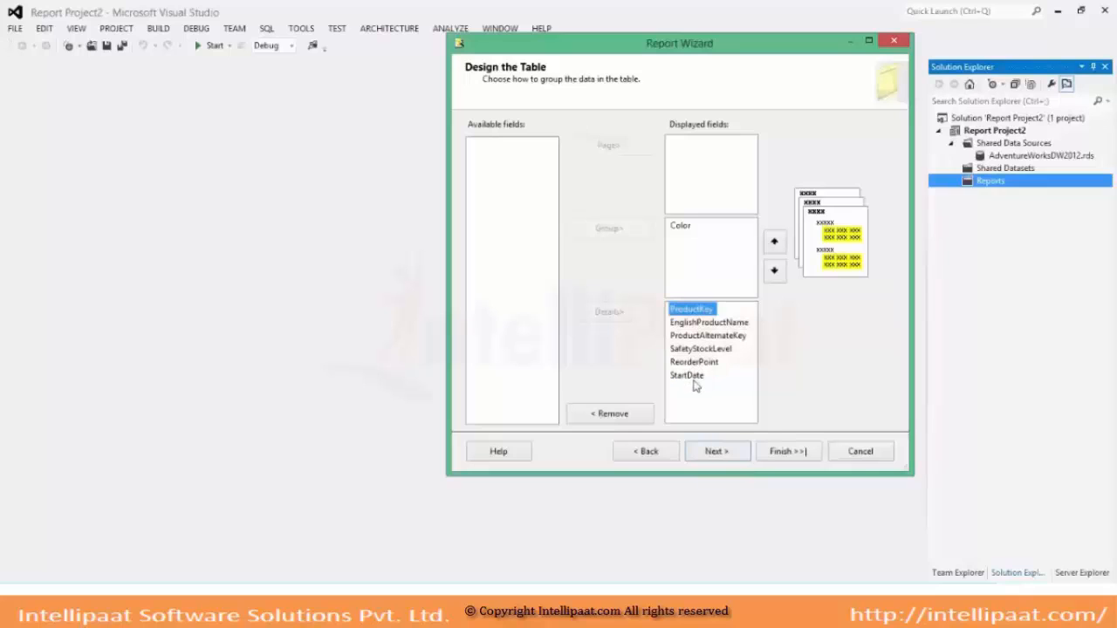
{"action": "left_click", "coordinate": [741, 453]}
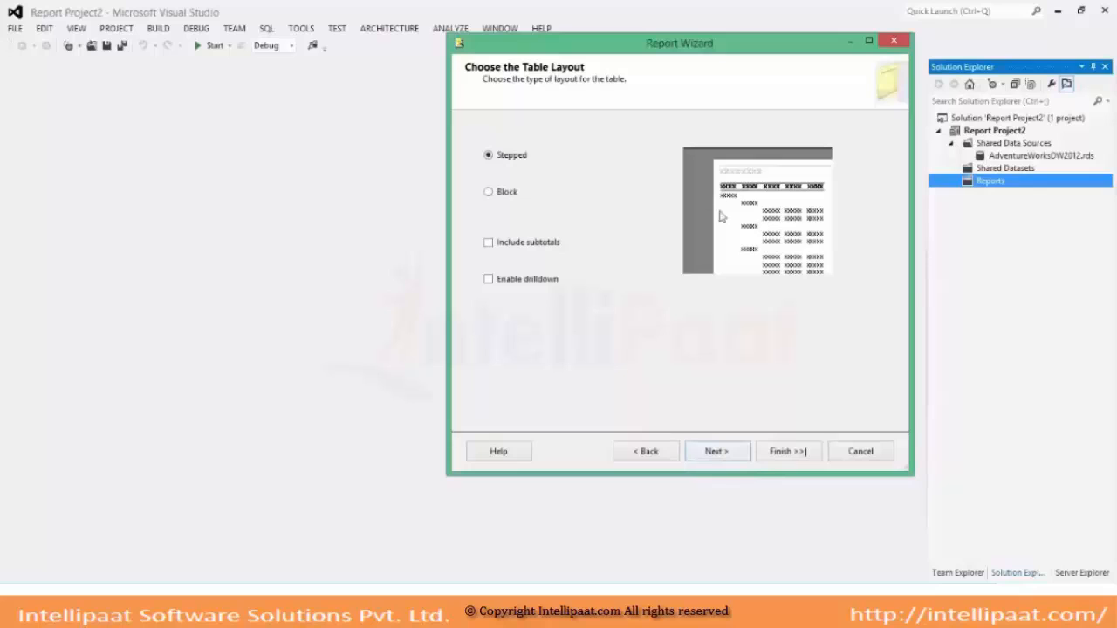
Compare the Block and Stepped layouts, keep Stepped, and continue to the table style.
{"action": "left_click", "coordinate": [505, 200]}
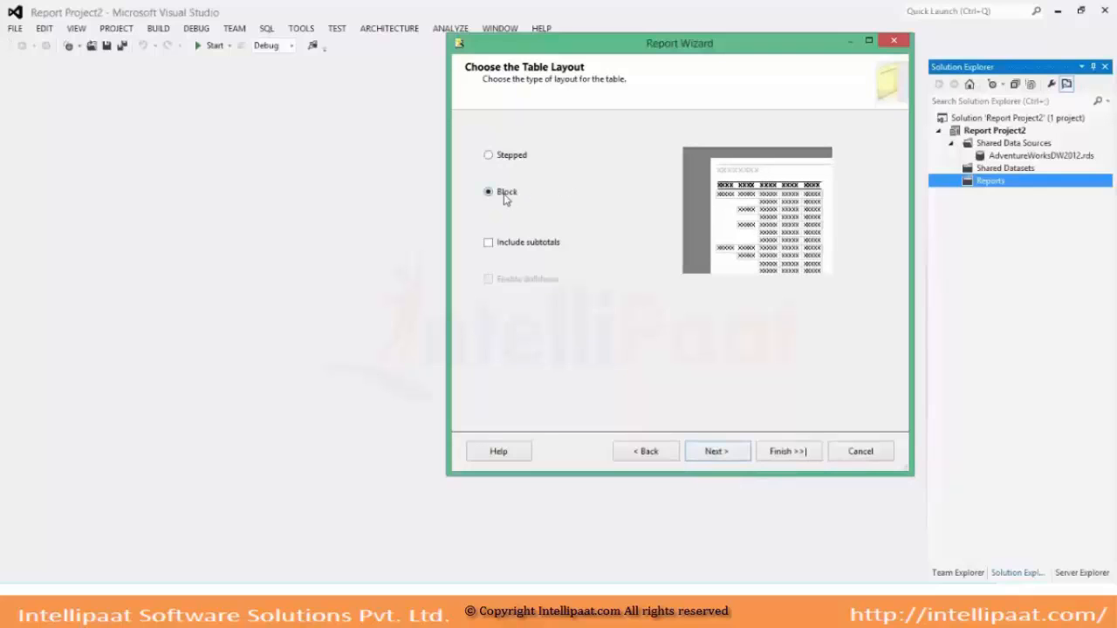
{"action": "left_click", "coordinate": [506, 159]}
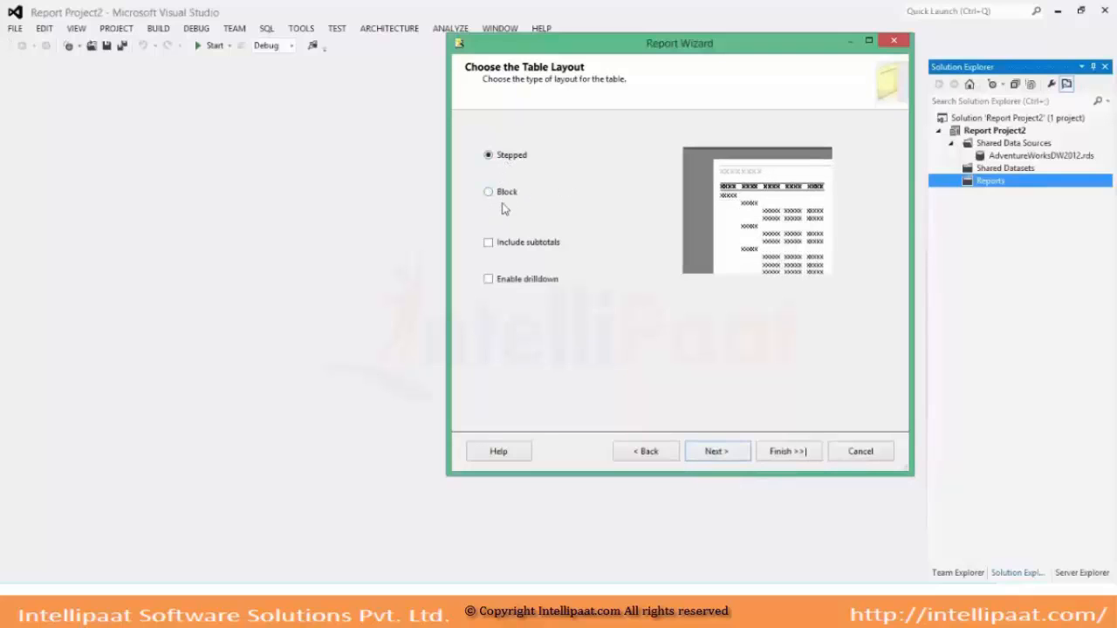
{"action": "left_click", "coordinate": [502, 200]}
{"action": "left_click", "coordinate": [505, 160]}
{"action": "left_click", "coordinate": [717, 451]}
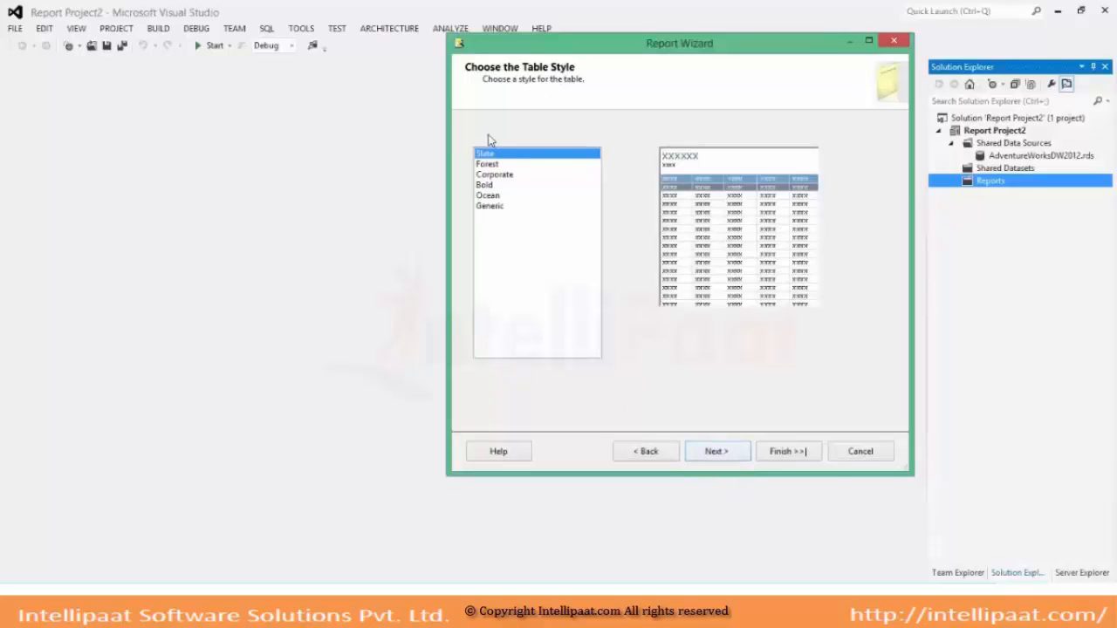
Preview the Forest, Corporate, Bold, Ocean and Generic table styles, and choose Slate.
{"action": "left_click", "coordinate": [487, 165]}
{"action": "left_click", "coordinate": [488, 175]}
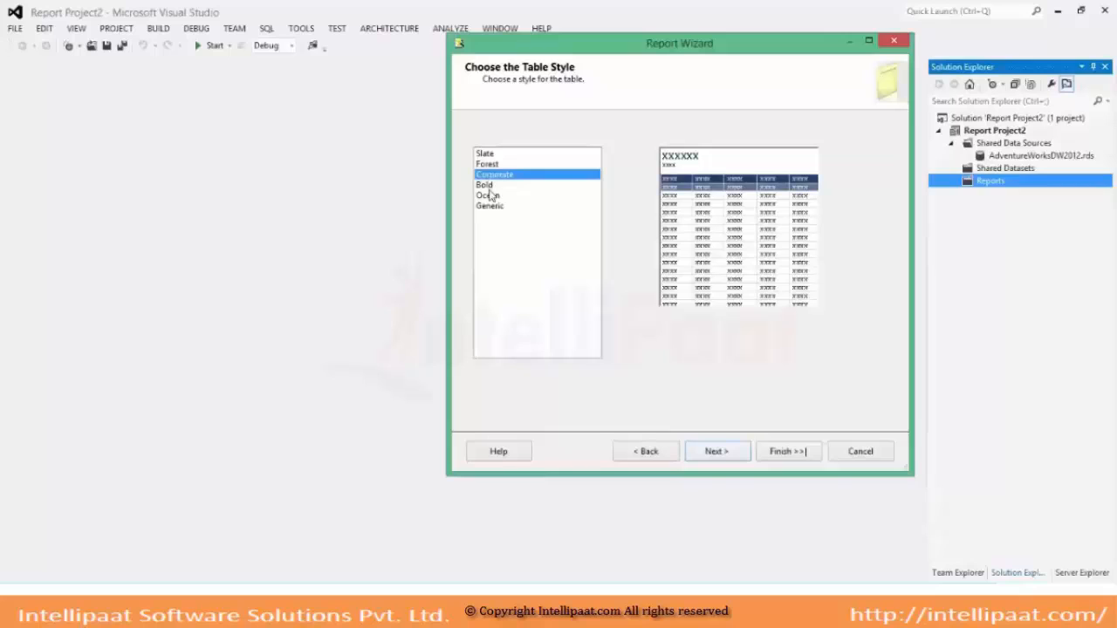
{"action": "left_click", "coordinate": [489, 185]}
{"action": "left_click", "coordinate": [490, 195]}
{"action": "left_click", "coordinate": [490, 208]}
{"action": "left_click", "coordinate": [489, 186]}
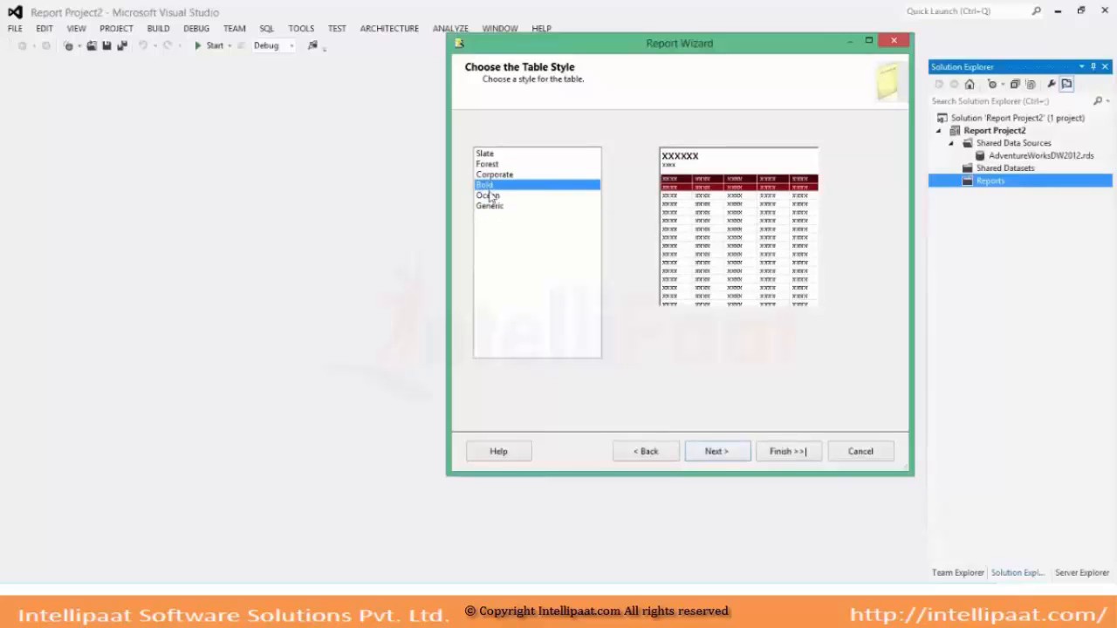
{"action": "left_click", "coordinate": [489, 196]}
{"action": "left_click", "coordinate": [492, 207]}
{"action": "left_click", "coordinate": [487, 156]}
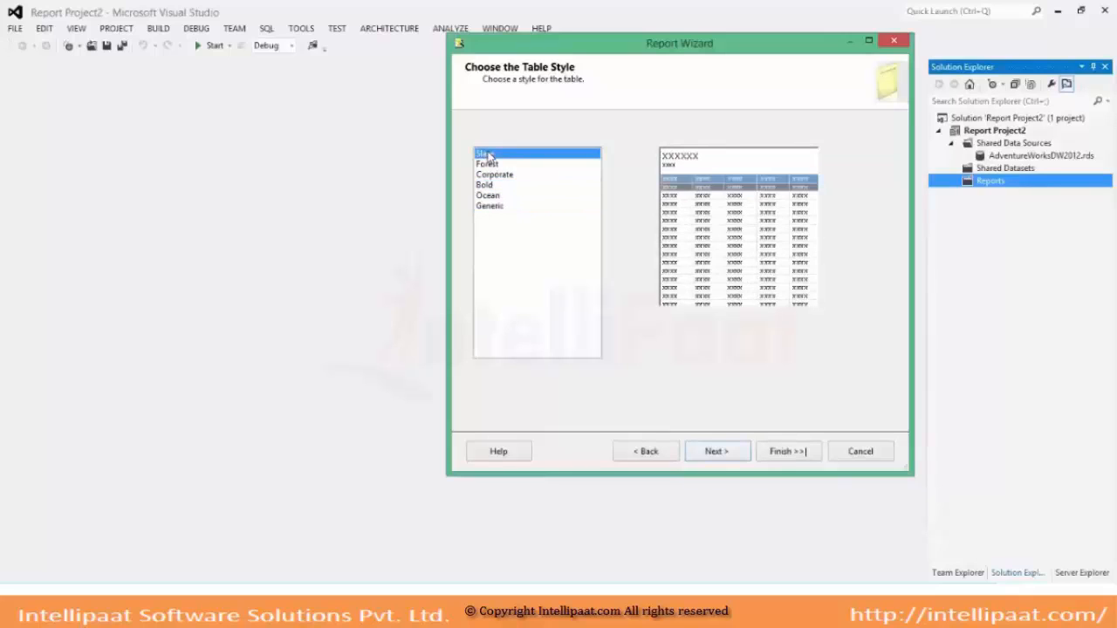
Name the report AdventureWorksProducts, finish the wizard, and show the report in design view.
{"action": "left_click", "coordinate": [717, 452]}
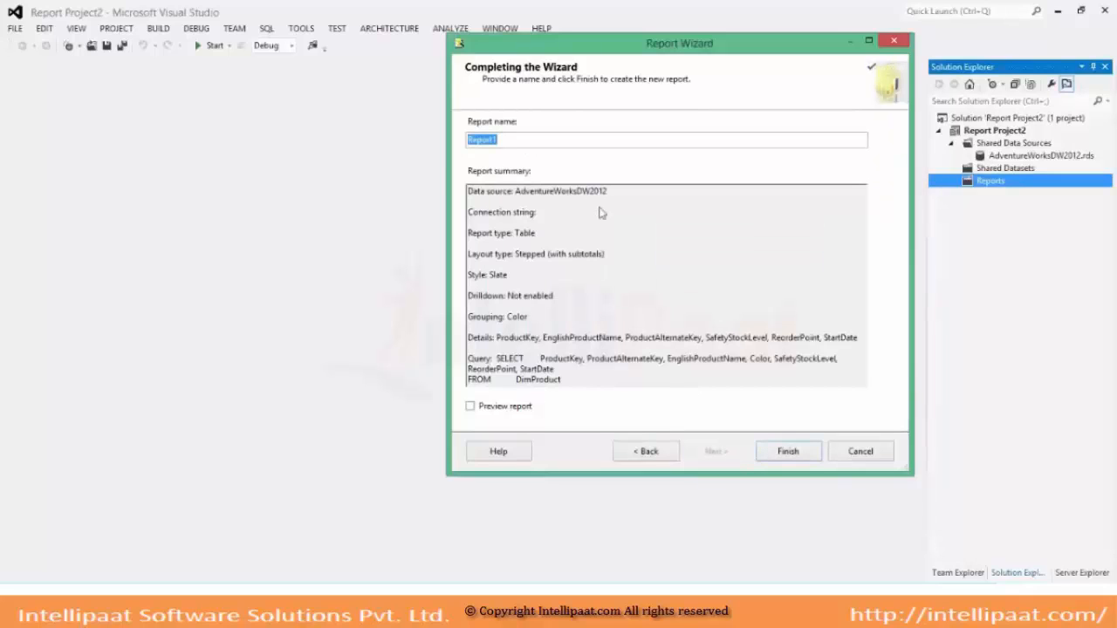
{"action": "type", "text": "AdventureWorksProducts"}
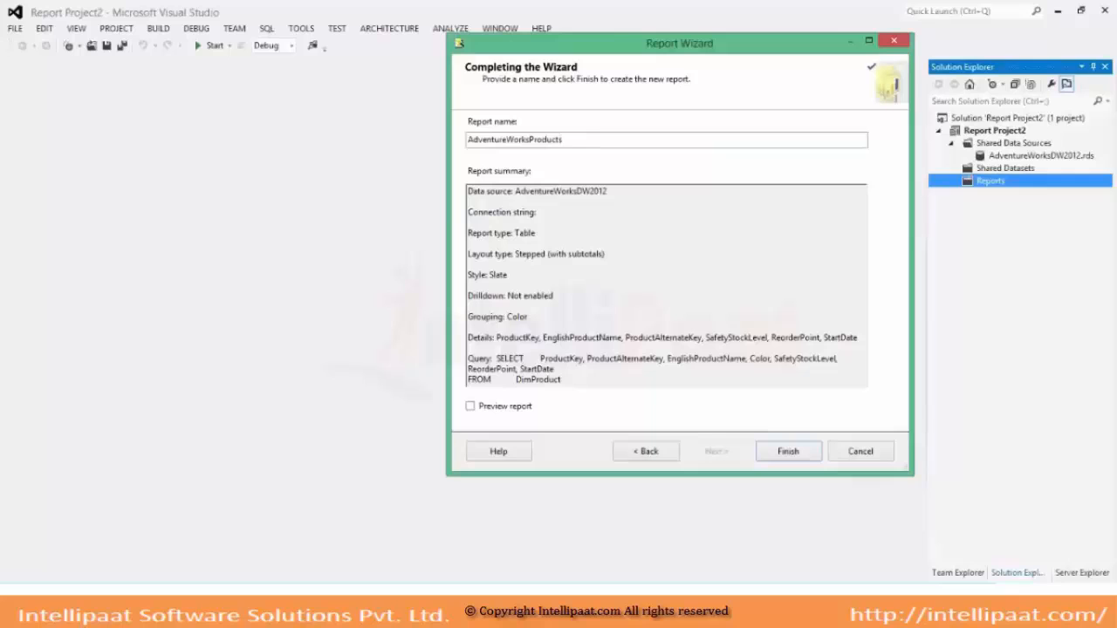
{"action": "key", "text": "Return"}
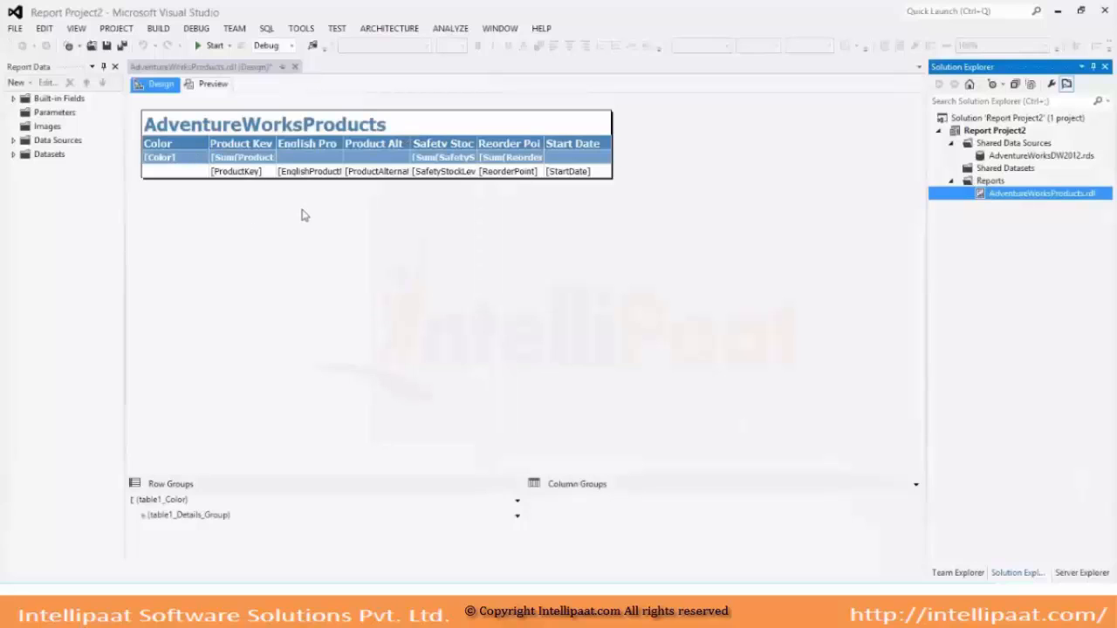
{"action": "left_click", "coordinate": [151, 90]}
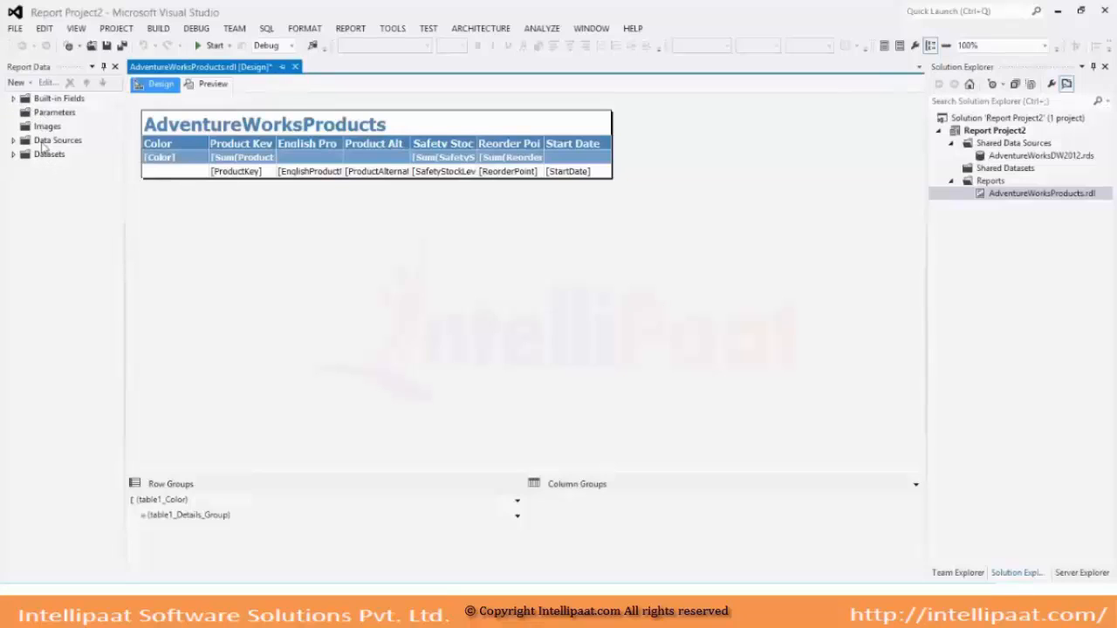
Examine the report data: expand the built-in fields, check the parameters, and expand the data sources to select the AdventureWorksDW2012 source.
{"action": "left_click", "coordinate": [15, 100]}
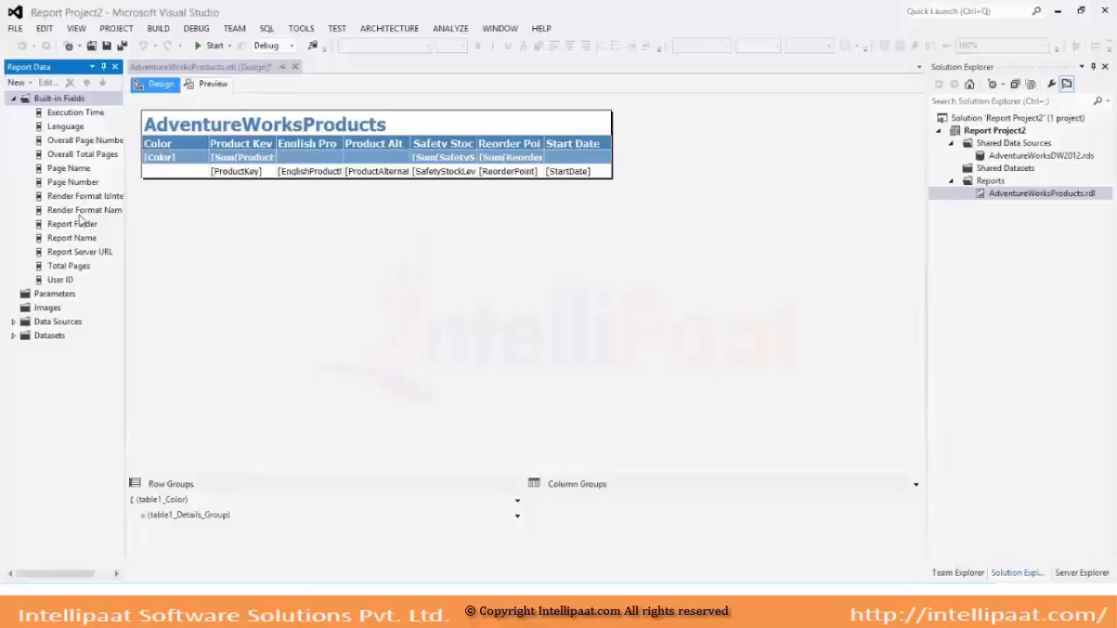
{"action": "left_click", "coordinate": [50, 297]}
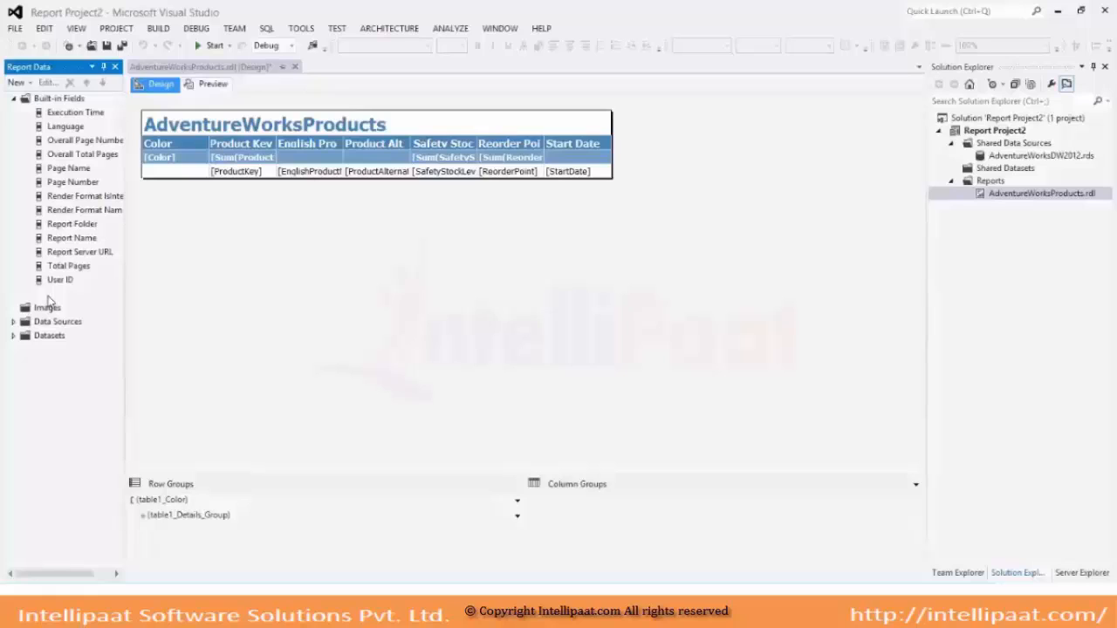
{"action": "left_click", "coordinate": [49, 297]}
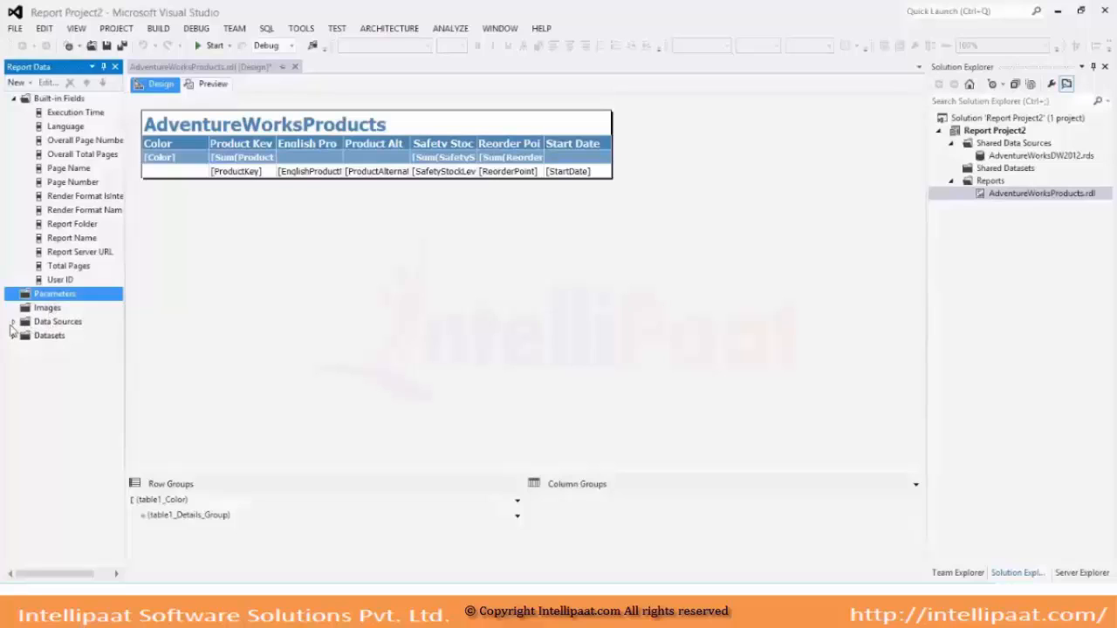
{"action": "left_click", "coordinate": [14, 322]}
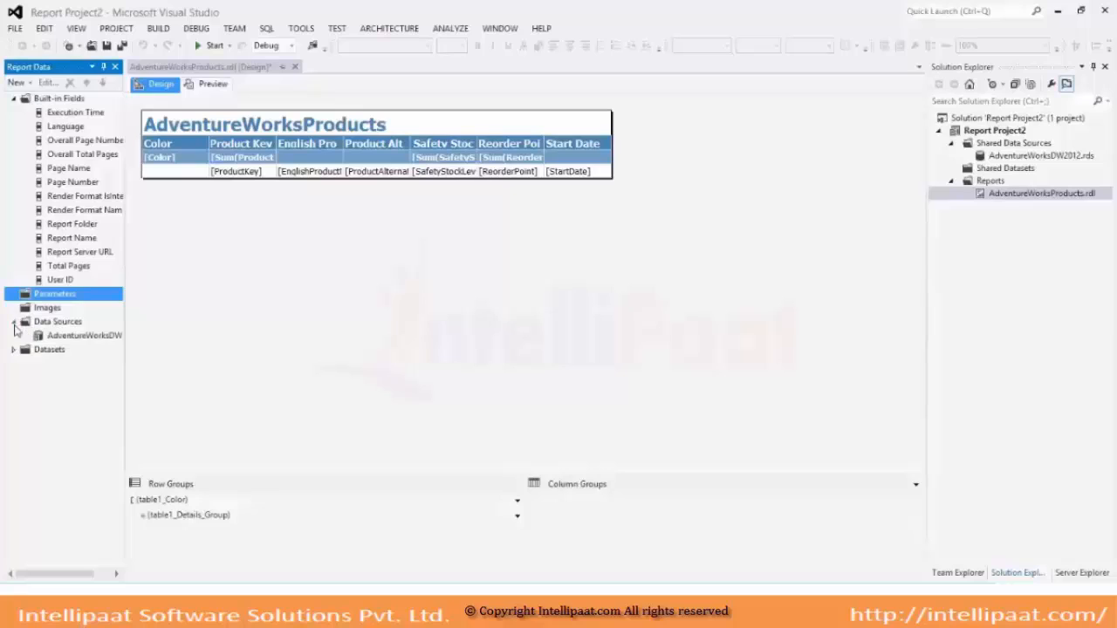
{"action": "left_click", "coordinate": [75, 336]}
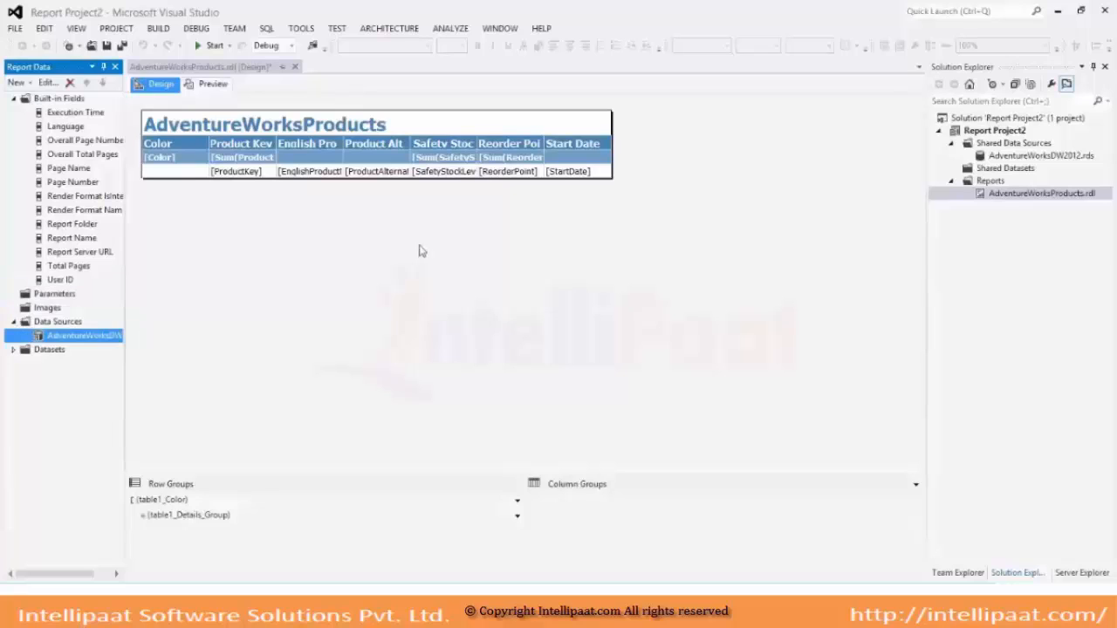
Inspect and close the shared AdventureWorksDW2012 data source's properties, and open the properties of the report's own data source.
{"action": "left_click", "coordinate": [1096, 41]}
{"action": "double_click", "coordinate": [1008, 155]}
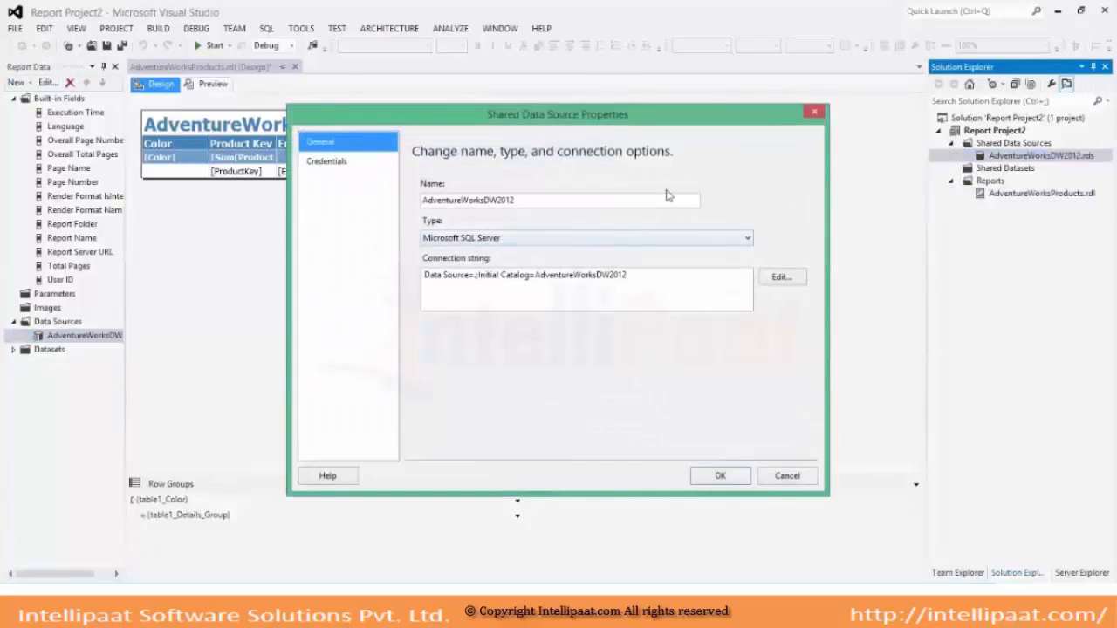
{"action": "left_click", "coordinate": [815, 112]}
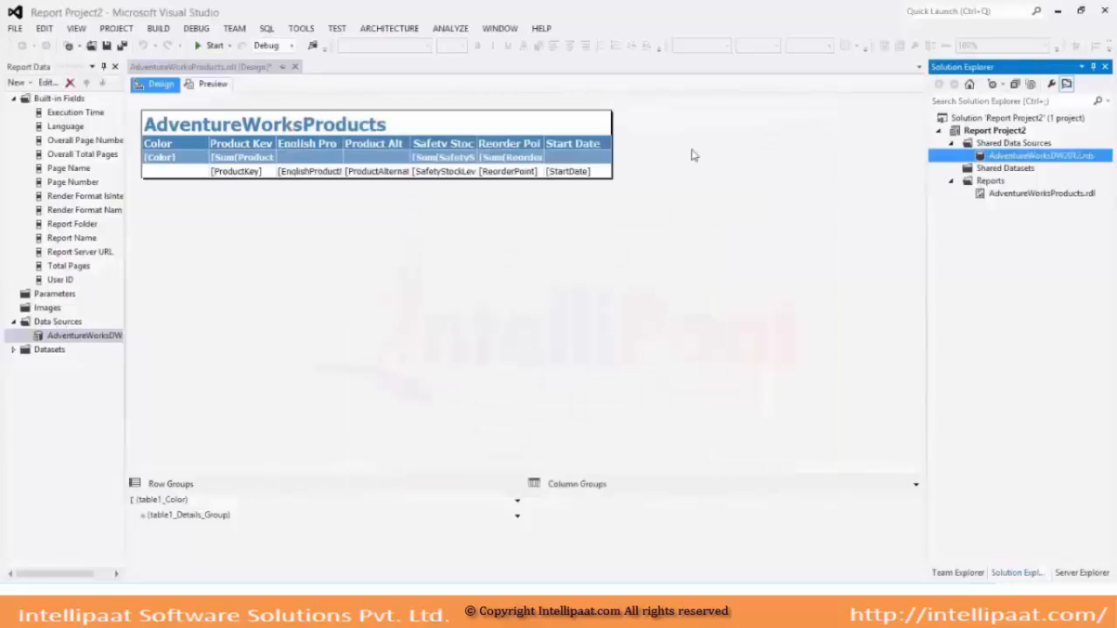
{"action": "double_click", "coordinate": [75, 339]}
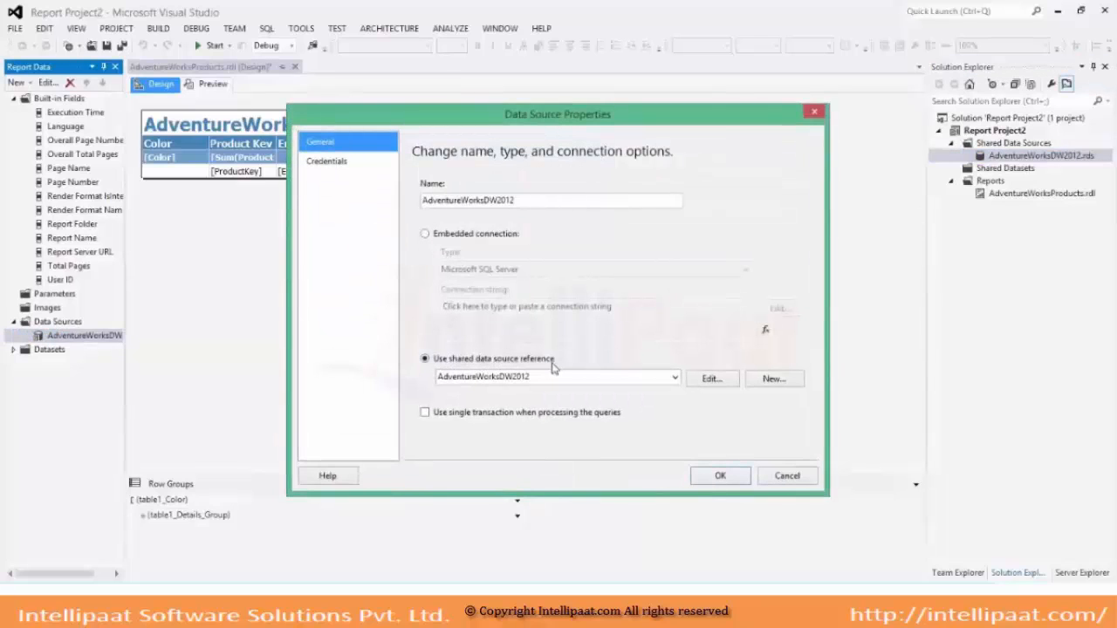
Examine the report data source's shared reference and embedded connection options, including the connection properties, and confirm with the shared AdventureWorksDW2012 reference selected.
{"action": "left_click", "coordinate": [675, 377]}
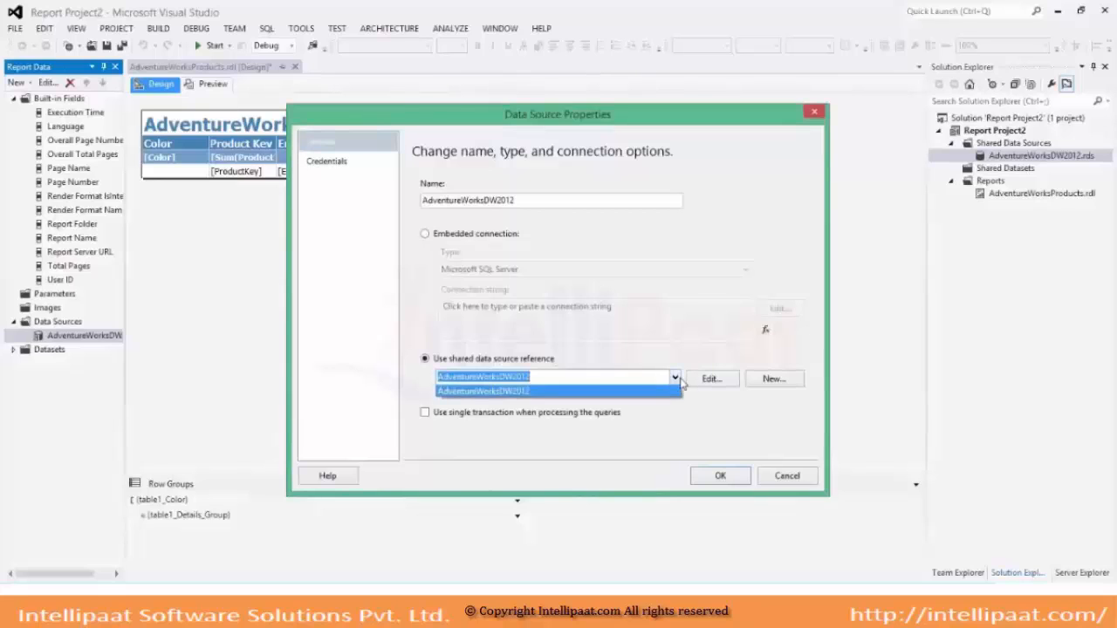
{"action": "left_click", "coordinate": [682, 384]}
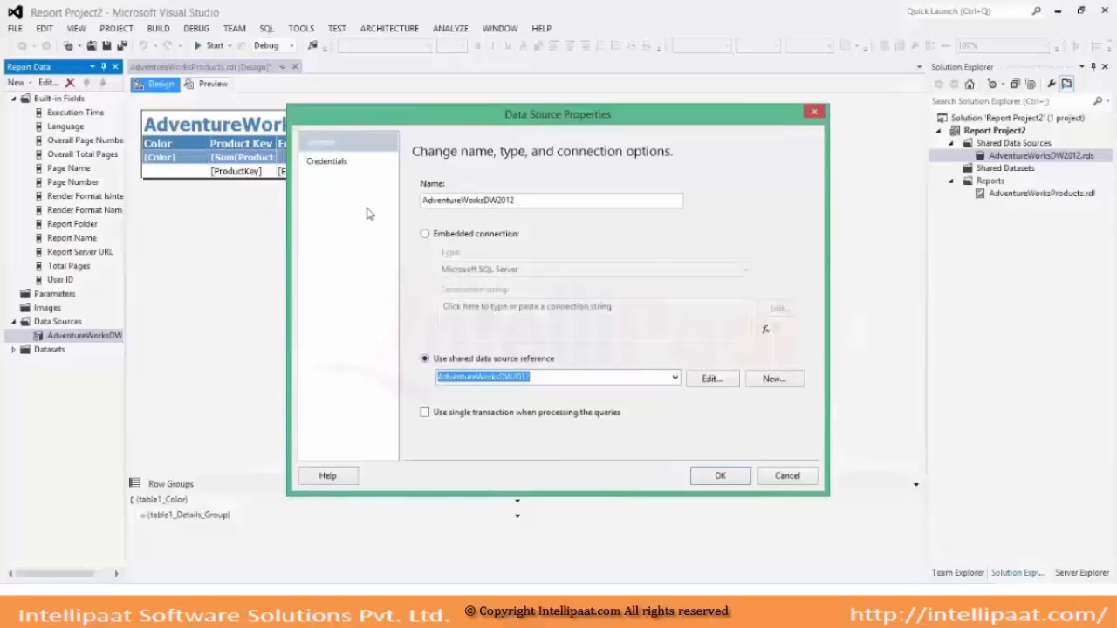
{"action": "left_click", "coordinate": [425, 235]}
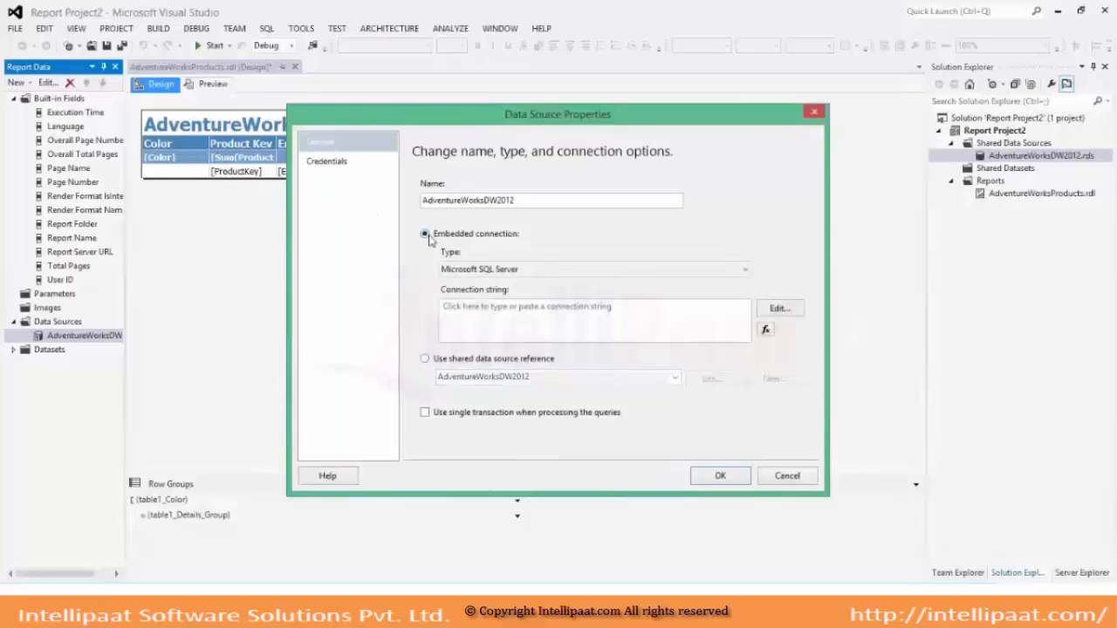
{"action": "left_click", "coordinate": [778, 309]}
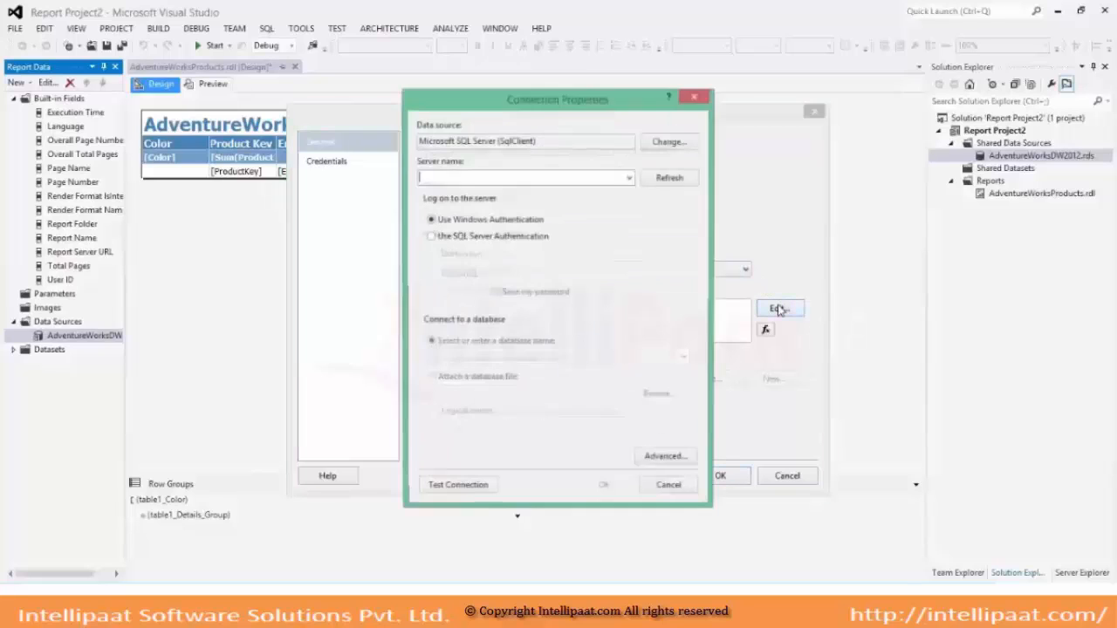
{"action": "left_click", "coordinate": [694, 96]}
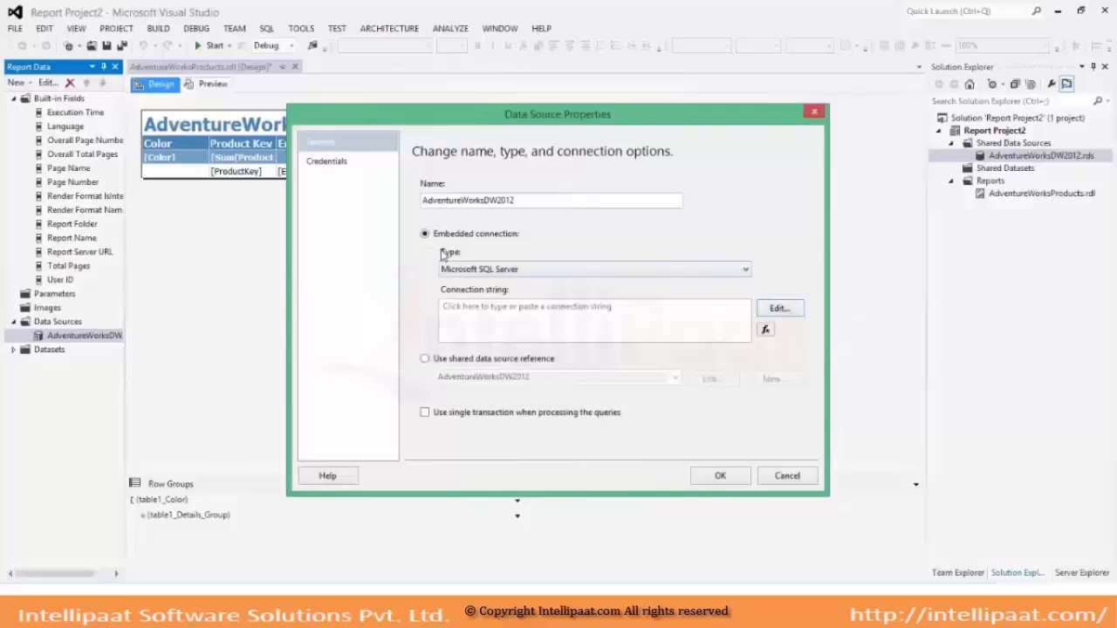
{"action": "left_click", "coordinate": [426, 359]}
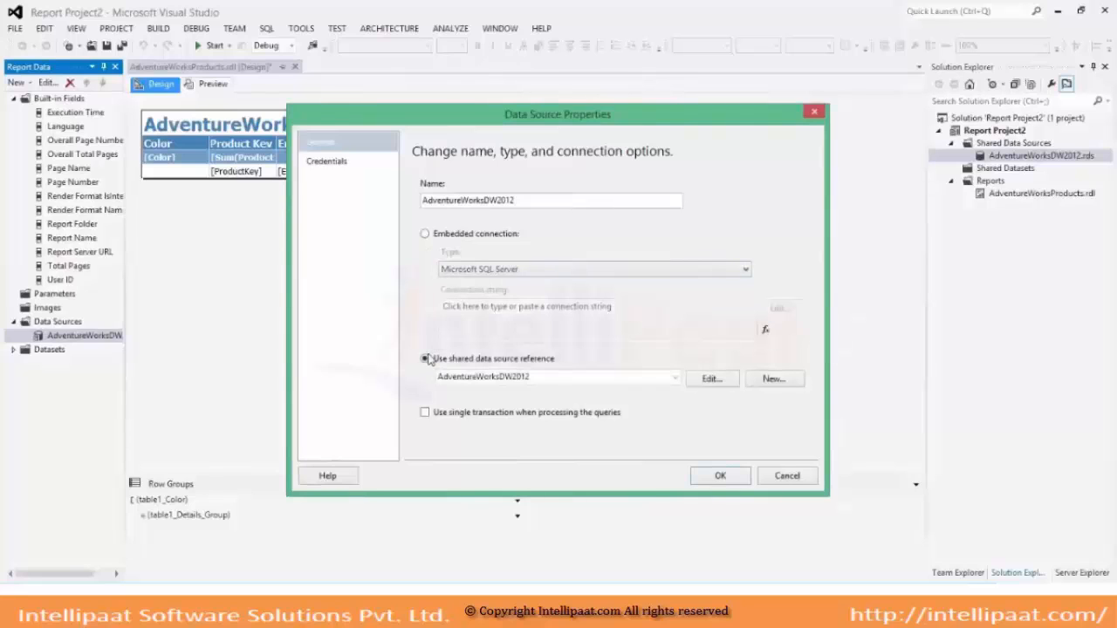
{"action": "left_click", "coordinate": [720, 476]}
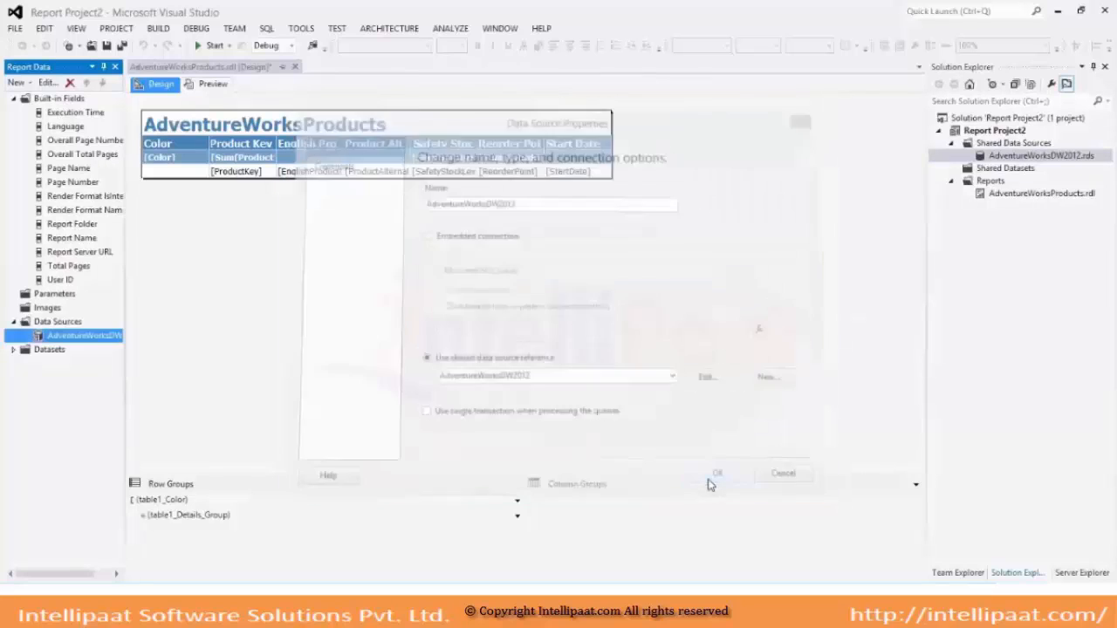
Expand the report's datasets, inspect the query and fields in DataSet1's properties, and close them.
{"action": "left_click", "coordinate": [13, 350]}
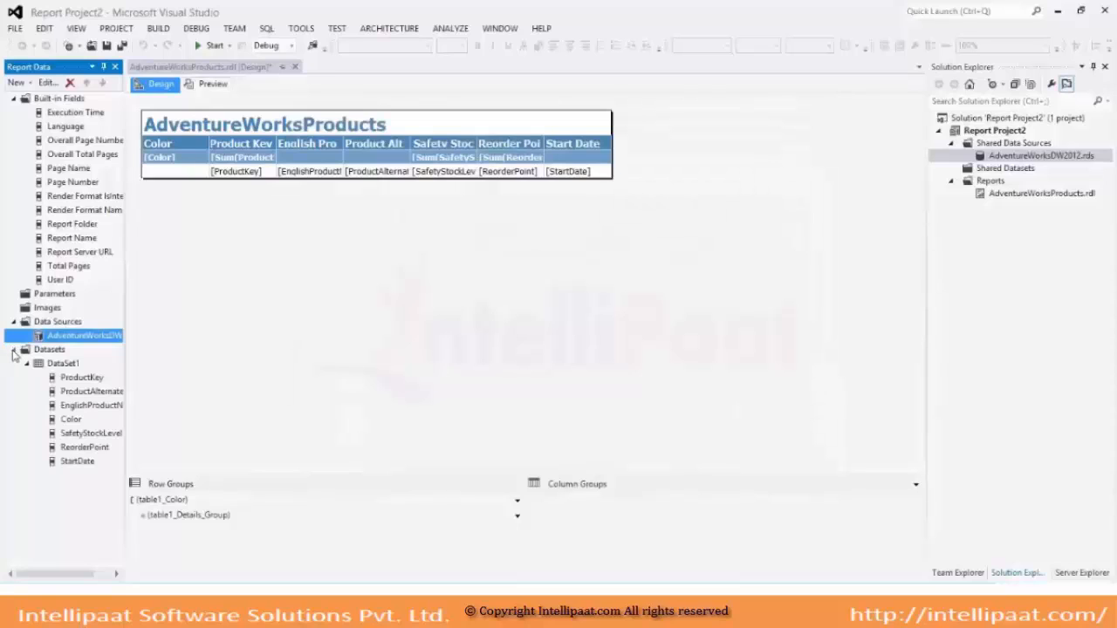
{"action": "left_click", "coordinate": [64, 367]}
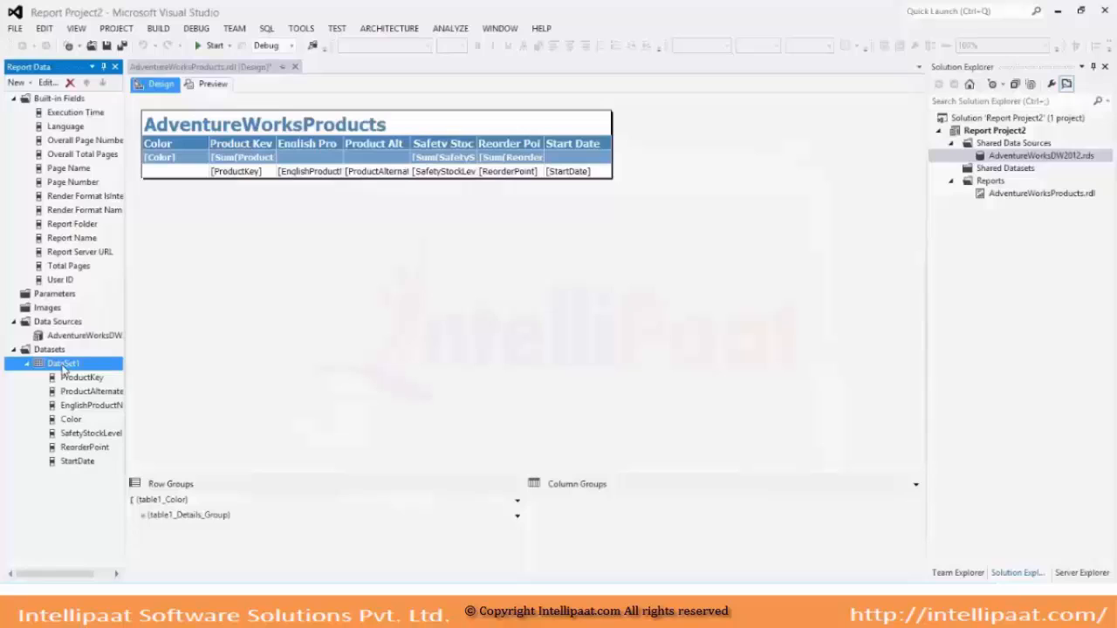
{"action": "double_click", "coordinate": [64, 365]}
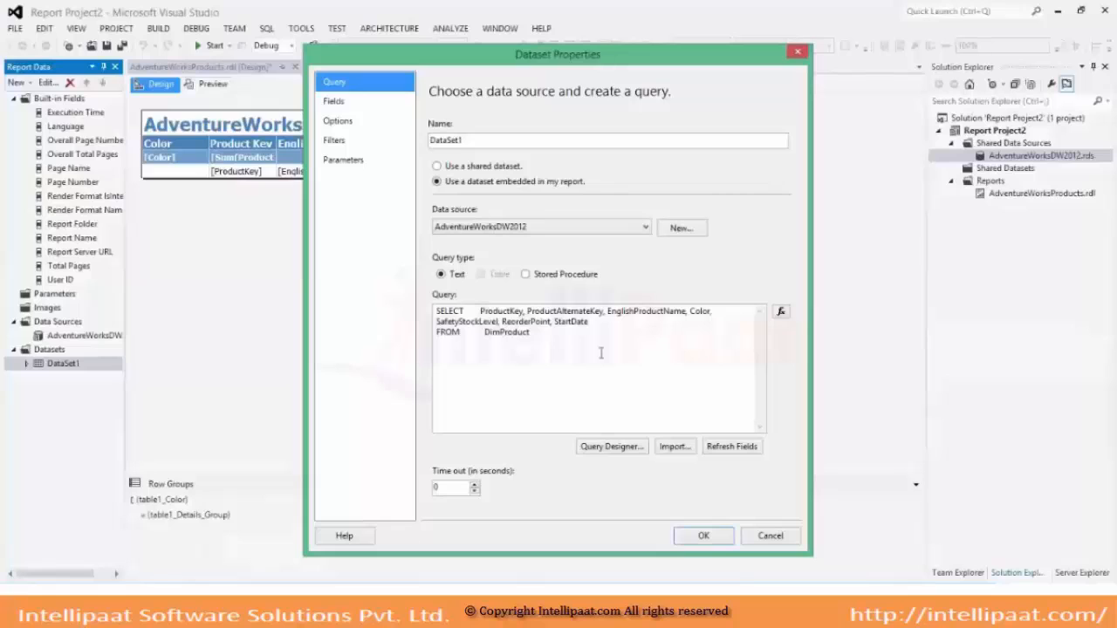
{"action": "left_click", "coordinate": [356, 104]}
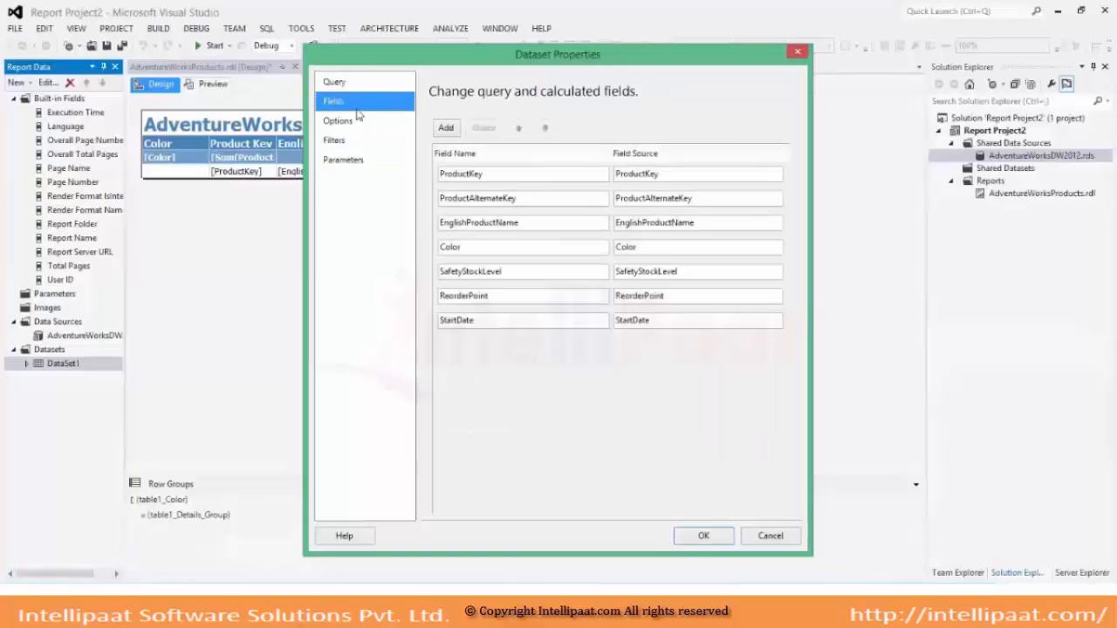
{"action": "left_click", "coordinate": [698, 537]}
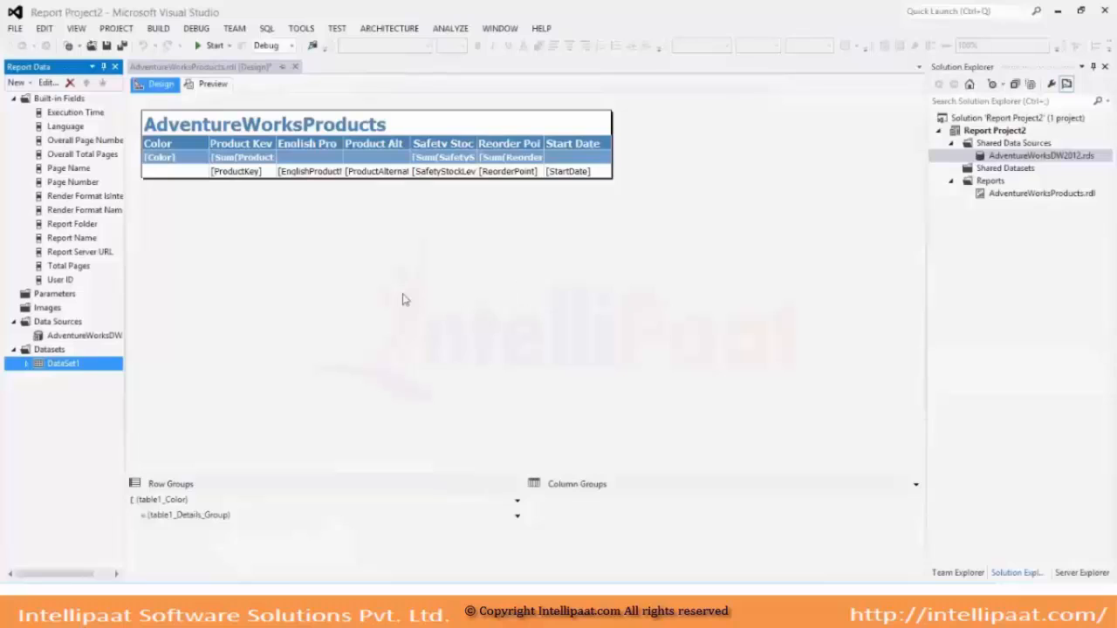
Compare the project's Shared Datasets folder with DataSet1's shared and embedded dataset options, and collapse DataSet1.
{"action": "left_click", "coordinate": [1008, 170]}
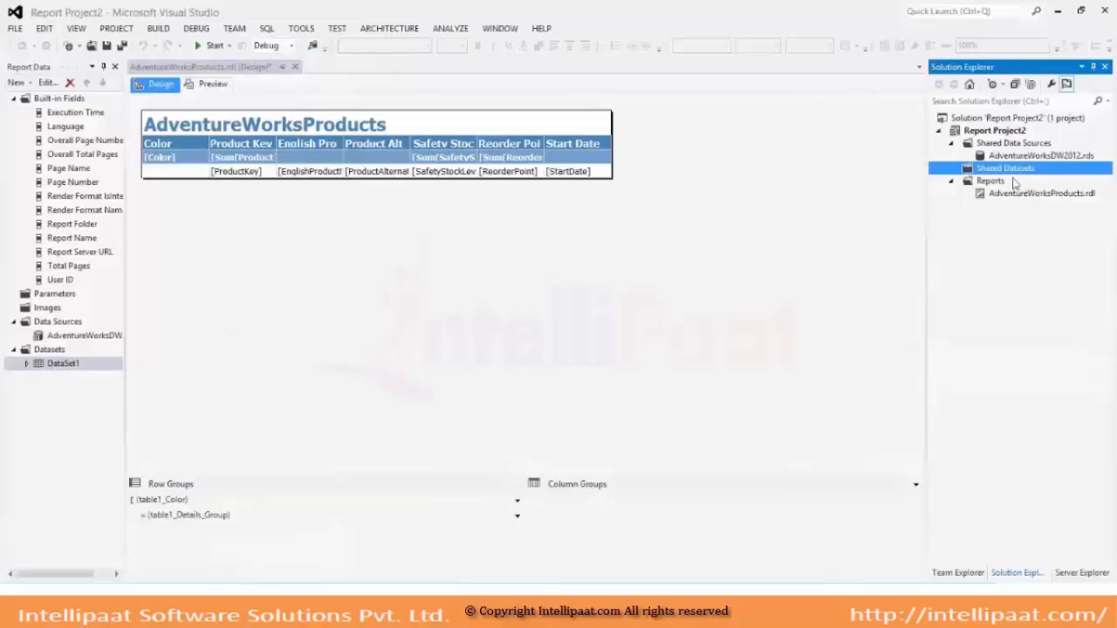
{"action": "left_click", "coordinate": [50, 365]}
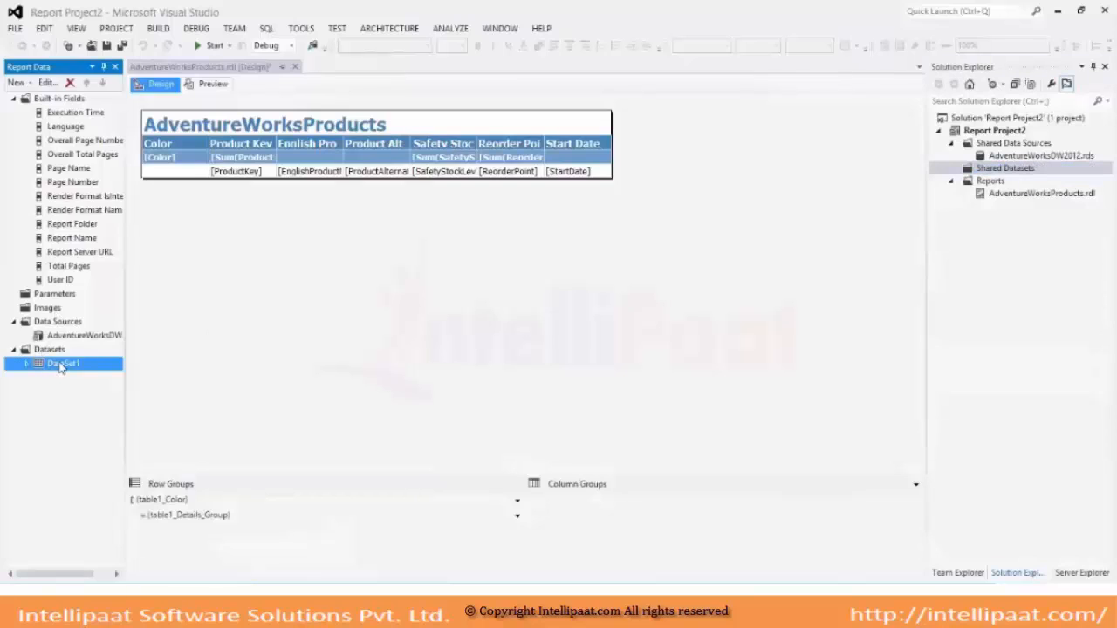
{"action": "double_click", "coordinate": [61, 366]}
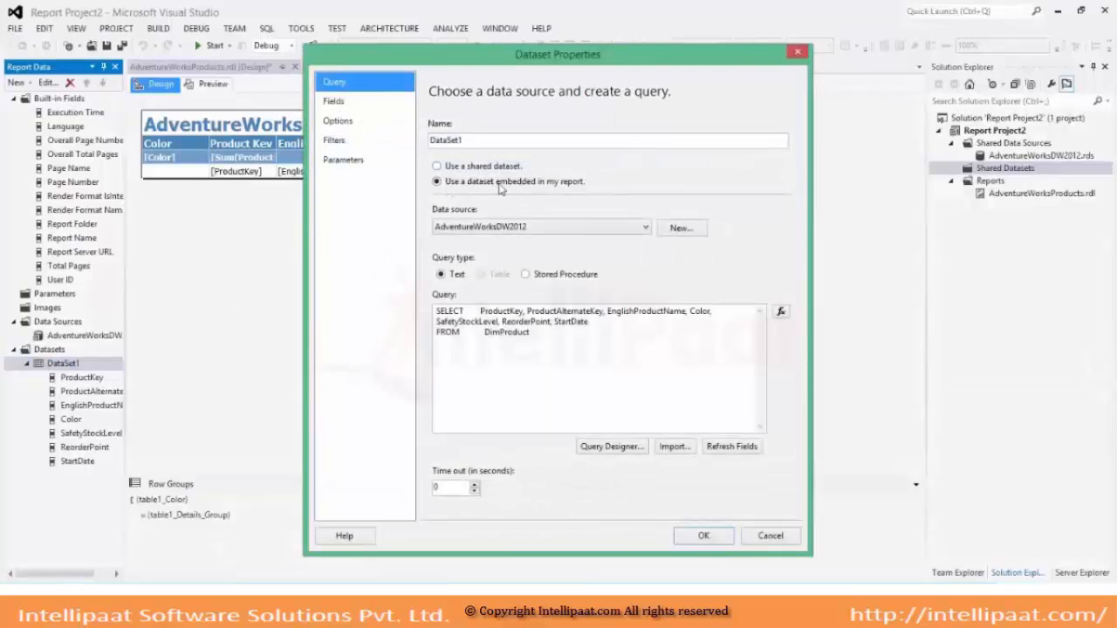
{"action": "left_click", "coordinate": [798, 55]}
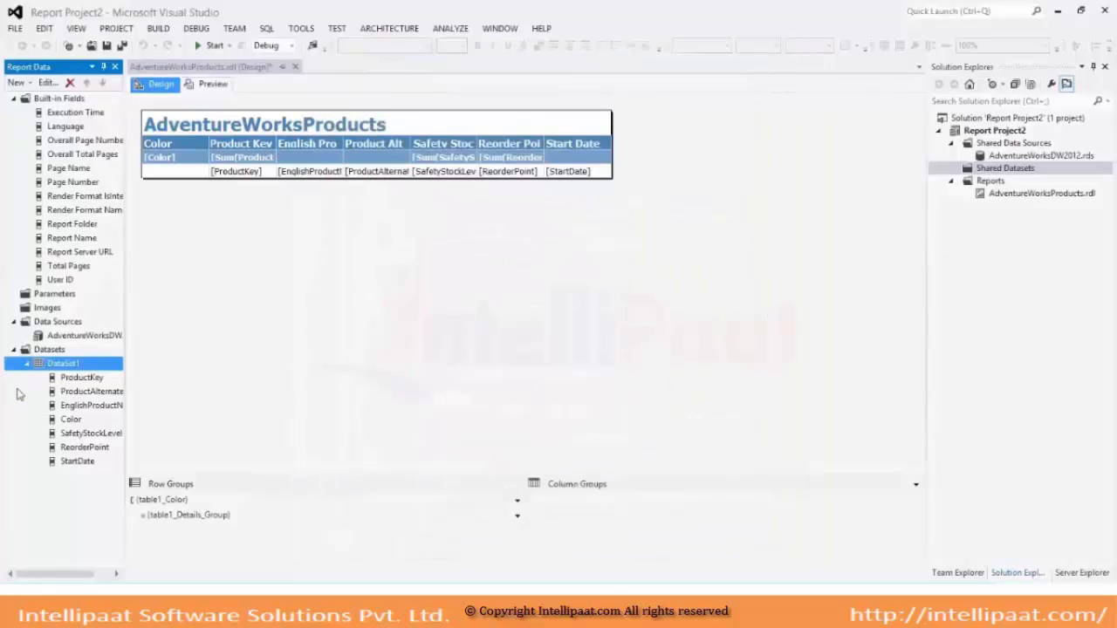
{"action": "left_click", "coordinate": [26, 365]}
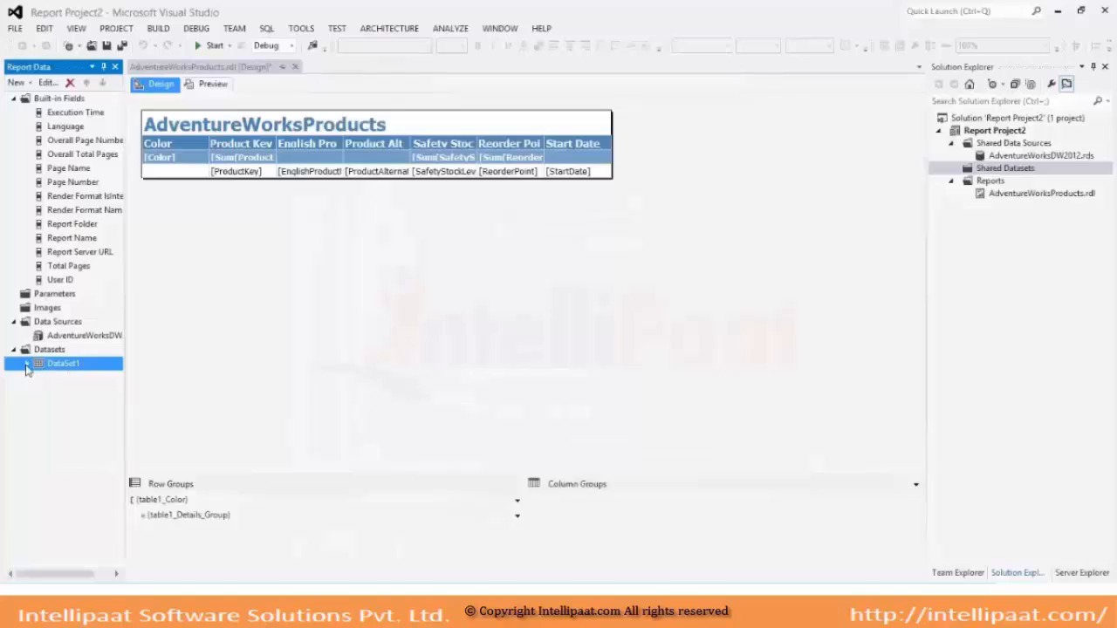
Review the report data source's properties, and locate the Shared Data Sources and Shared Datasets folders in the project.
{"action": "left_click", "coordinate": [77, 338]}
{"action": "double_click", "coordinate": [77, 338]}
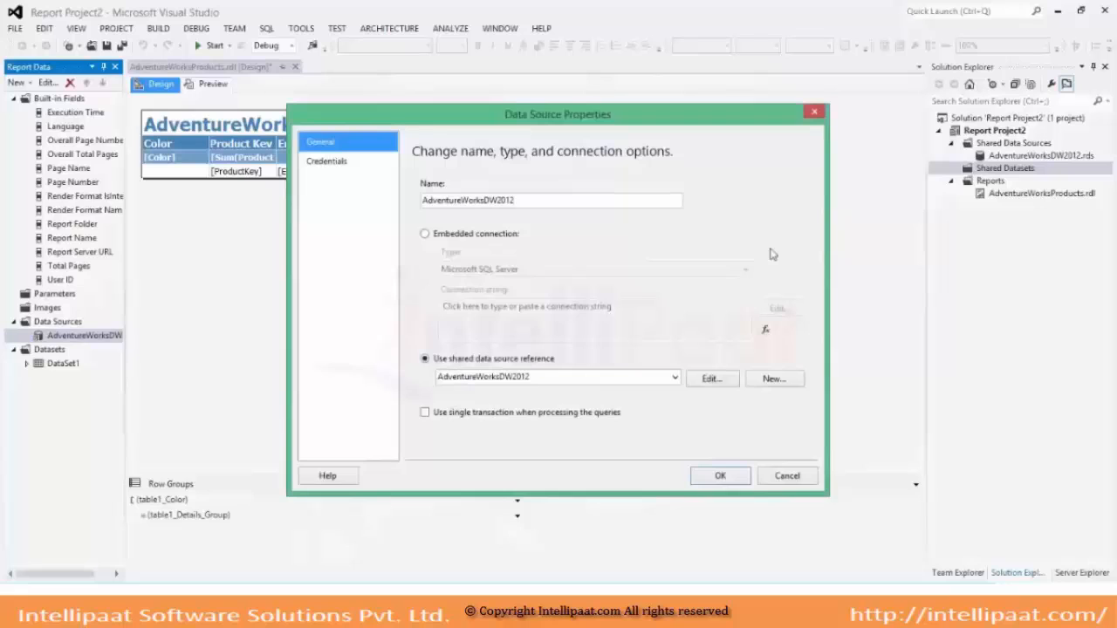
{"action": "left_click", "coordinate": [814, 113]}
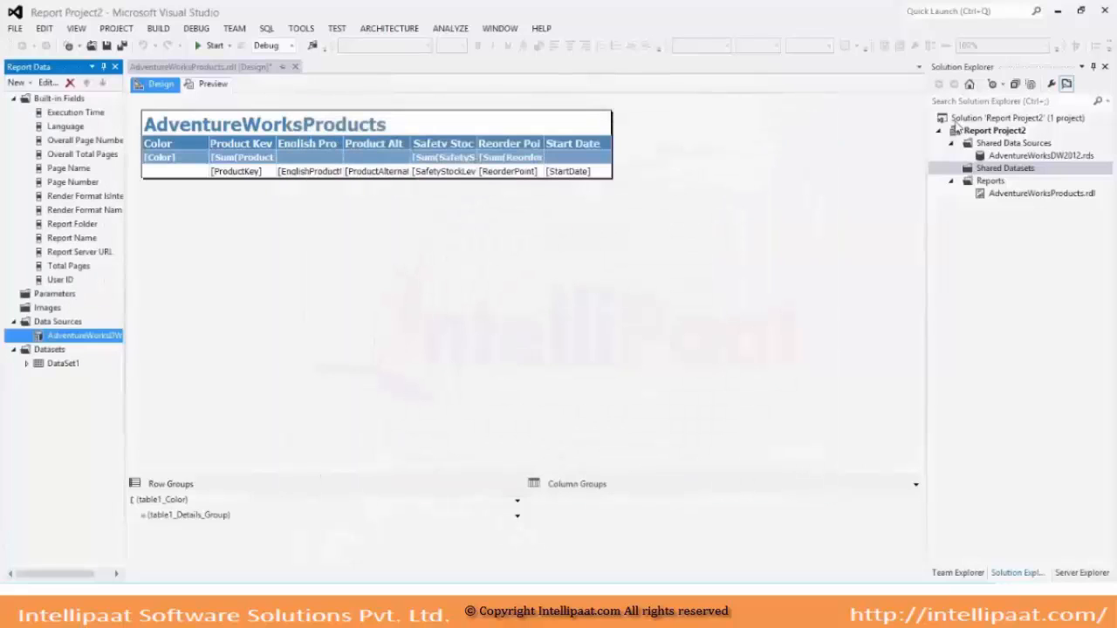
{"action": "left_click", "coordinate": [1004, 146]}
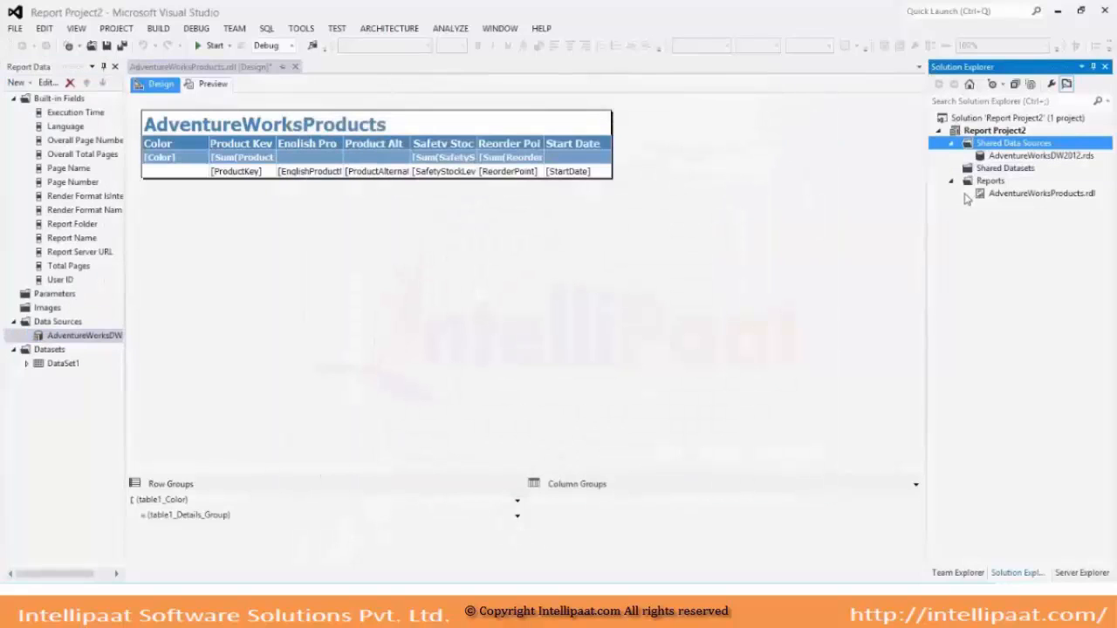
{"action": "left_click", "coordinate": [995, 169]}
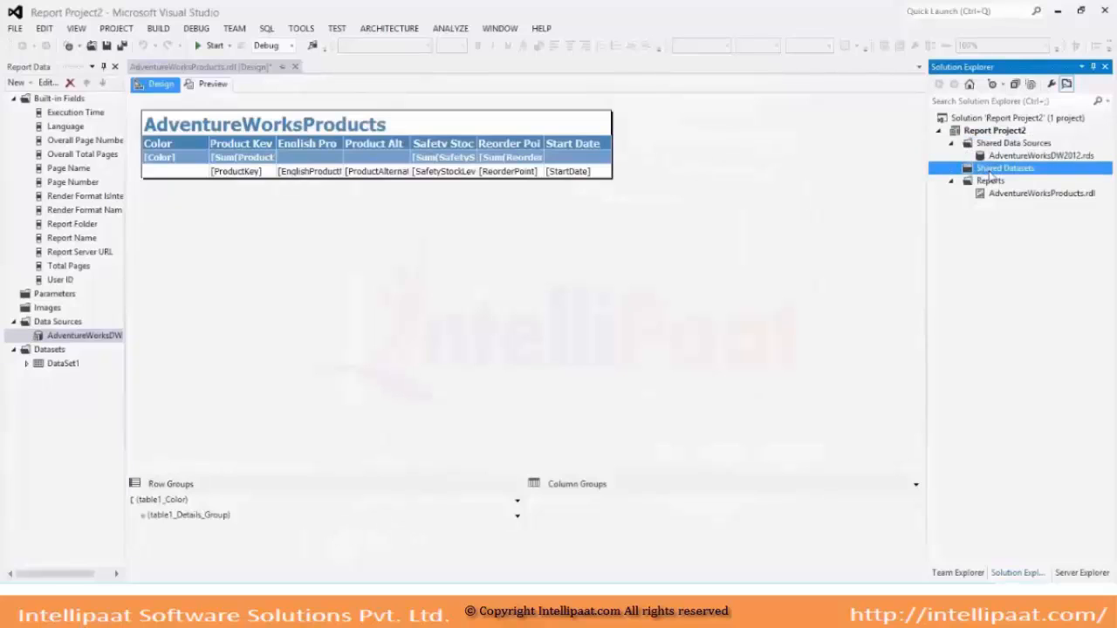
Inspect the group expression in the table1_Color row group's properties and close them.
{"action": "left_click", "coordinate": [488, 299]}
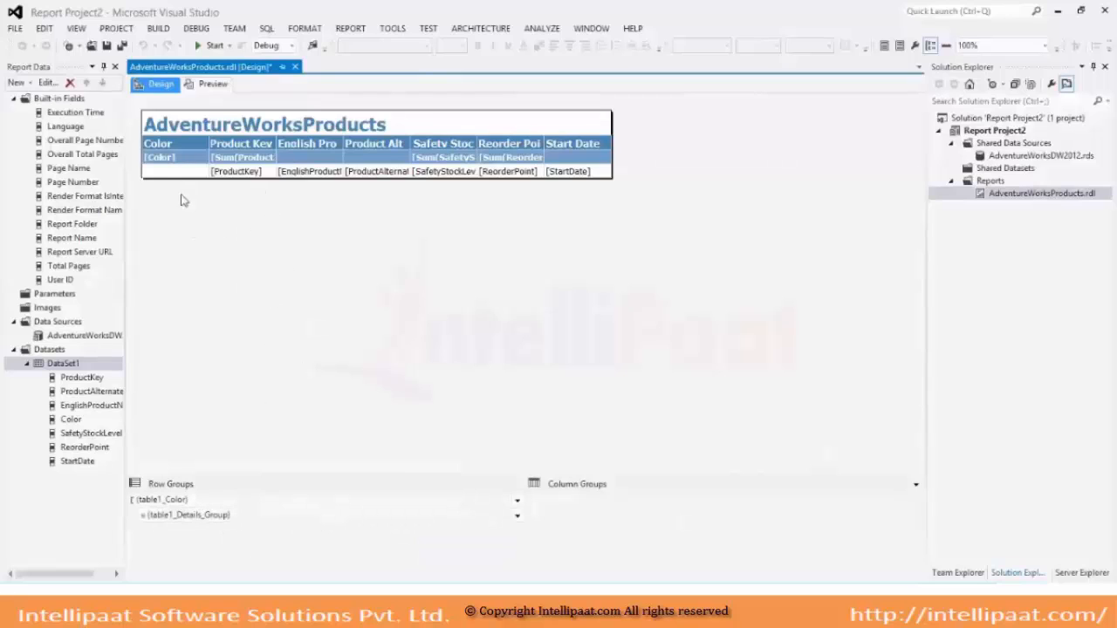
{"action": "left_click", "coordinate": [518, 504]}
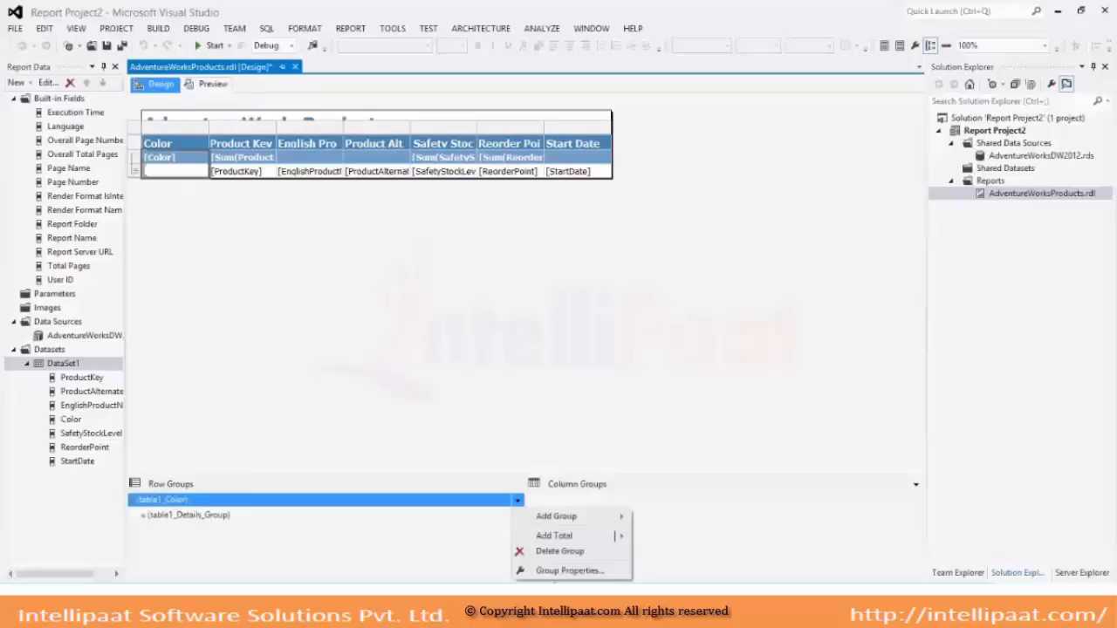
{"action": "left_click", "coordinate": [545, 569]}
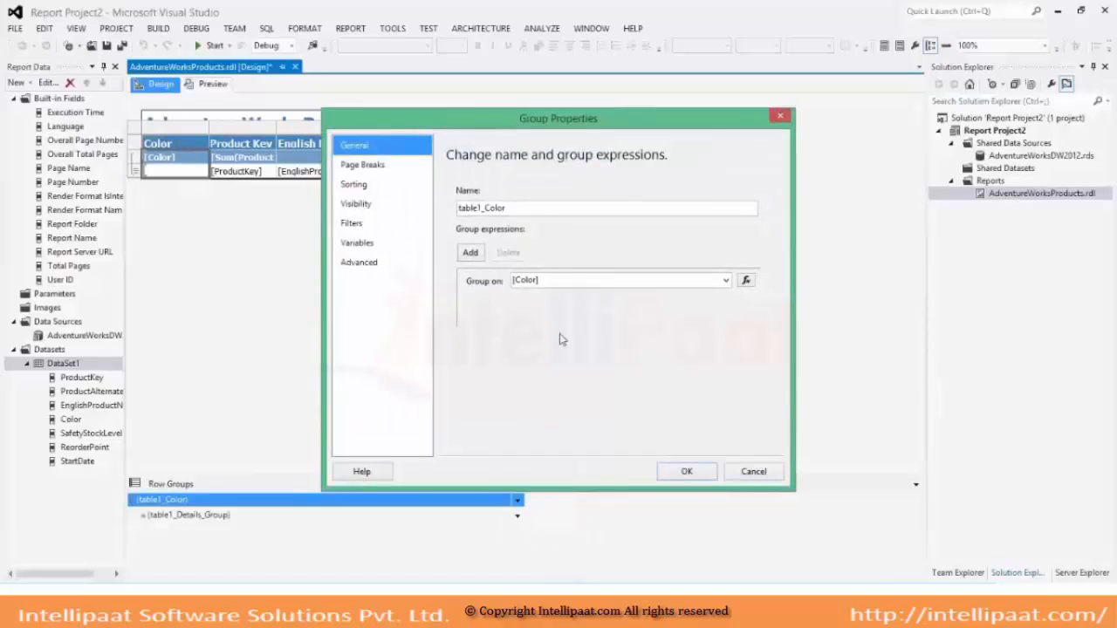
{"action": "left_click", "coordinate": [677, 476]}
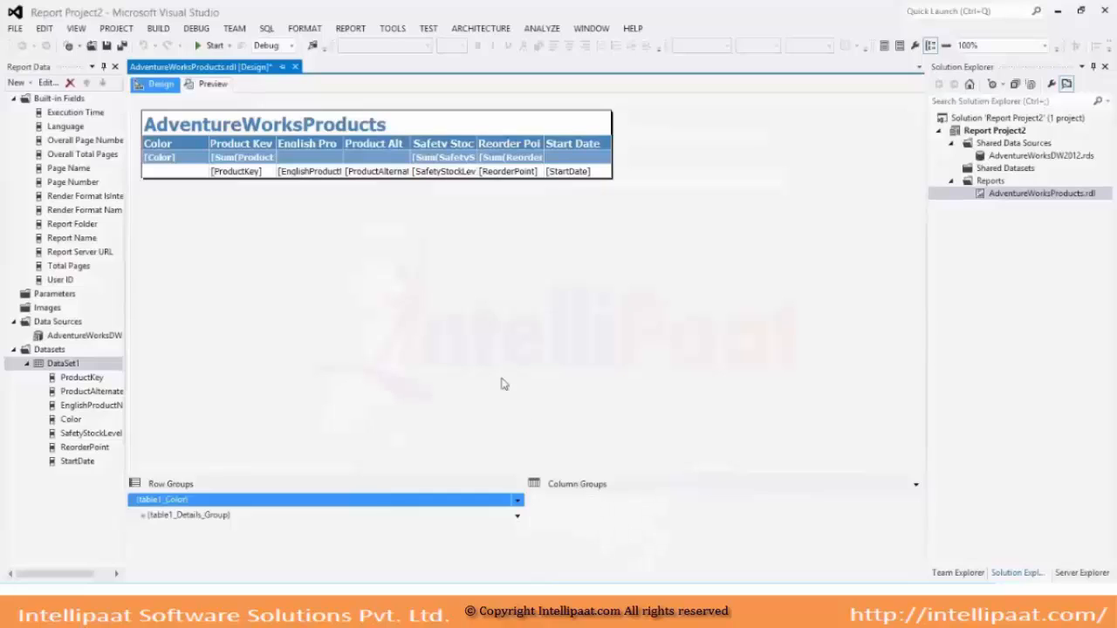
Preview the AdventureWorksProducts report, look through its pages and color groups, and return to the first page.
{"action": "left_click", "coordinate": [208, 85]}
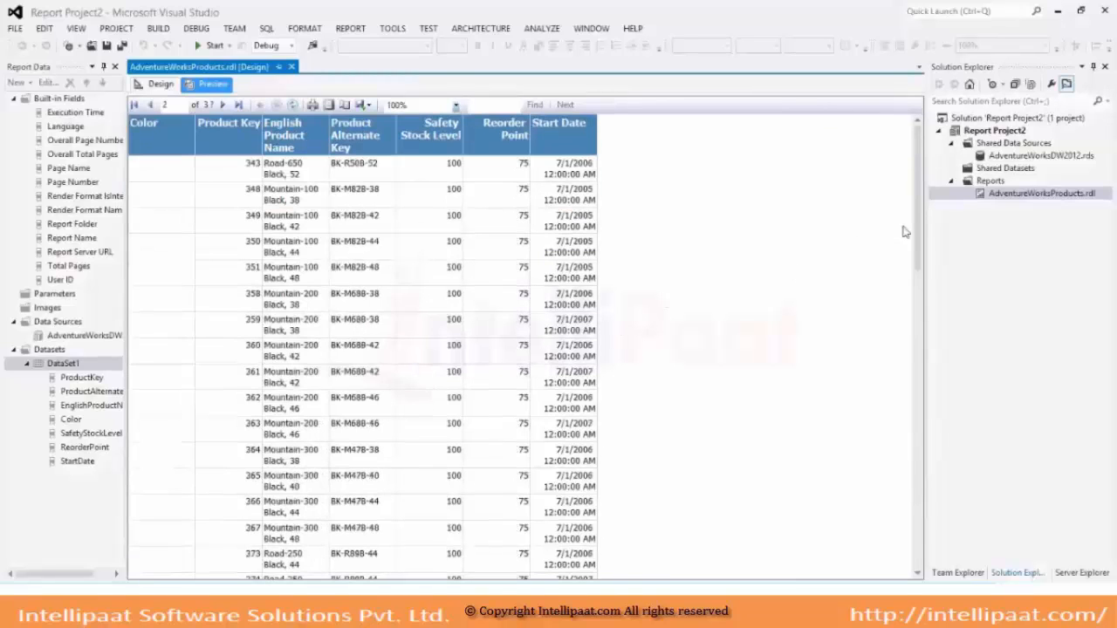
{"action": "left_click_drag", "start_coordinate": [918, 234], "coordinate": [808, 190]}
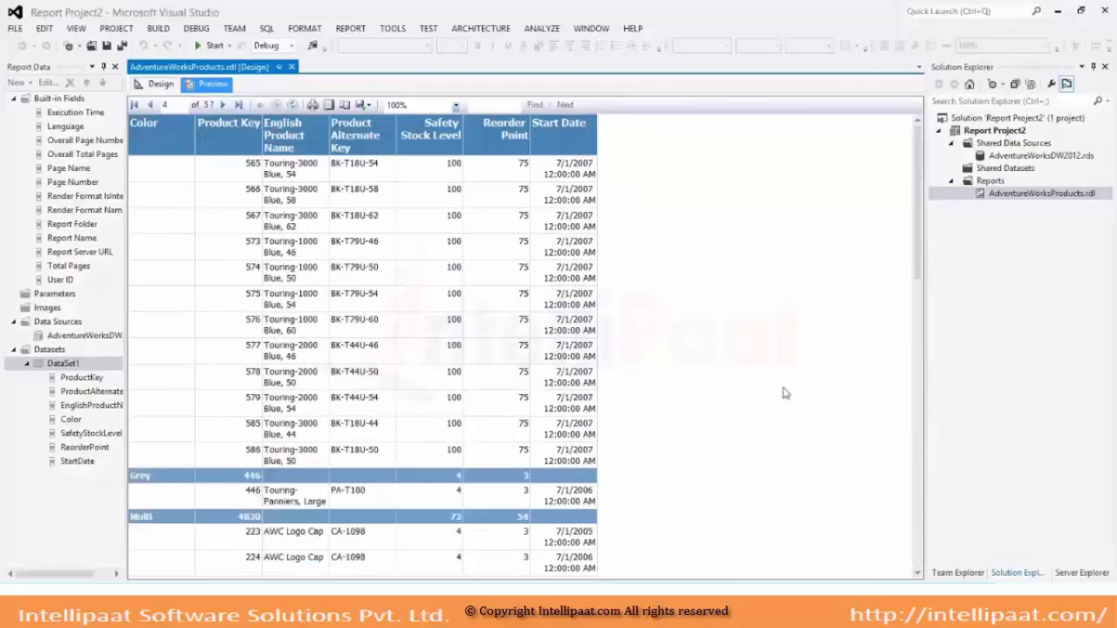
{"action": "left_click_drag", "start_coordinate": [923, 273], "coordinate": [870, 224]}
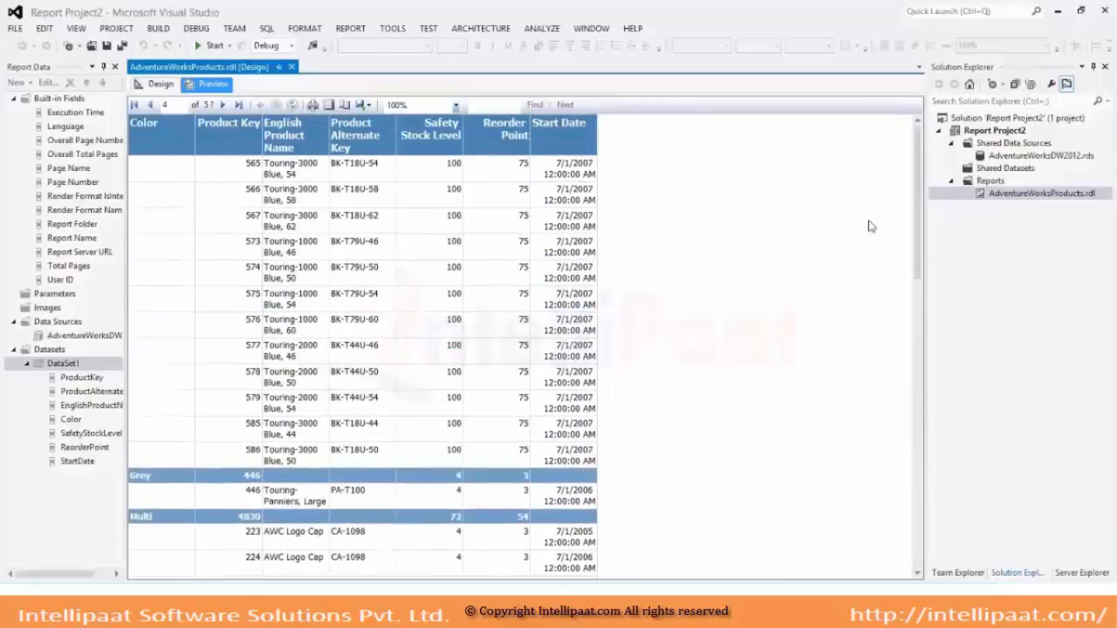
{"action": "left_click", "coordinate": [134, 105]}
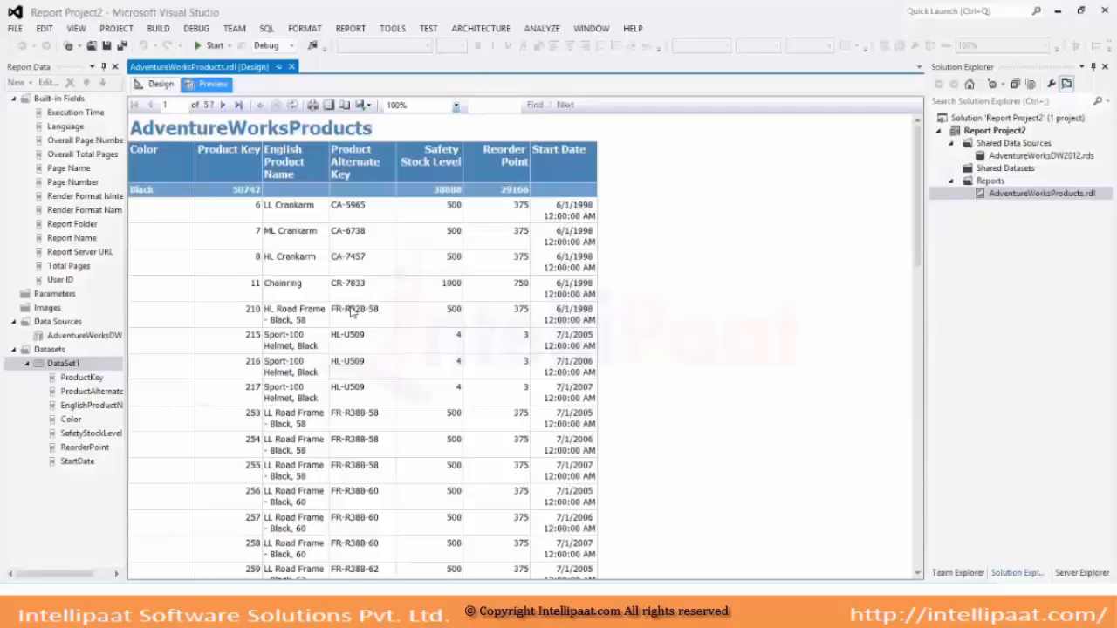
In design view, delete the Product Key sum from the Color group row and widen the English Product Name column to fit its heading.
{"action": "left_click", "coordinate": [158, 87]}
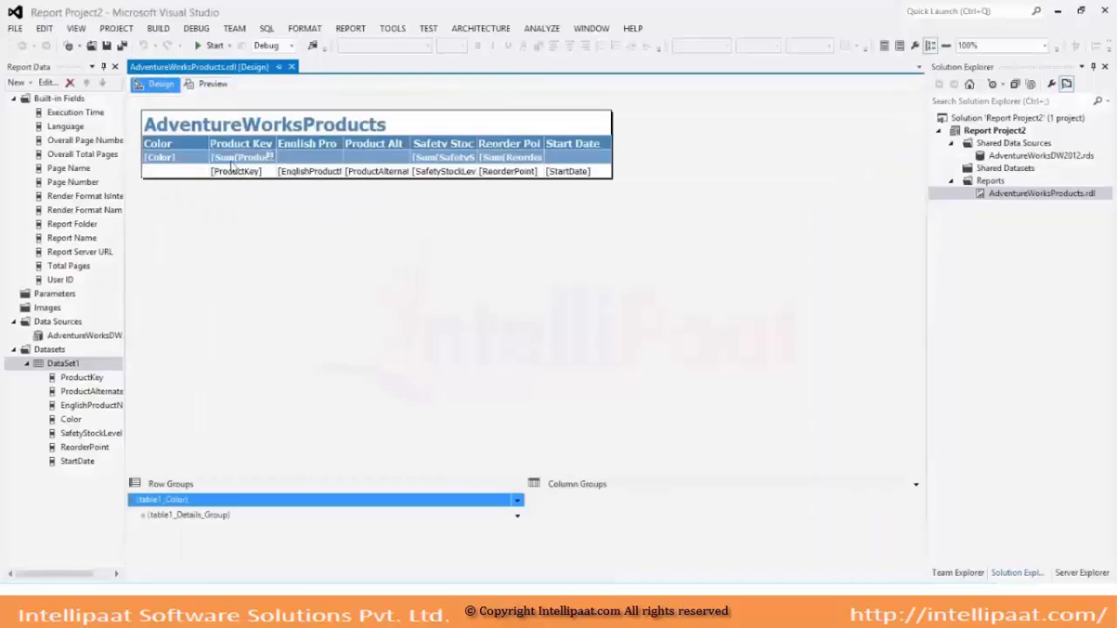
{"action": "left_click", "coordinate": [230, 161]}
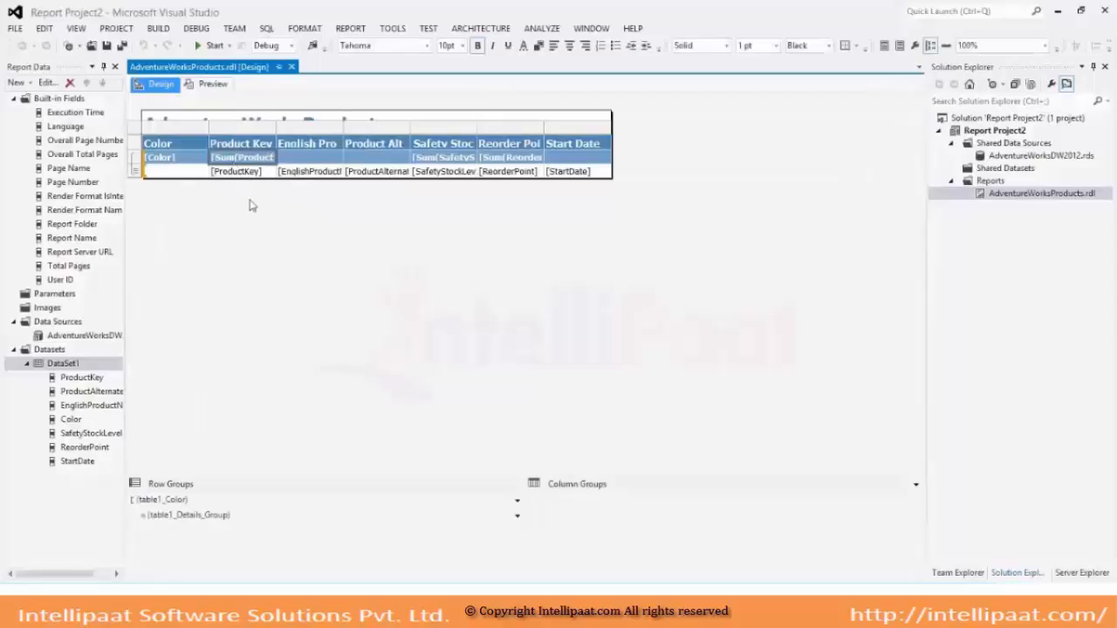
{"action": "key", "text": "Delete"}
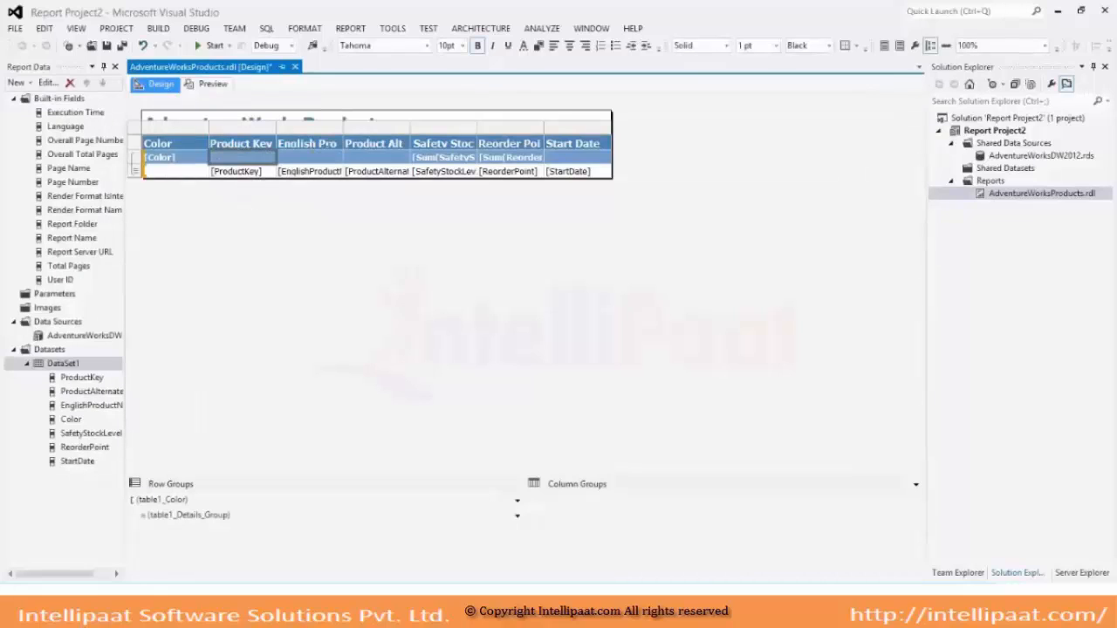
{"action": "left_click_drag", "start_coordinate": [342, 127], "coordinate": [426, 123]}
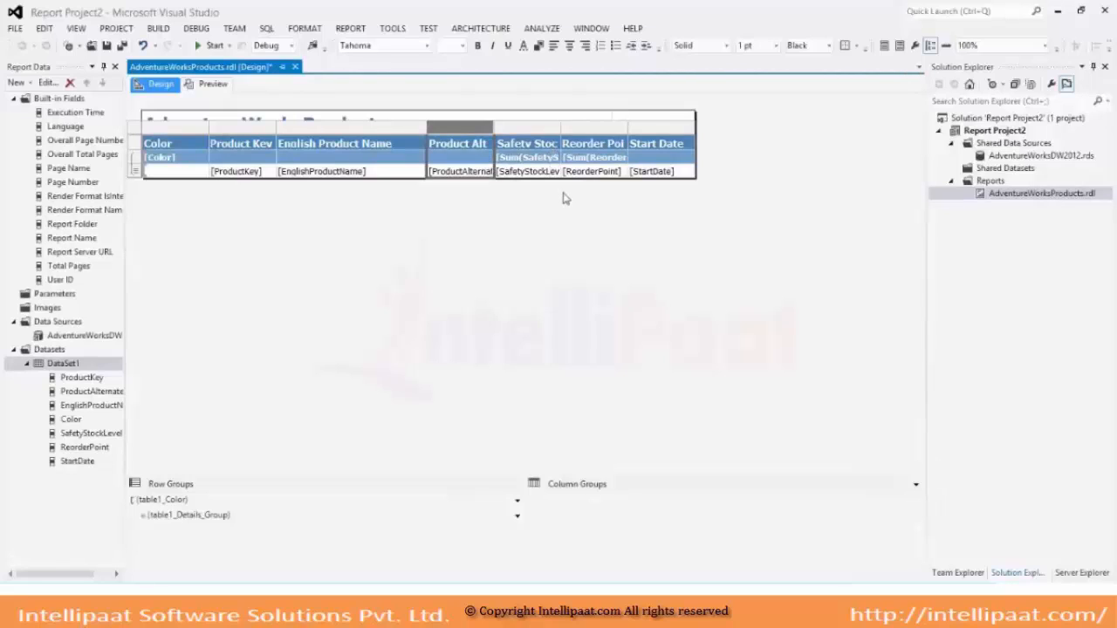
Format the StartDate detail text box as a Date using the *1/31/2000 type.
{"action": "left_click", "coordinate": [653, 174]}
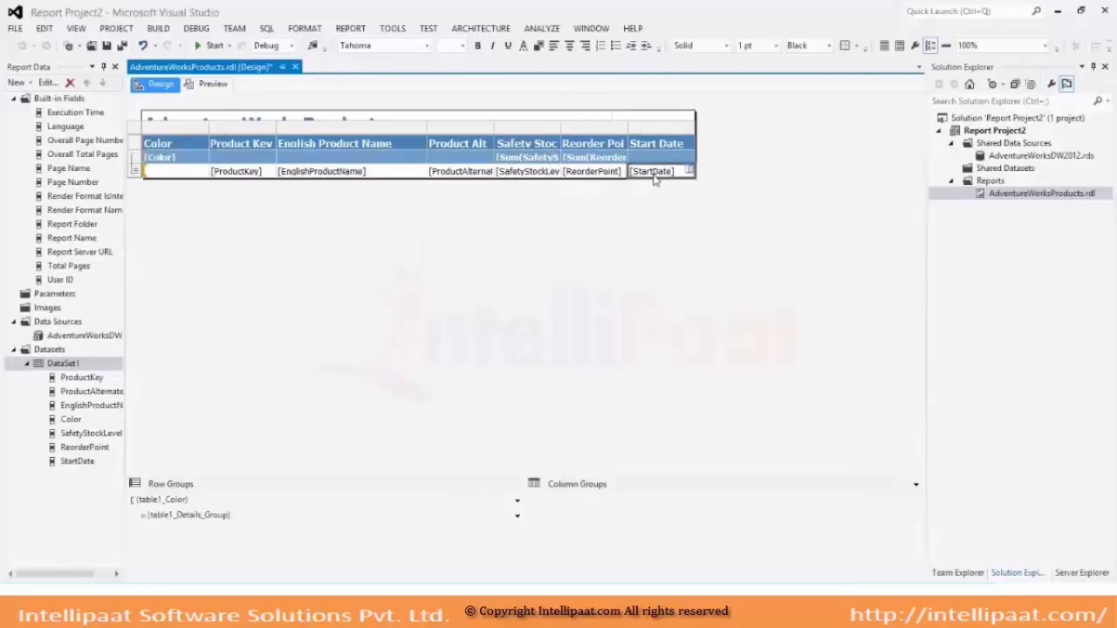
{"action": "right_click", "coordinate": [656, 179]}
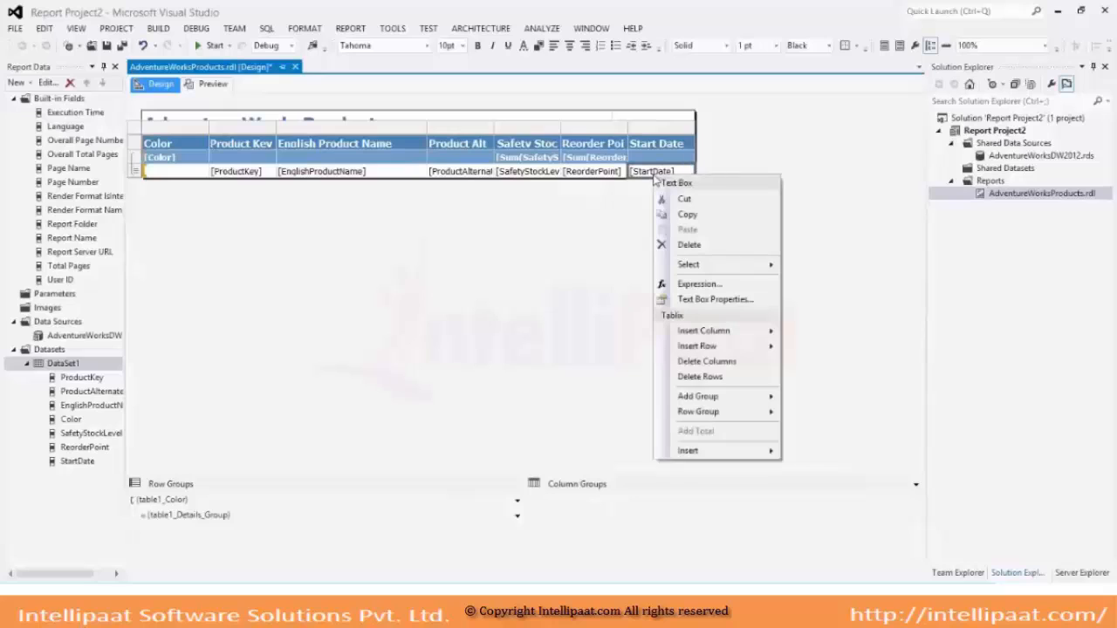
{"action": "left_click", "coordinate": [698, 299]}
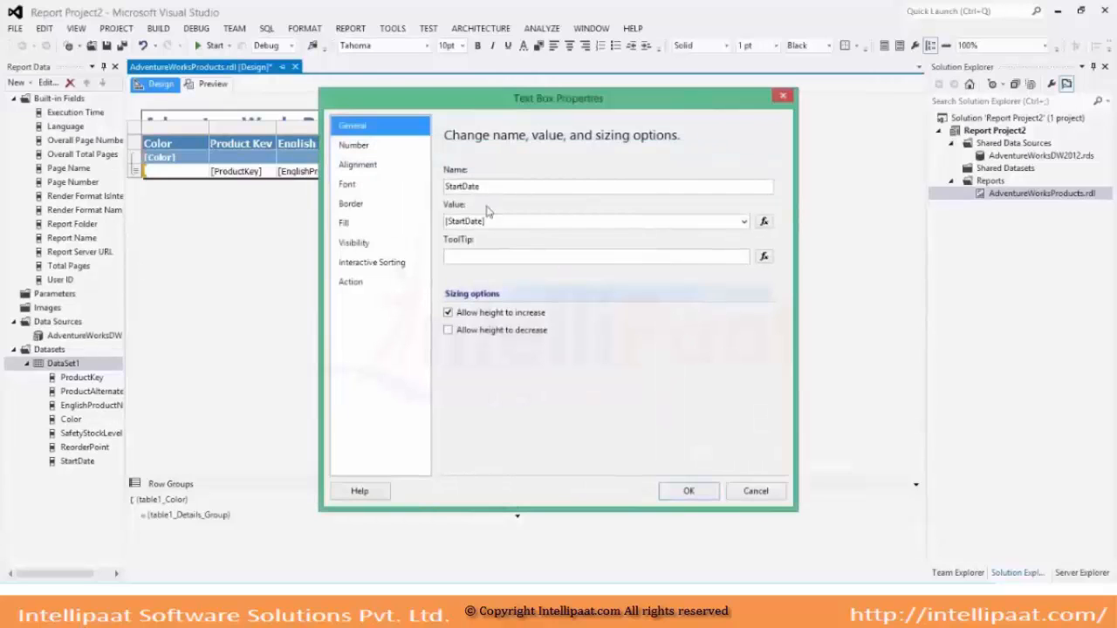
{"action": "left_click", "coordinate": [360, 152]}
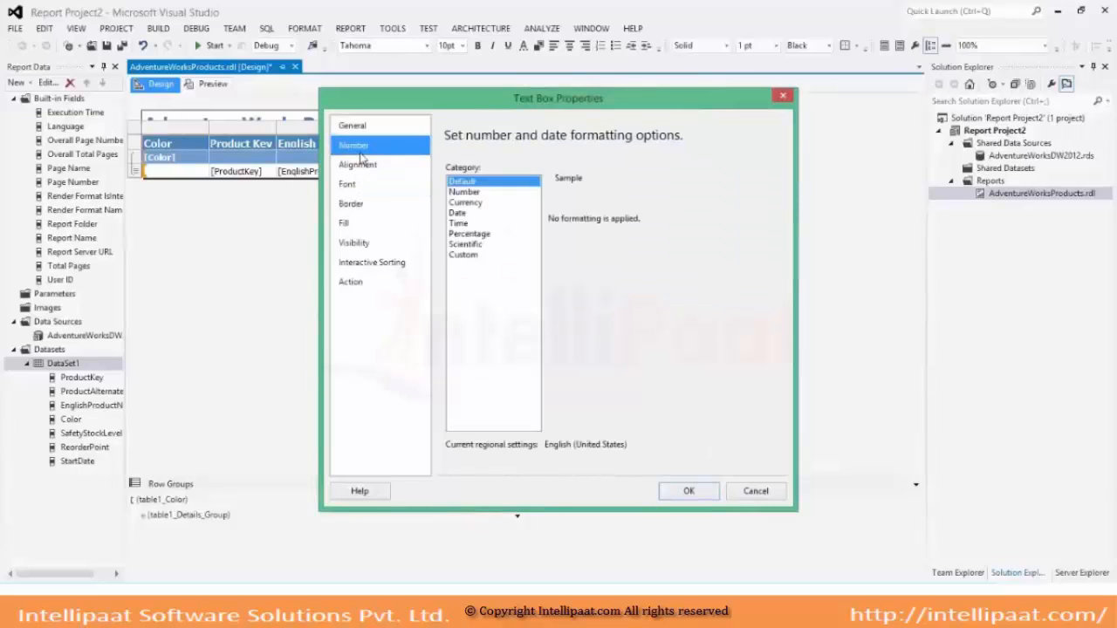
{"action": "left_click", "coordinate": [463, 214]}
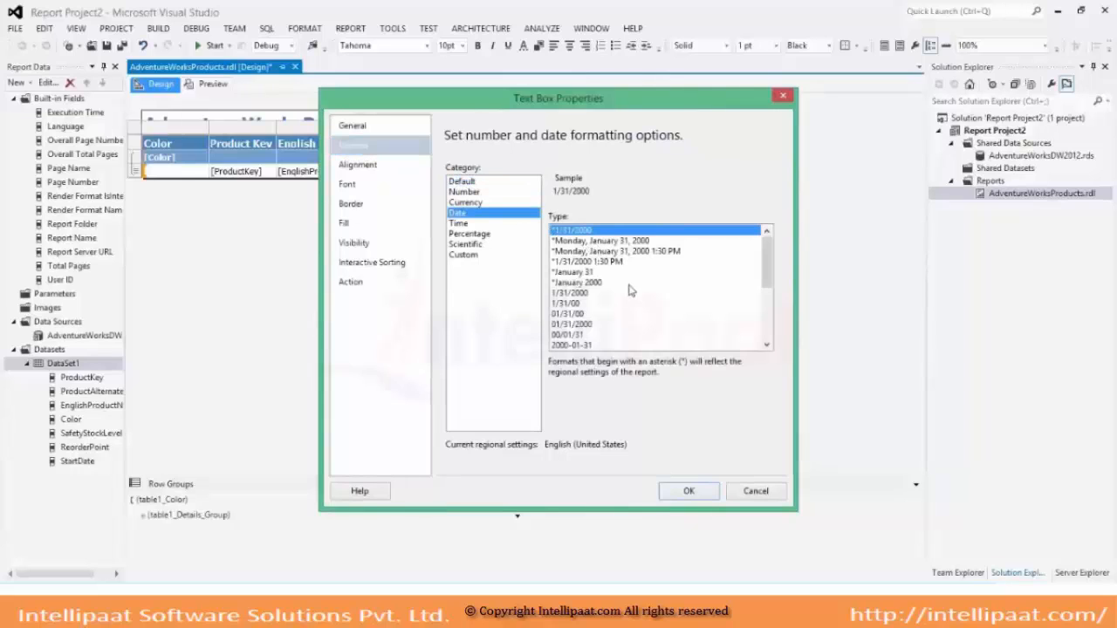
{"action": "left_click", "coordinate": [687, 492]}
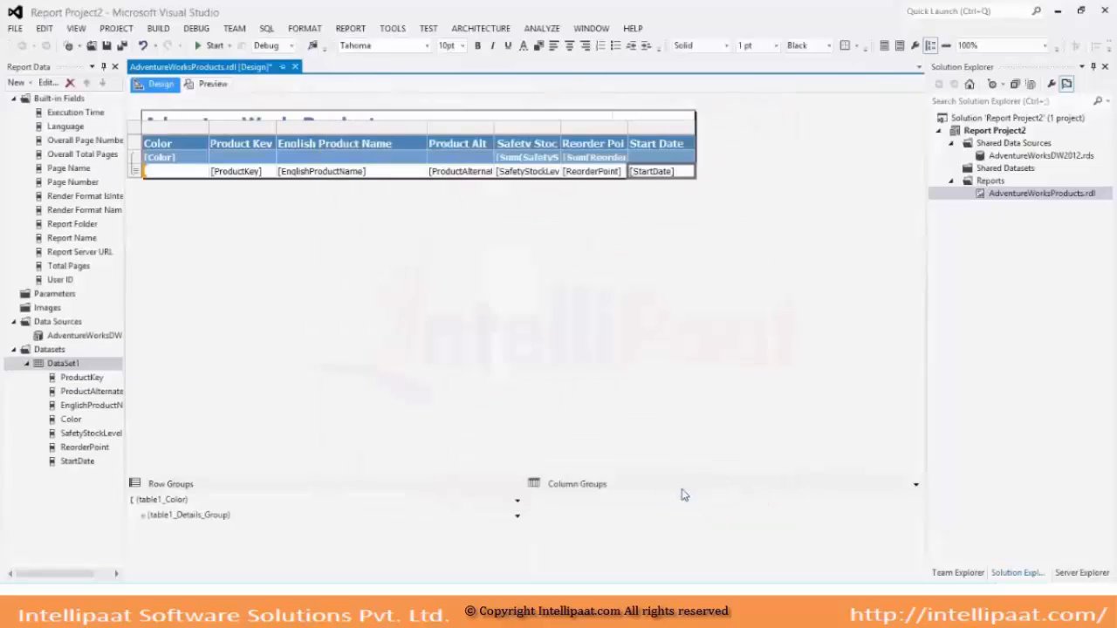
Preview the report to check the Start Date column, look at page 4, and return to the first page.
{"action": "left_click", "coordinate": [215, 85]}
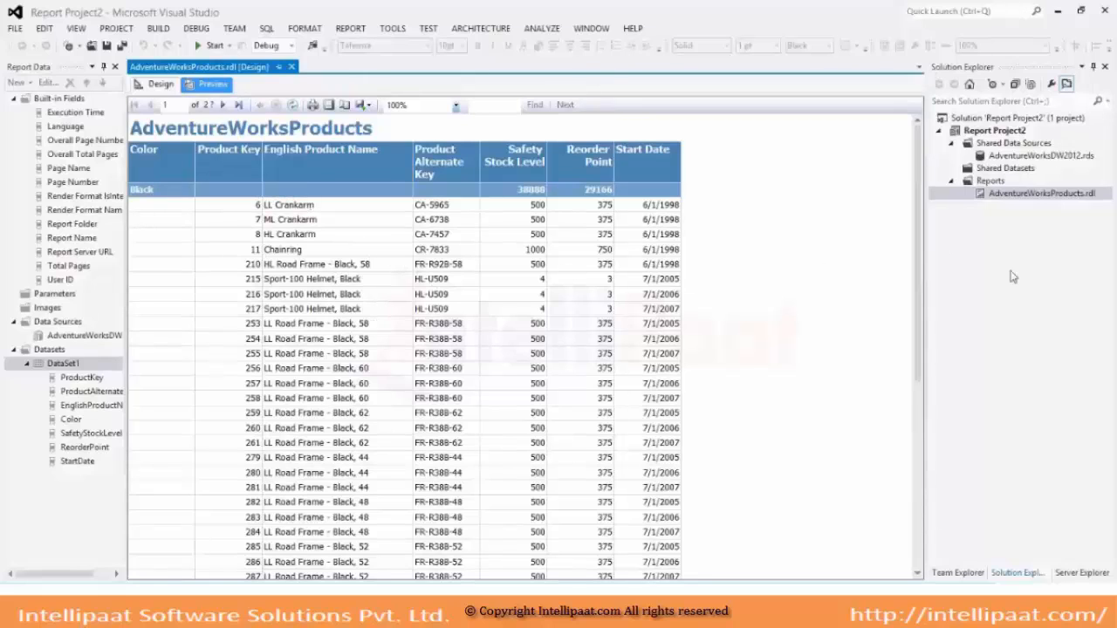
{"action": "mouse_move", "coordinate": [923, 259]}
{"action": "left_mouse_down"}
{"action": "mouse_move", "coordinate": [942, 536]}
{"action": "mouse_move", "coordinate": [925, 254]}
{"action": "left_mouse_up"}
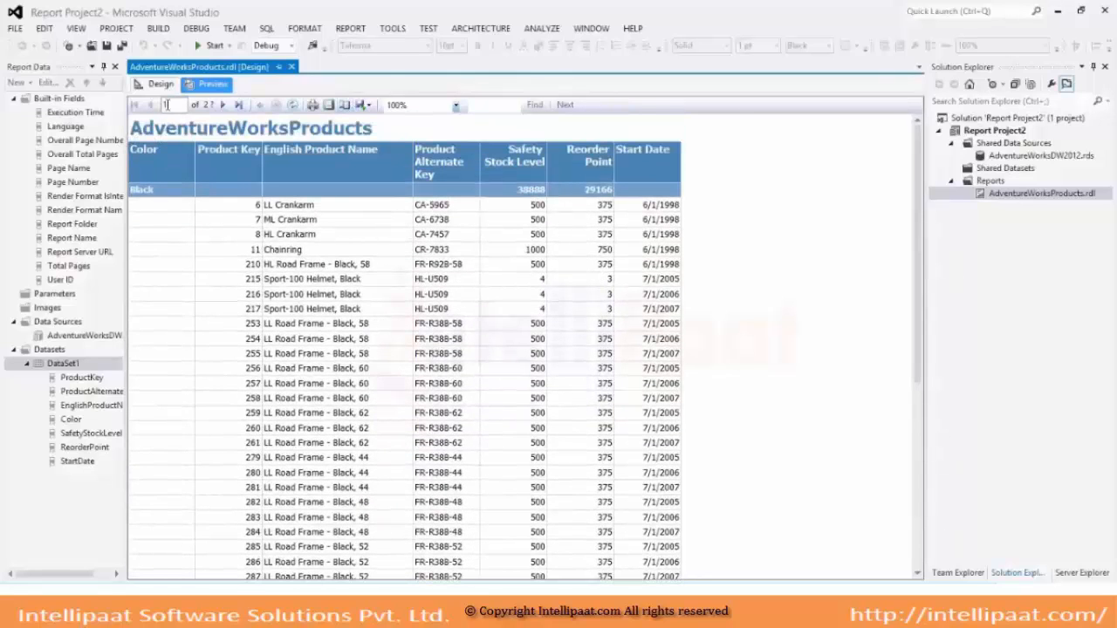
{"action": "key", "text": "Return"}
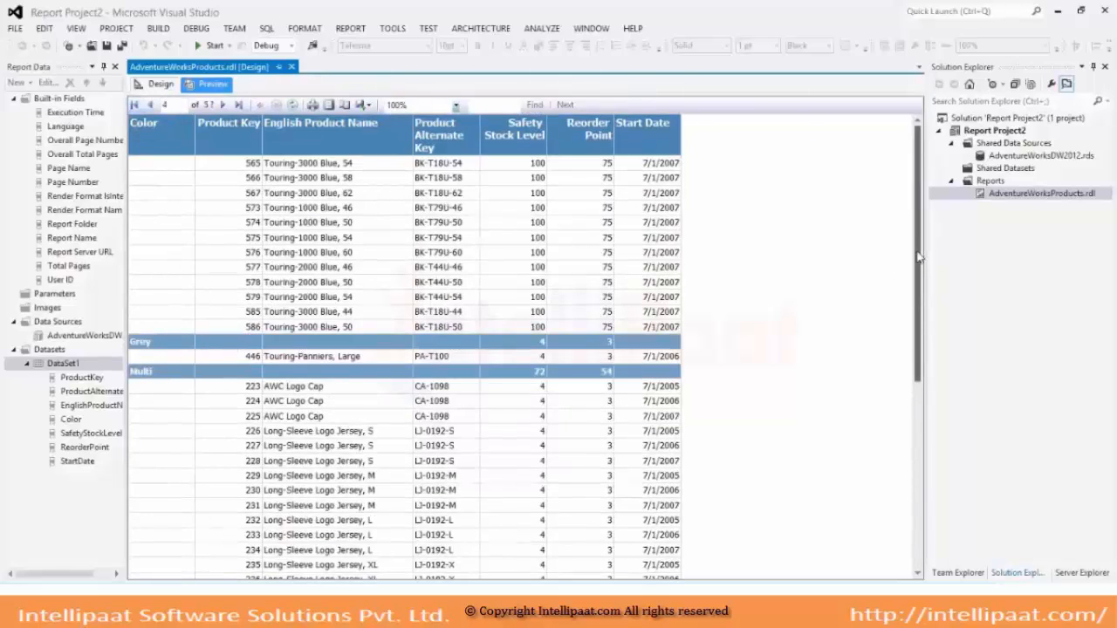
{"action": "left_click", "coordinate": [134, 105]}
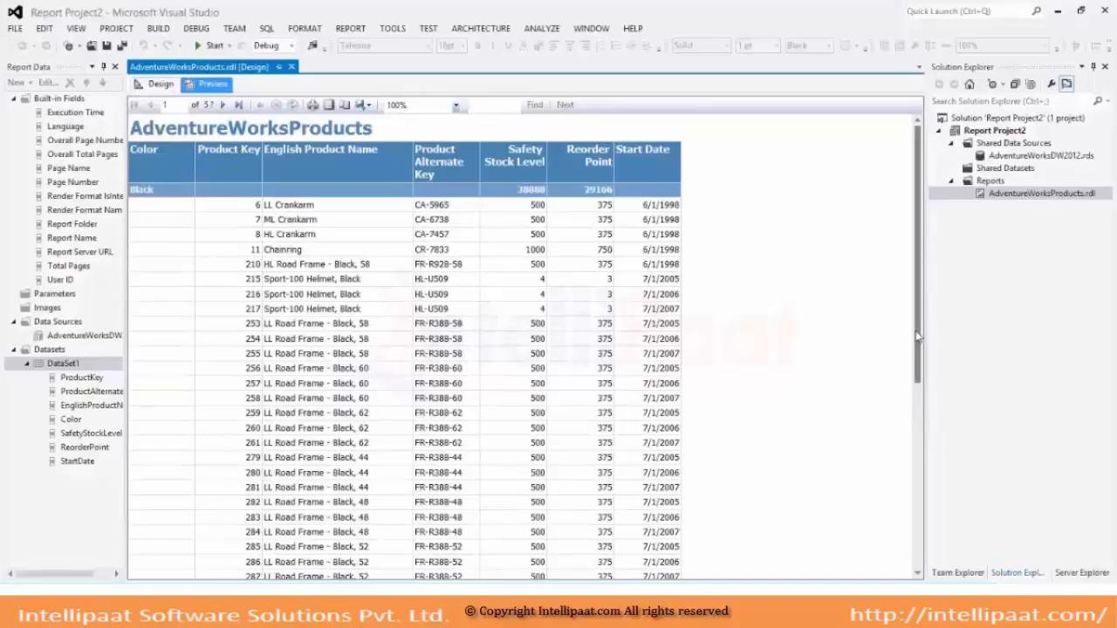
{"action": "scroll", "coordinate": [872, 201], "scroll_direction": "down", "scroll_amount": 8}
{"action": "scroll", "coordinate": [871, 188], "scroll_direction": "up", "scroll_amount": 8}
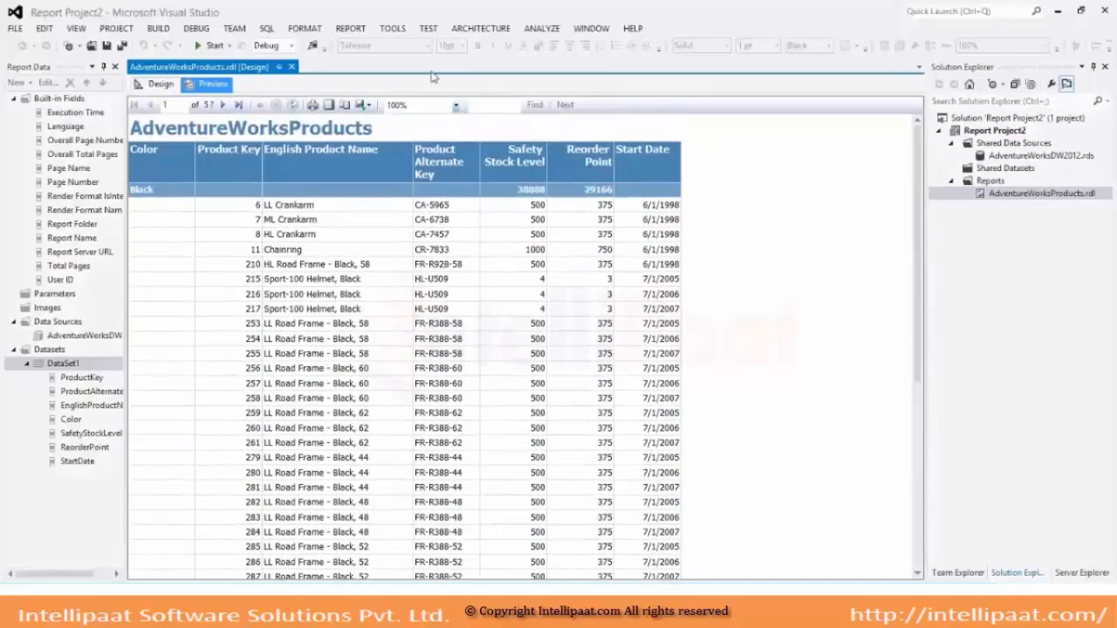
Return to the report's design view and display the Toolbox.
{"action": "left_click", "coordinate": [150, 85]}
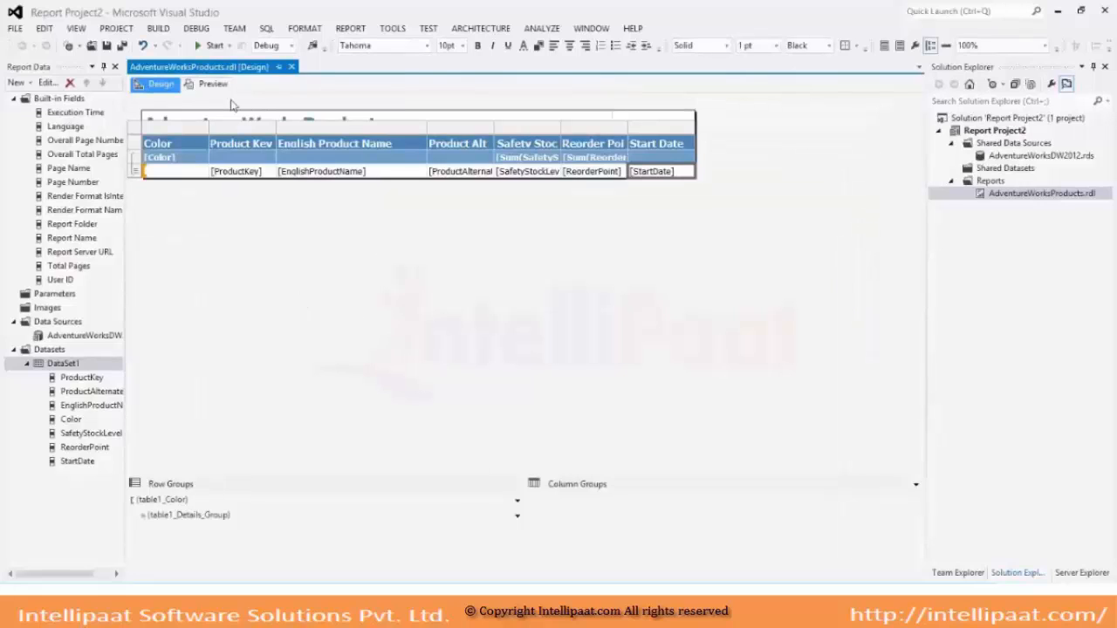
{"action": "left_click", "coordinate": [436, 334]}
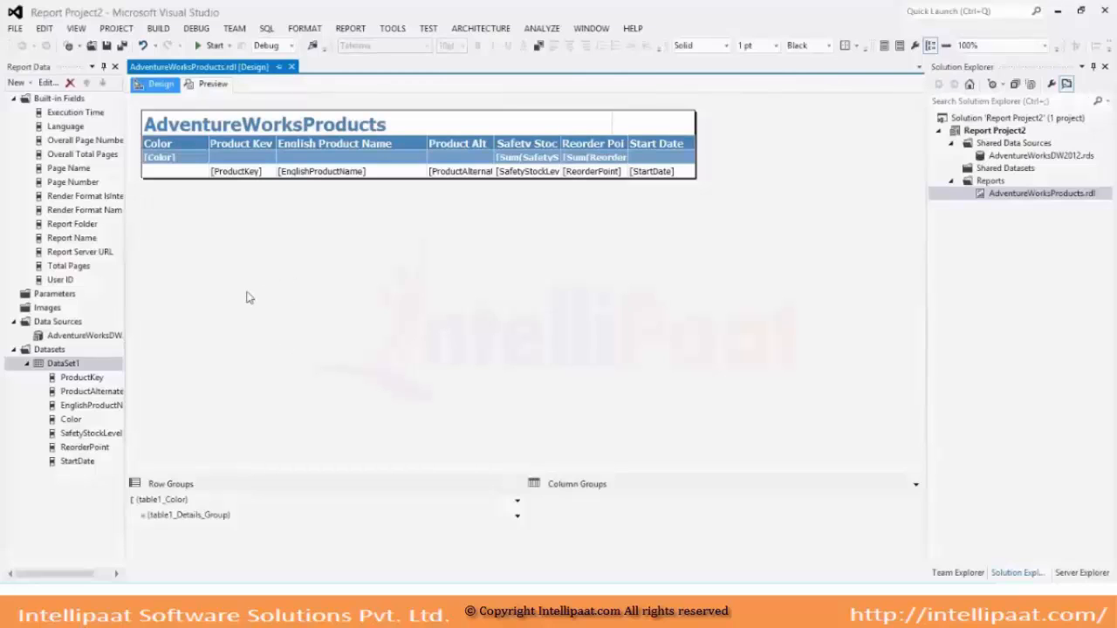
{"action": "left_click", "coordinate": [76, 28]}
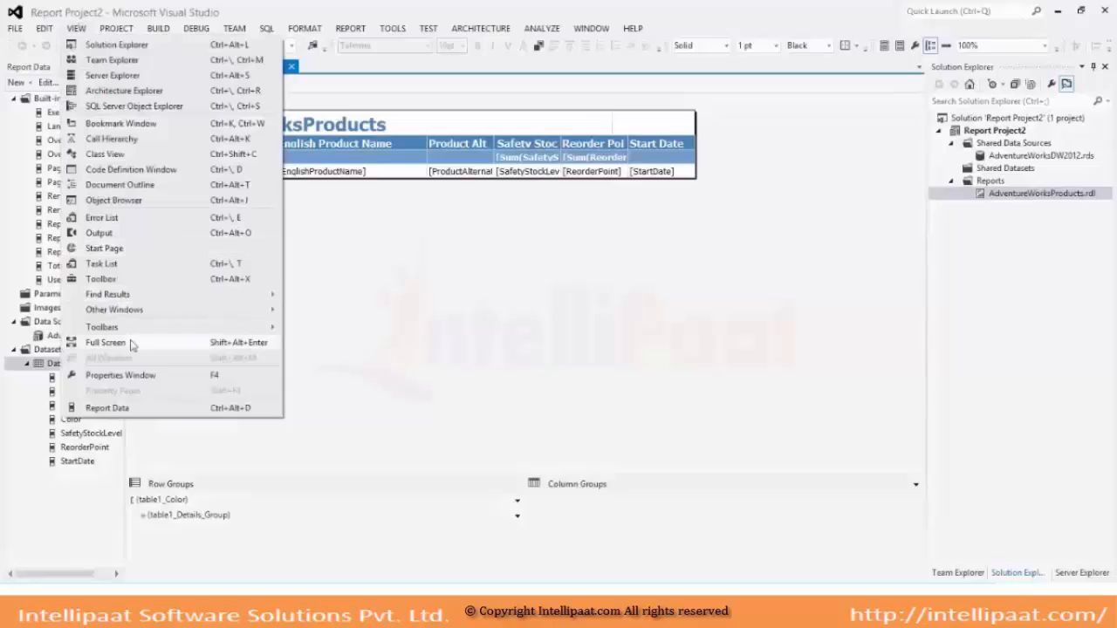
{"action": "mouse_move", "coordinate": [129, 316]}
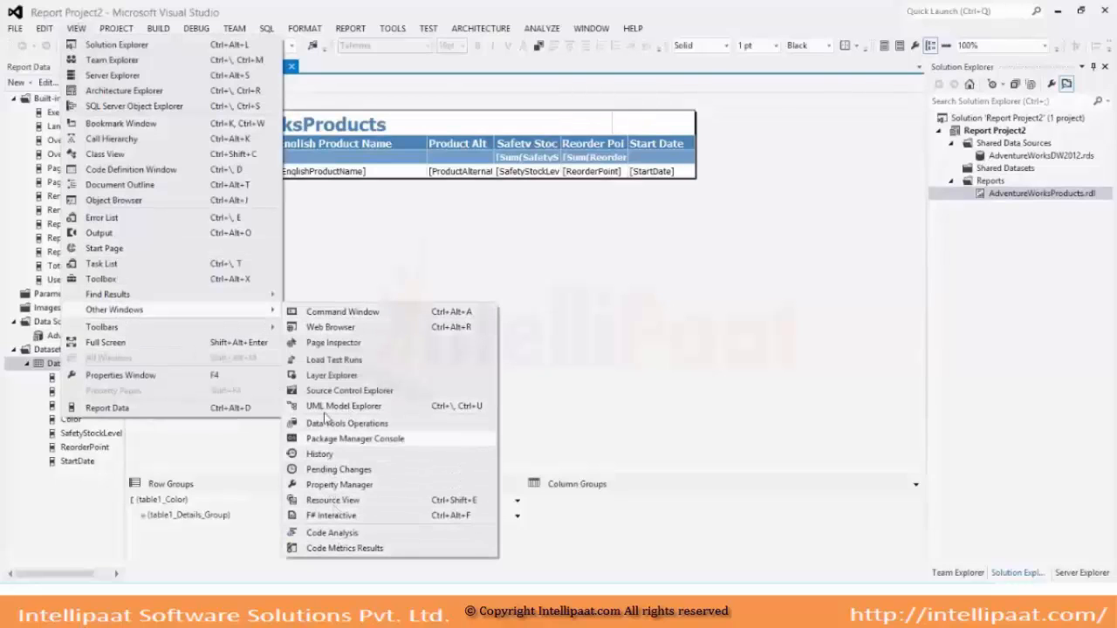
{"action": "left_click", "coordinate": [126, 283]}
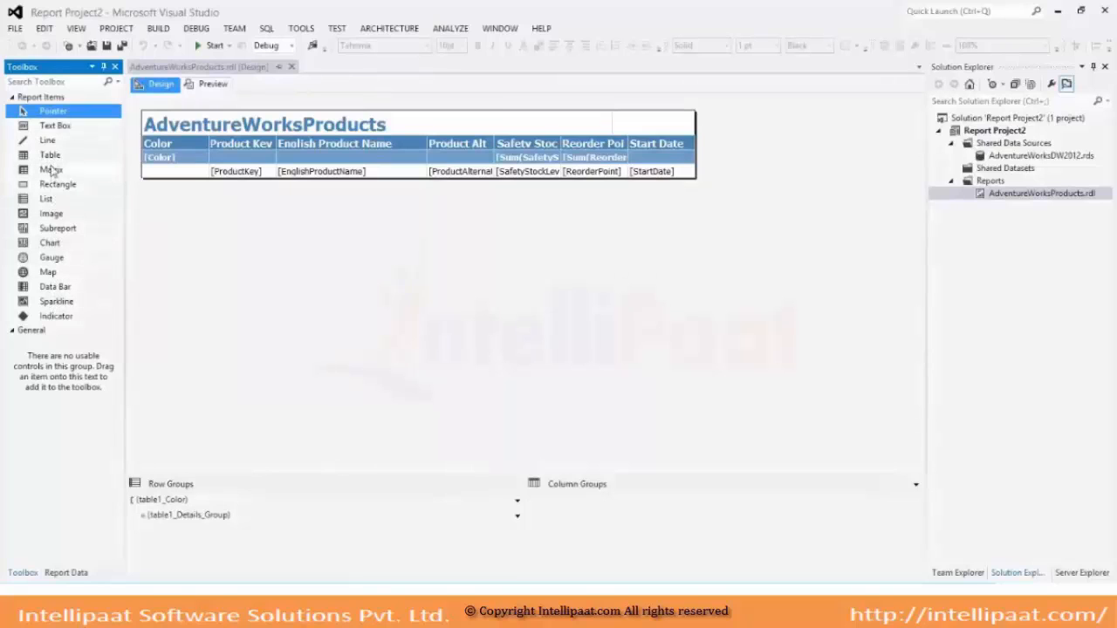
Examine the table's field choices and tablix options, and the Table, Matrix, Chart and Gauge report items.
{"action": "left_click", "coordinate": [203, 158]}
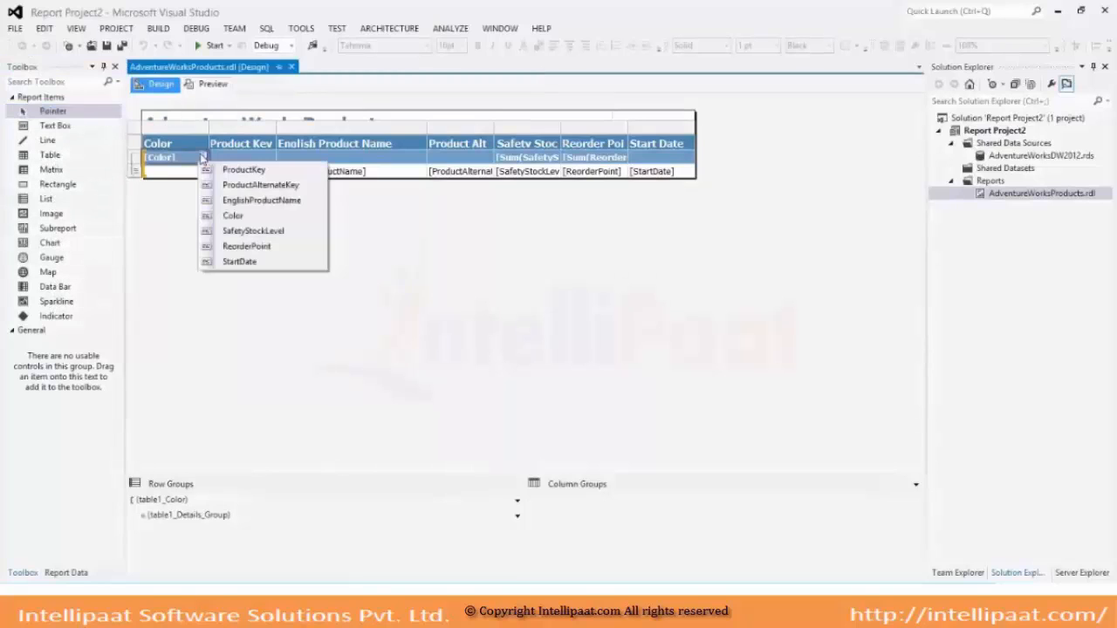
{"action": "right_click", "coordinate": [135, 133]}
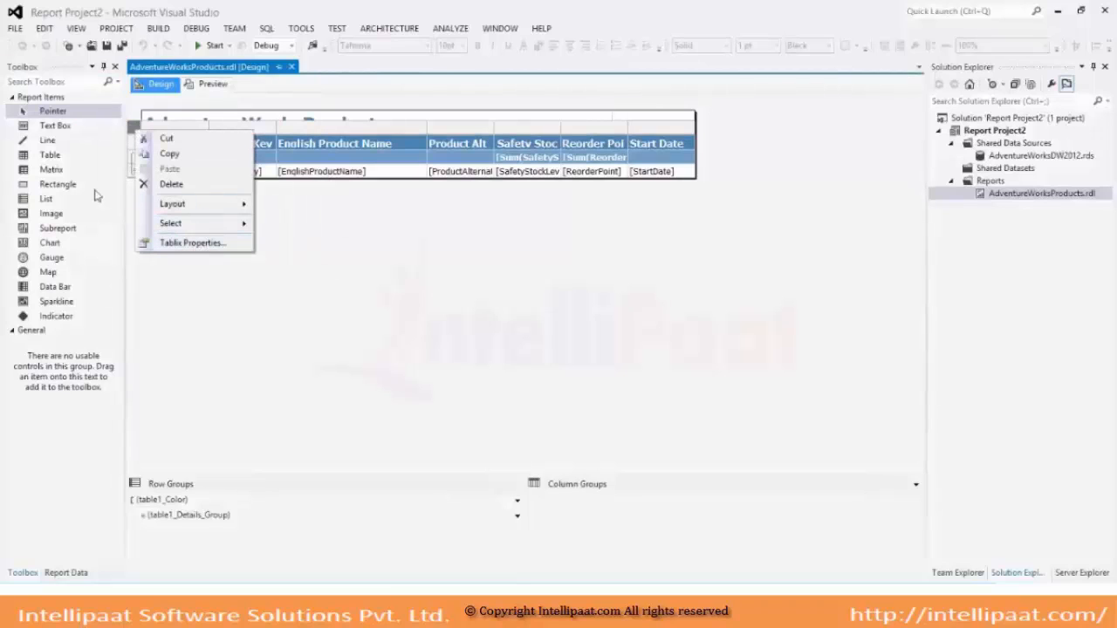
{"action": "left_click", "coordinate": [50, 156]}
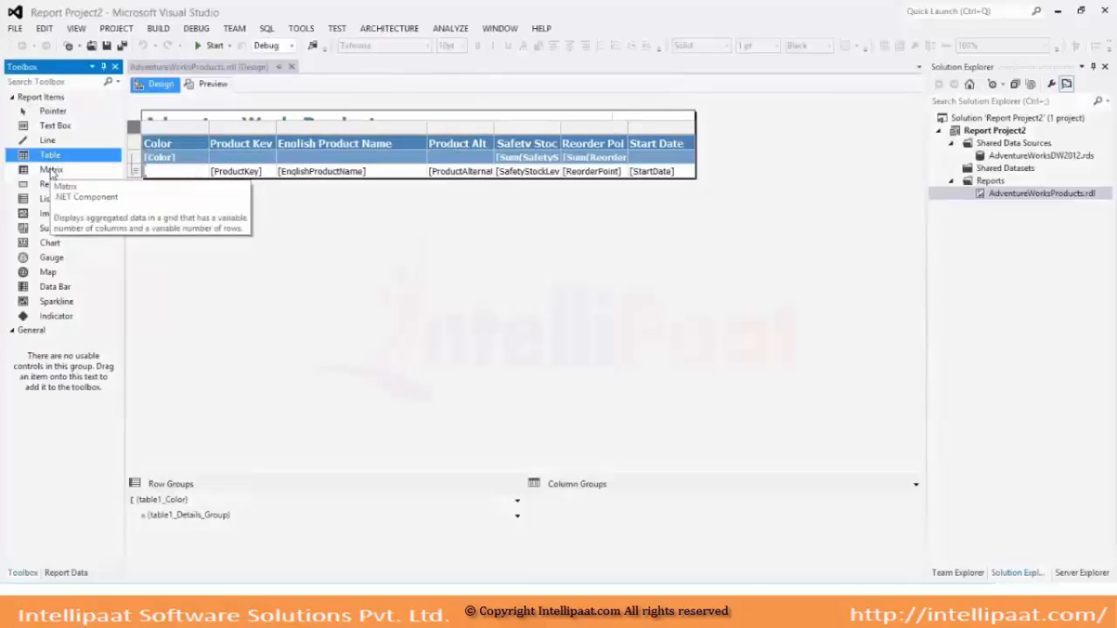
{"action": "left_click", "coordinate": [50, 170]}
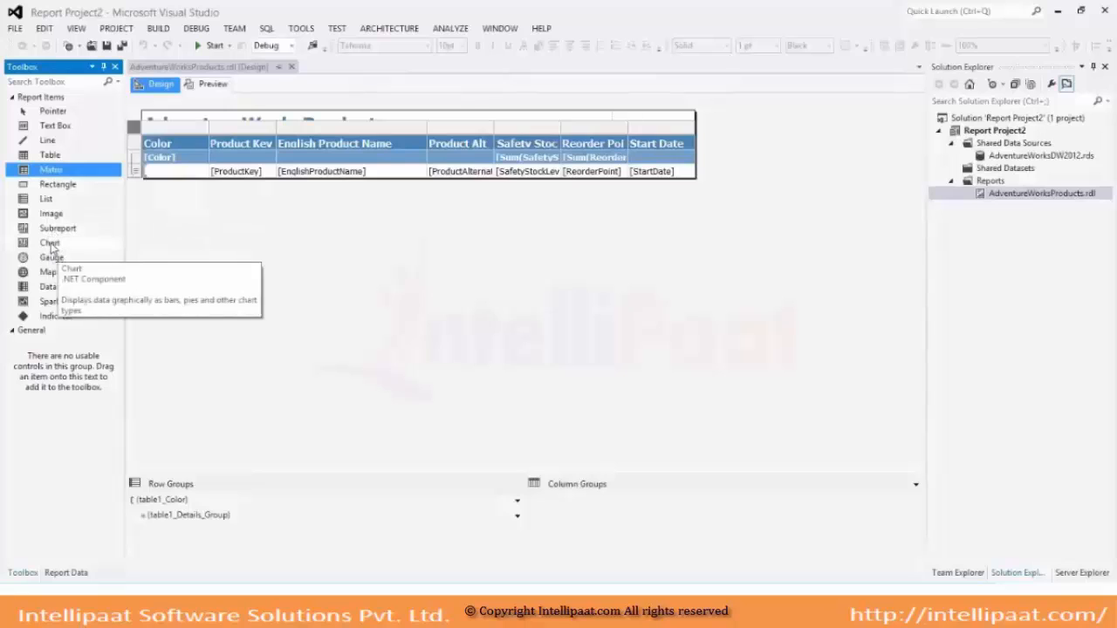
{"action": "left_click", "coordinate": [50, 245]}
{"action": "left_click", "coordinate": [52, 259]}
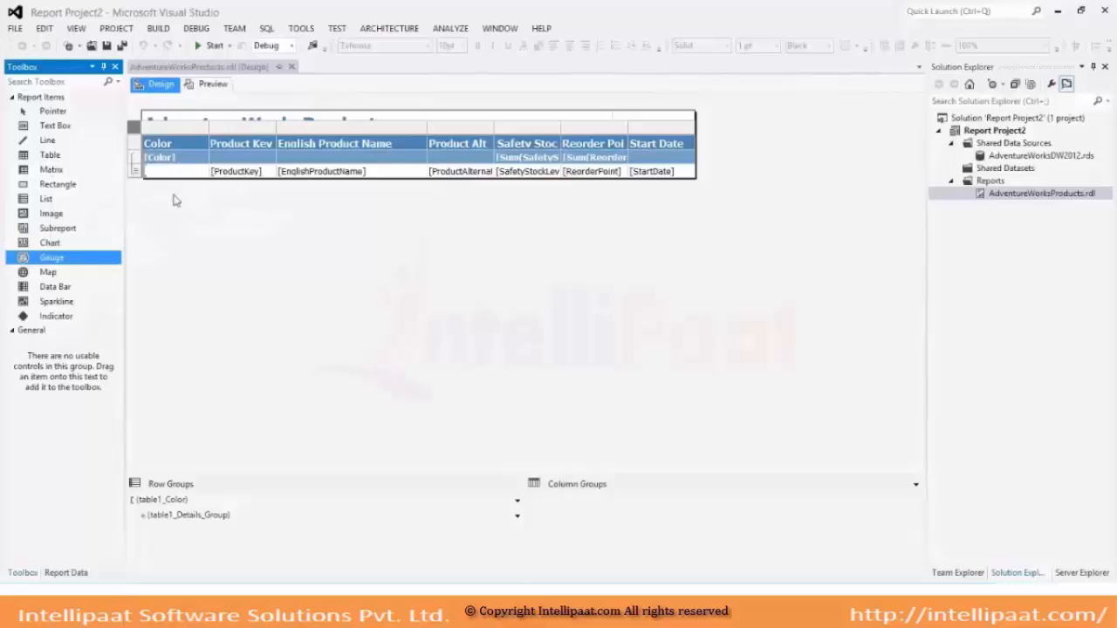
{"action": "left_click", "coordinate": [266, 324]}
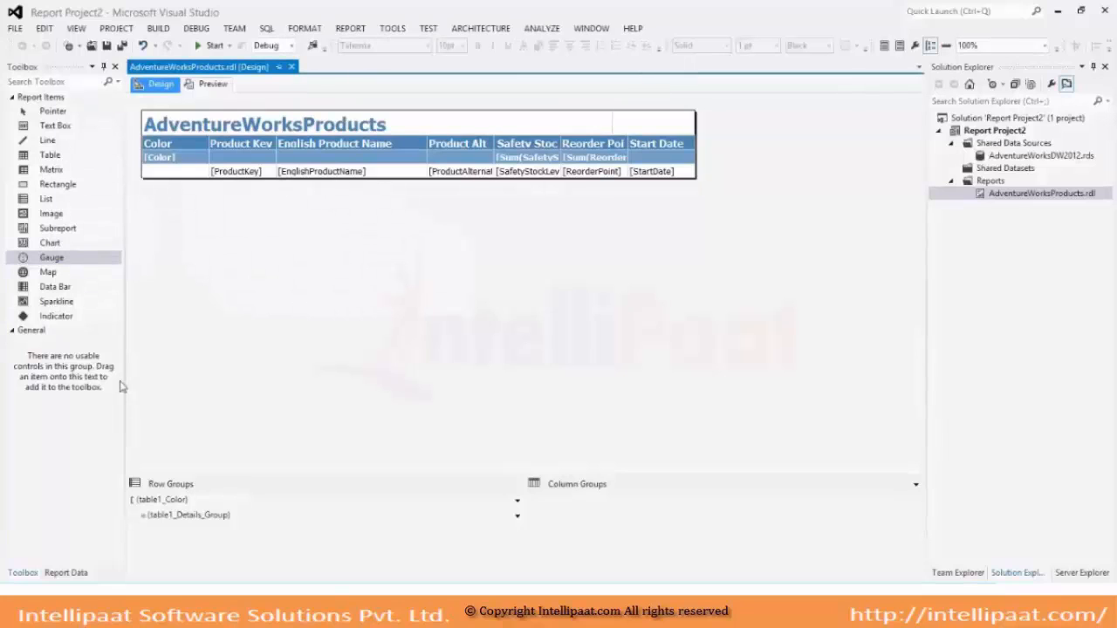
Show the report data and collapse the Built-in Fields, Data Sources and Datasets folders.
{"action": "left_click", "coordinate": [75, 573]}
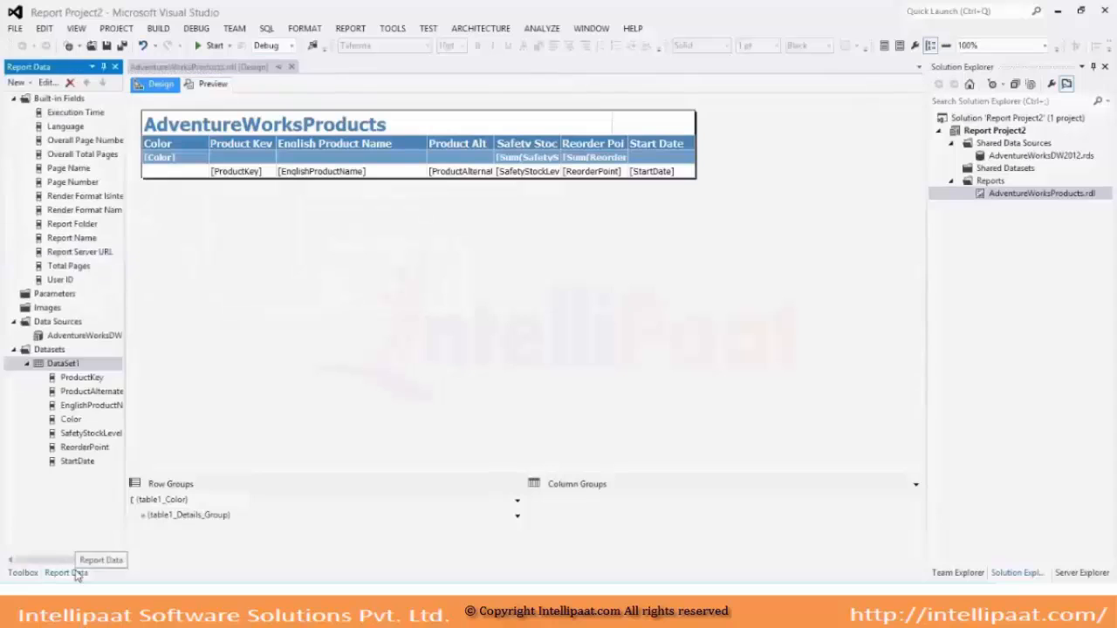
{"action": "left_click", "coordinate": [15, 98]}
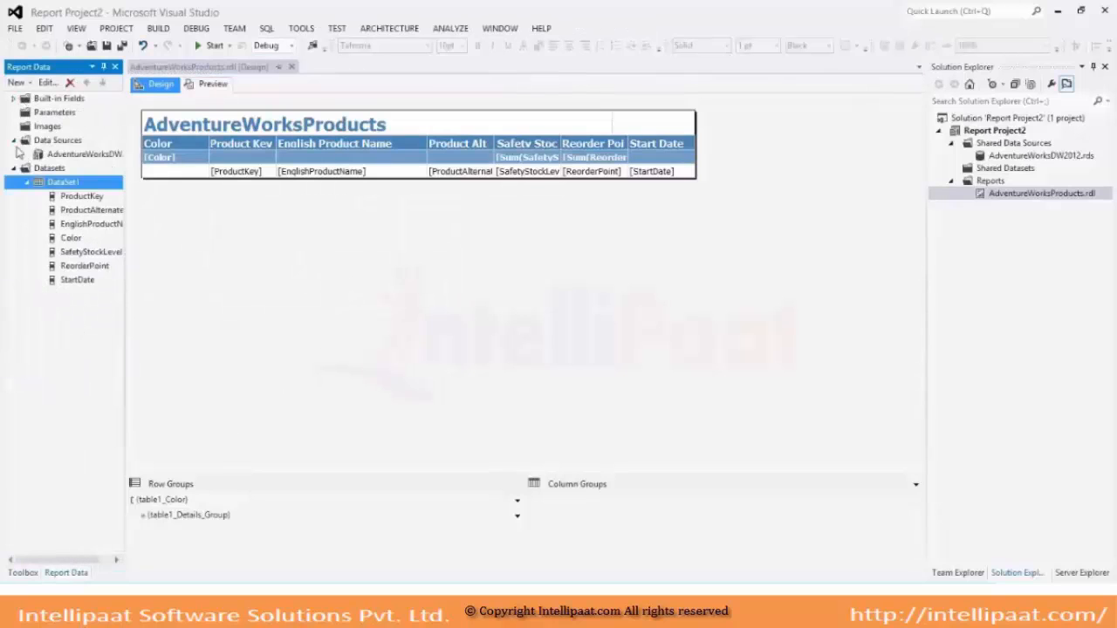
{"action": "left_click", "coordinate": [15, 141]}
{"action": "left_click", "coordinate": [15, 154]}
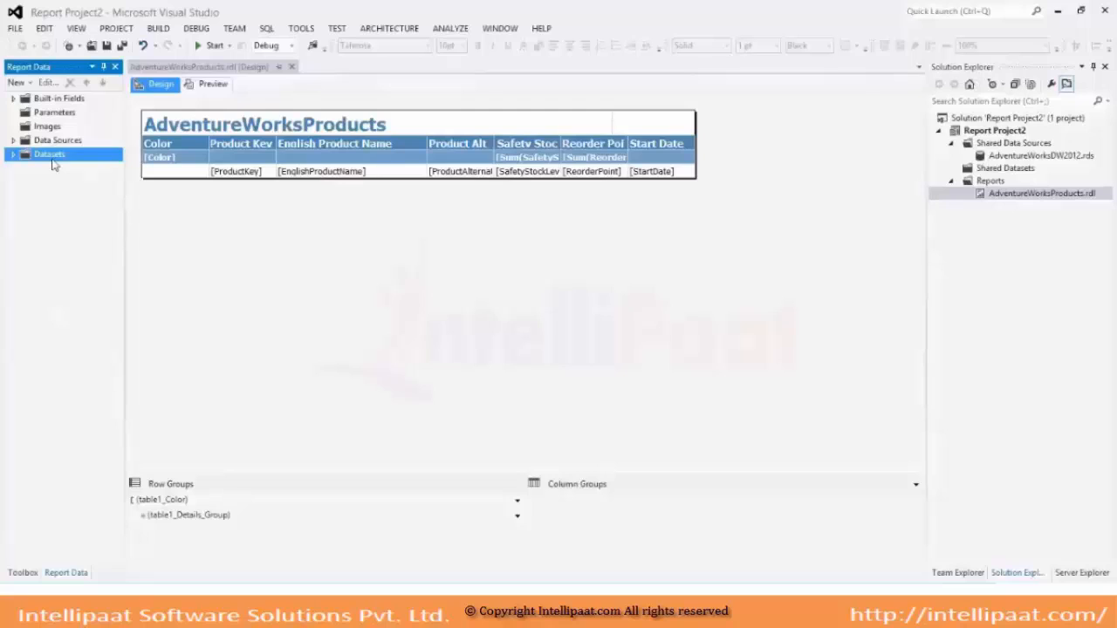
Review the Parameters, Built-in Fields, Images and Datasets folders, and compare the report data with the Toolbox items.
{"action": "left_click", "coordinate": [45, 113]}
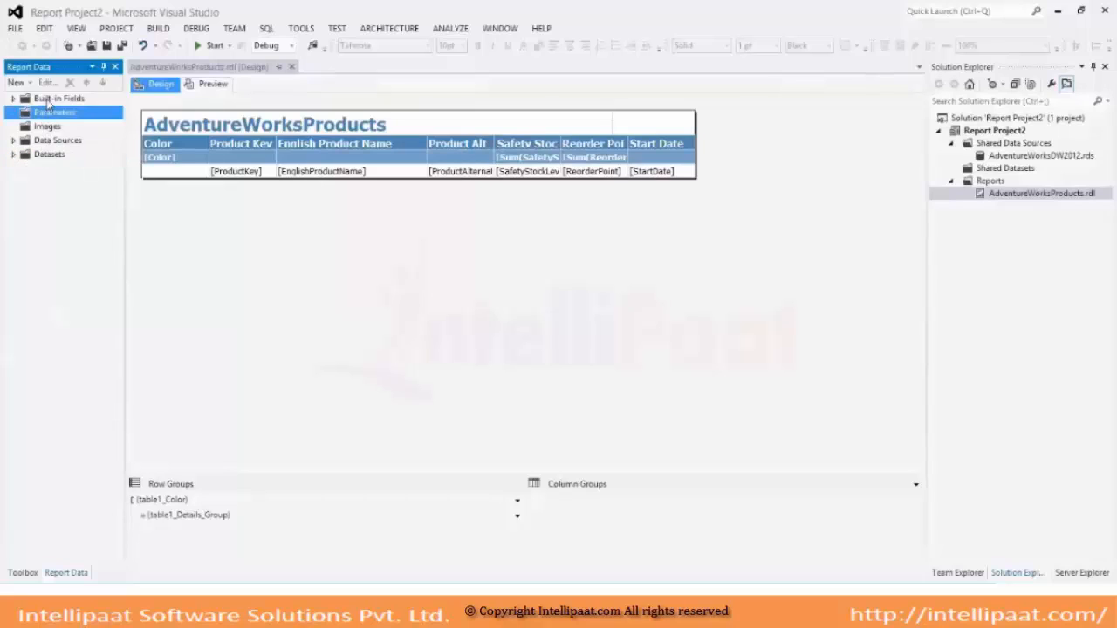
{"action": "left_click", "coordinate": [49, 100]}
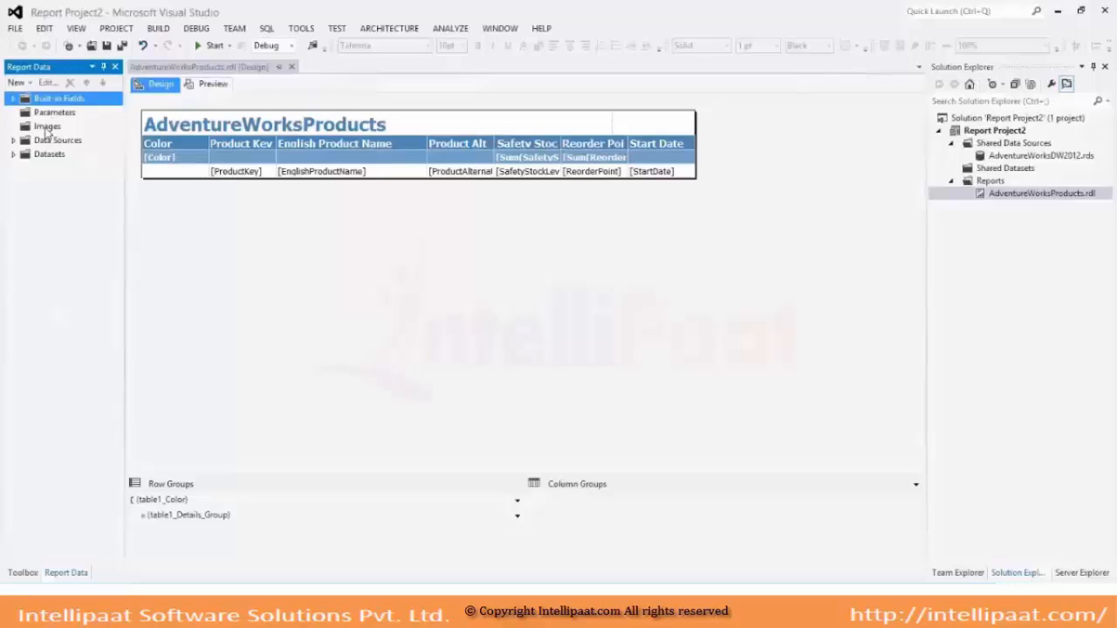
{"action": "left_click", "coordinate": [48, 128]}
{"action": "left_click", "coordinate": [51, 156]}
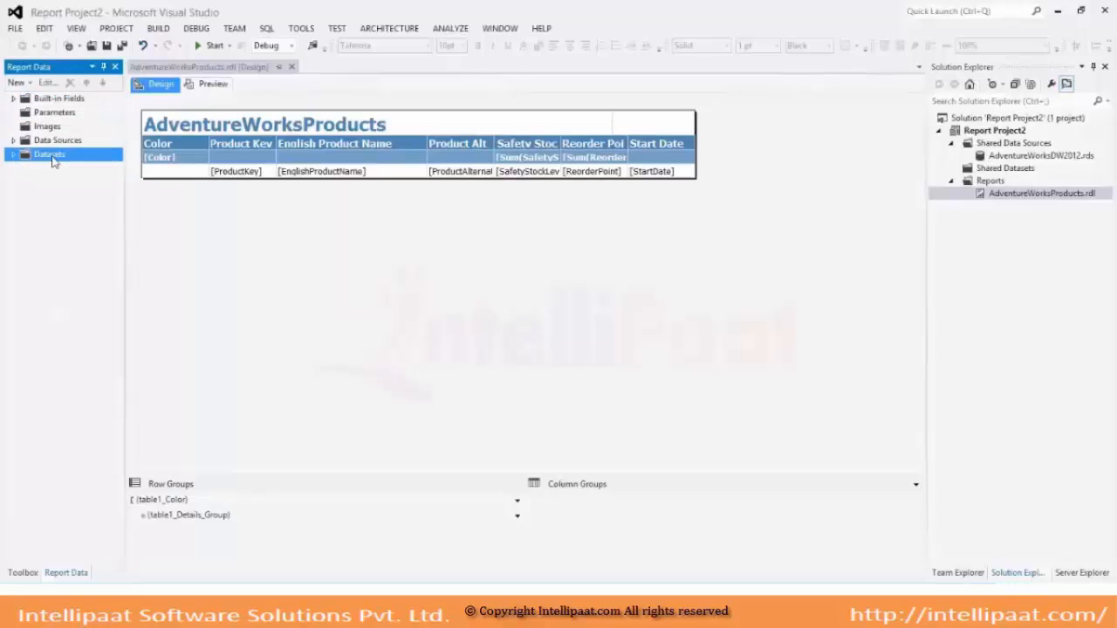
{"action": "left_click", "coordinate": [48, 114]}
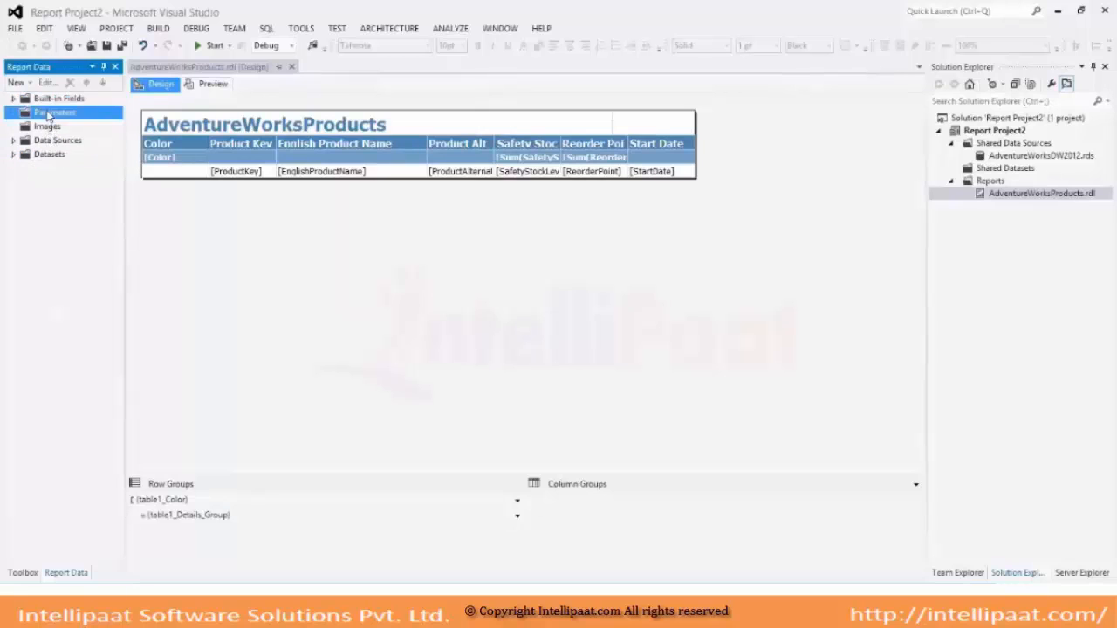
{"action": "left_click", "coordinate": [52, 155]}
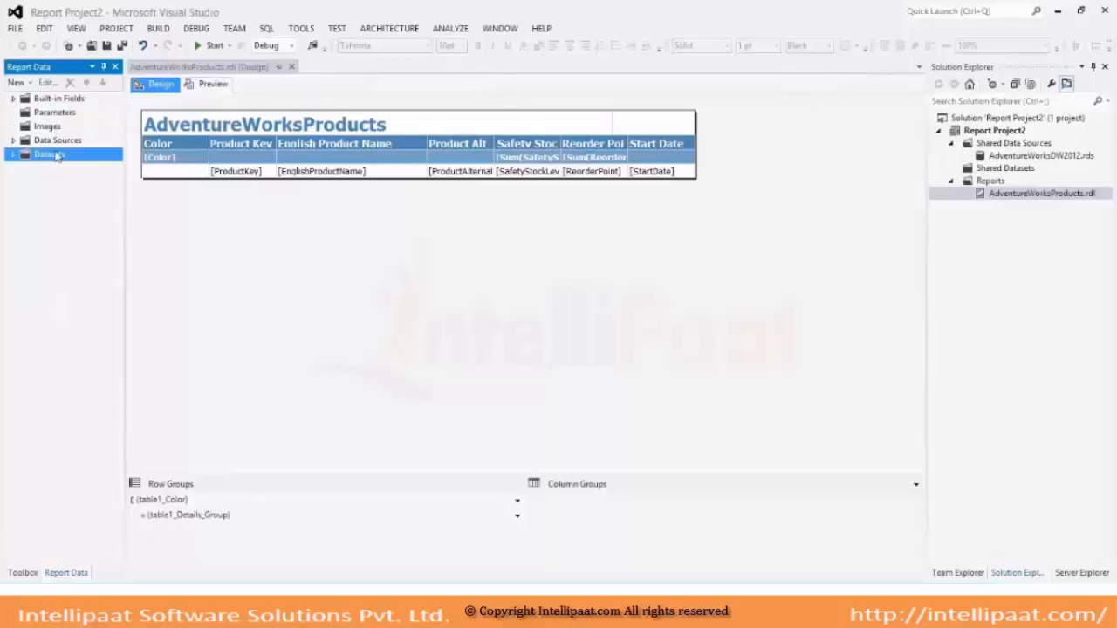
{"action": "left_click", "coordinate": [56, 113]}
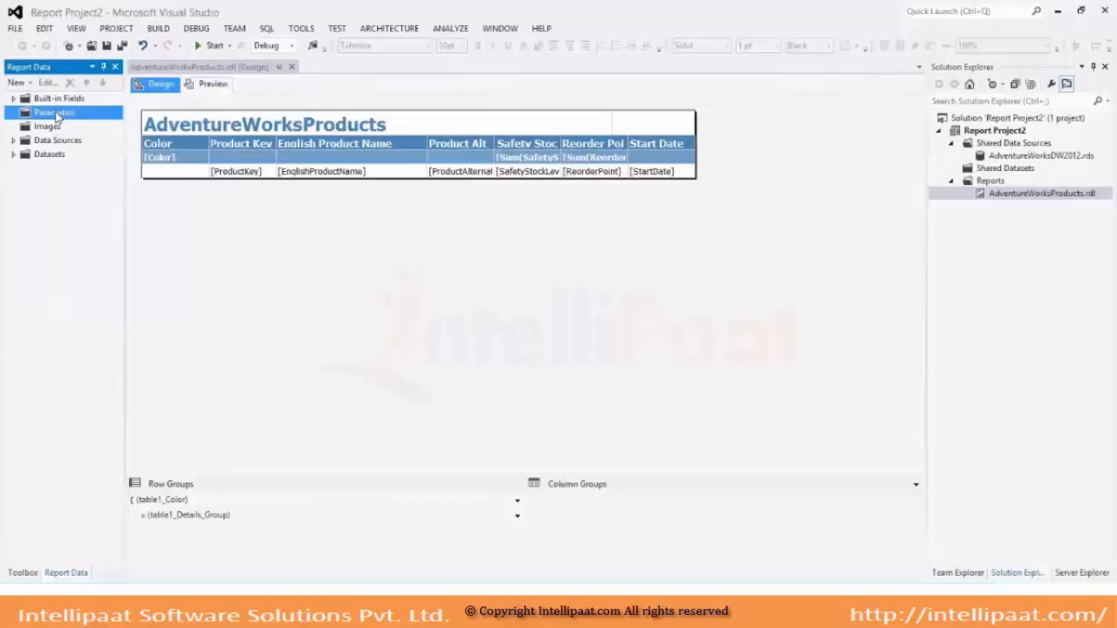
{"action": "left_click", "coordinate": [49, 156]}
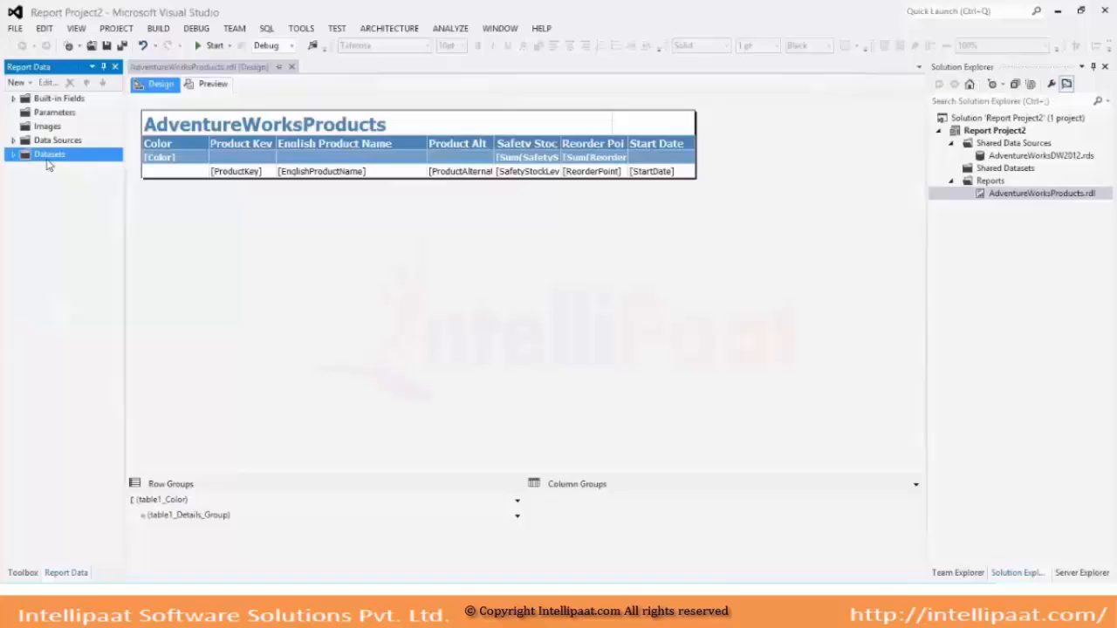
{"action": "left_click", "coordinate": [56, 112]}
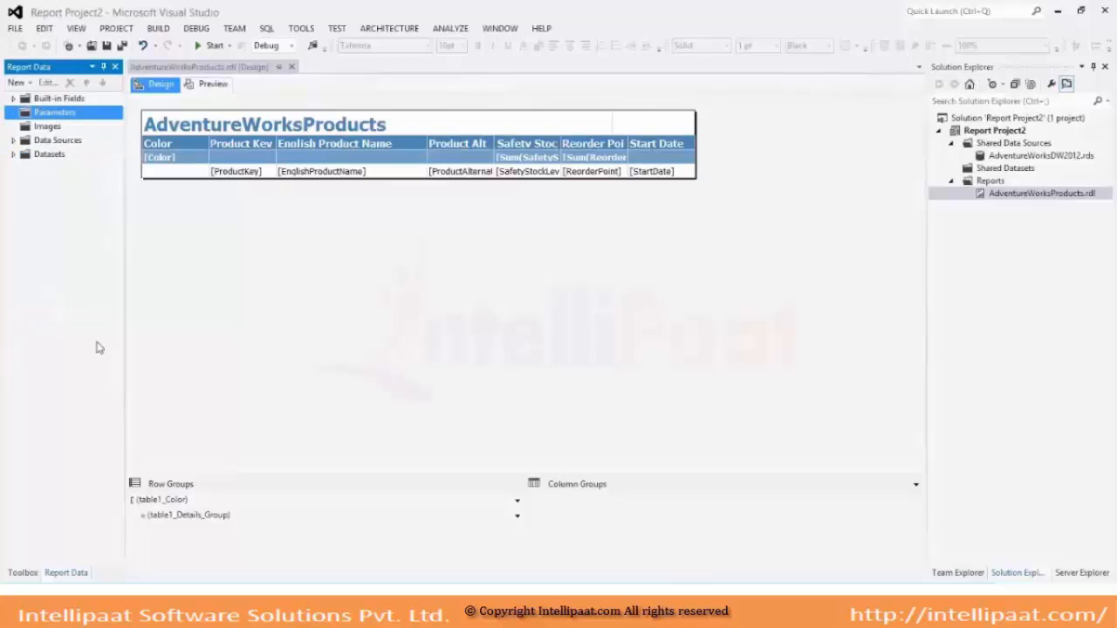
{"action": "left_click", "coordinate": [26, 574]}
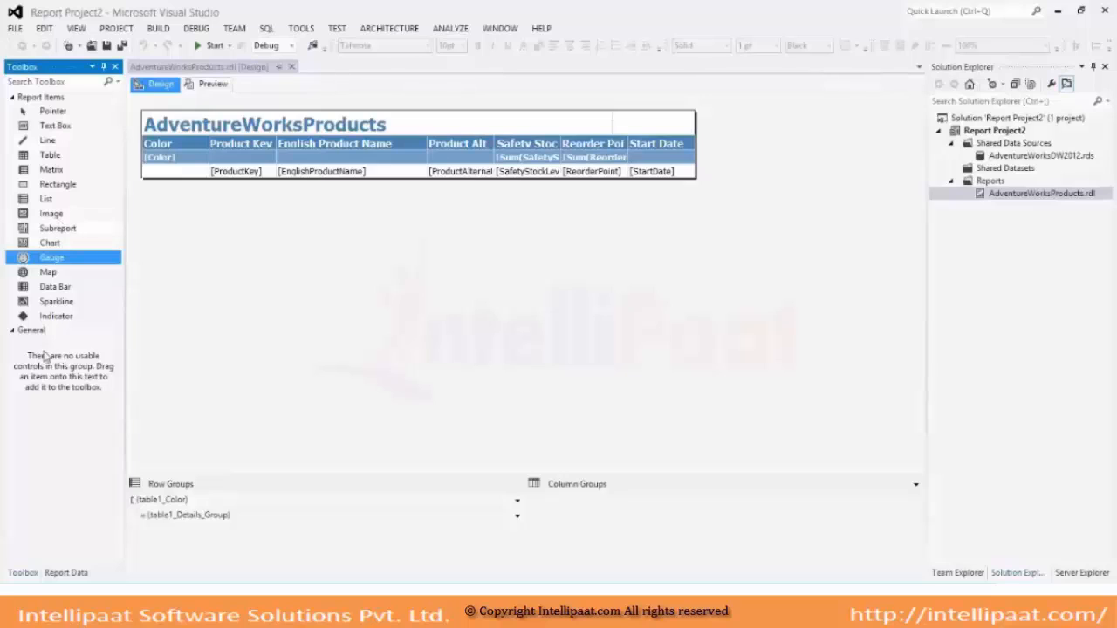
{"action": "left_click", "coordinate": [63, 576]}
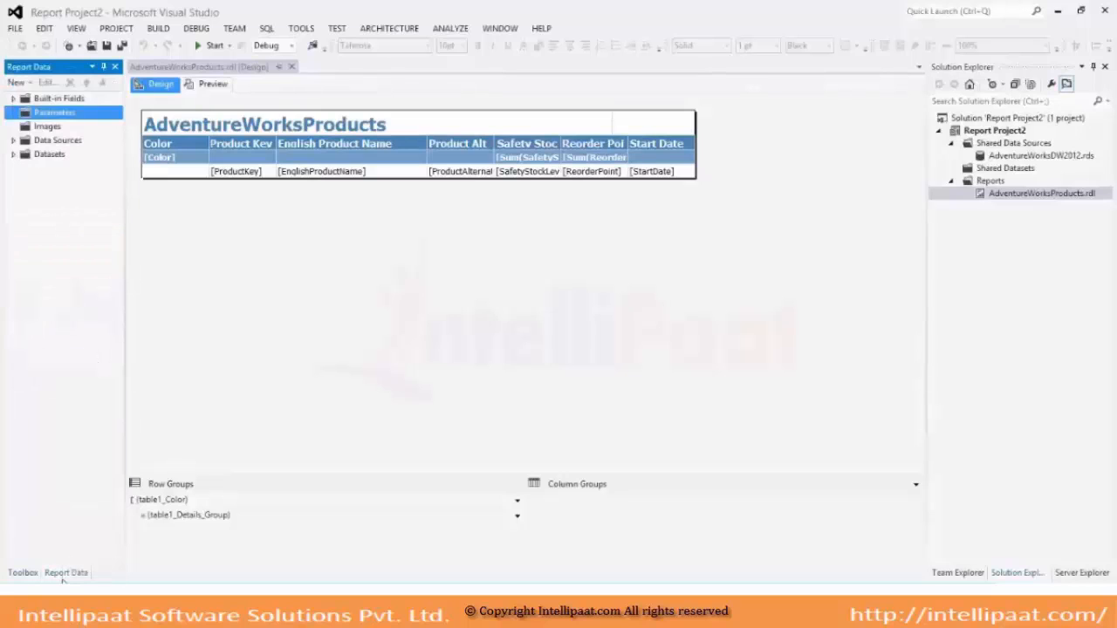
Compare the report data with the report items and leave the Toolbox displayed.
{"action": "left_click", "coordinate": [23, 574]}
{"action": "left_click", "coordinate": [67, 573]}
{"action": "left_click", "coordinate": [23, 573]}
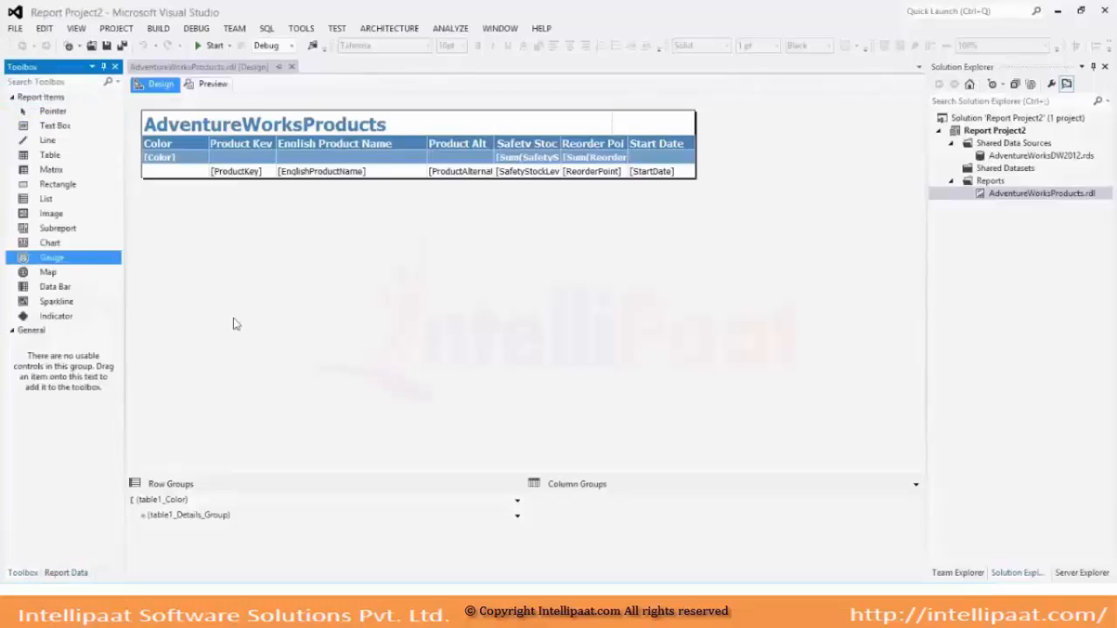
Extend the report body downward below the AdventureWorksProducts table, and undo the enlargement.
{"action": "left_click", "coordinate": [242, 295]}
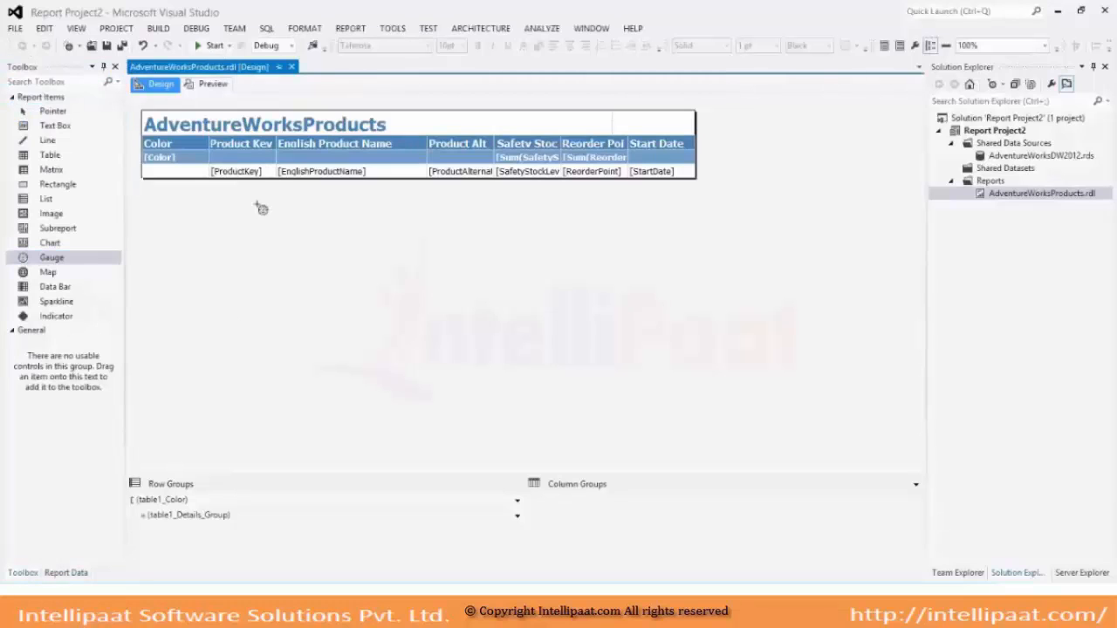
{"action": "left_click", "coordinate": [194, 174]}
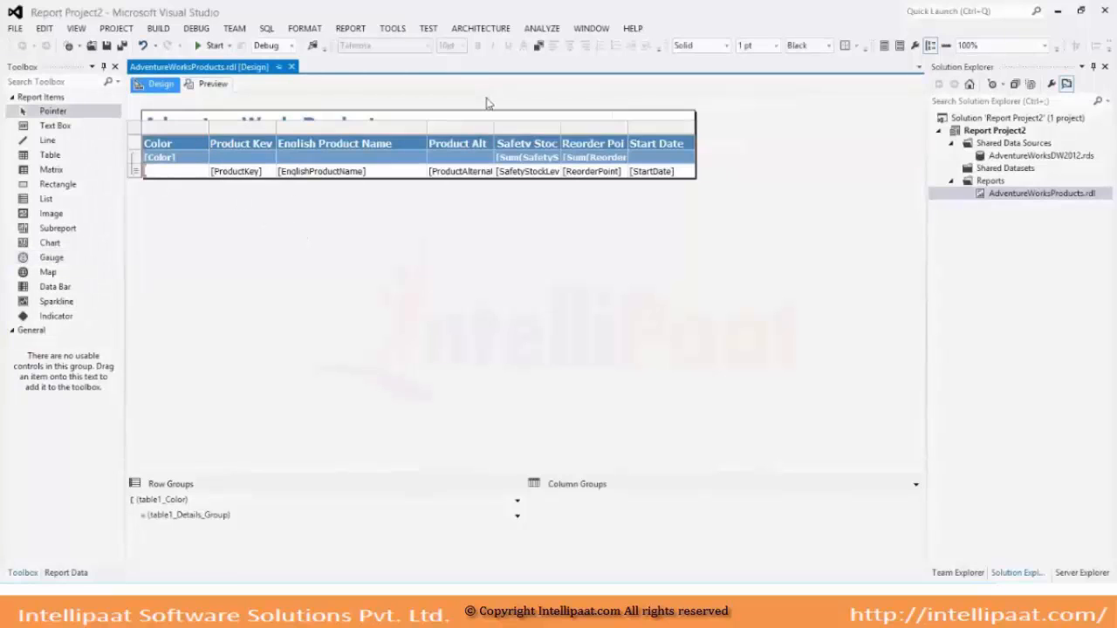
{"action": "left_click", "coordinate": [426, 129]}
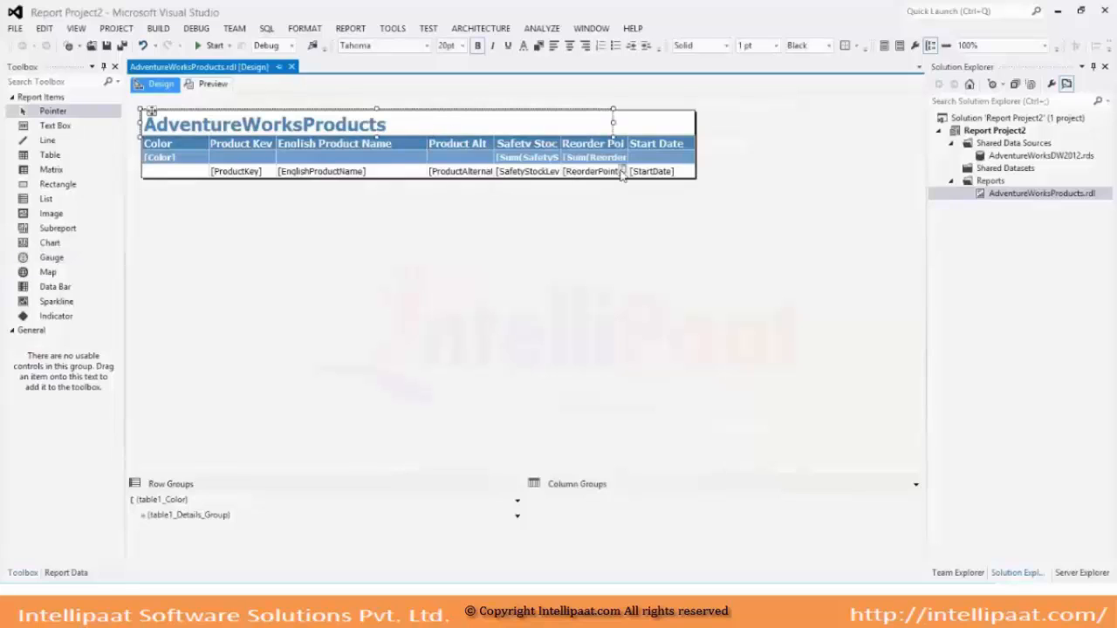
{"action": "left_click", "coordinate": [650, 126]}
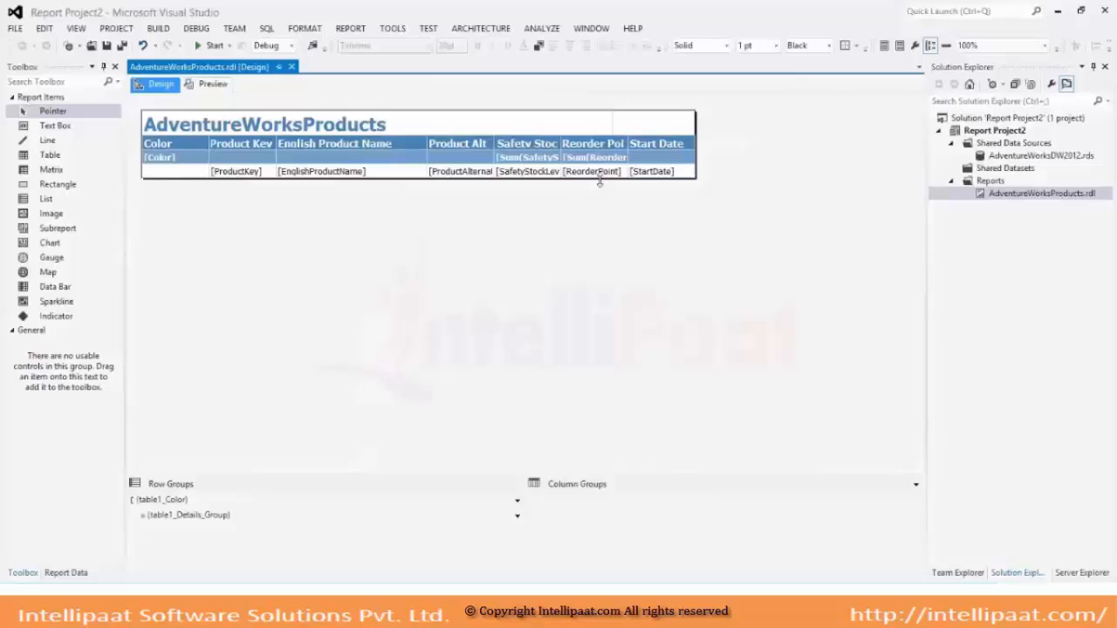
{"action": "left_click_drag", "start_coordinate": [600, 181], "coordinate": [585, 282]}
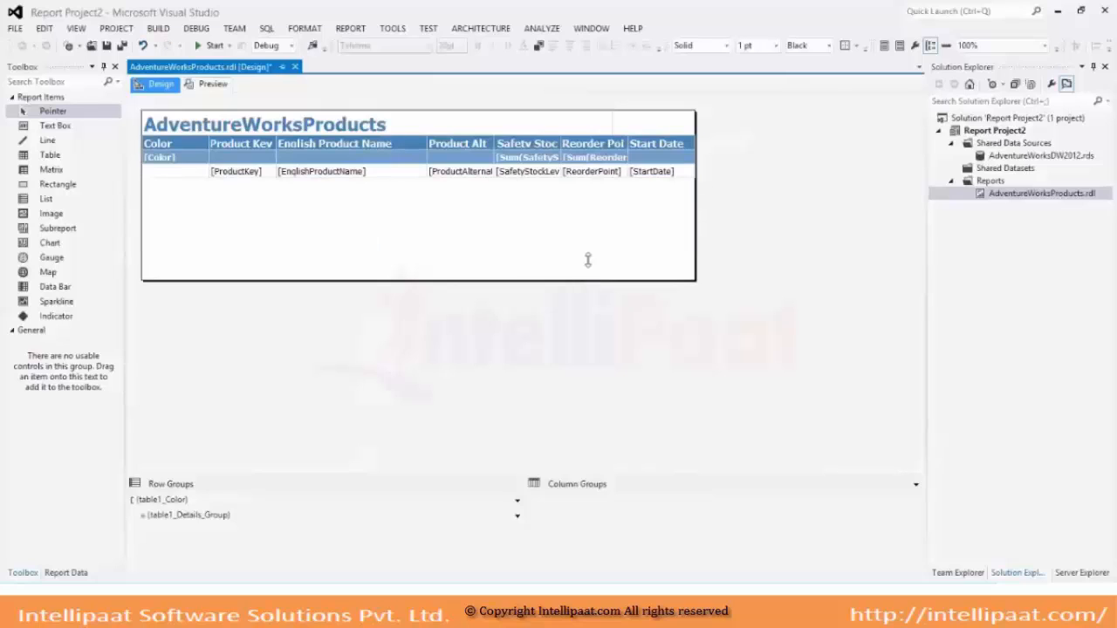
{"action": "key", "text": "ctrl+z"}
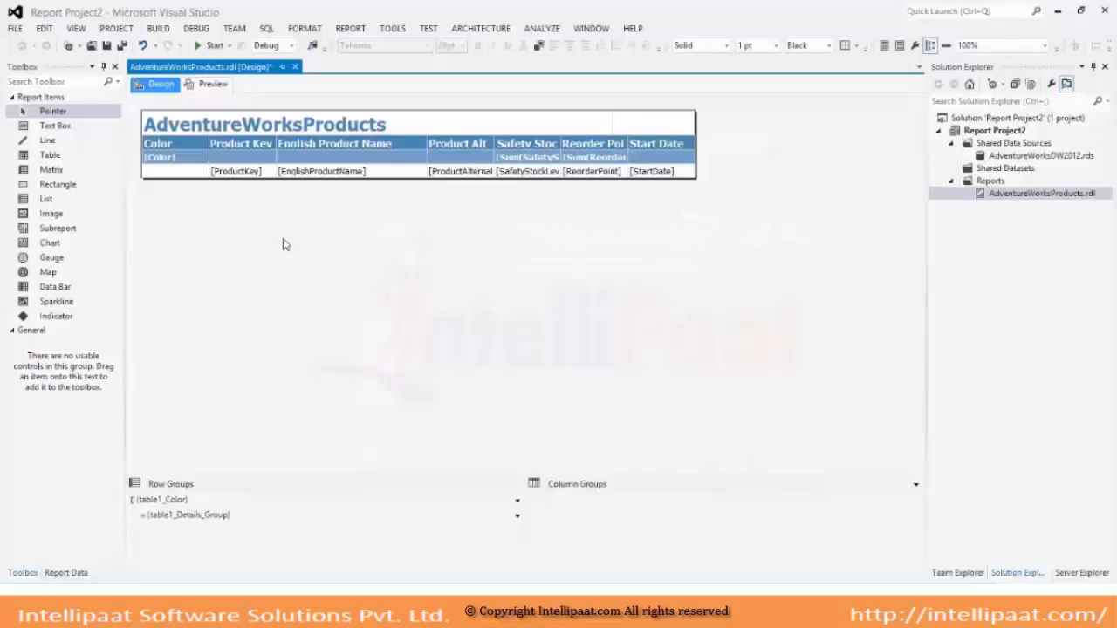
Preview the report, narrow the Product Key column, and return from the preview to the report design.
{"action": "left_click", "coordinate": [211, 86]}
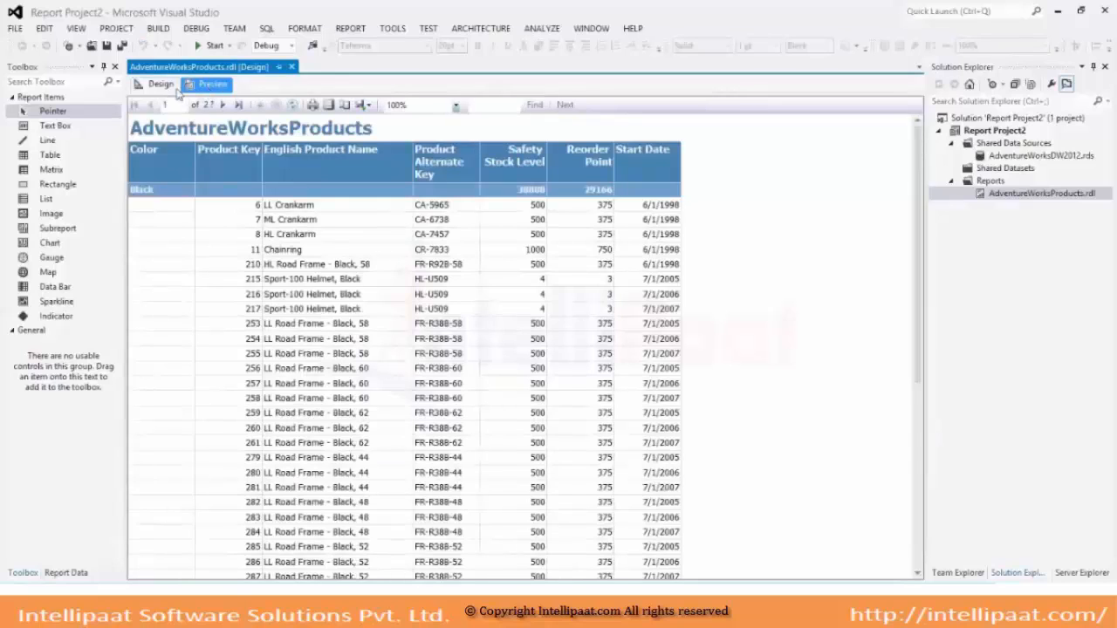
{"action": "left_click", "coordinate": [144, 87]}
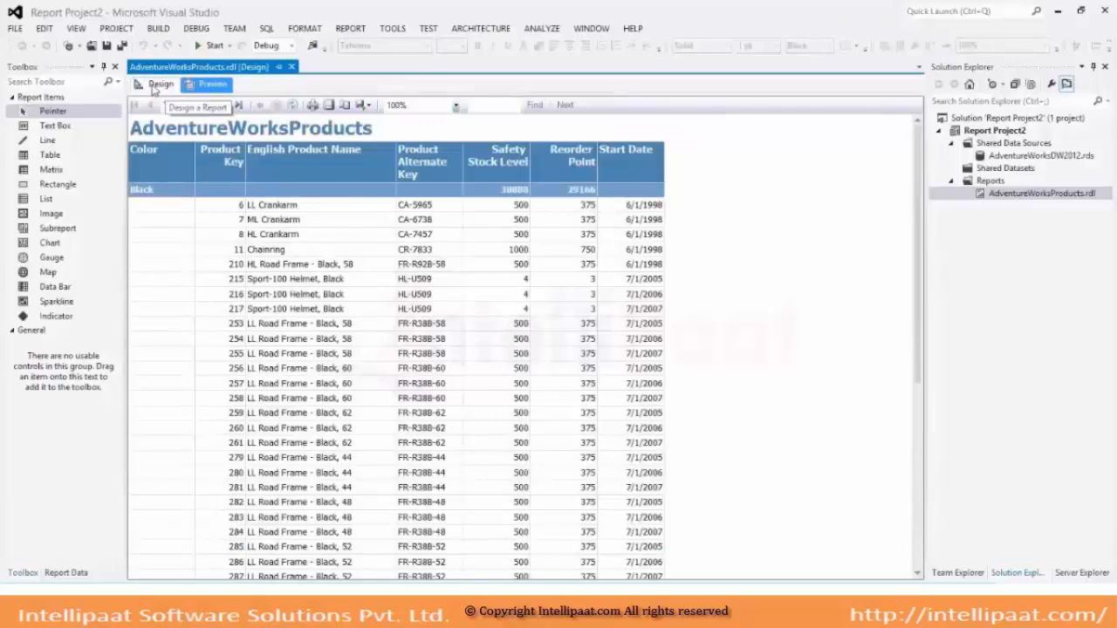
{"action": "left_click", "coordinate": [155, 84]}
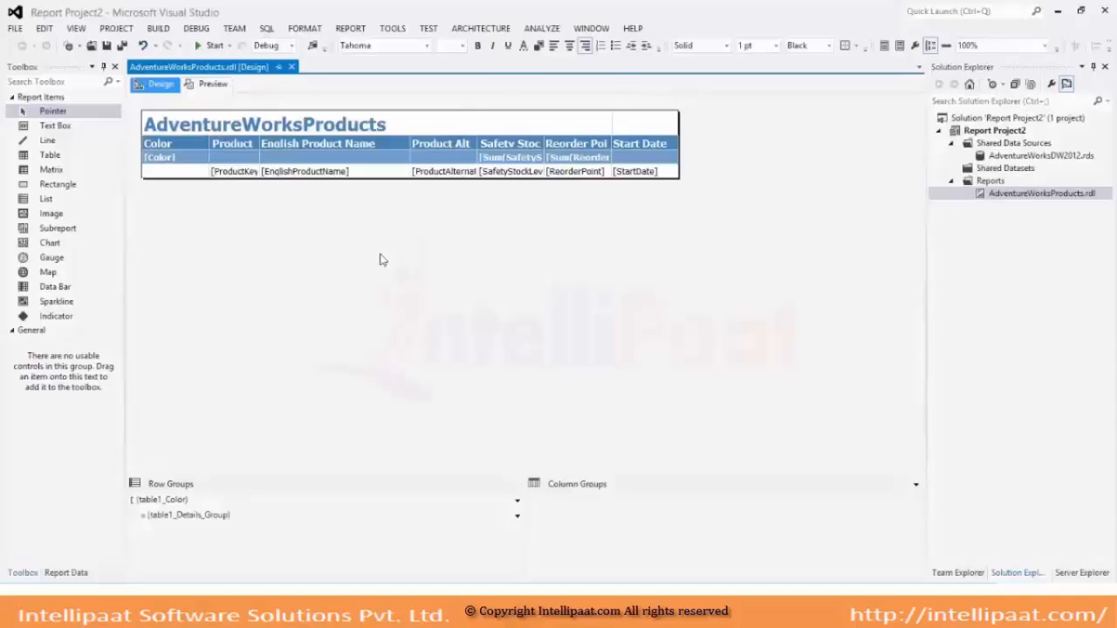
{"action": "left_click", "coordinate": [381, 260]}
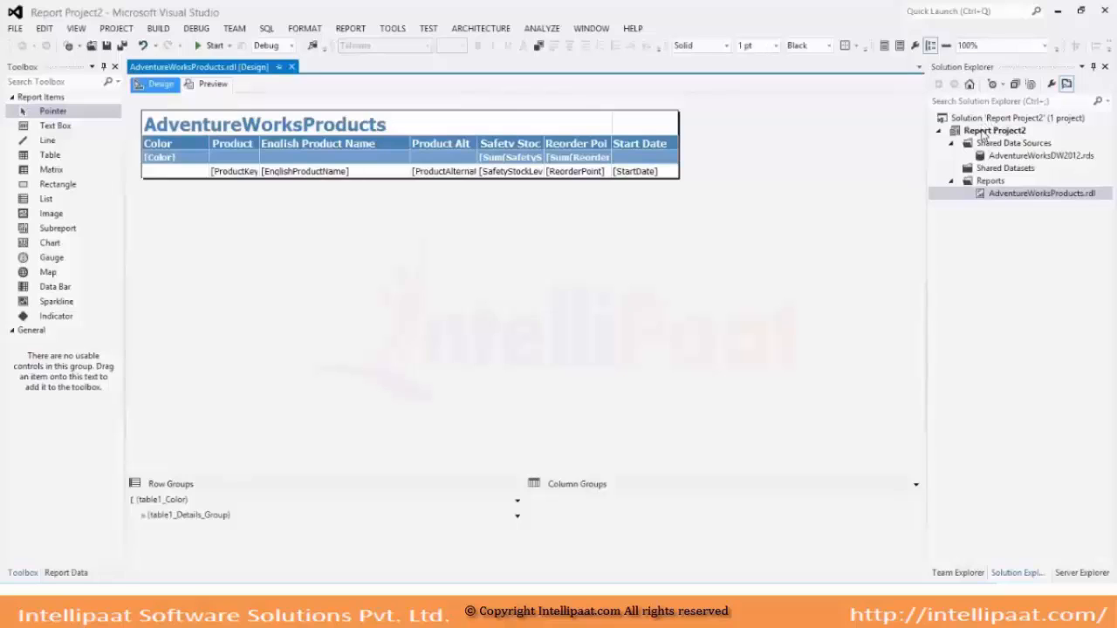
Switch to Internet Explorer and compare the Report Manager home page with the localhost/ReportServer page.
{"action": "mouse_move", "coordinate": [229, 615]}
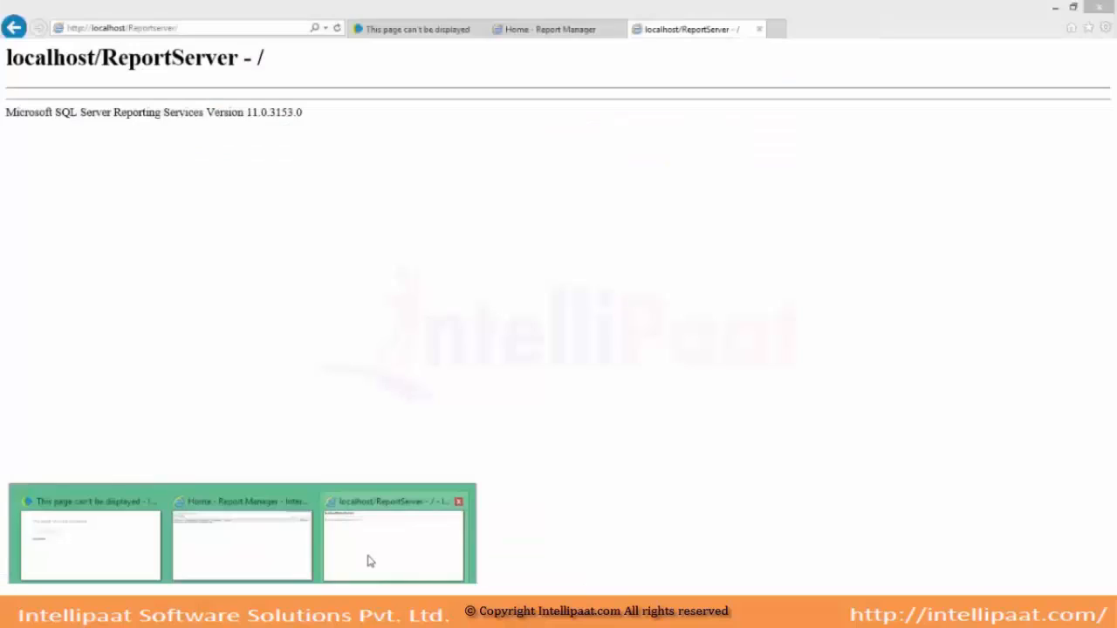
{"action": "left_click", "coordinate": [369, 558]}
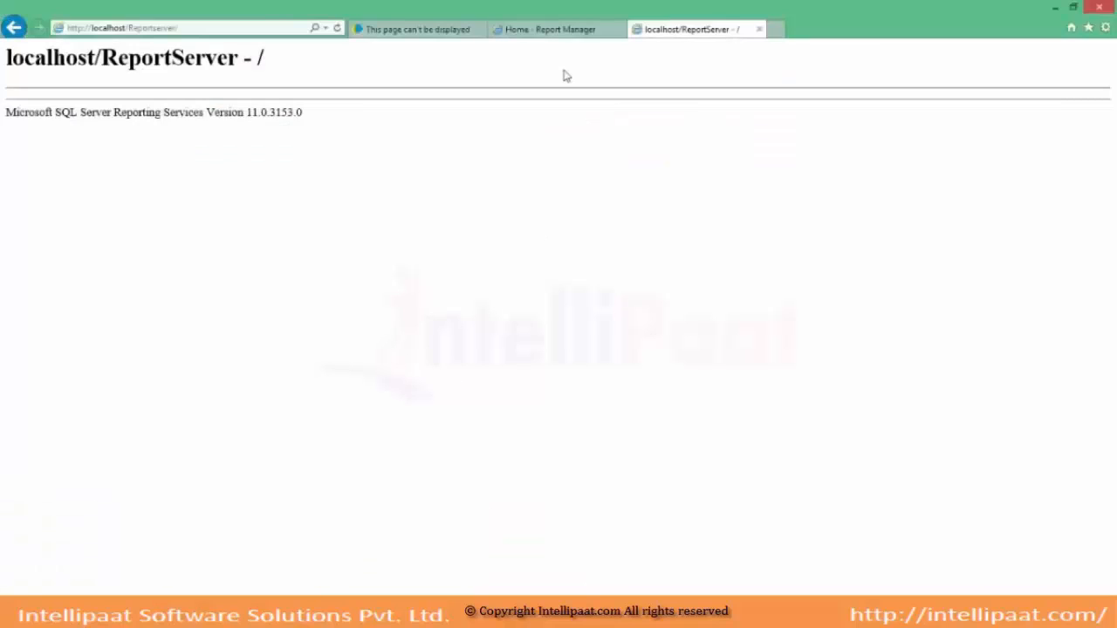
{"action": "left_click", "coordinate": [567, 33]}
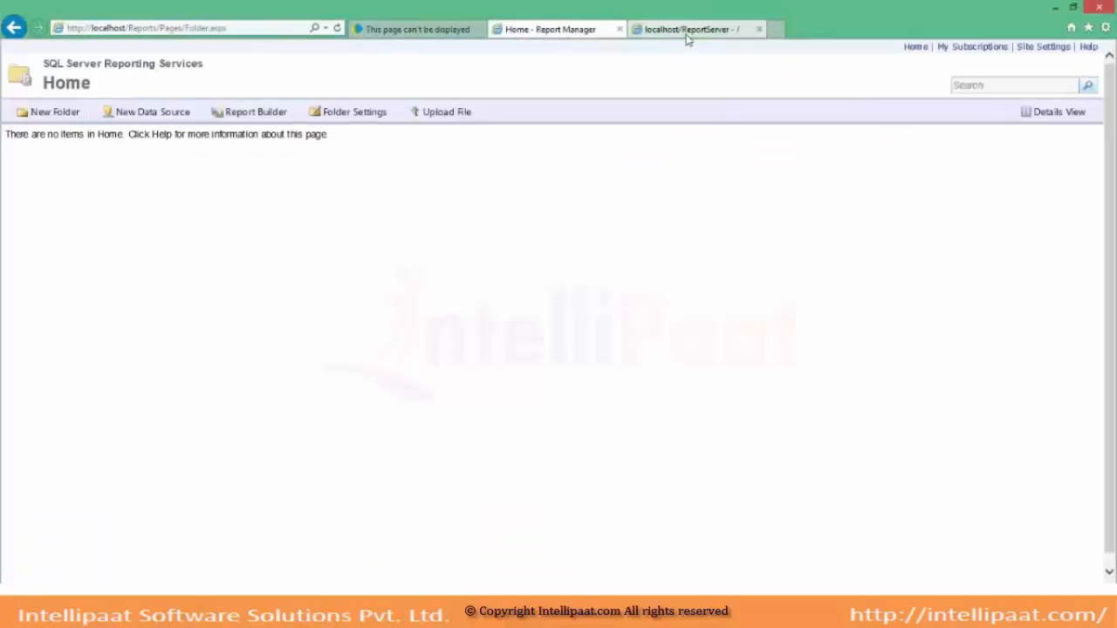
{"action": "left_click", "coordinate": [676, 35]}
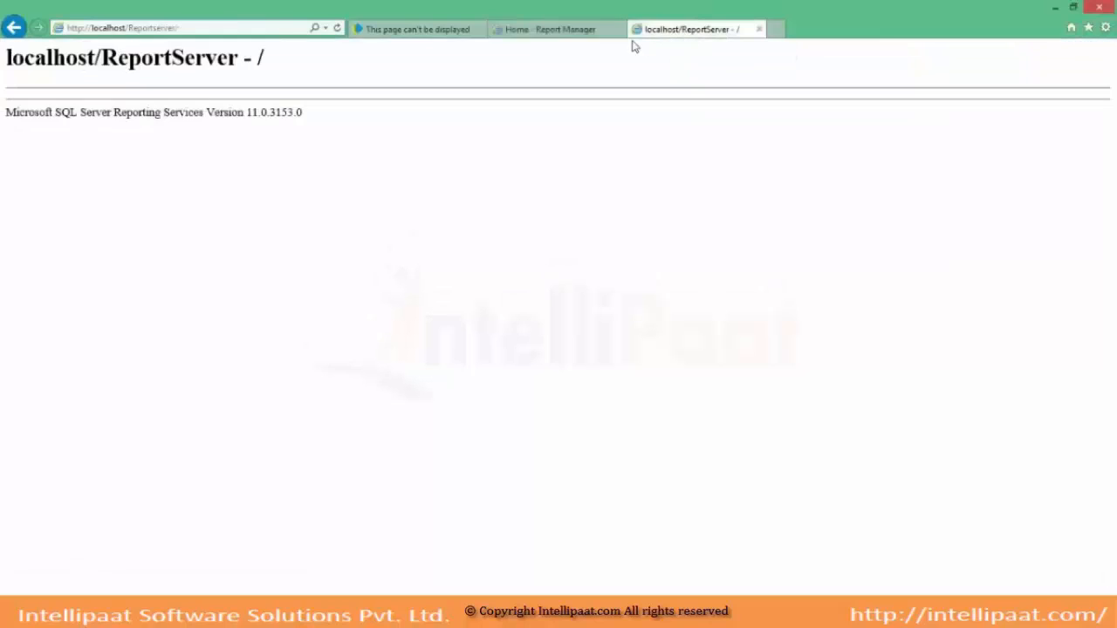
{"action": "left_click", "coordinate": [595, 35]}
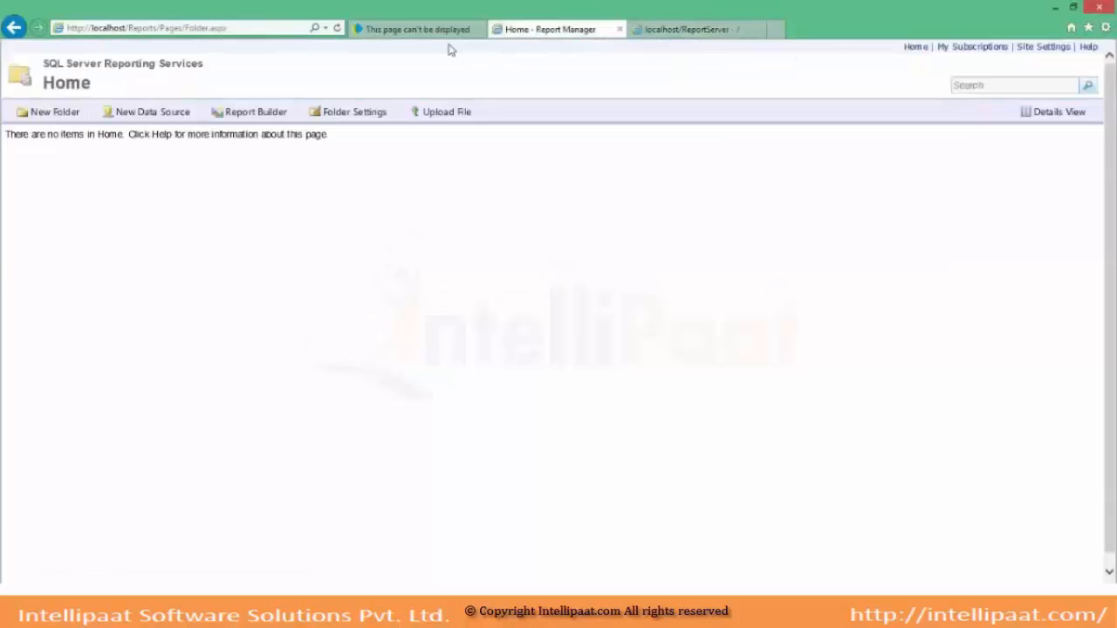
{"action": "left_click", "coordinate": [131, 28]}
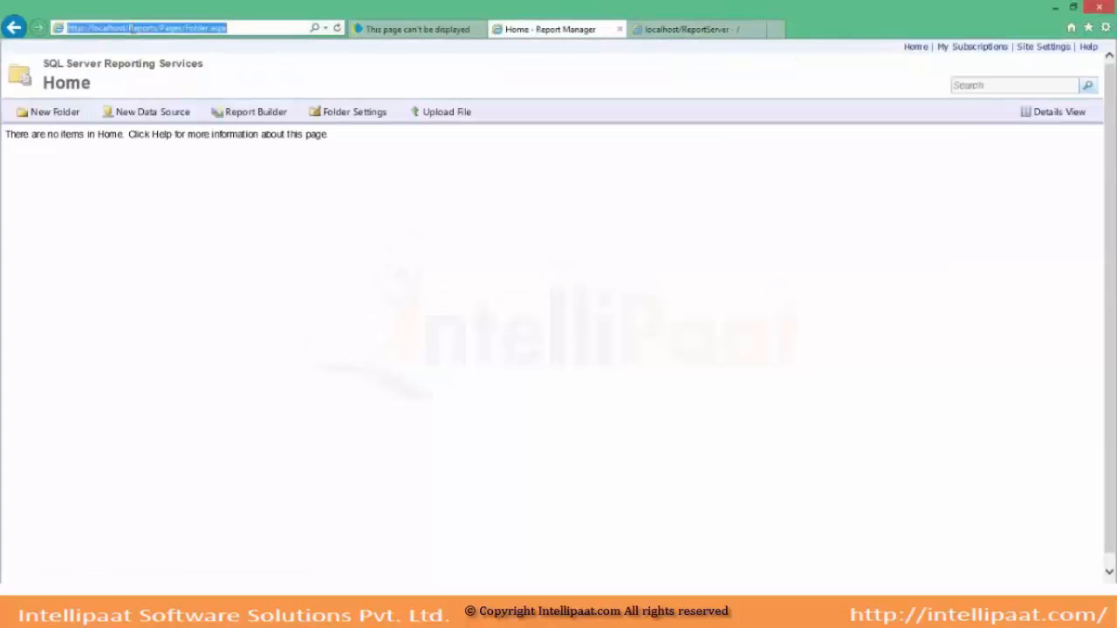
{"action": "left_click", "coordinate": [698, 33]}
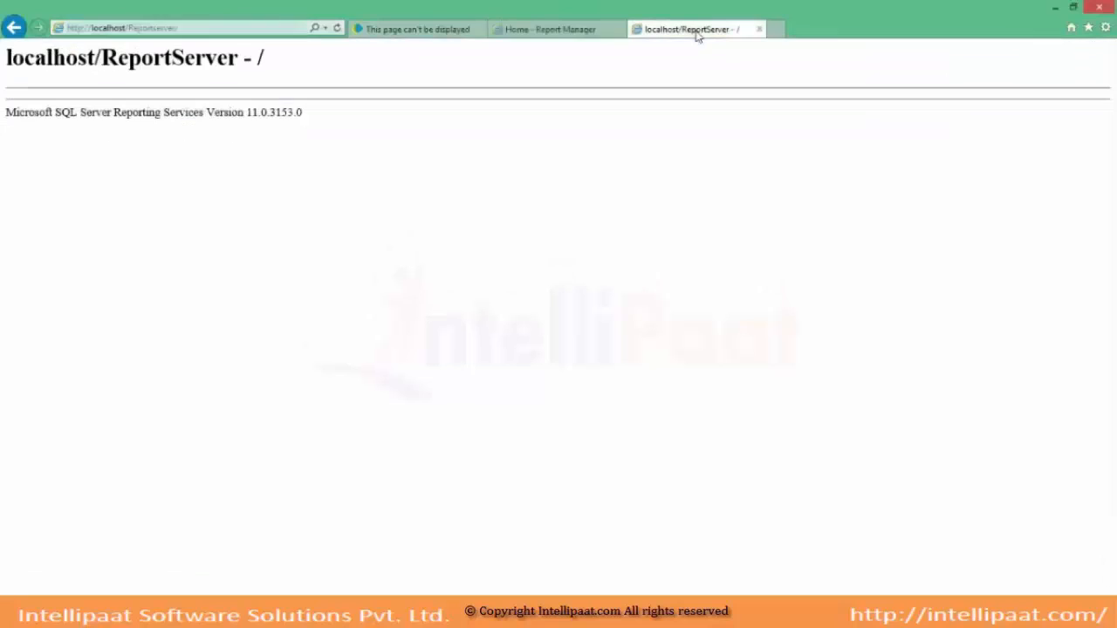
{"action": "left_click", "coordinate": [194, 31]}
{"action": "key", "text": "ctrl+c"}
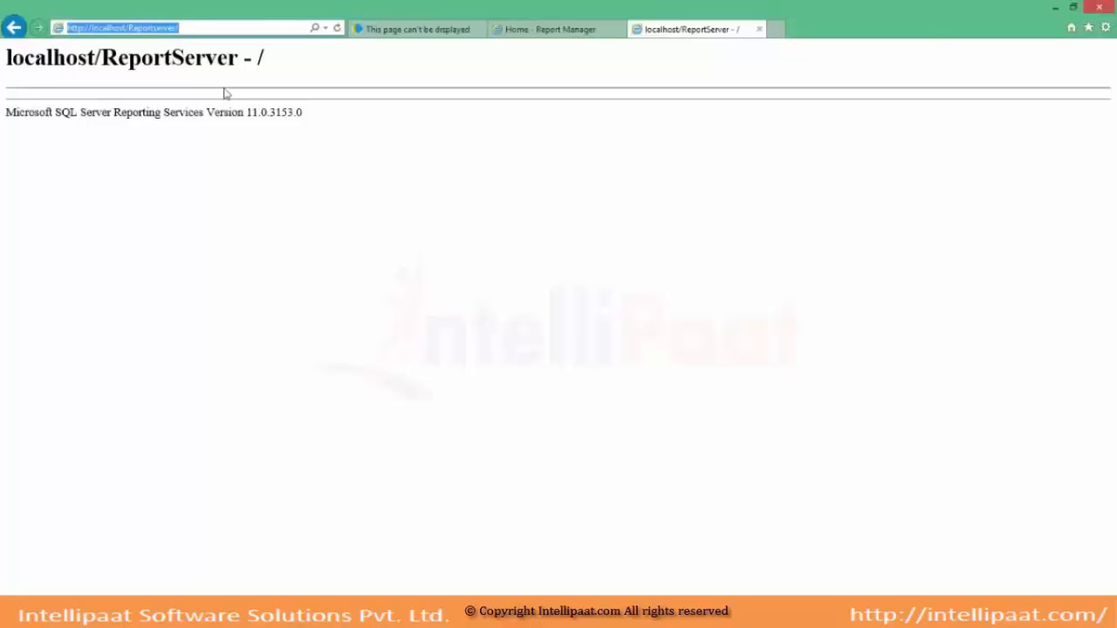
Switch back to Visual Studio and open the property pages of Report Project2.
{"action": "key", "text": "alt+Tab"}
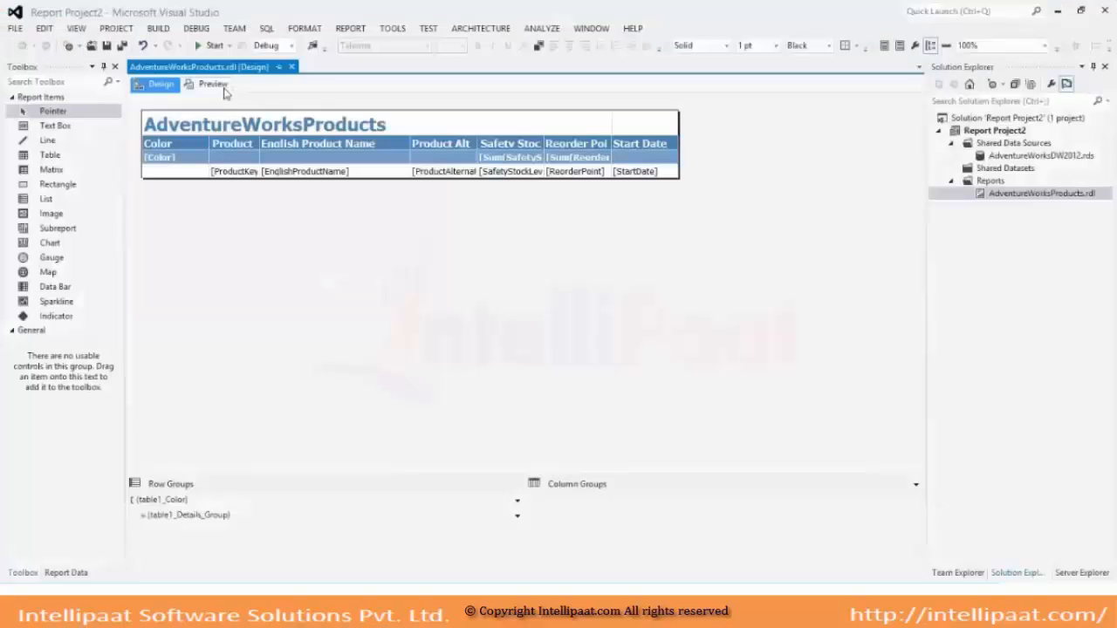
{"action": "left_click", "coordinate": [994, 131]}
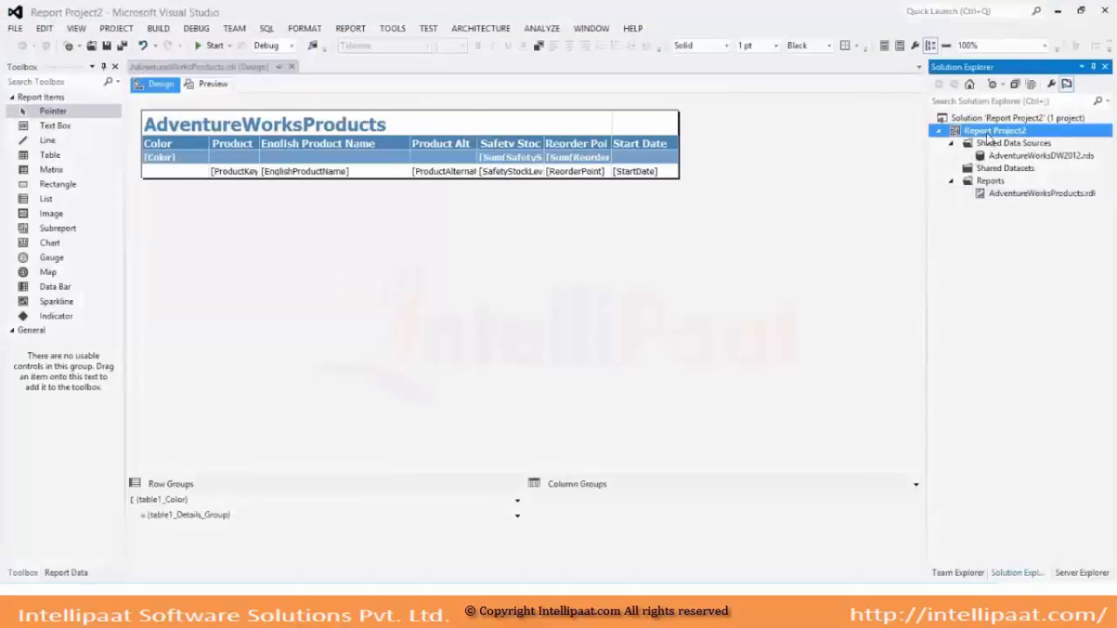
{"action": "right_click", "coordinate": [989, 137]}
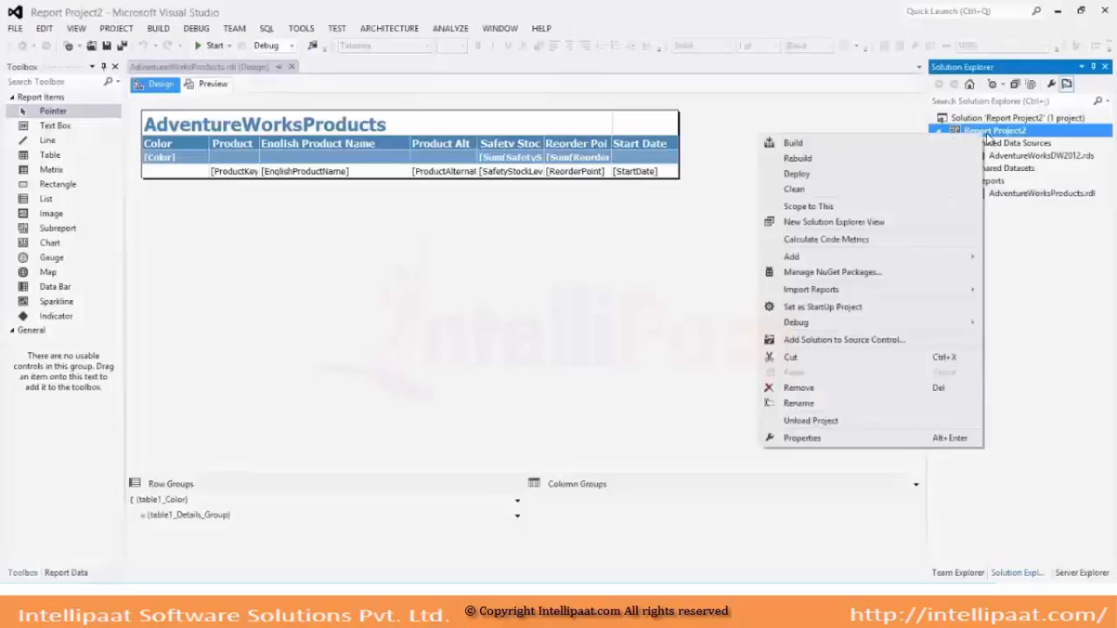
{"action": "left_click", "coordinate": [803, 438]}
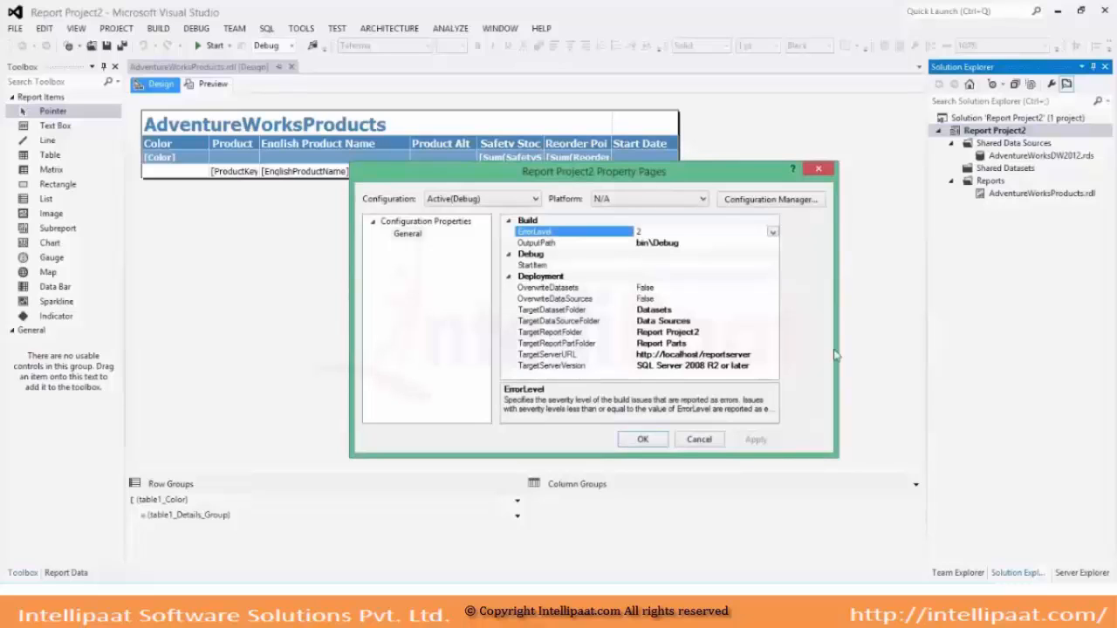
{"action": "left_click_drag", "start_coordinate": [670, 175], "coordinate": [670, 155]}
{"action": "left_click", "coordinate": [759, 334]}
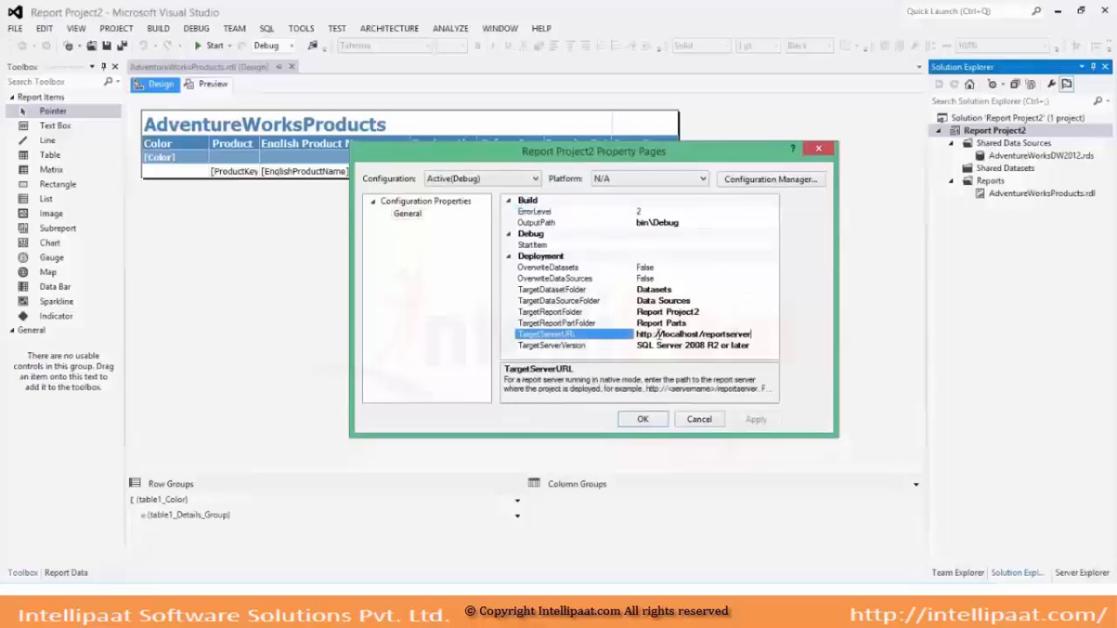
{"action": "left_click_drag", "start_coordinate": [752, 334], "coordinate": [616, 324]}
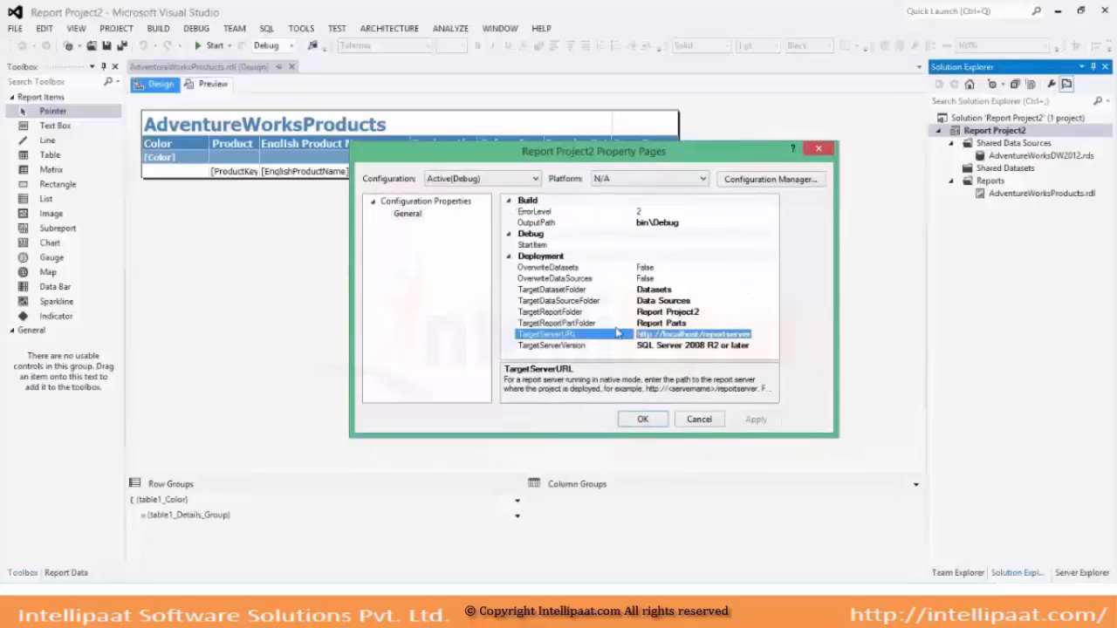
{"action": "key", "text": "ctrl+v"}
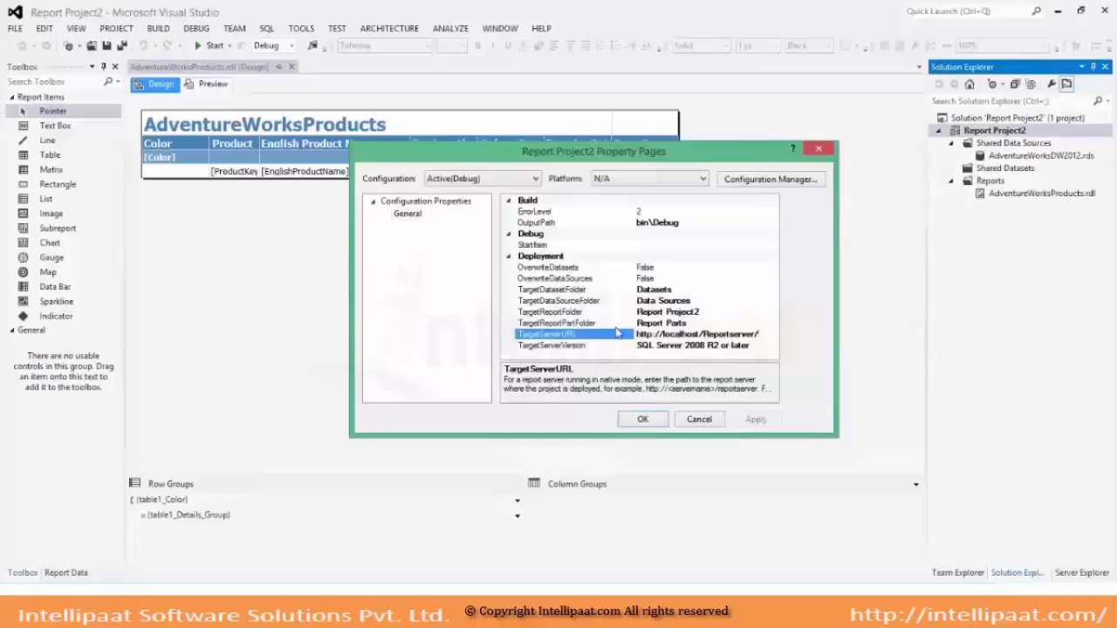
{"action": "left_click", "coordinate": [734, 334]}
{"action": "key", "text": "BackSpace"}
{"action": "type", "text": "S"}
{"action": "key", "text": "Return"}
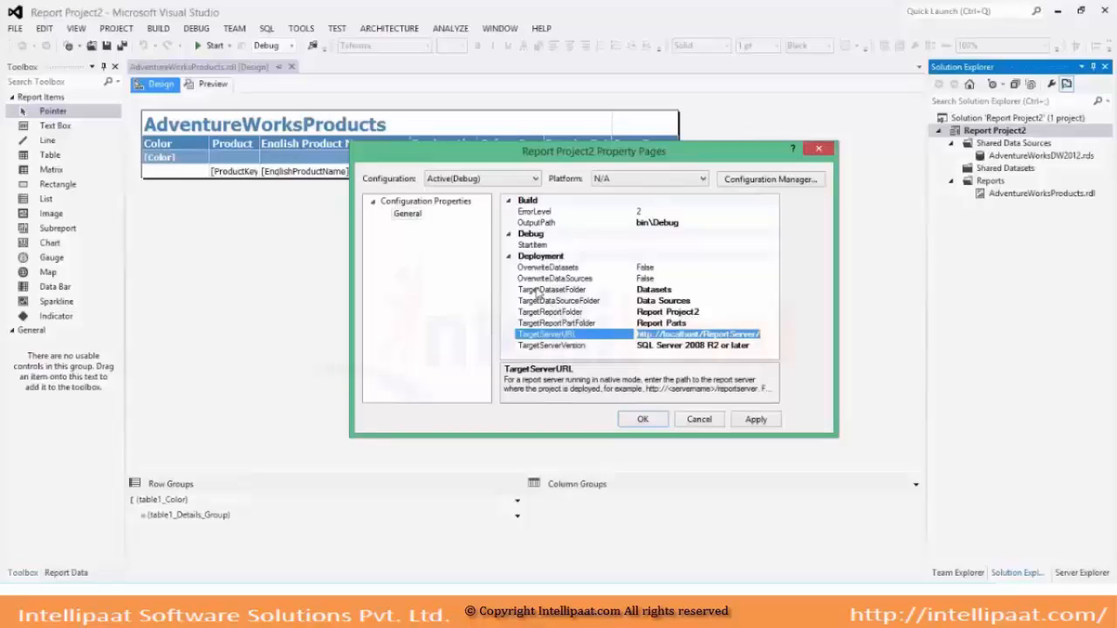
Review the target dataset and data source folders, and set TargetReportFolder to AdventureWorksReports.
{"action": "left_click", "coordinate": [546, 290]}
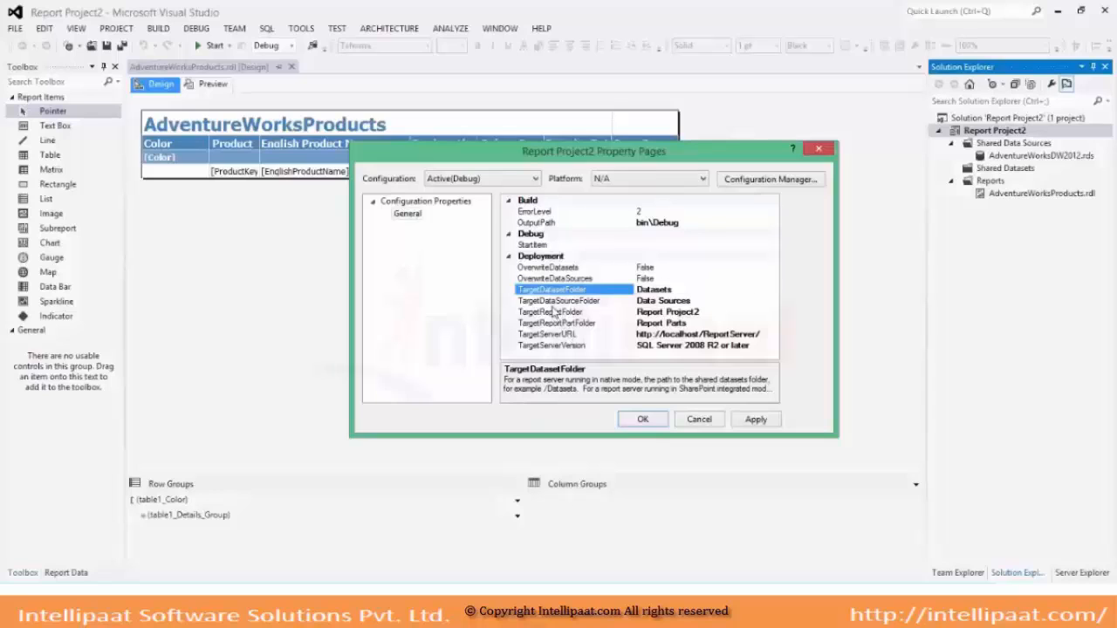
{"action": "left_click", "coordinate": [555, 302]}
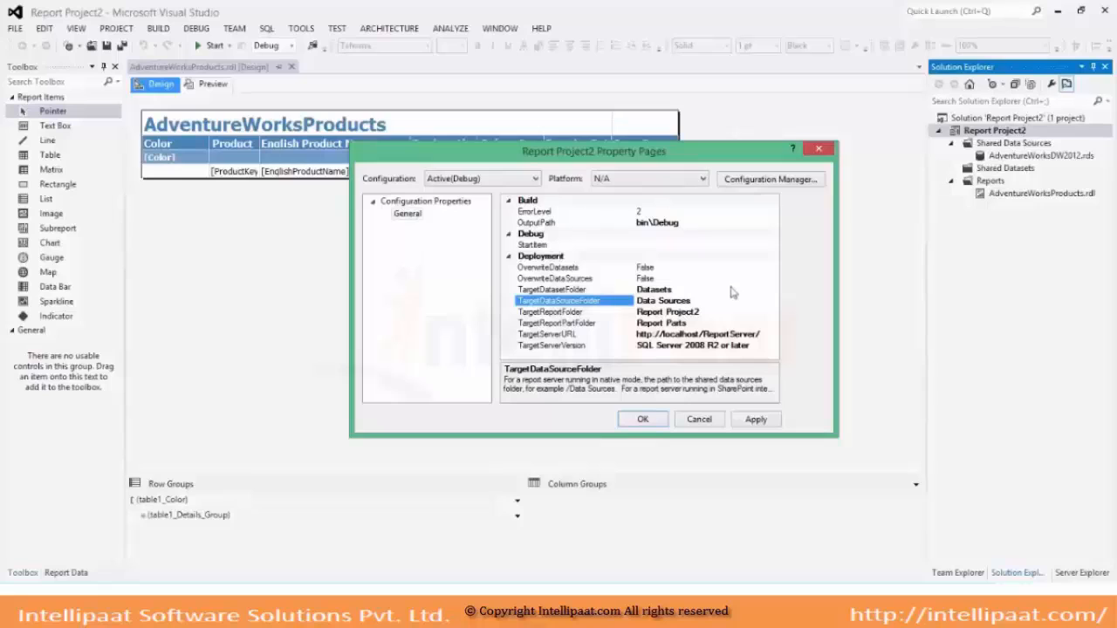
{"action": "left_click", "coordinate": [537, 315]}
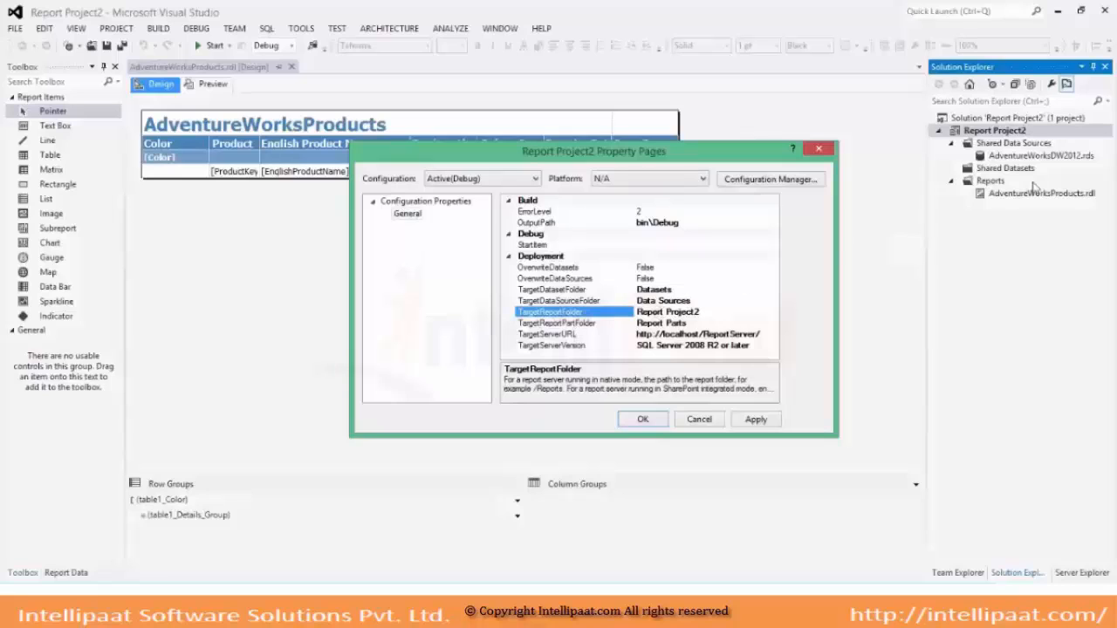
{"action": "left_click", "coordinate": [703, 311]}
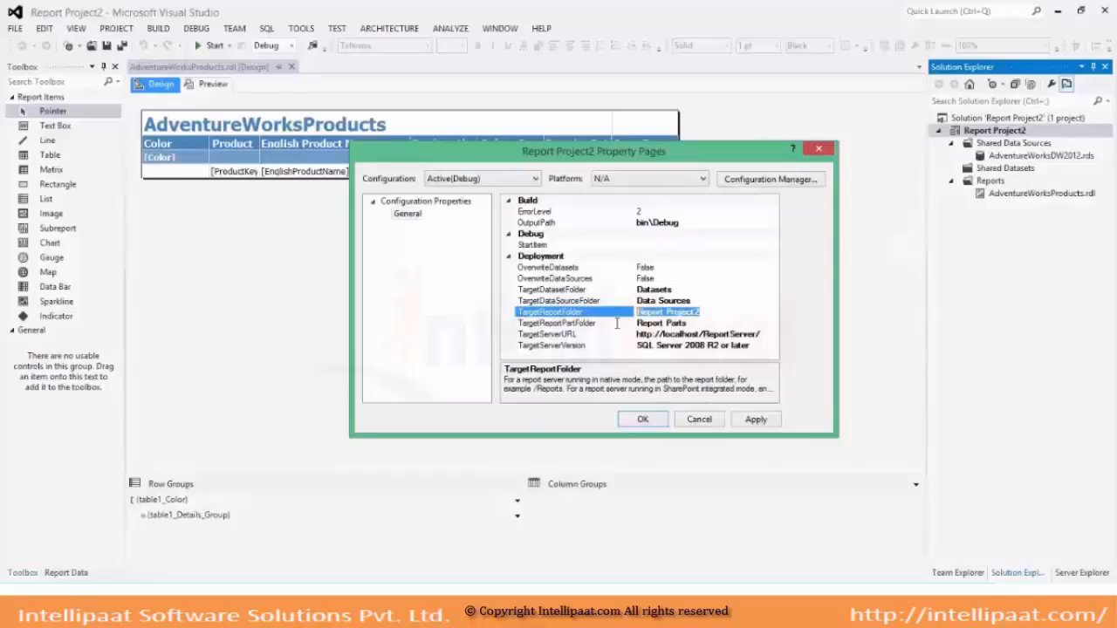
{"action": "type", "text": "AdventureWorksReports"}
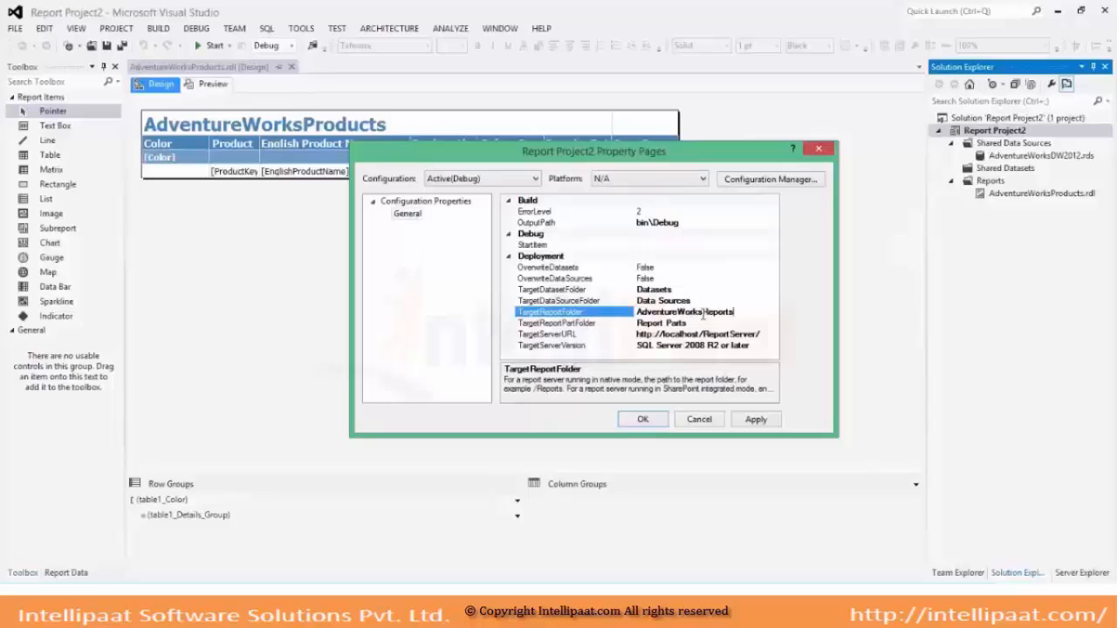
Review the TargetDataSourceFolder, TargetDatasetFolder and TargetReportPartFolder values in the deployment settings.
{"action": "left_click", "coordinate": [615, 304]}
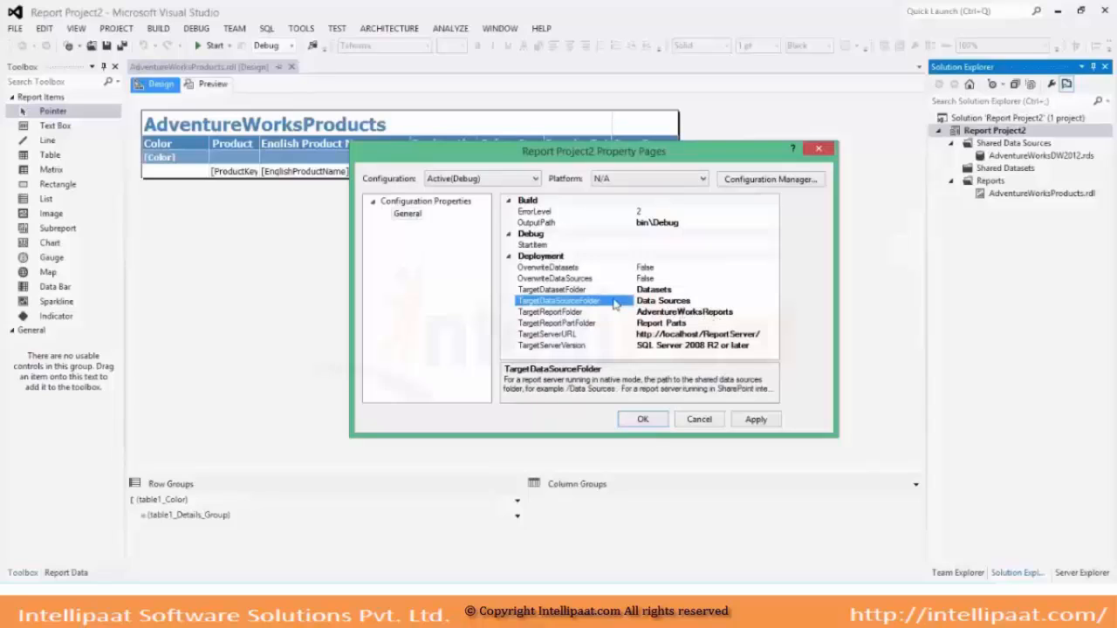
{"action": "left_click", "coordinate": [703, 302]}
{"action": "left_click", "coordinate": [592, 290]}
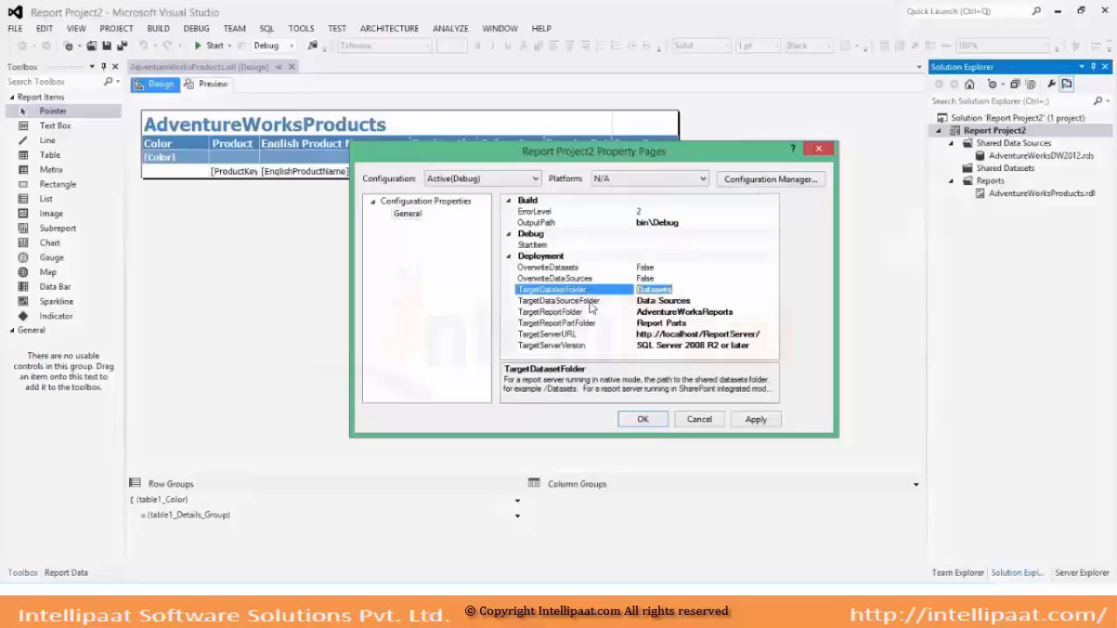
{"action": "left_click", "coordinate": [699, 323]}
{"action": "left_click_drag", "start_coordinate": [695, 323], "coordinate": [638, 323]}
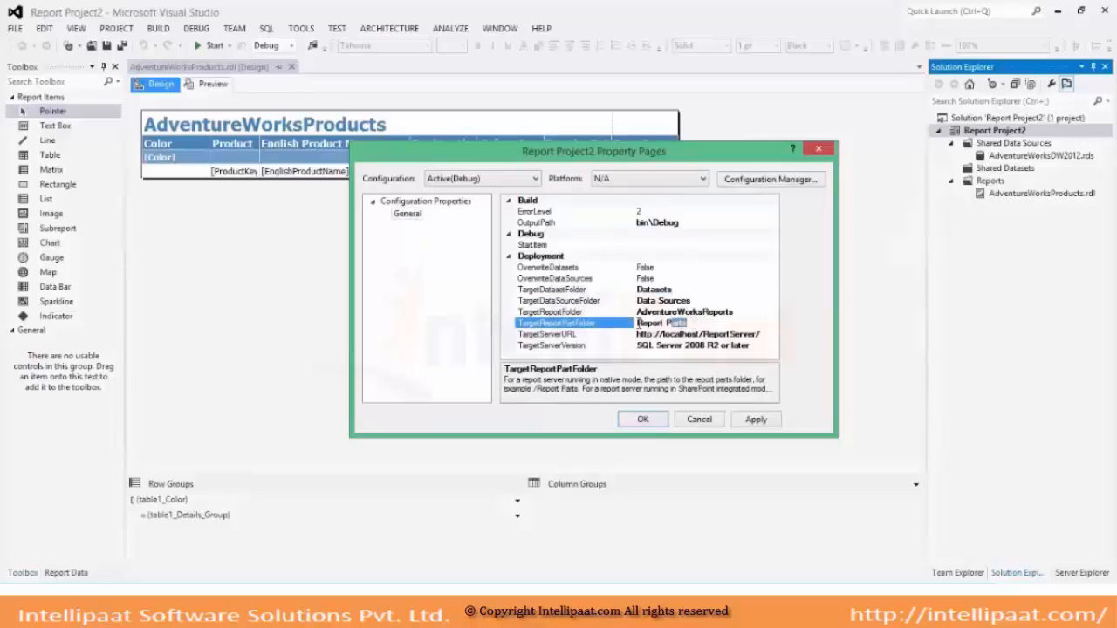
Check the TargetServerURL value, apply the deployment settings and close the project's property pages.
{"action": "left_click", "coordinate": [588, 338]}
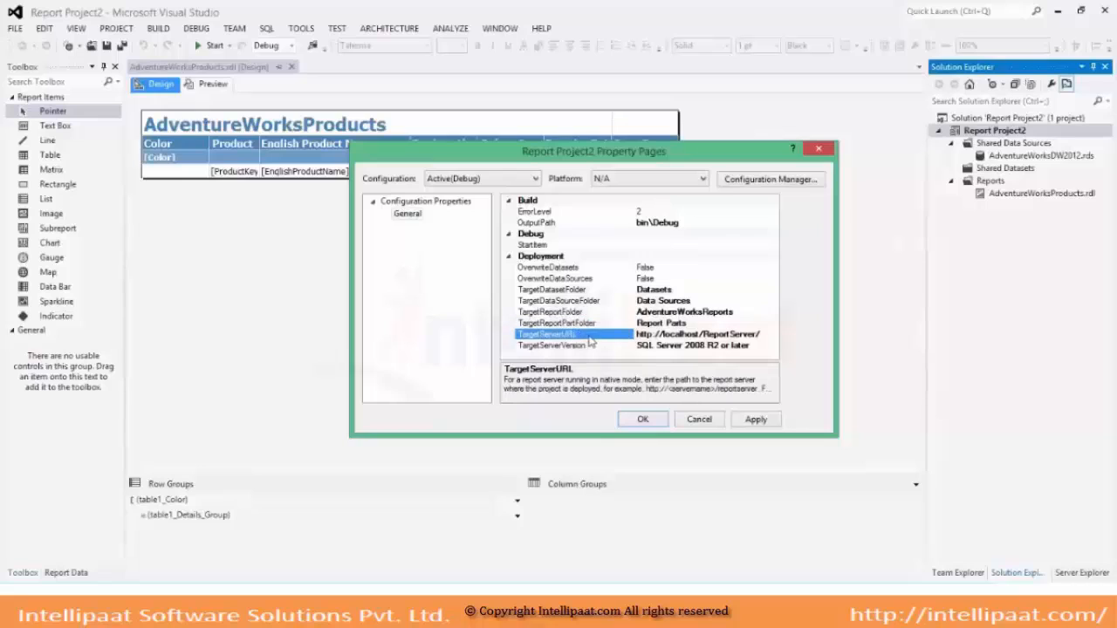
{"action": "left_click", "coordinate": [751, 421]}
{"action": "left_click", "coordinate": [649, 421]}
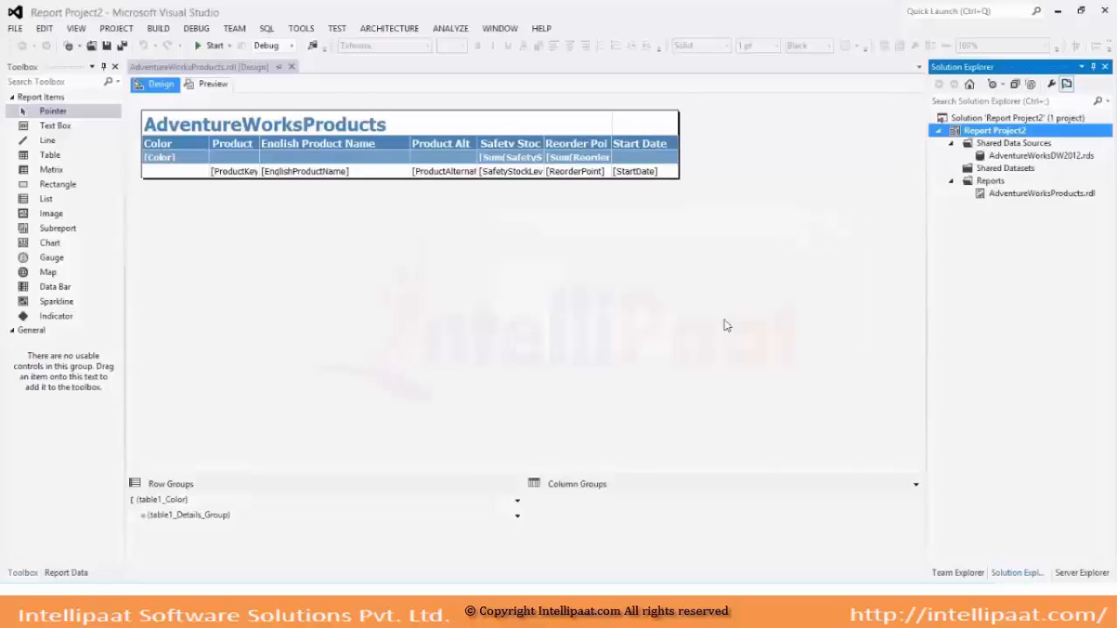
Build Report Project2 and close the build output.
{"action": "right_click", "coordinate": [988, 133]}
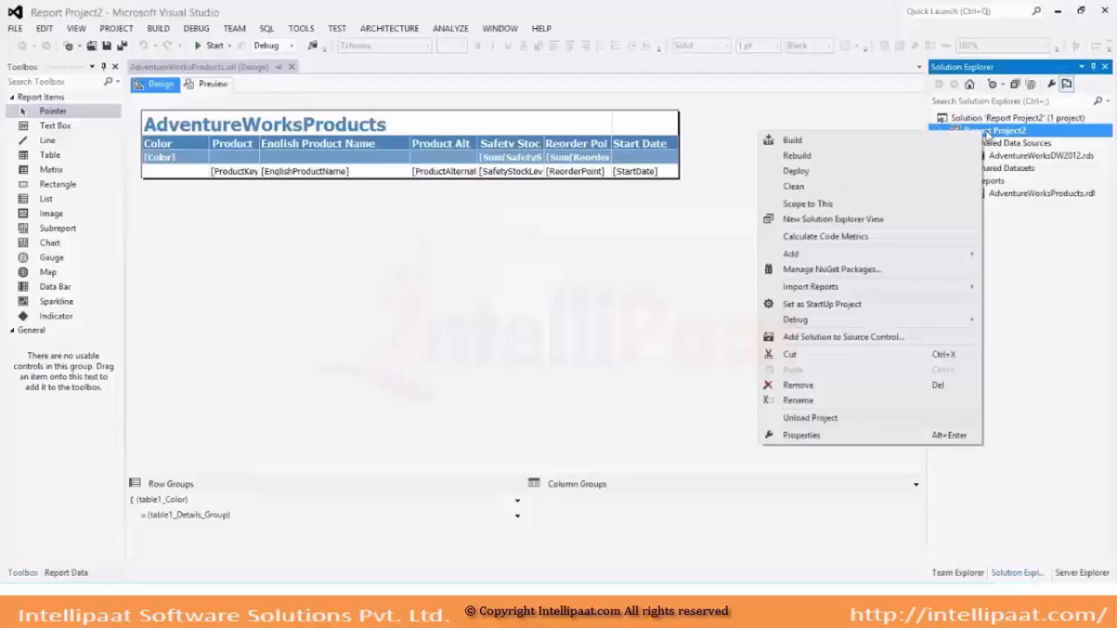
{"action": "left_click", "coordinate": [894, 140]}
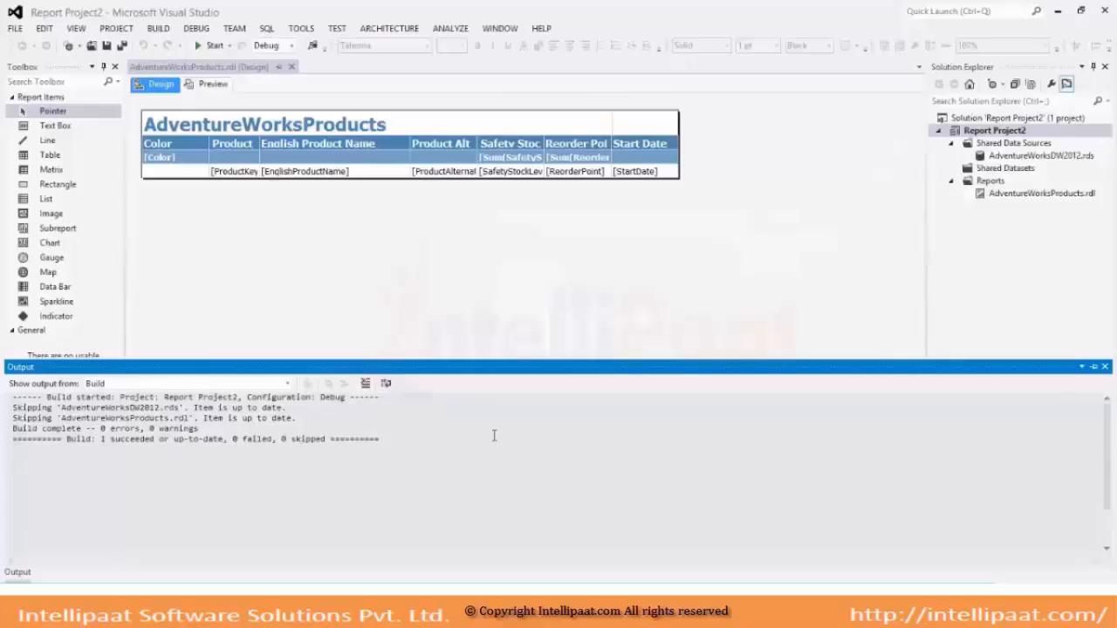
{"action": "left_click", "coordinate": [1105, 366]}
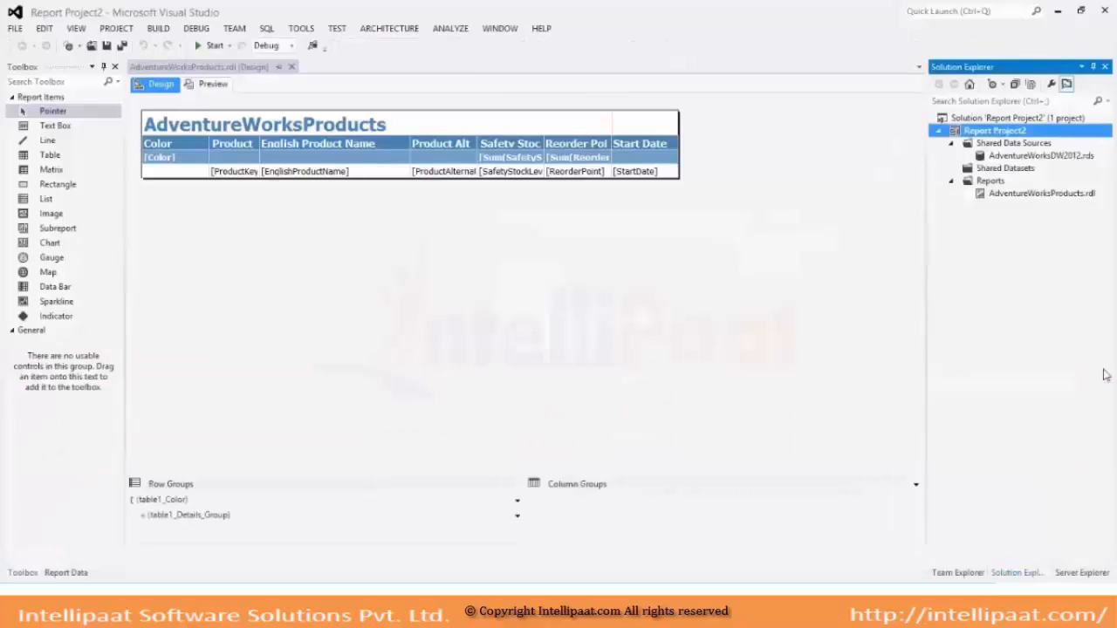
Deploy Report Project2 to the report server and close the deployment output.
{"action": "right_click", "coordinate": [979, 131]}
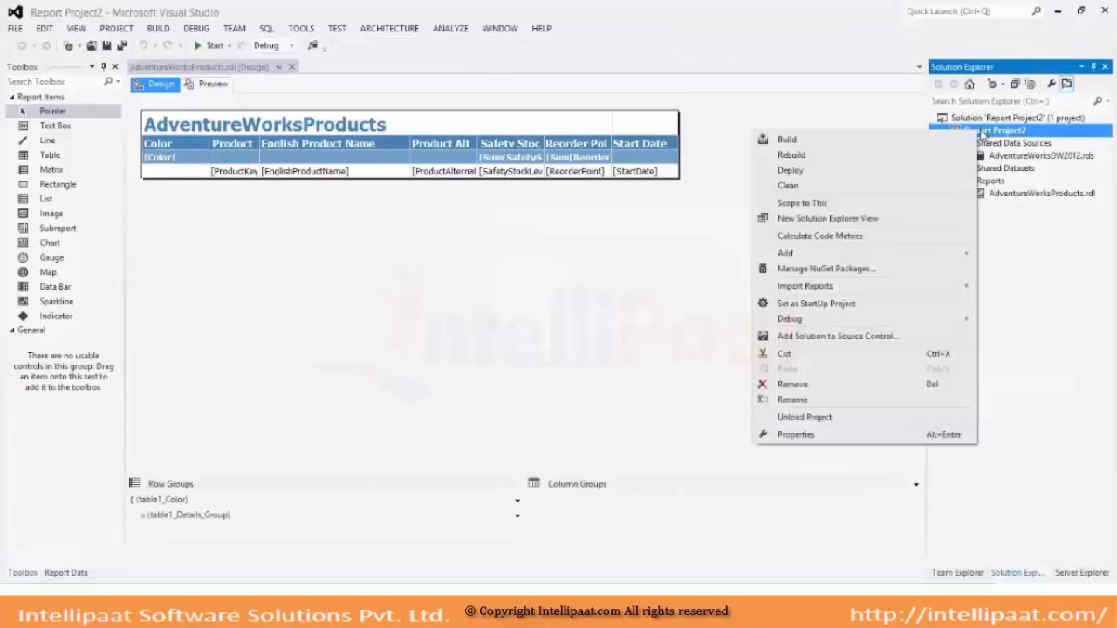
{"action": "left_click", "coordinate": [859, 171]}
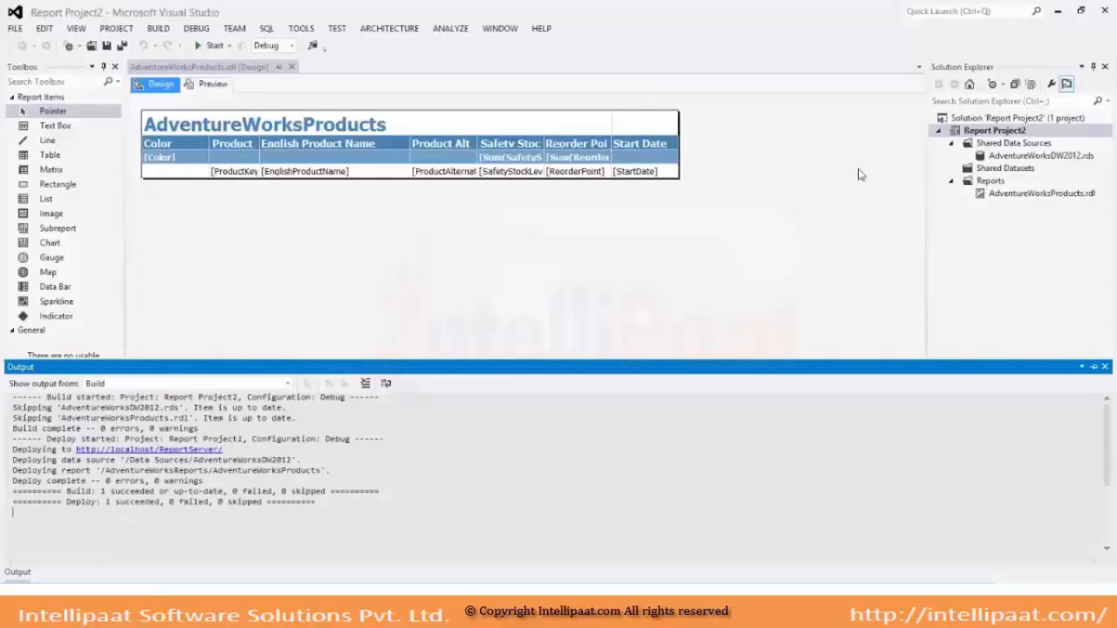
{"action": "left_click", "coordinate": [1105, 370]}
Switch to Internet Explorer and reload the Report Manager home page.
{"action": "left_click", "coordinate": [352, 524]}
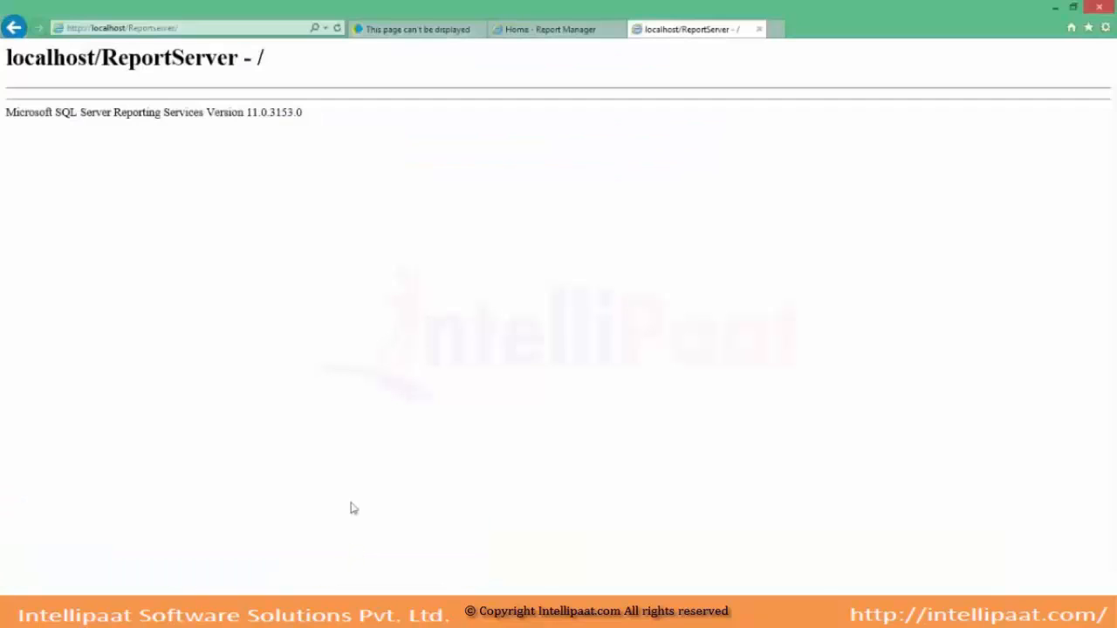
{"action": "left_click", "coordinate": [526, 35]}
{"action": "left_click", "coordinate": [258, 30]}
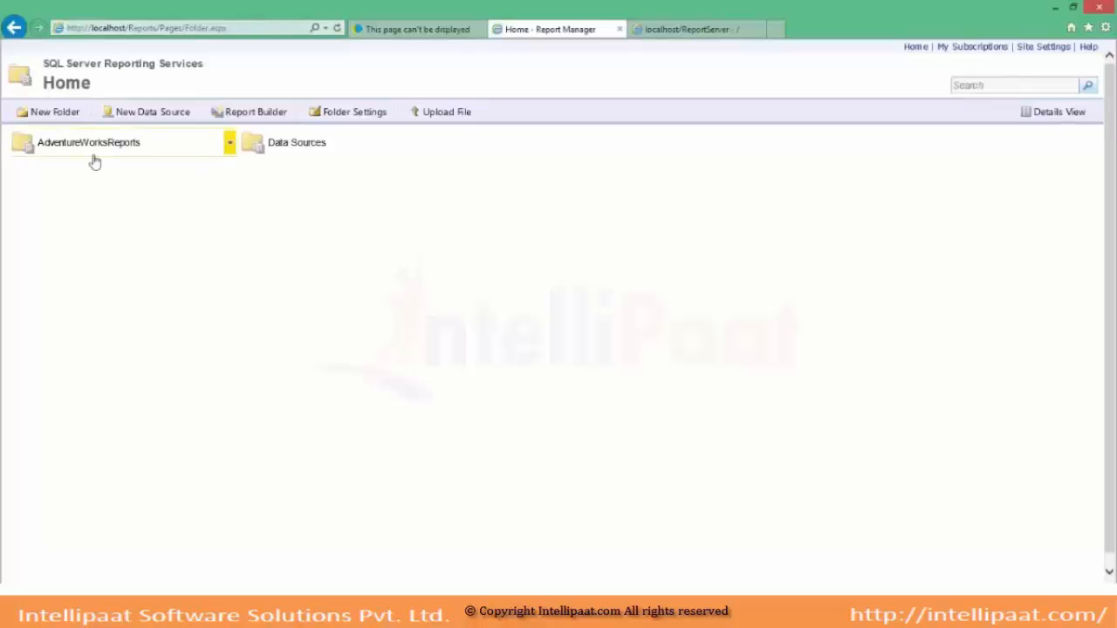
Open the AdventureWorksDW2012 data source in the Data Sources folder, review its connection string and test the connection.
{"action": "left_click", "coordinate": [293, 148]}
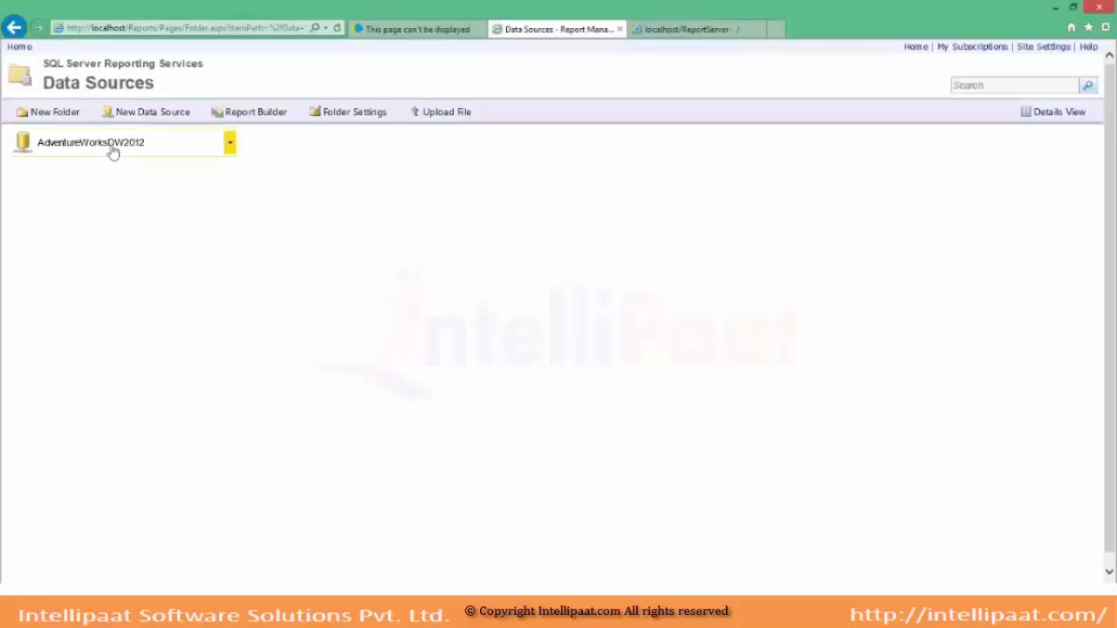
{"action": "left_click", "coordinate": [102, 151]}
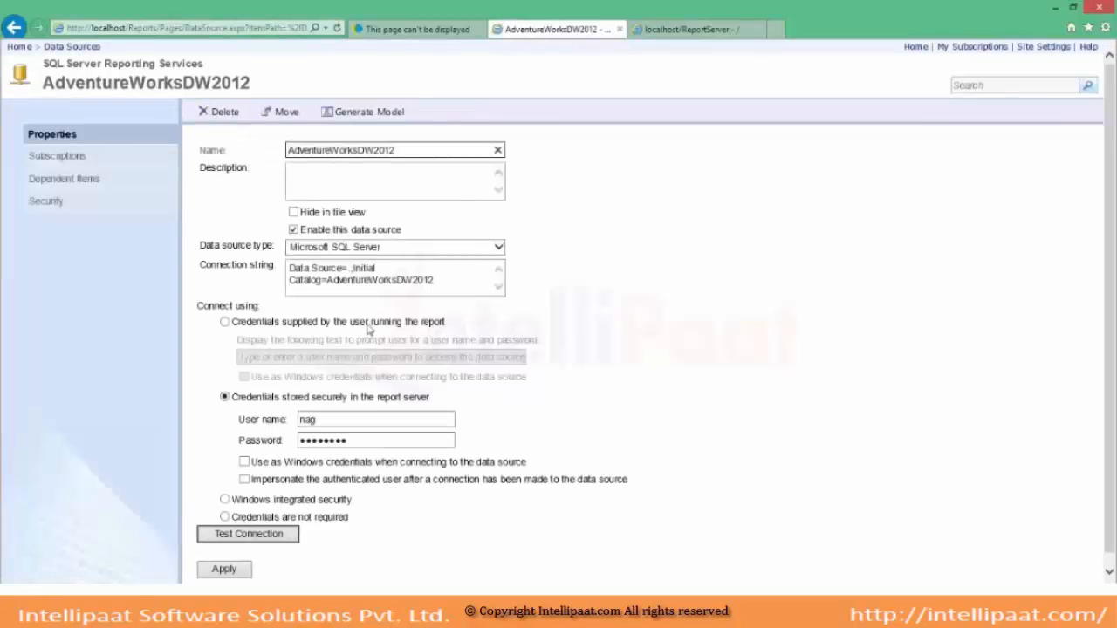
{"action": "left_click_drag", "start_coordinate": [339, 280], "coordinate": [334, 381]}
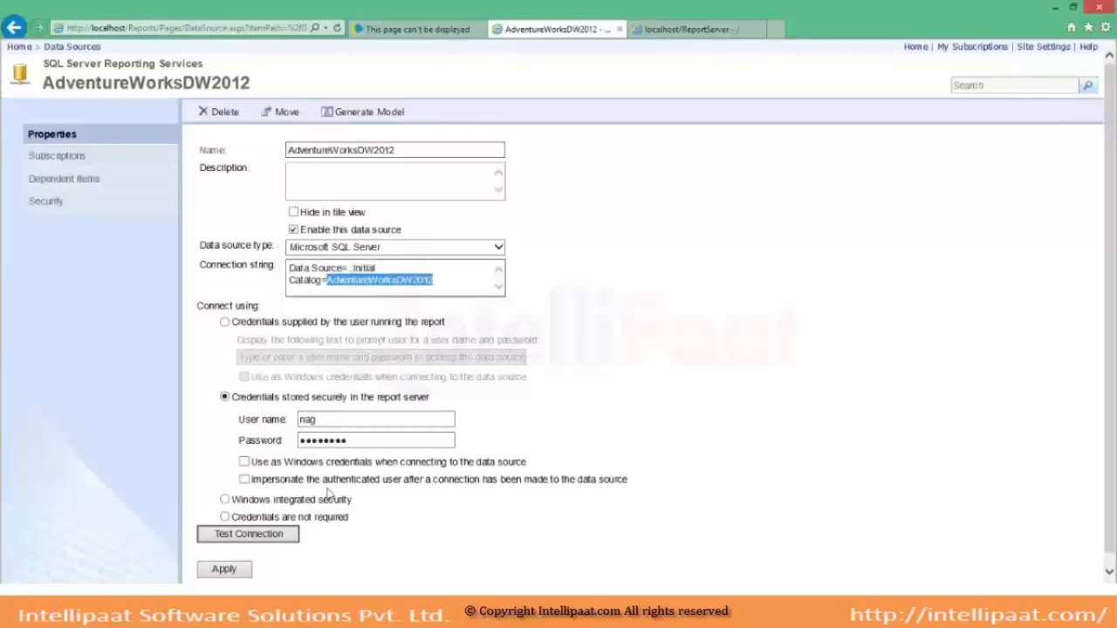
{"action": "left_click", "coordinate": [284, 533]}
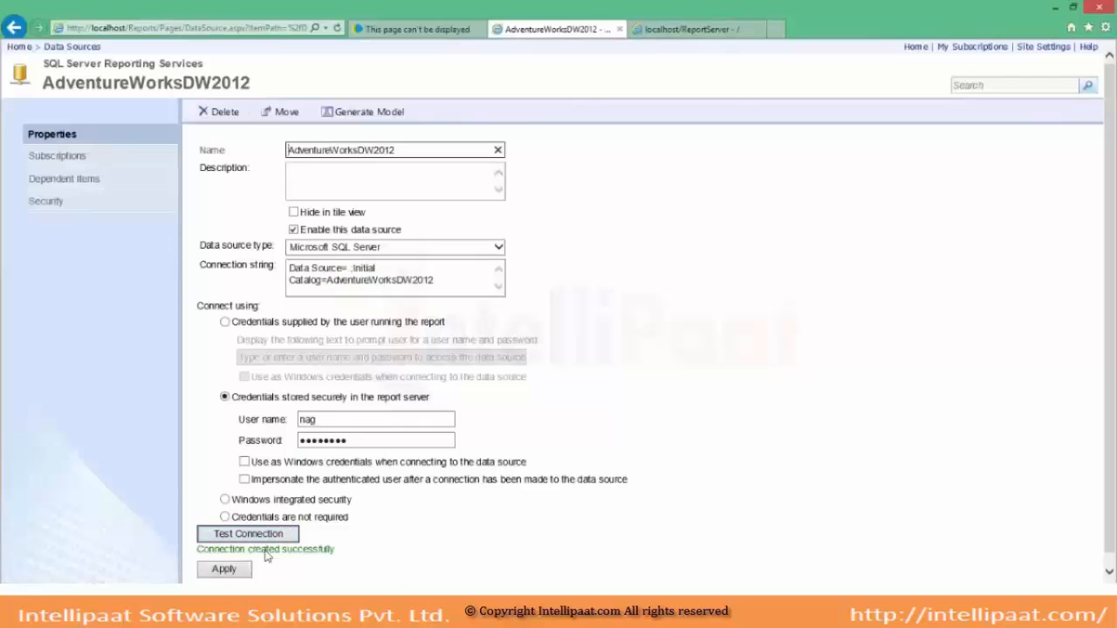
Check the Shared Datasets folder in Visual Studio and open the AdventureWorksReports folder from the Report Manager home page.
{"action": "left_click", "coordinate": [20, 47]}
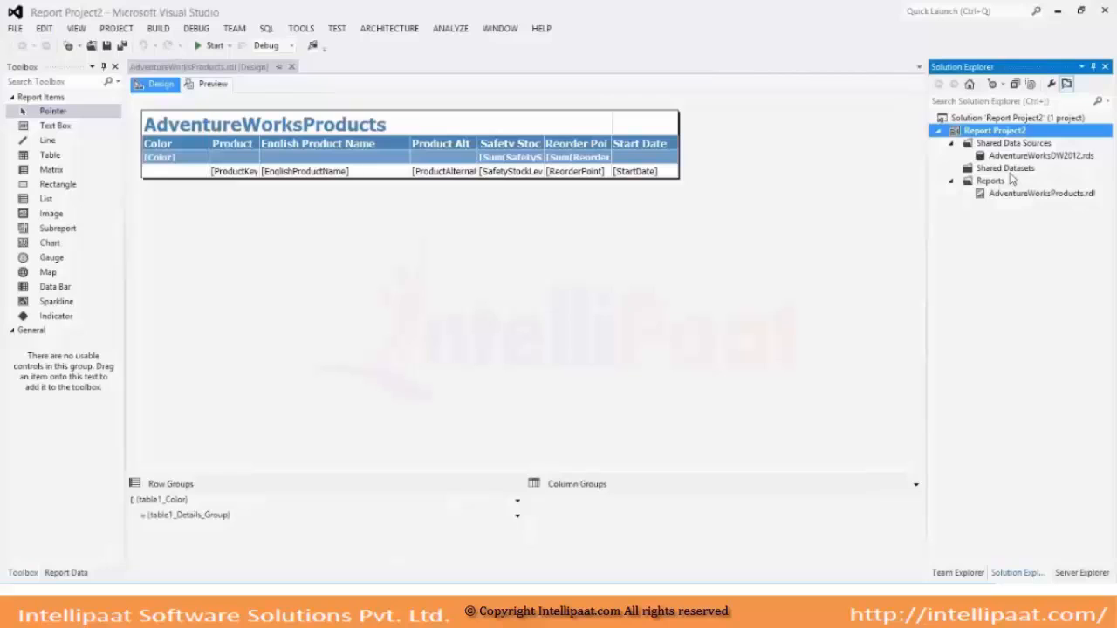
{"action": "left_click", "coordinate": [1009, 170]}
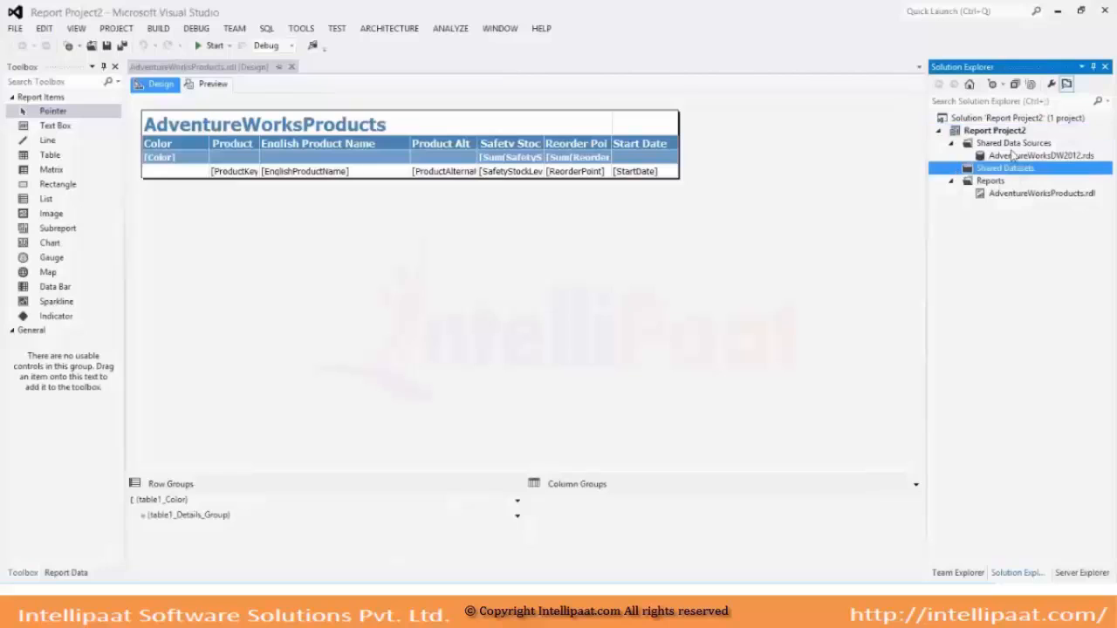
{"action": "left_click", "coordinate": [1058, 9]}
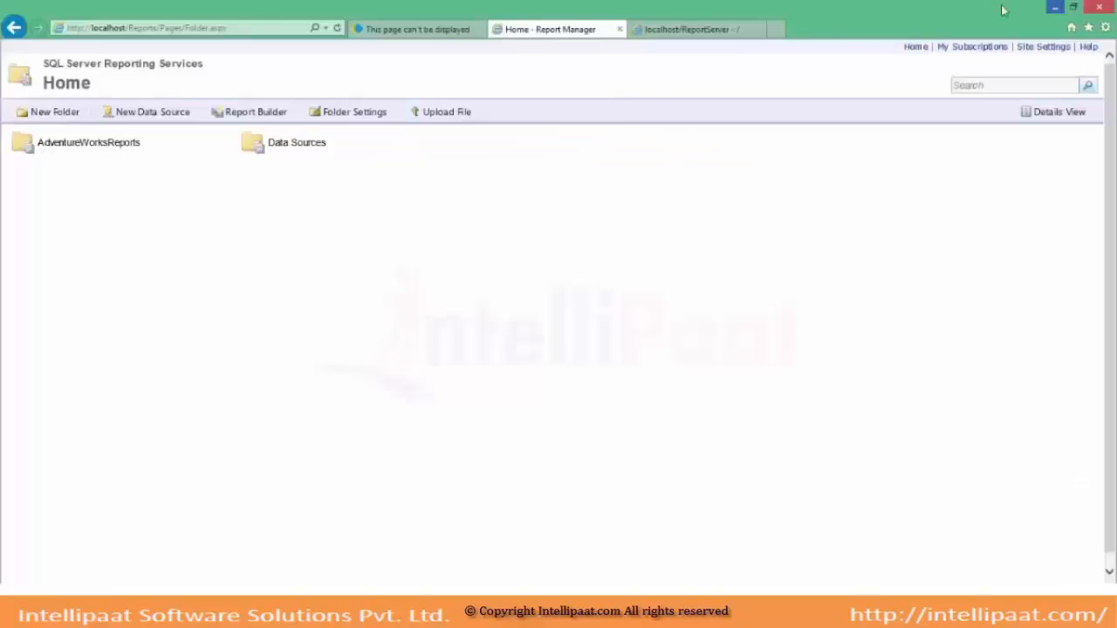
{"action": "left_click", "coordinate": [81, 148]}
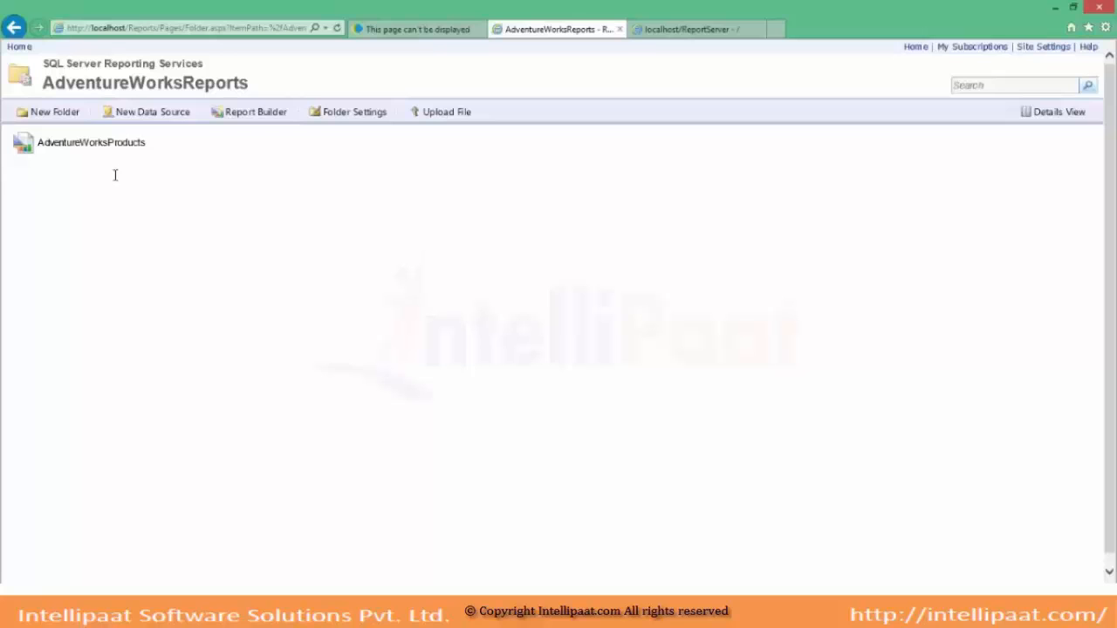
Reload the localhost/ReportServer page and examine its directory listing.
{"action": "left_click", "coordinate": [693, 30]}
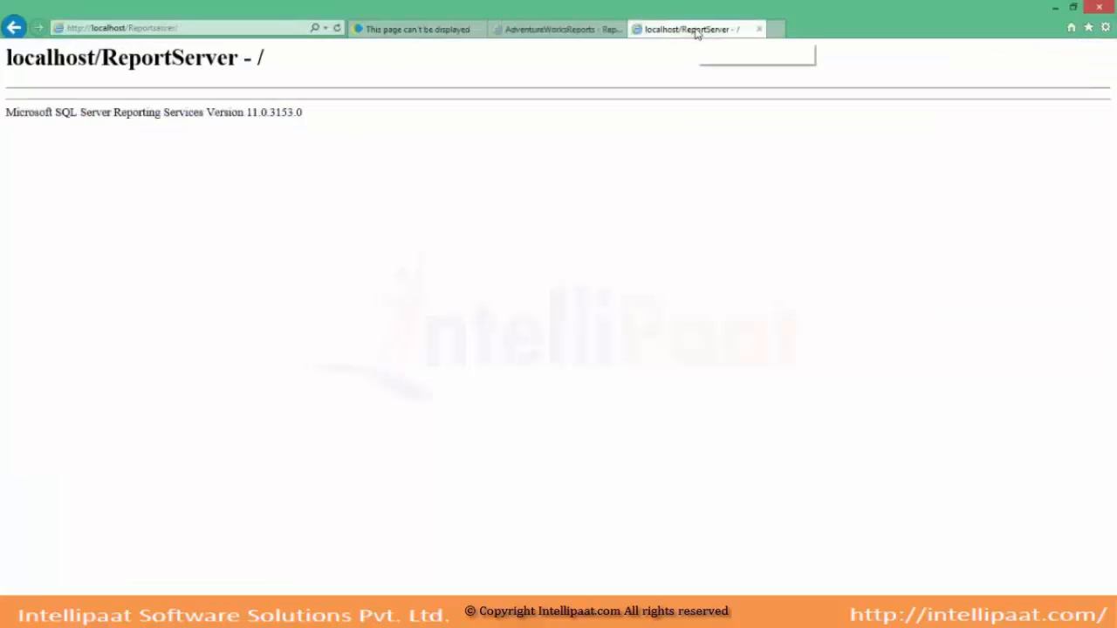
{"action": "left_click", "coordinate": [193, 29]}
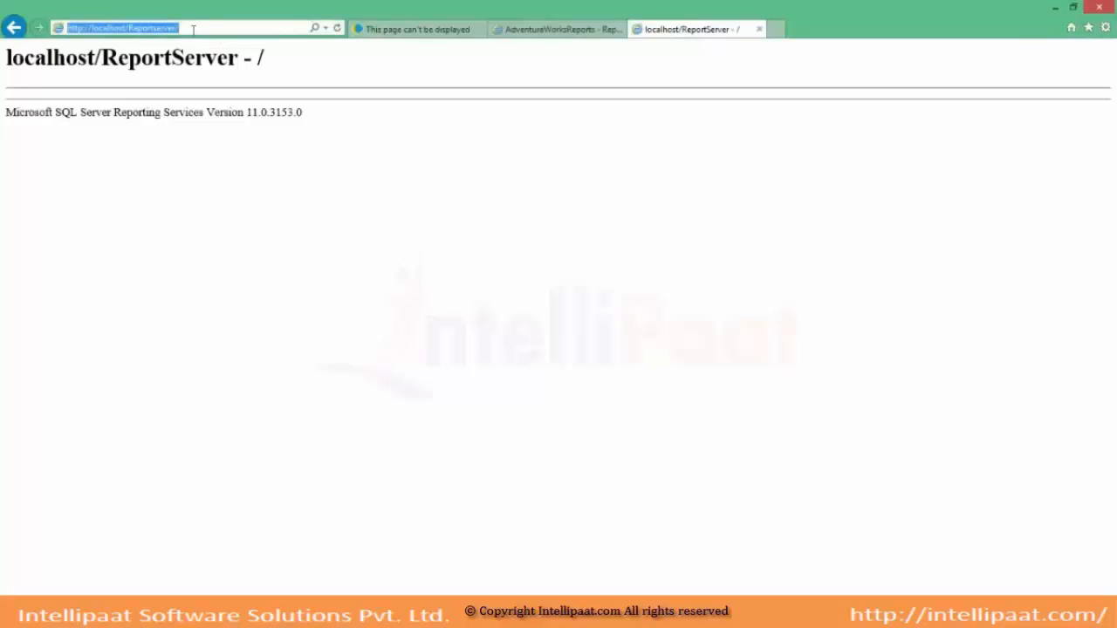
{"action": "key", "text": "Return"}
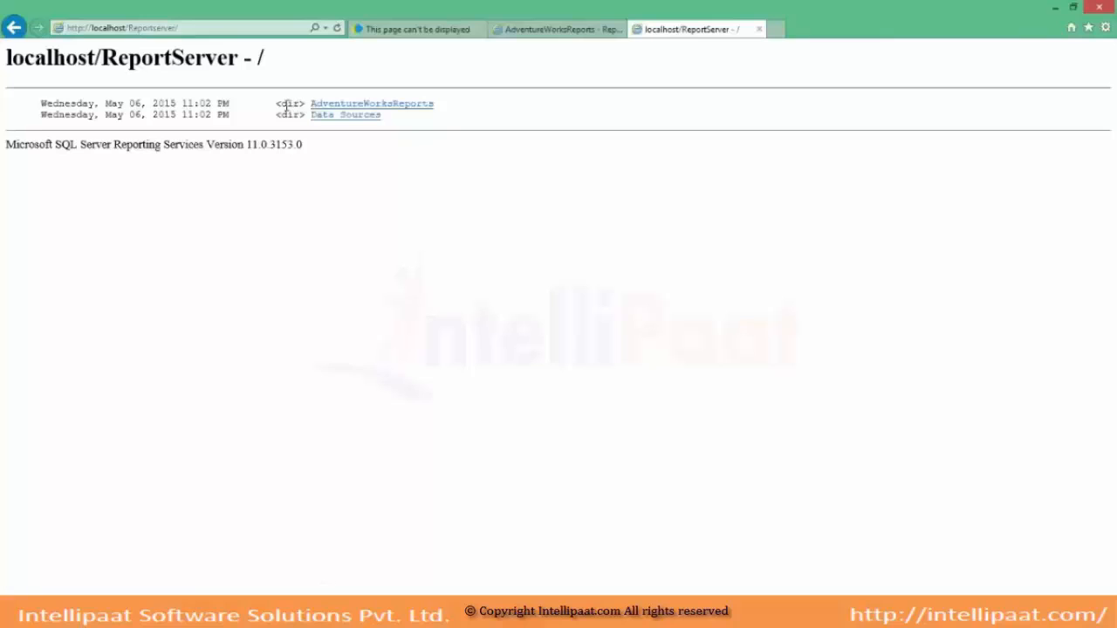
{"action": "left_click_drag", "start_coordinate": [289, 104], "coordinate": [538, 107]}
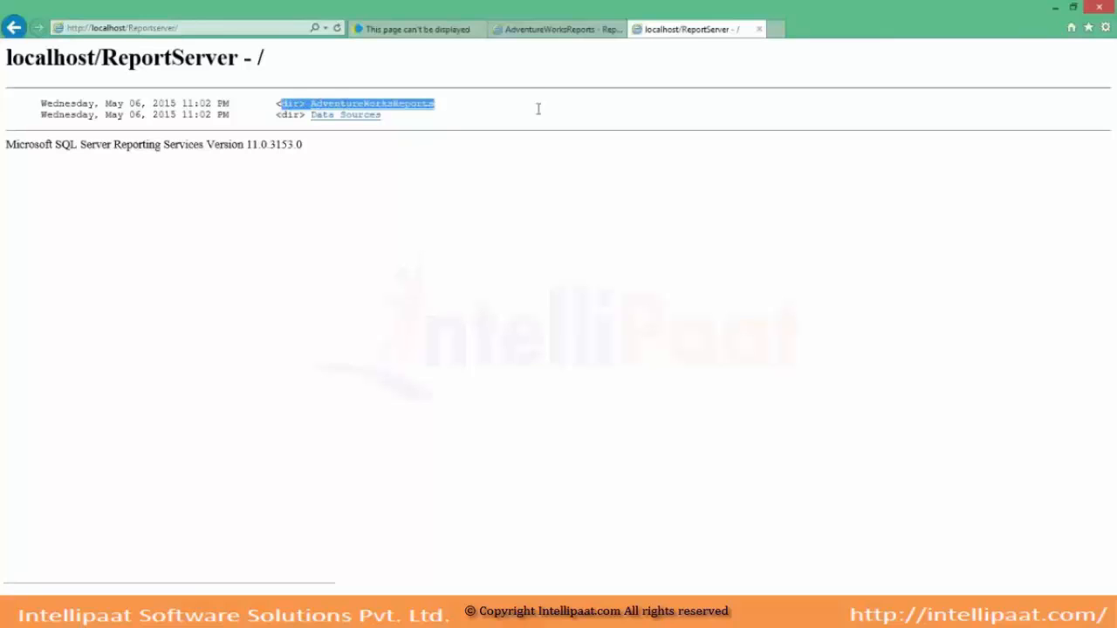
{"action": "left_click", "coordinate": [534, 112]}
Open the AdventureWorksProducts report from the AdventureWorksReports directory on the ReportServer page.
{"action": "left_click", "coordinate": [382, 105]}
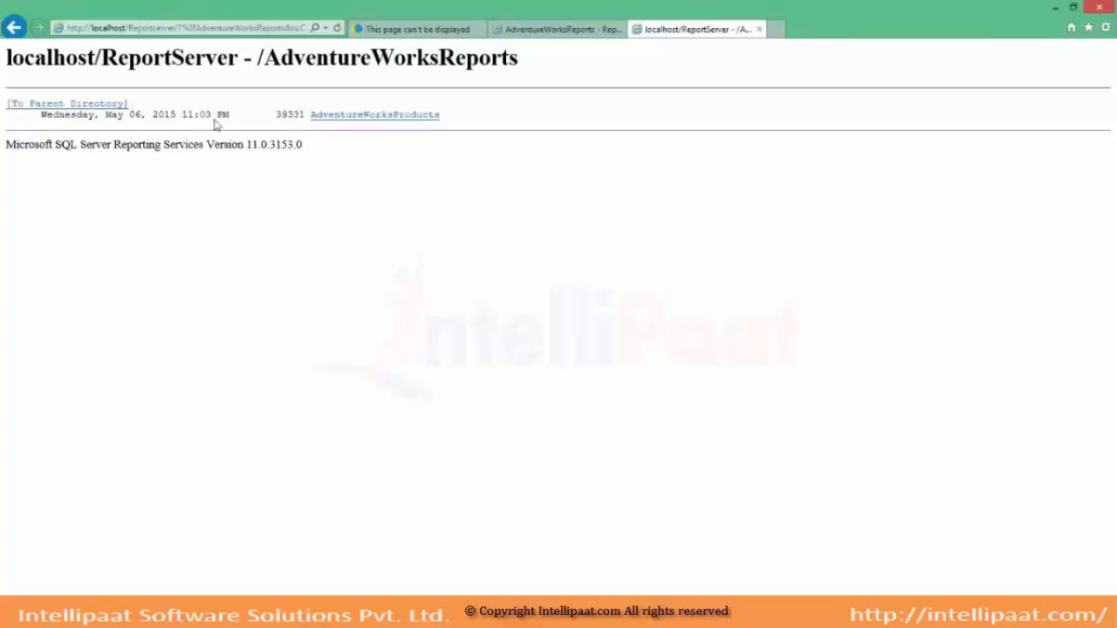
{"action": "left_click", "coordinate": [106, 105]}
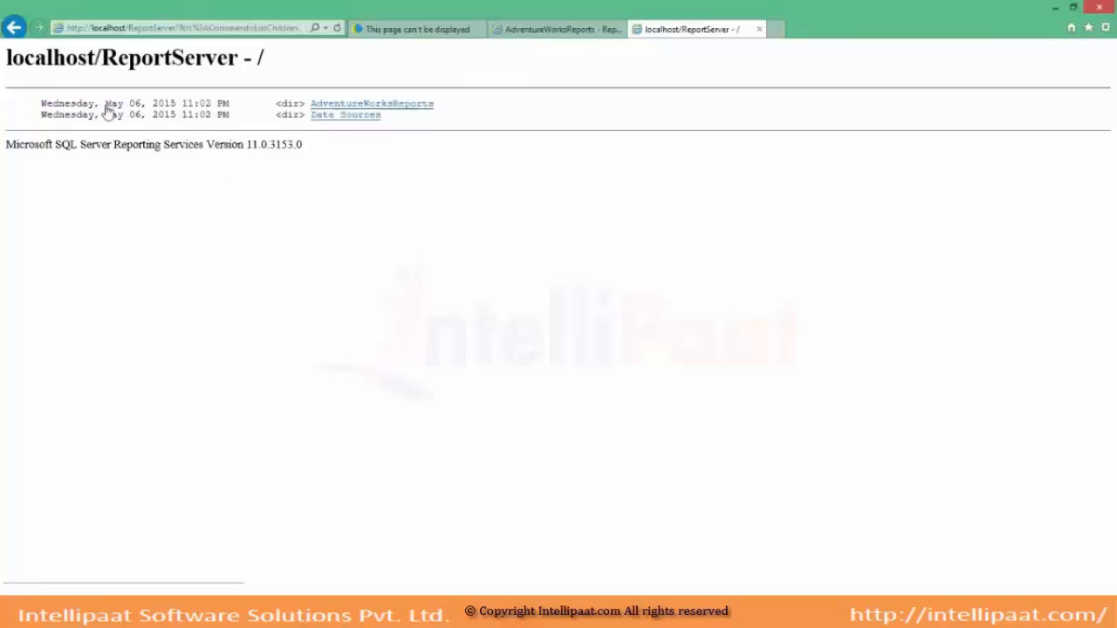
{"action": "left_click", "coordinate": [341, 106]}
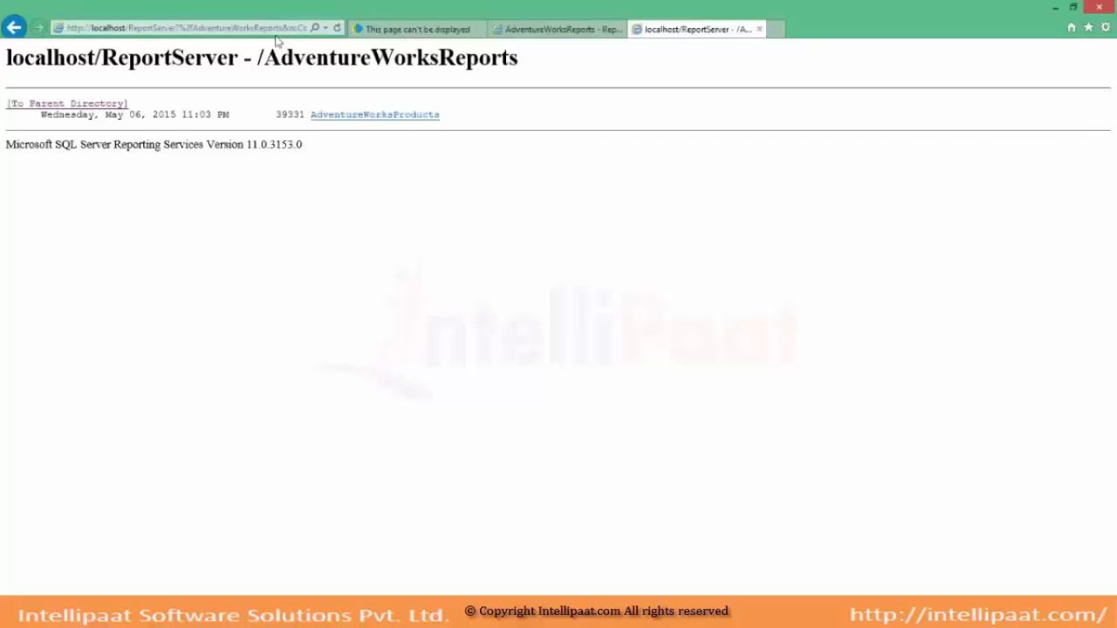
{"action": "left_click", "coordinate": [355, 116]}
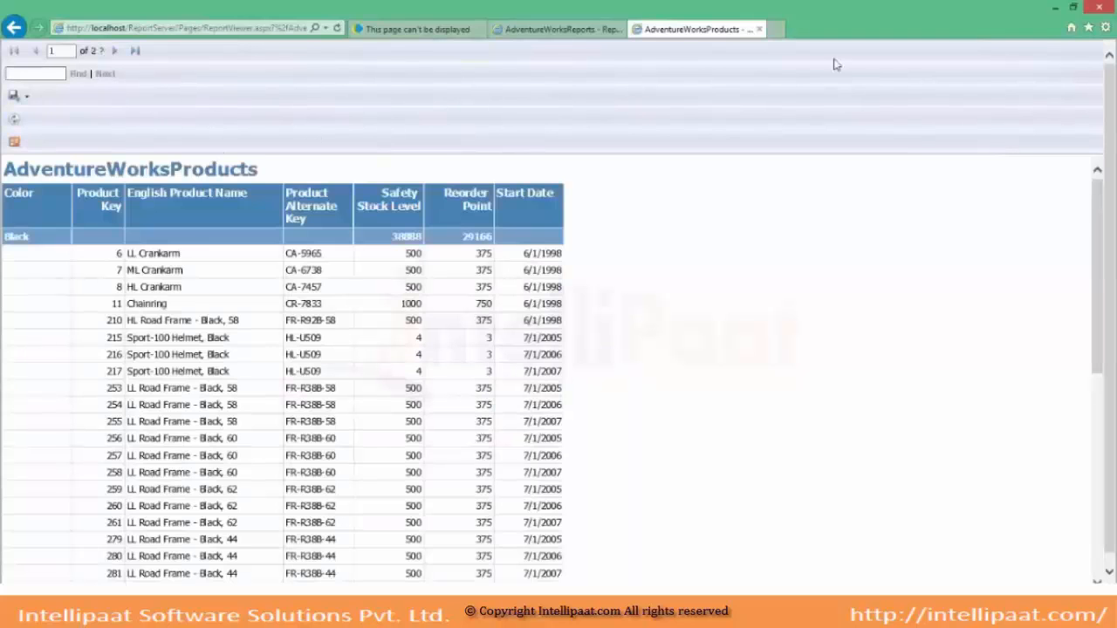
Open the AdventureWorksProducts report in Report Manager as well and compare it with the ReportServer version.
{"action": "left_click", "coordinate": [548, 29]}
{"action": "left_click", "coordinate": [129, 149]}
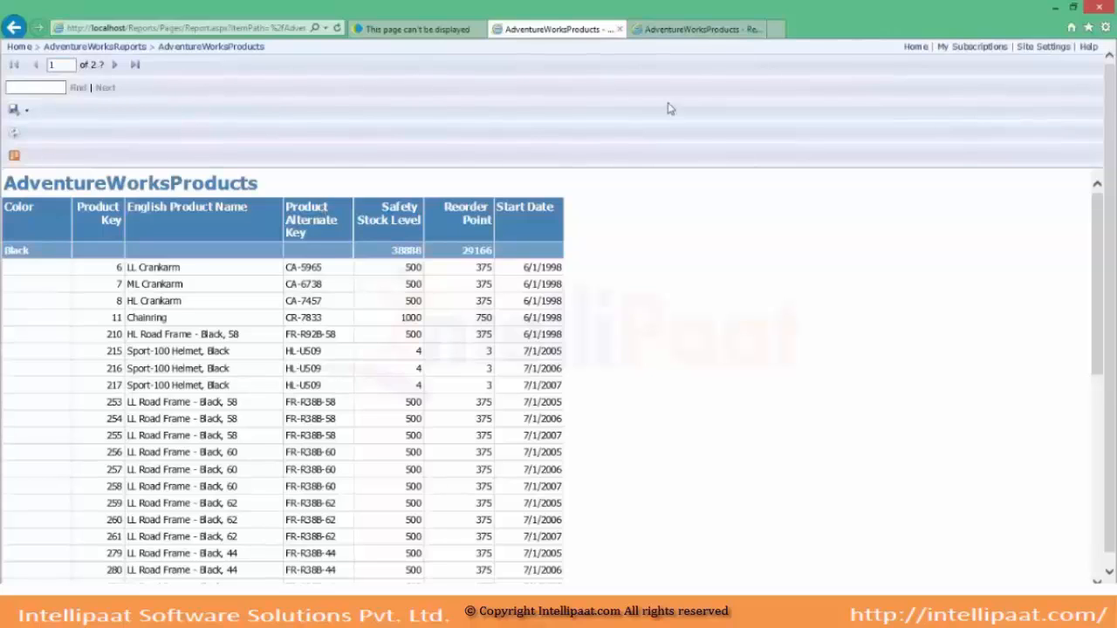
{"action": "left_click", "coordinate": [681, 26]}
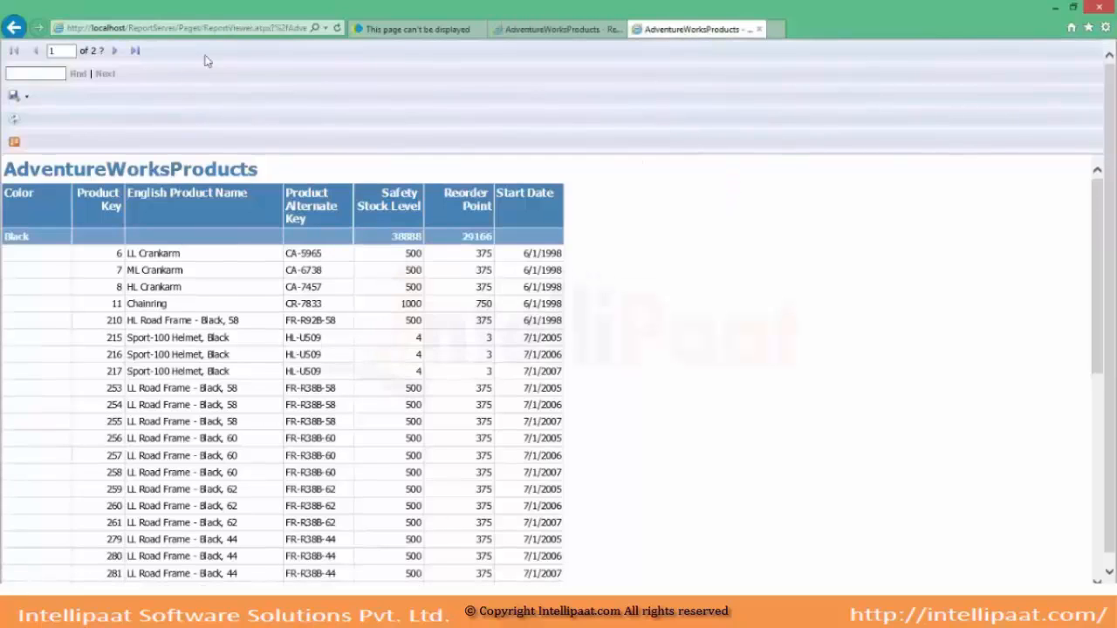
Open the report's ReportServer URL in Google Chrome and browse through to the last page and back to the first.
{"action": "left_click", "coordinate": [183, 32]}
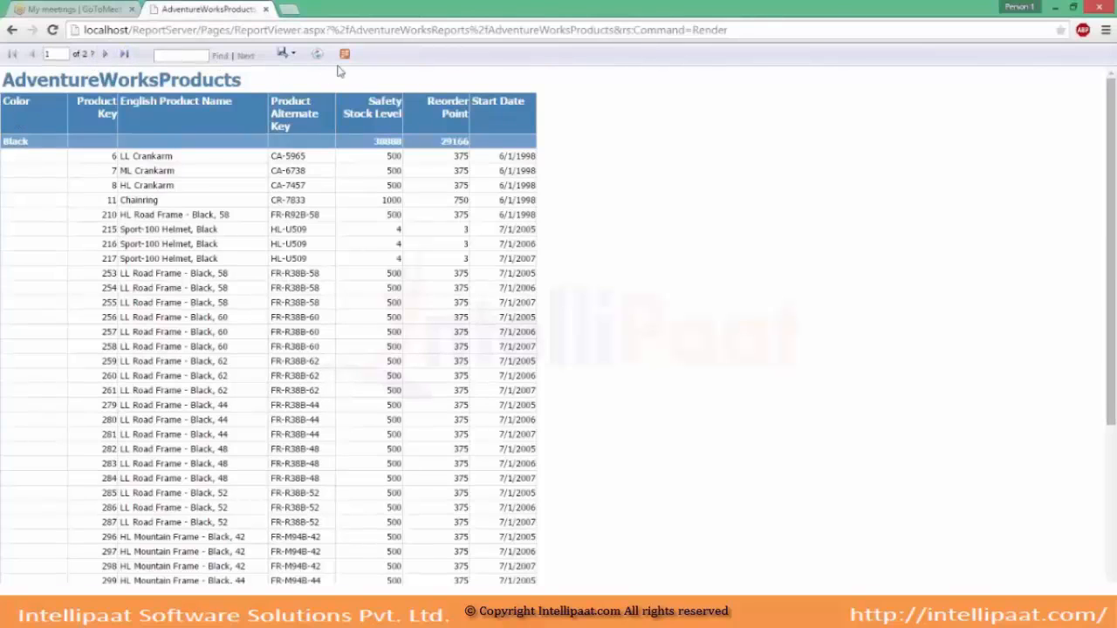
{"action": "left_click", "coordinate": [1026, 49]}
{"action": "left_click_drag", "start_coordinate": [1110, 241], "coordinate": [1112, 330]}
{"action": "left_click_drag", "start_coordinate": [1111, 329], "coordinate": [1030, 125]}
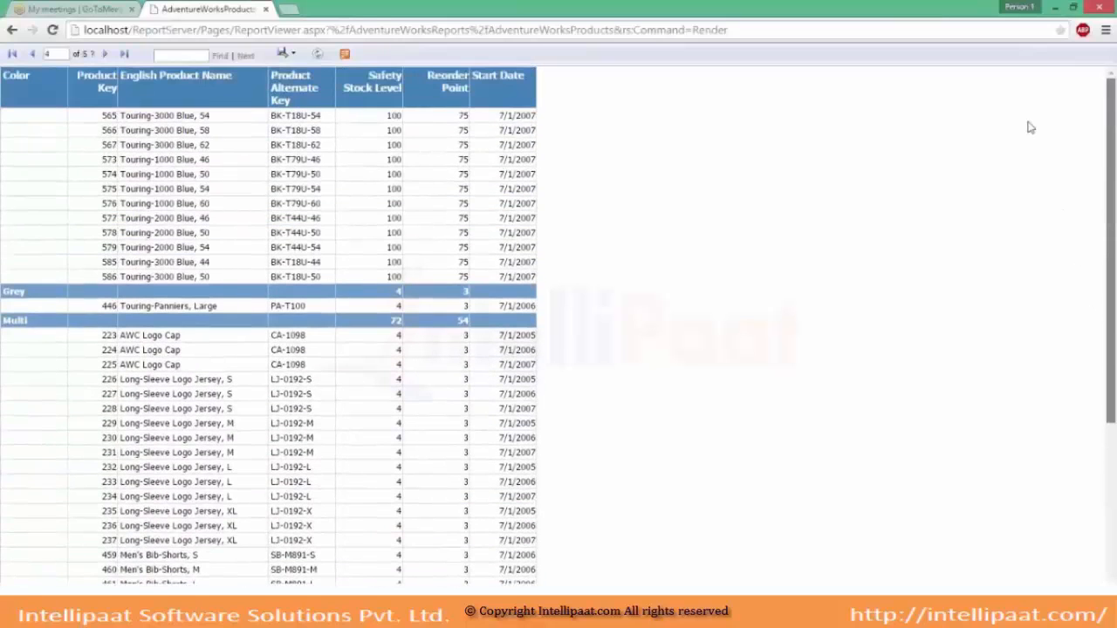
{"action": "left_click", "coordinate": [123, 53]}
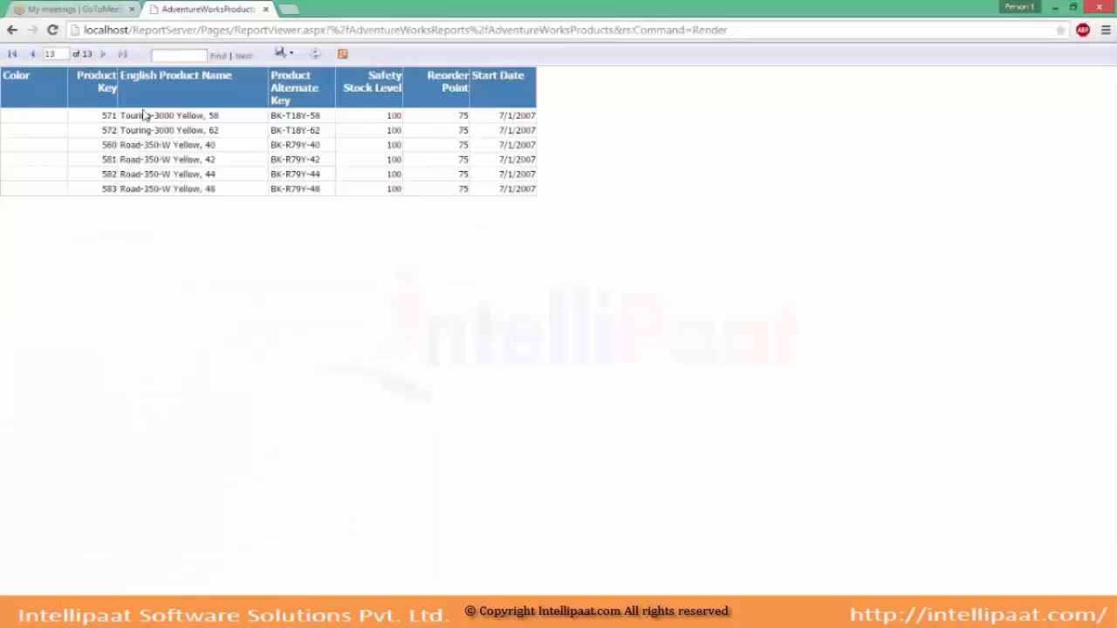
{"action": "left_click", "coordinate": [12, 53]}
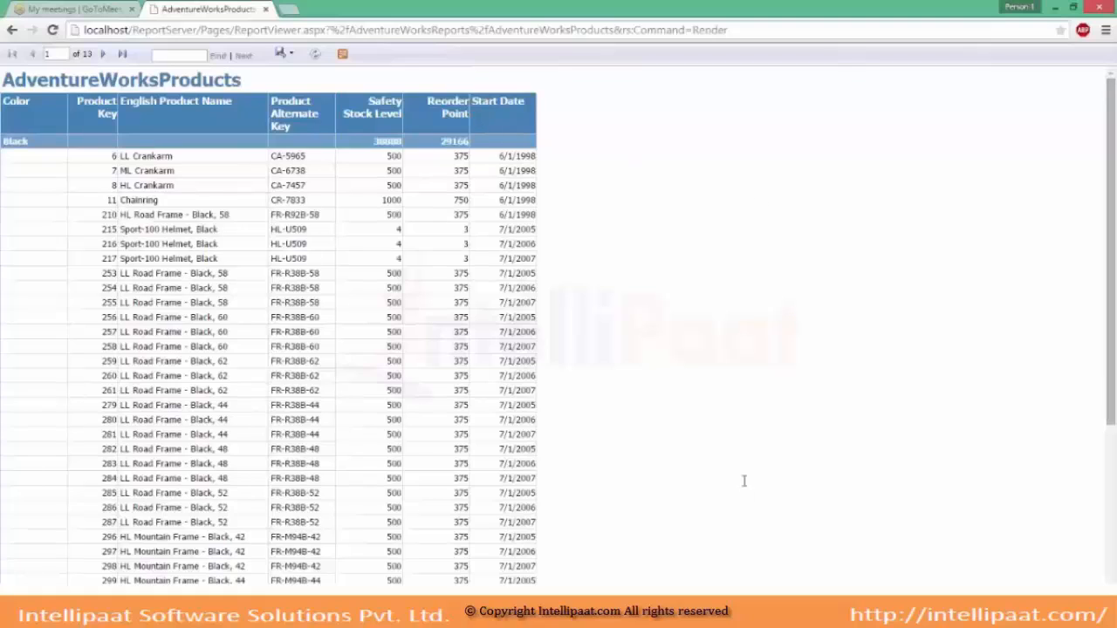
Compare the report's URL in Chrome with its Report Manager and ReportServer addresses in Internet Explorer.
{"action": "left_click", "coordinate": [192, 32]}
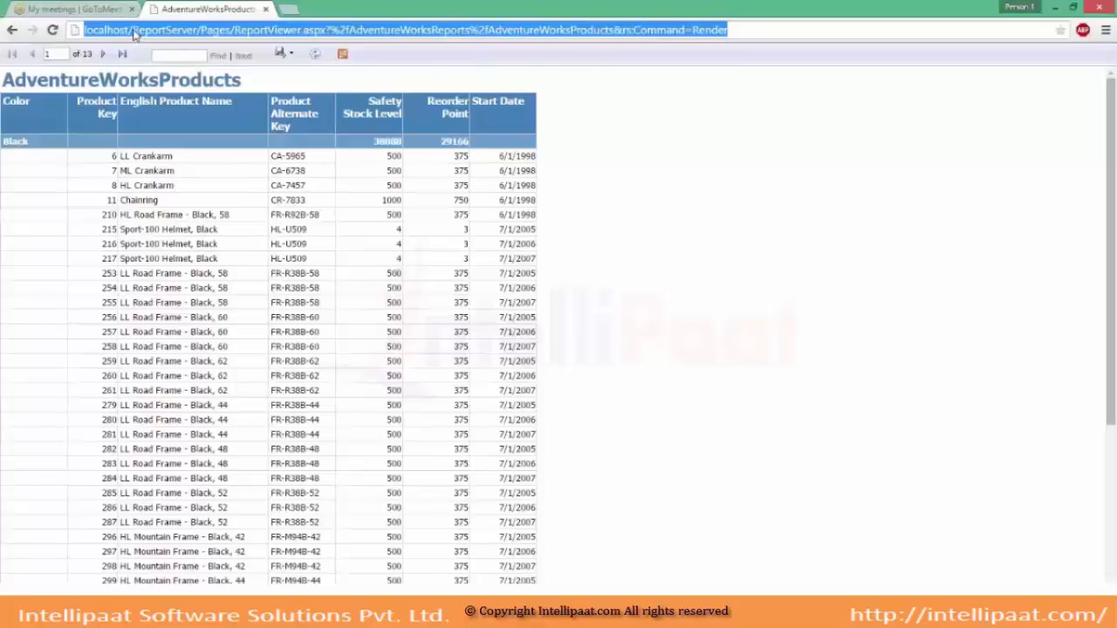
{"action": "left_click_drag", "start_coordinate": [133, 29], "coordinate": [198, 25]}
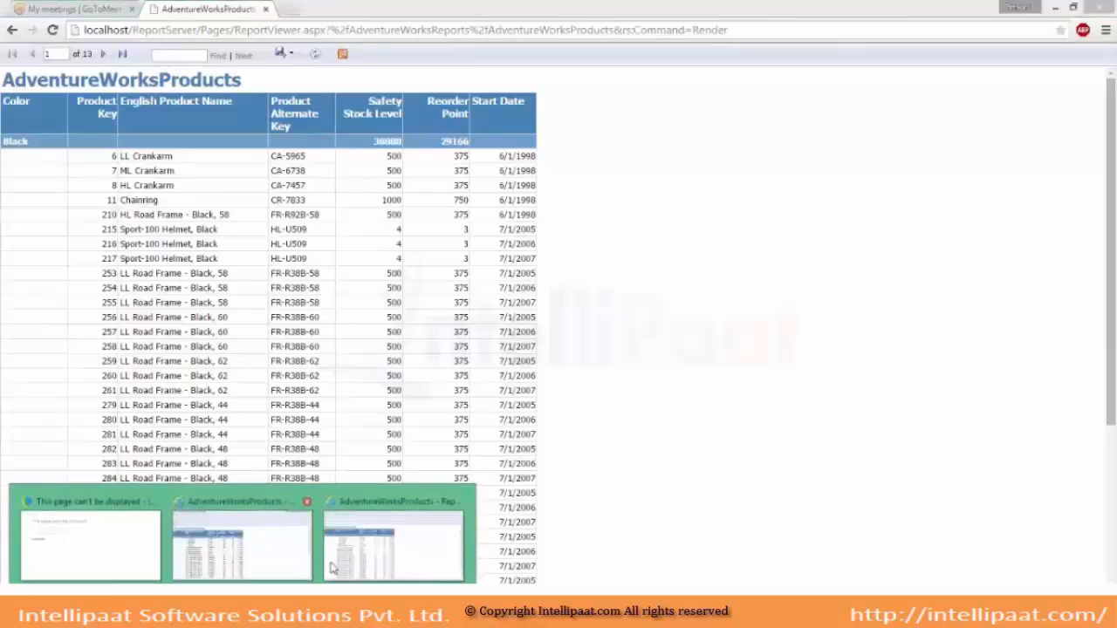
{"action": "left_click", "coordinate": [394, 536]}
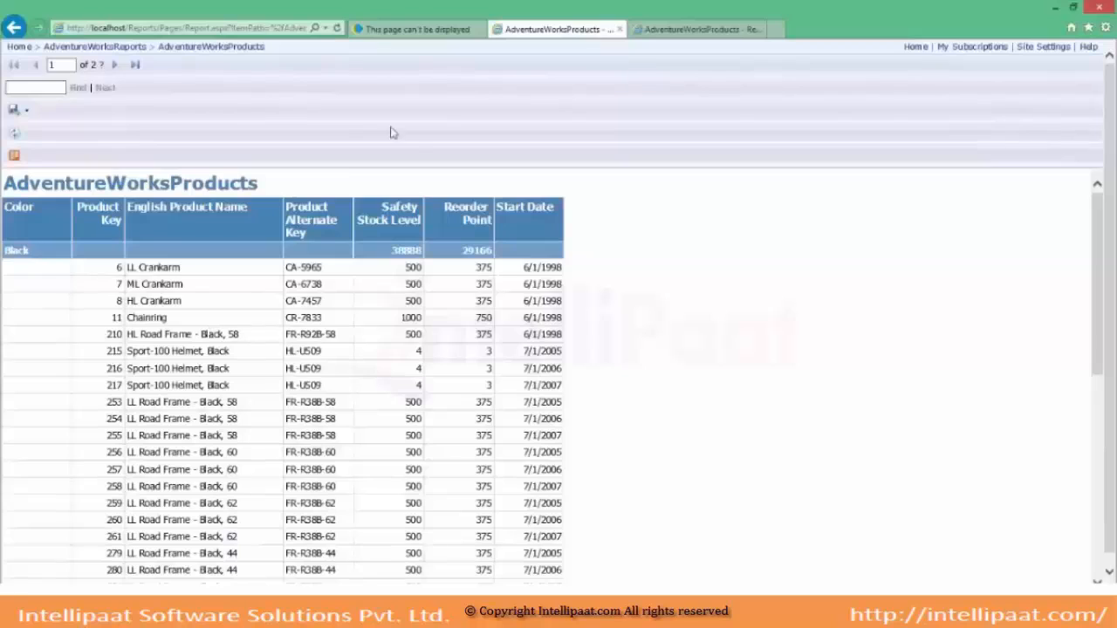
{"action": "left_click", "coordinate": [152, 33]}
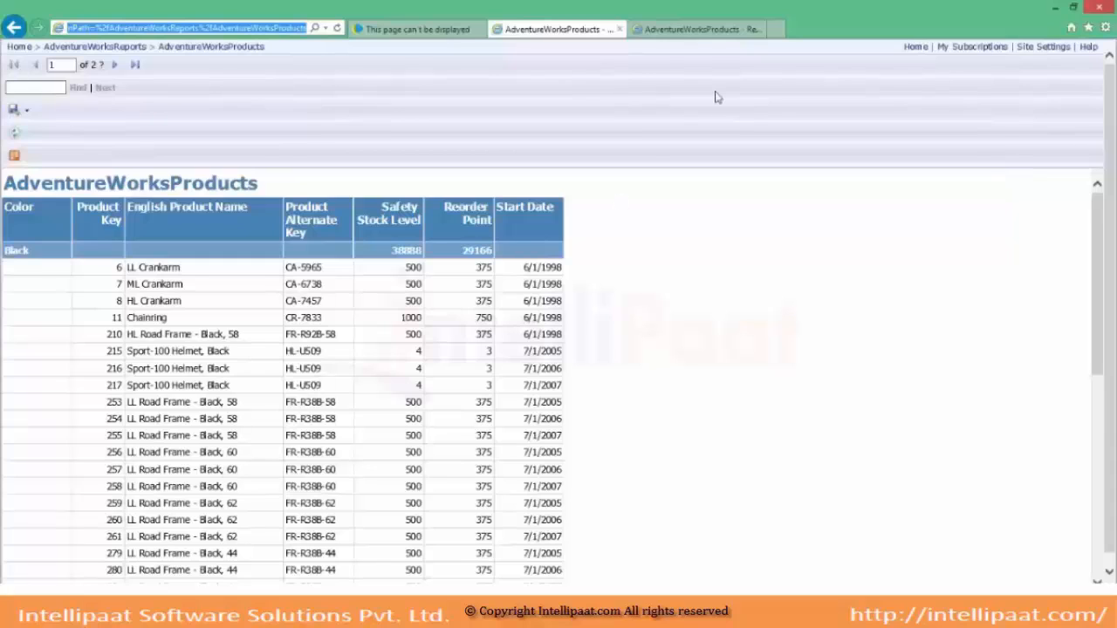
{"action": "left_click", "coordinate": [692, 29]}
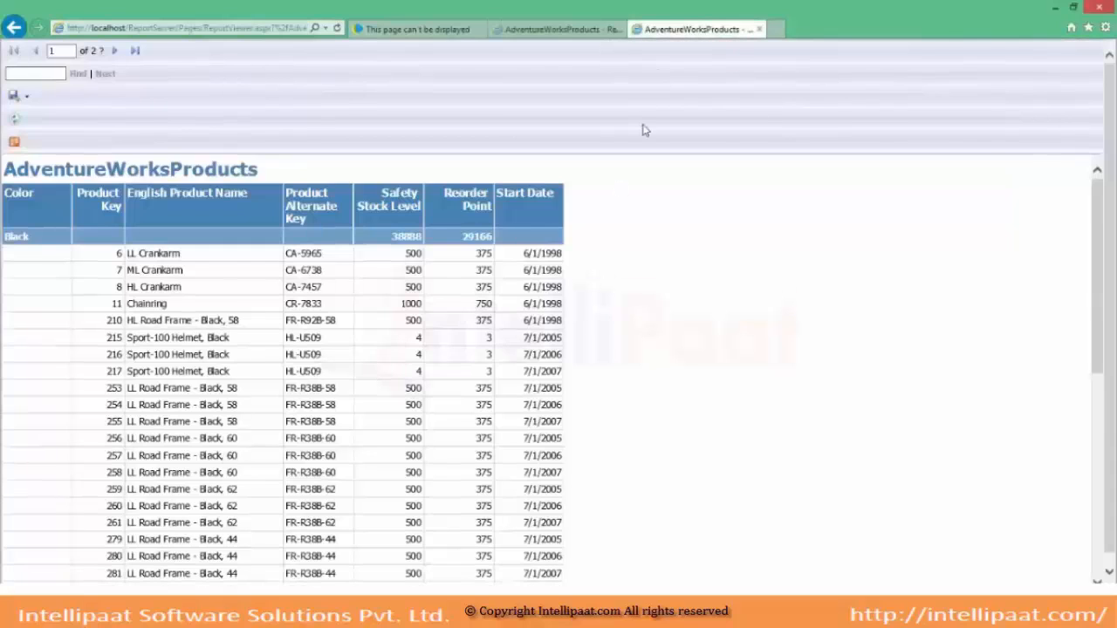